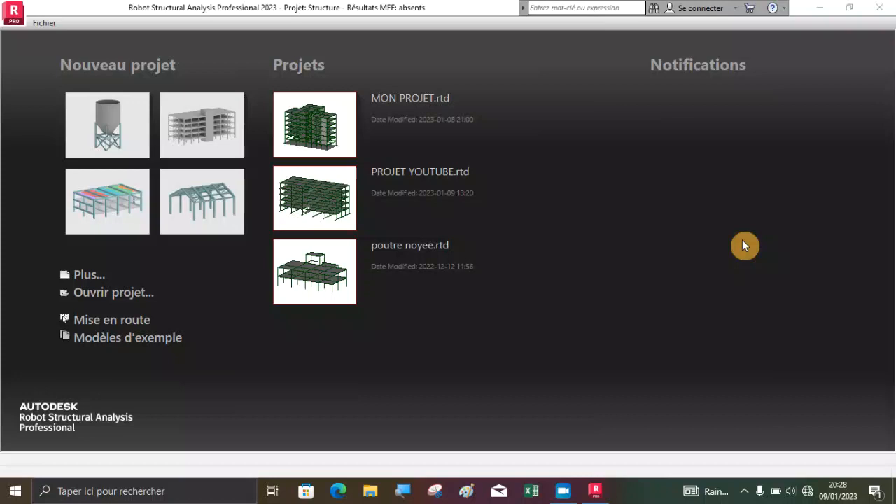
# - Open PYLONE.pdf from File Explorer's recent files and examine the pylon elevation and its dimensions from the head to the footings
pyautogui.click(377, 493)
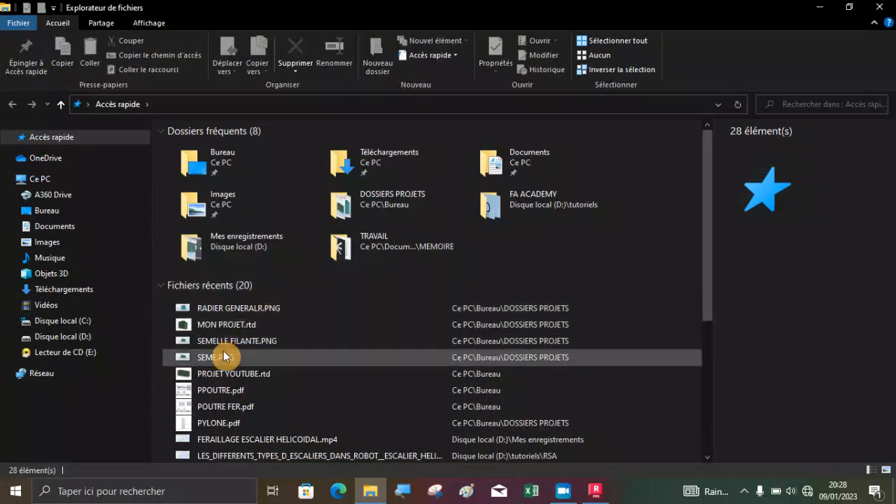
pyautogui.doubleClick(218, 424)
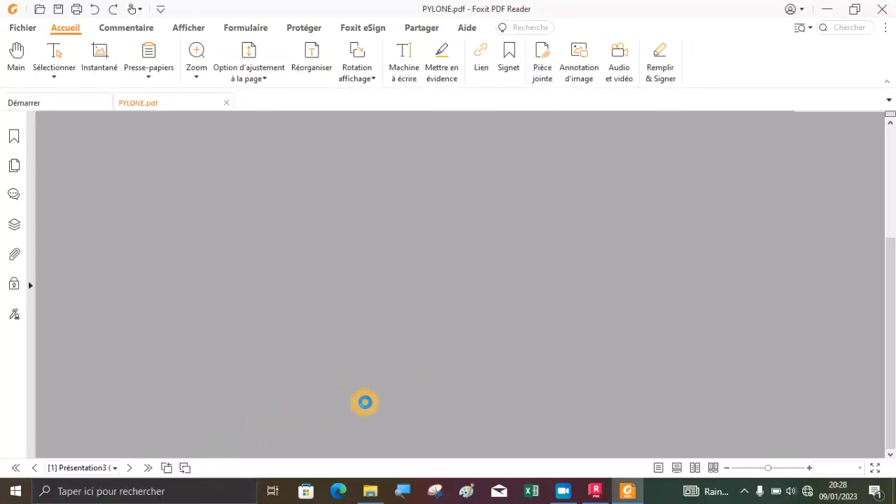
pyautogui.scroll(5, 528, 343)
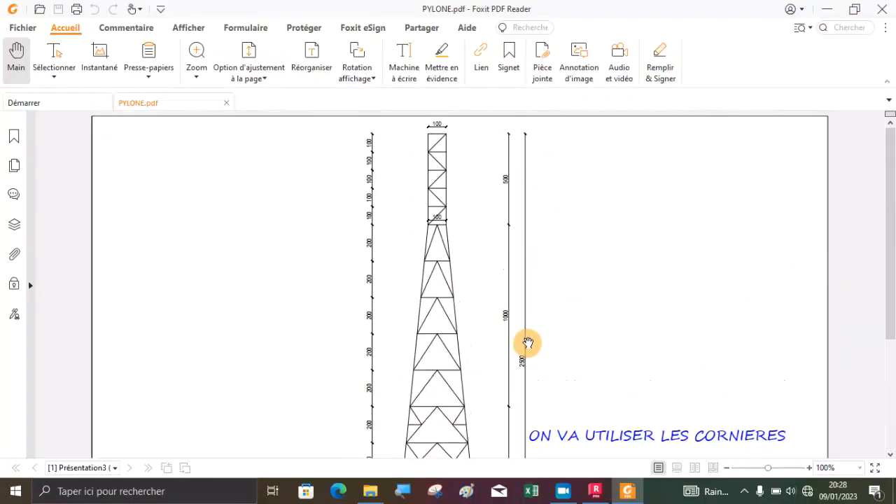
pyautogui.scroll(-5, 528, 343)
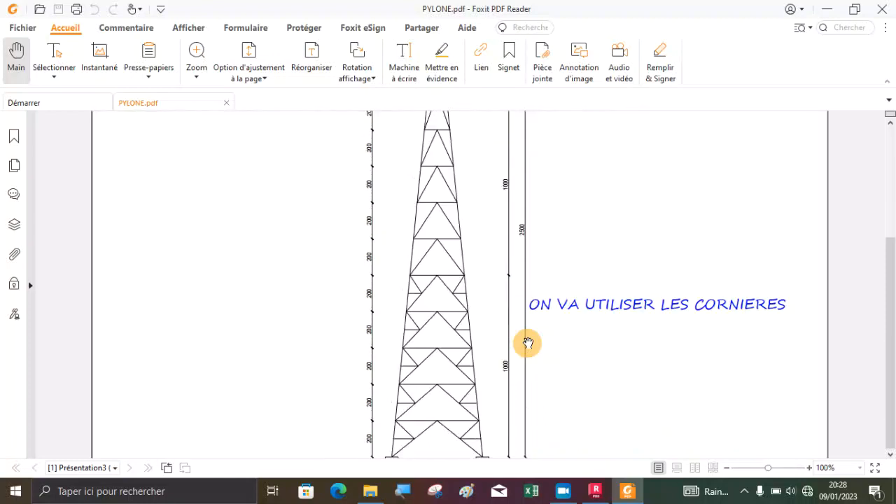
pyautogui.scroll(5, 528, 343)
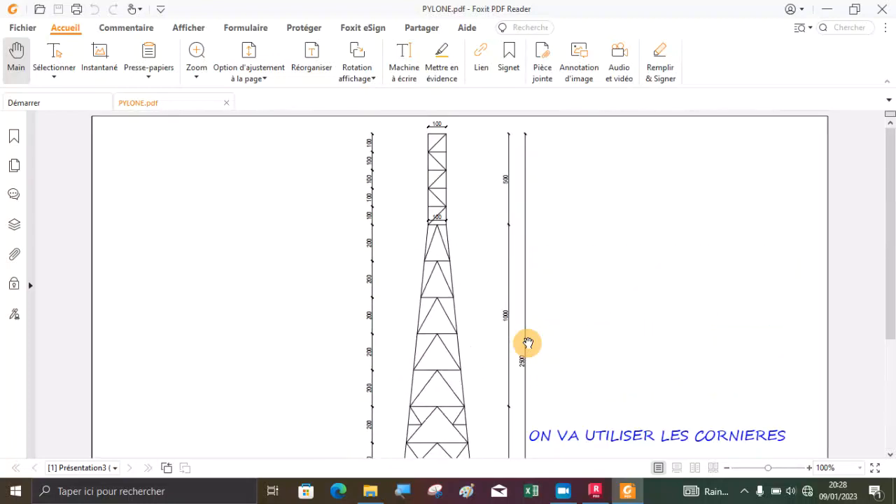
pyautogui.scroll(-5, 527, 343)
pyautogui.scroll(3, 420, 410)
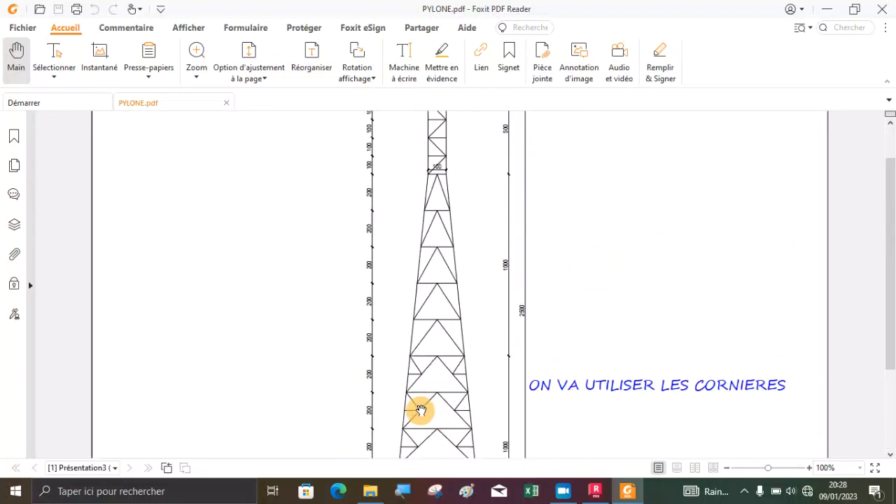
pyautogui.scroll(-3, 425, 412)
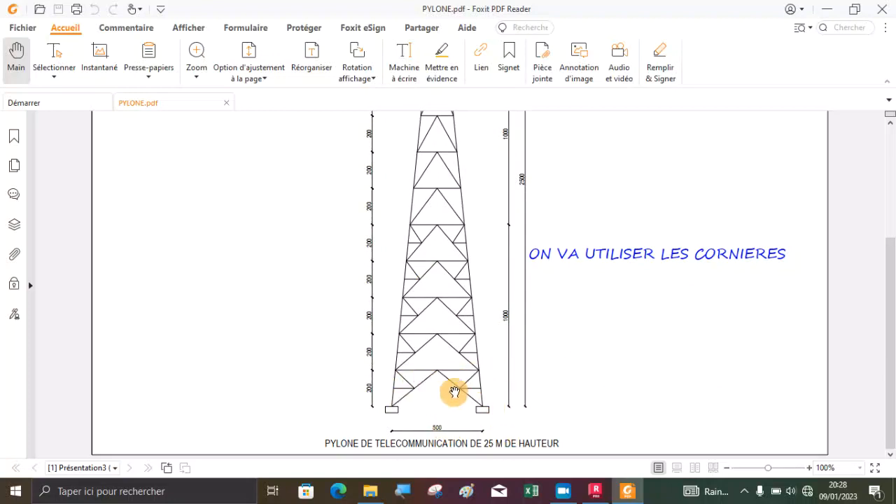
# - Switch to File Explorer and look through the TFC ET MEMOIRES folder on local disk D
pyautogui.click(371, 491)
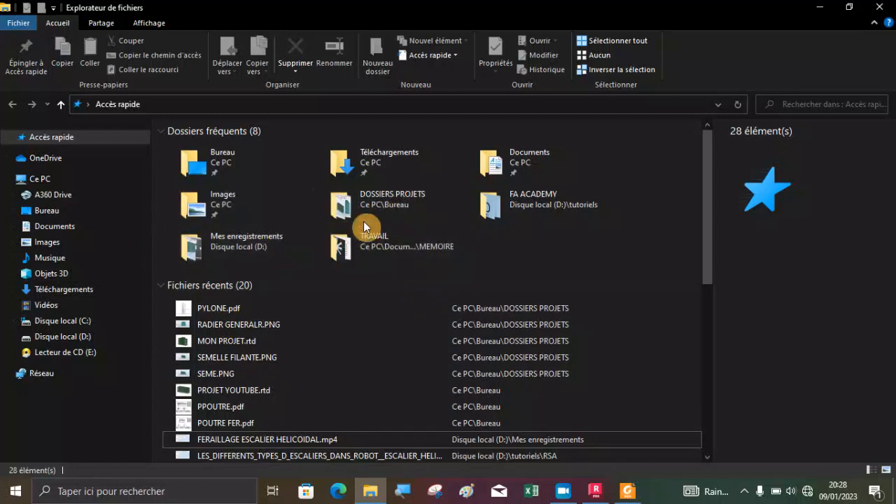
pyautogui.click(90, 339)
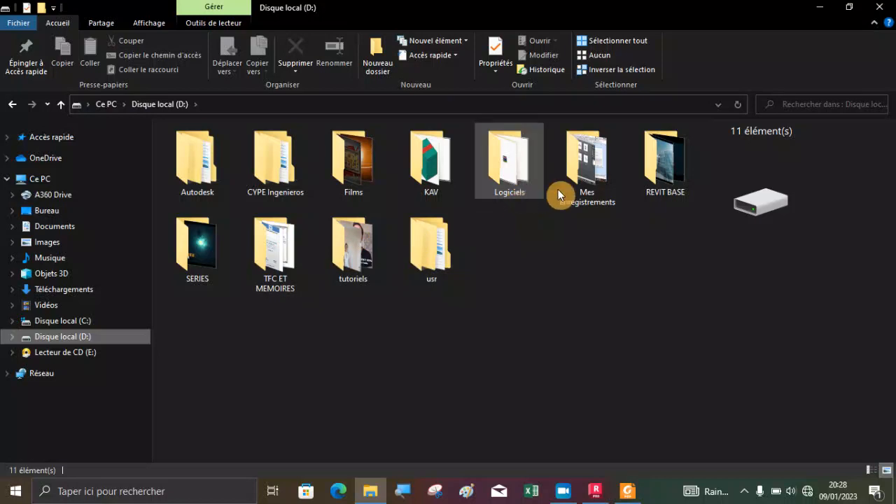
pyautogui.click(271, 282)
pyautogui.doubleClick(270, 283)
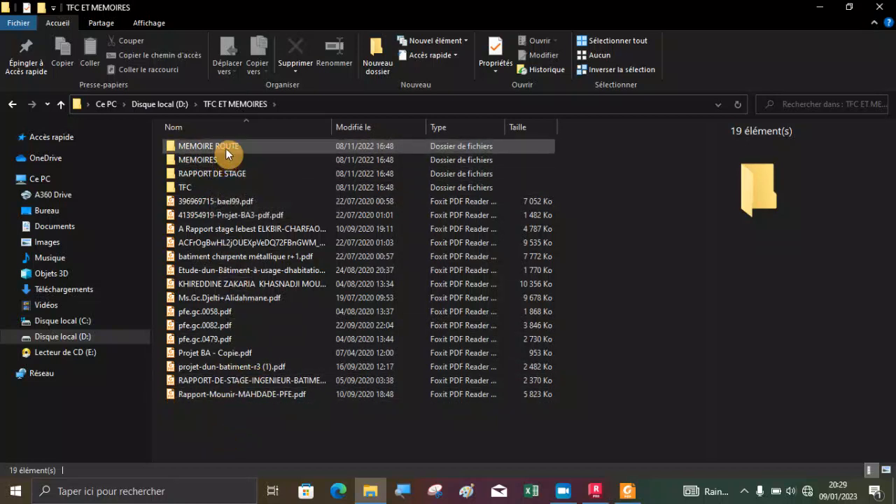
pyautogui.click(12, 104)
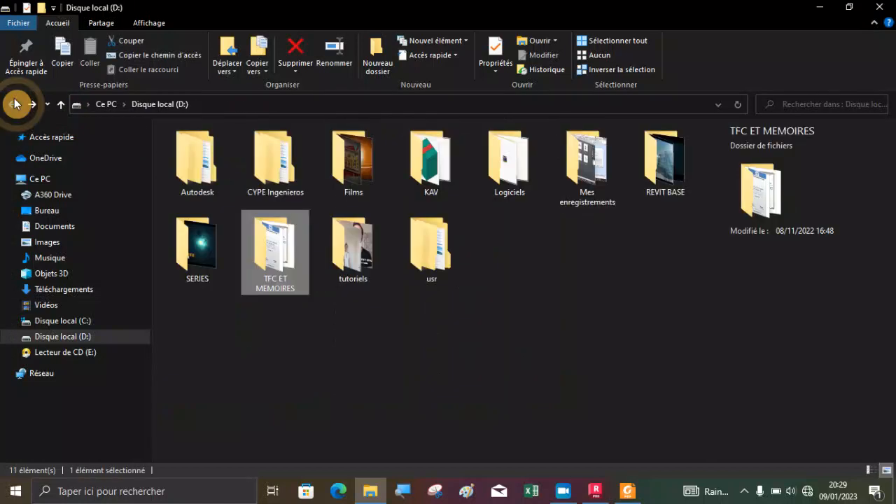
# - Open the PDF standard on Pylônes et mâts haubanés from Nouveau dossier inside Documents, MEMOIRE, TRAVAIL
pyautogui.click(77, 225)
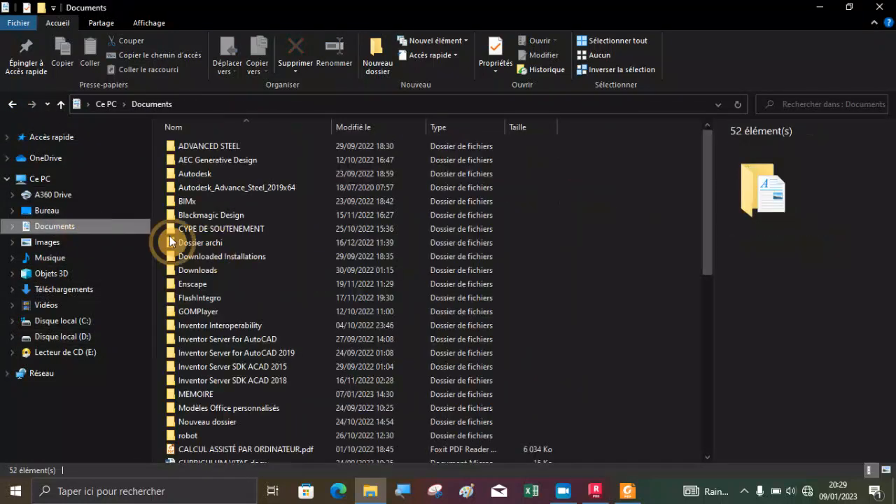
pyautogui.doubleClick(201, 394)
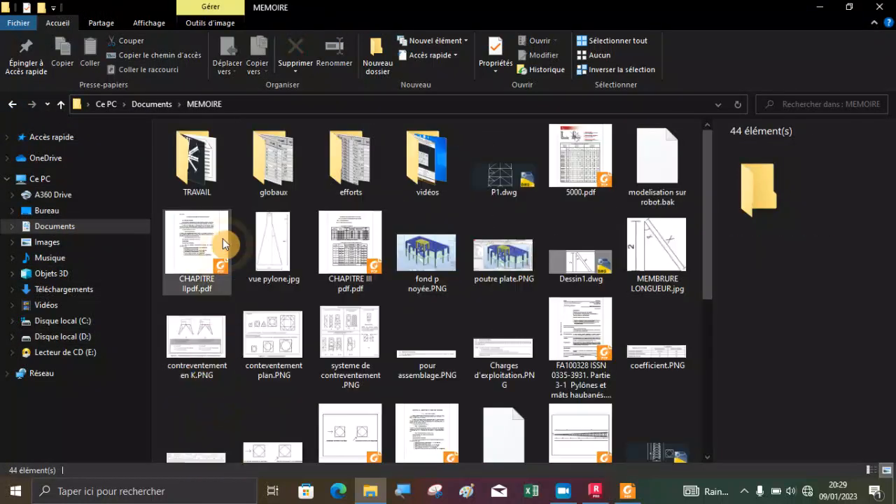
pyautogui.doubleClick(202, 173)
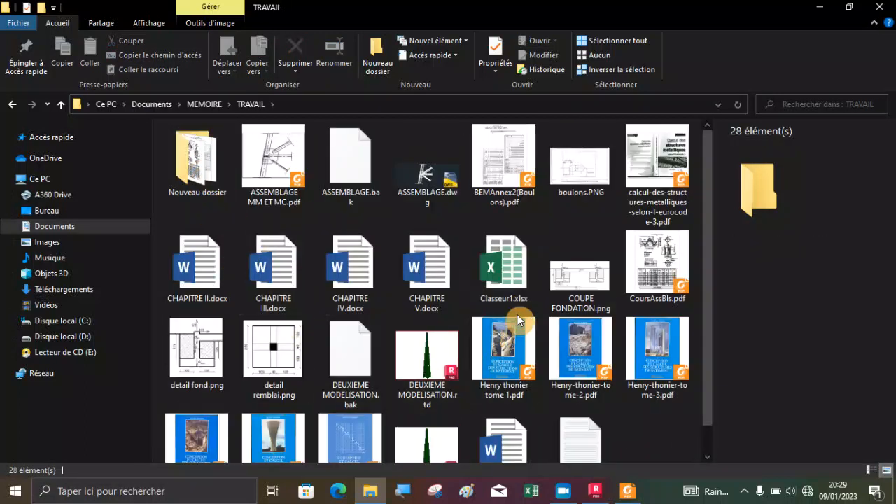
pyautogui.scroll(-1, 516, 350)
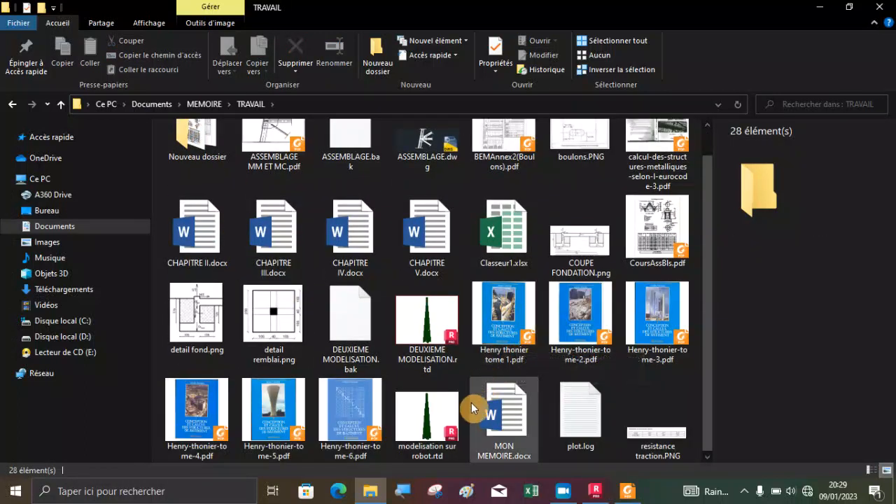
pyautogui.scroll(1, 494, 316)
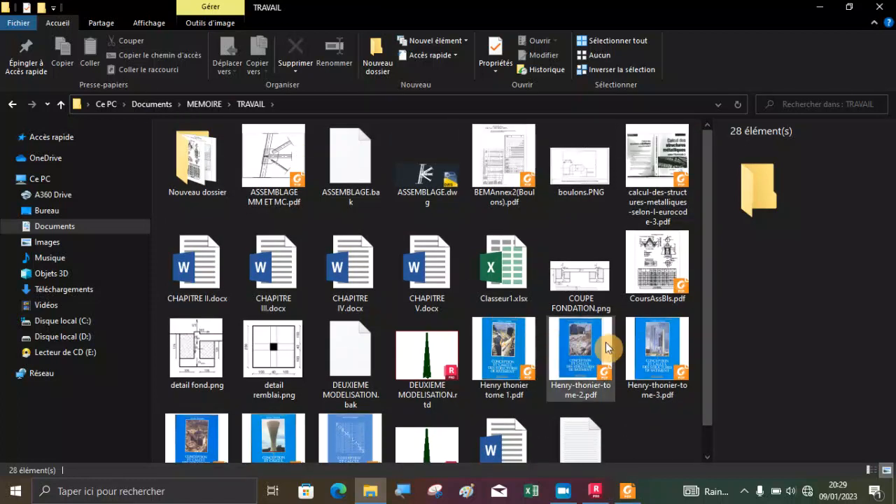
pyautogui.click(216, 176)
pyautogui.doubleClick(216, 176)
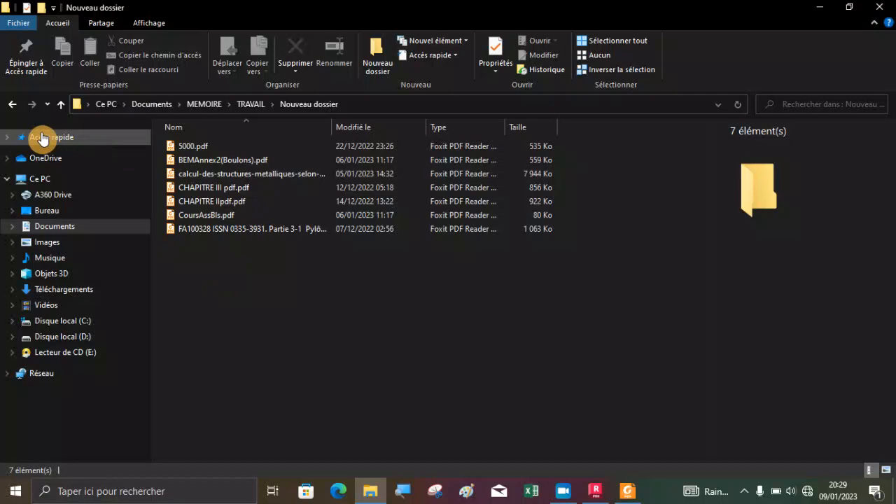
pyautogui.doubleClick(203, 229)
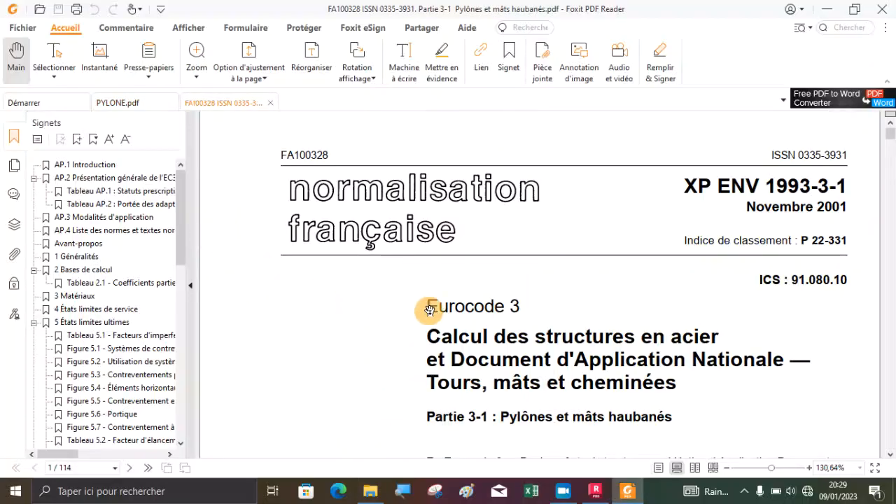
# - Skim the standard's opening pages from the Eurocode 3 Partie 3-1 title to section AP.3.2 on normative references
pyautogui.scroll(-3, 531, 306)
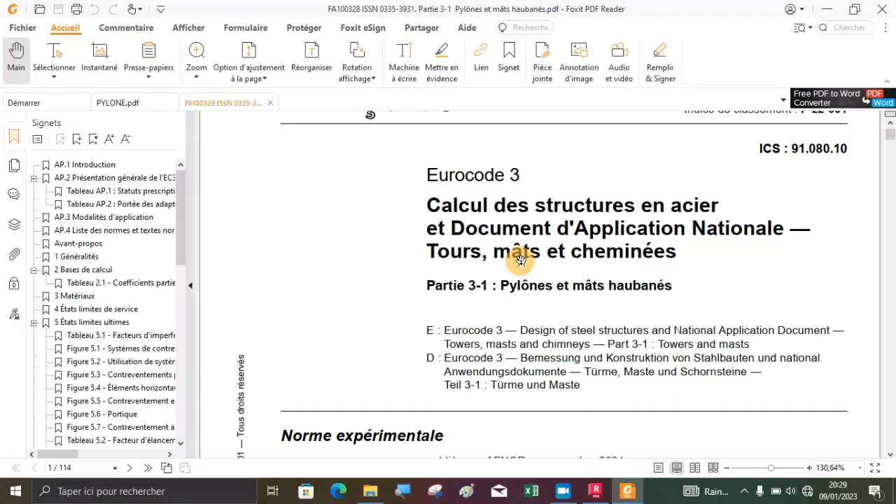
pyautogui.scroll(-15, 579, 293)
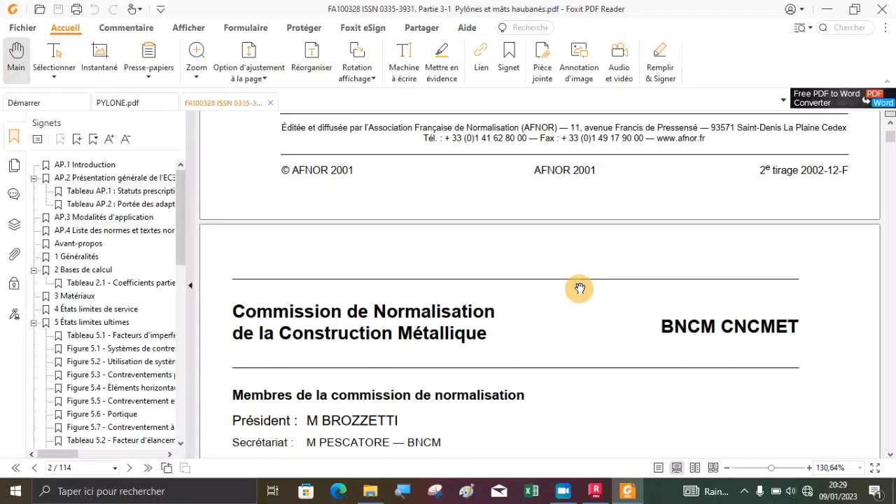
pyautogui.scroll(-20, 580, 288)
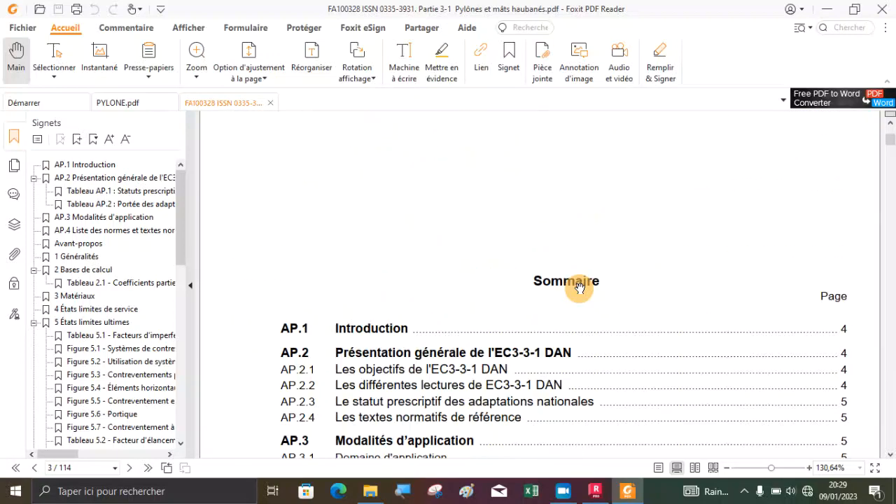
pyautogui.scroll(-20, 579, 289)
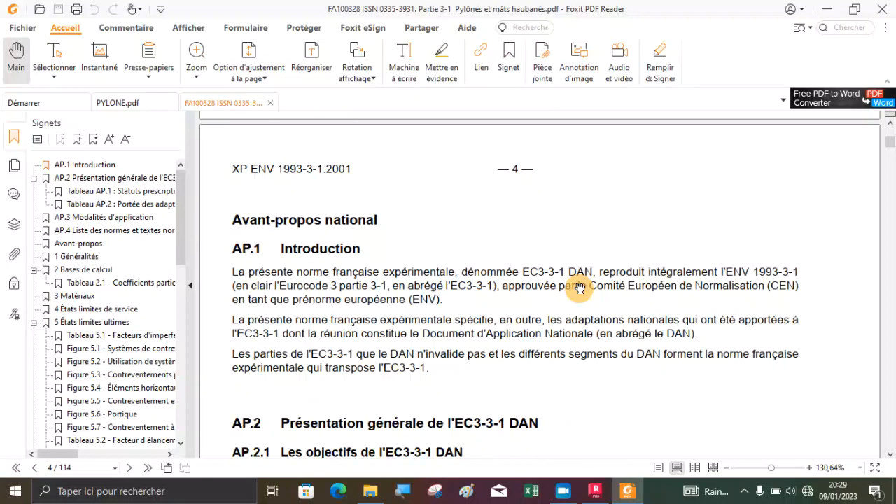
pyautogui.scroll(-20, 580, 288)
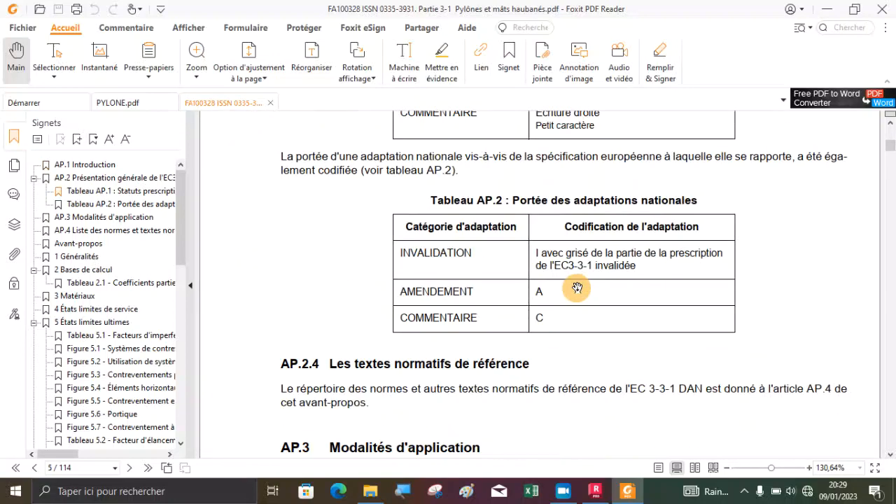
pyautogui.scroll(-14, 577, 287)
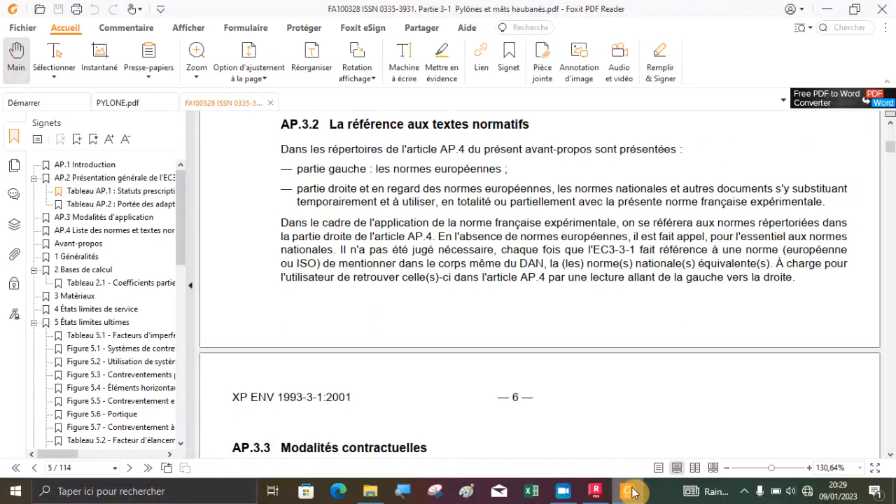
# - Return to PYLONE.pdf and examine the bracing of the pylon's lowest panels above the footings at 327.5% zoom
pyautogui.click(134, 103)
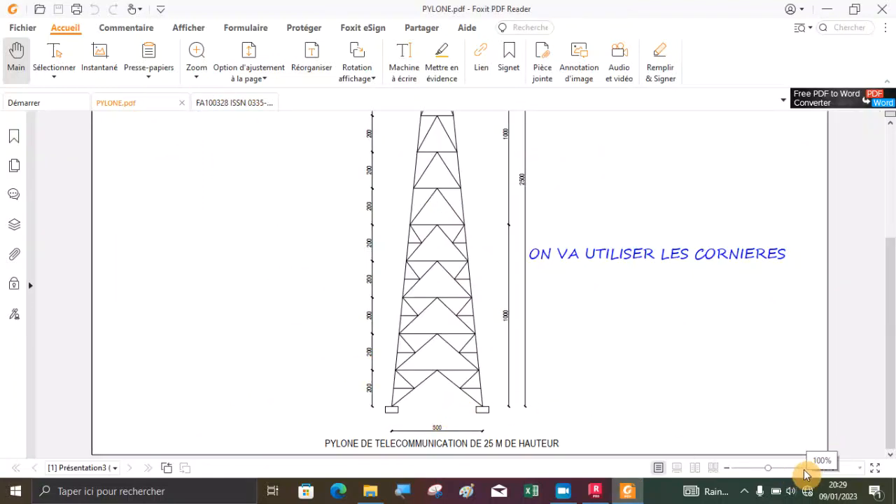
pyautogui.click(782, 468)
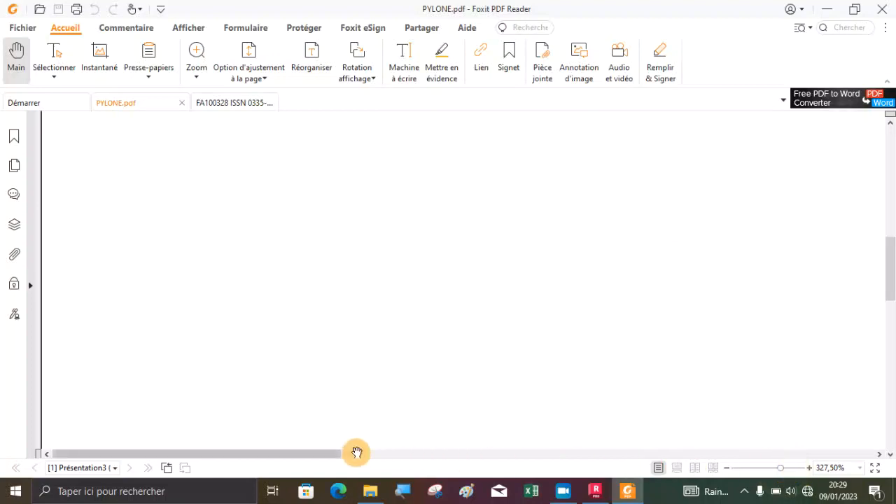
pyautogui.moveTo(320, 453)
pyautogui.mouseDown()
pyautogui.moveTo(372, 466)
pyautogui.moveTo(610, 470)
pyautogui.moveTo(595, 465)
pyautogui.mouseUp()
pyautogui.scroll(-10, 232, 322)
pyautogui.scroll(3, 270, 316)
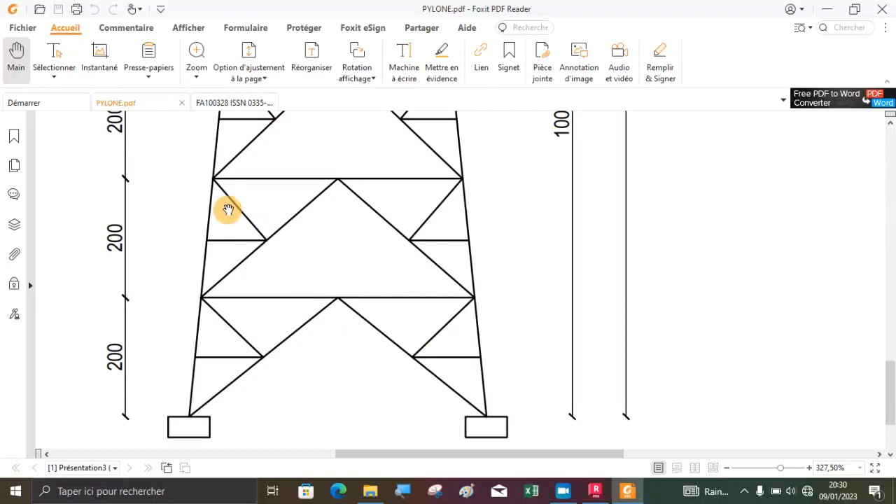
# - Return to the Pylônes et mâts haubanés standard and skim from section AP.3 through the AP.4 reference list and Sommaire to the Avant-propos
pyautogui.click(233, 105)
pyautogui.scroll(4, 424, 257)
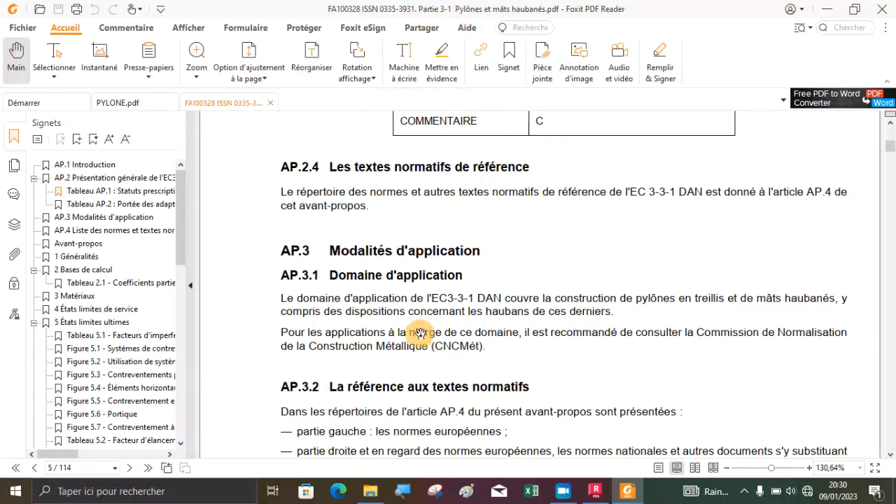
pyautogui.scroll(-15, 517, 350)
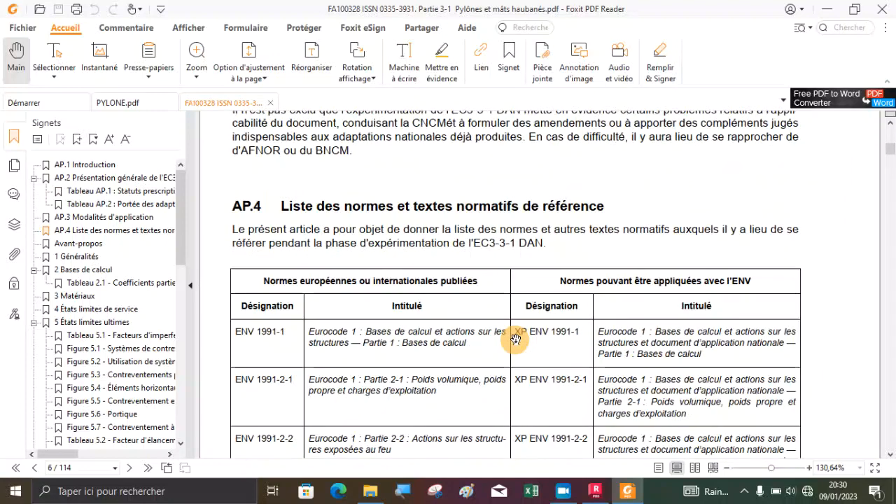
pyautogui.scroll(-12, 515, 339)
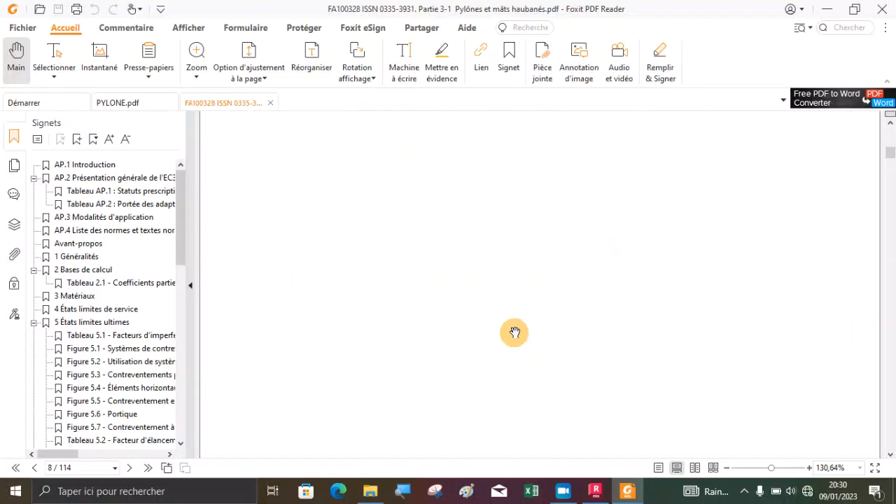
pyautogui.scroll(-15, 515, 332)
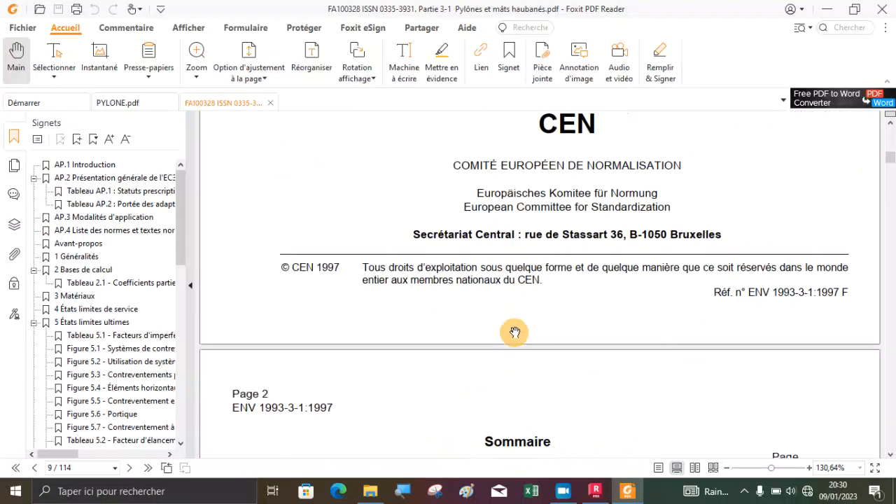
pyautogui.scroll(-15, 514, 332)
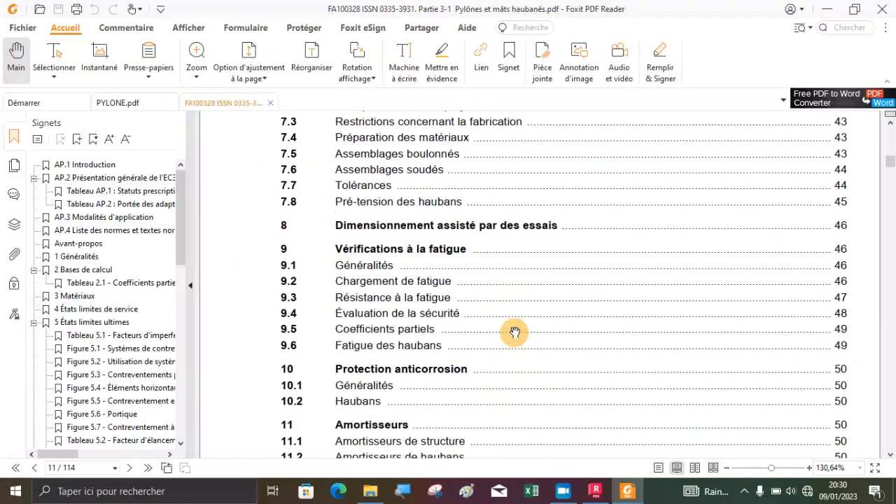
pyautogui.scroll(-15, 515, 333)
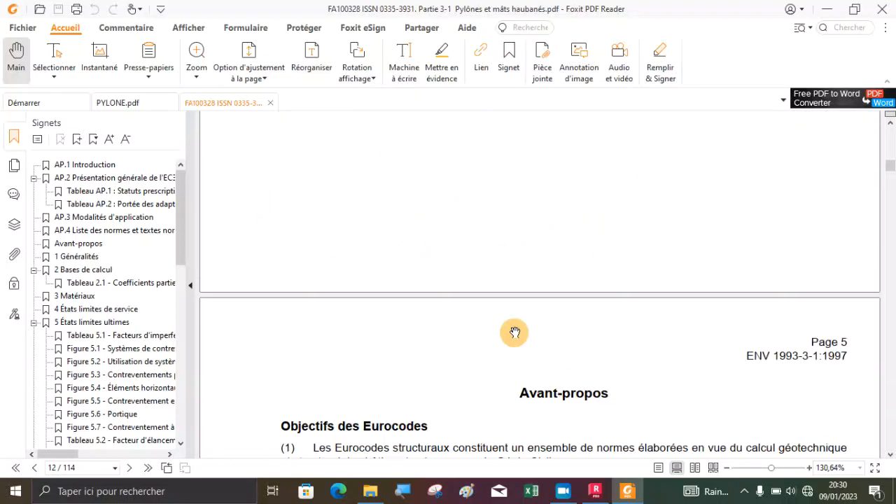
# - Read through the Avant-propos, normative references, symbols and 1.7 definitions, ending at the angle-section axis convention figures in section 1.8
pyautogui.scroll(-15, 515, 333)
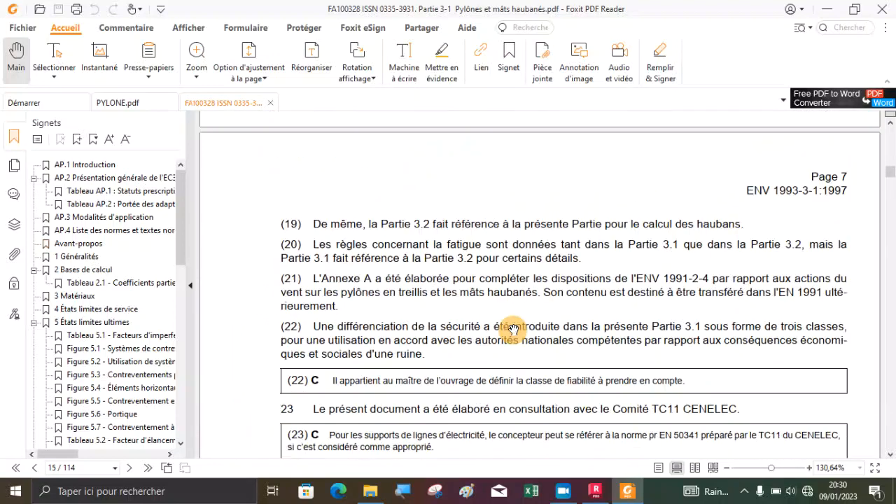
pyautogui.scroll(-15, 513, 330)
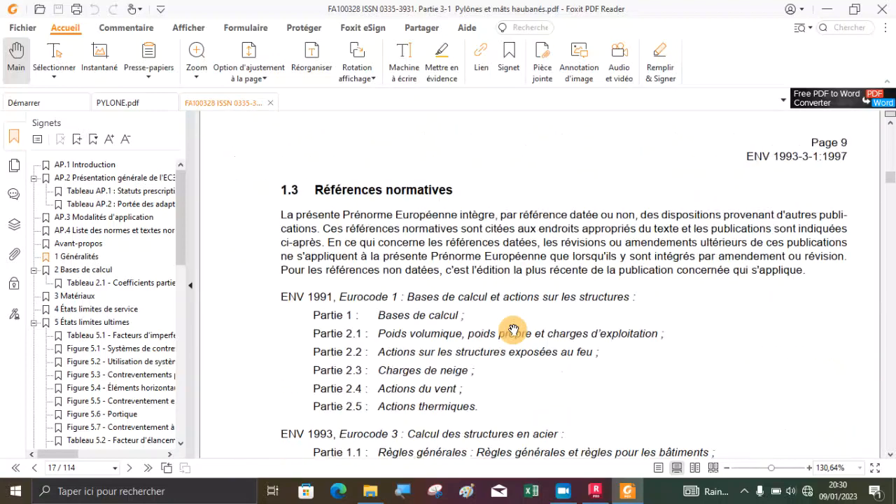
pyautogui.scroll(-15, 514, 330)
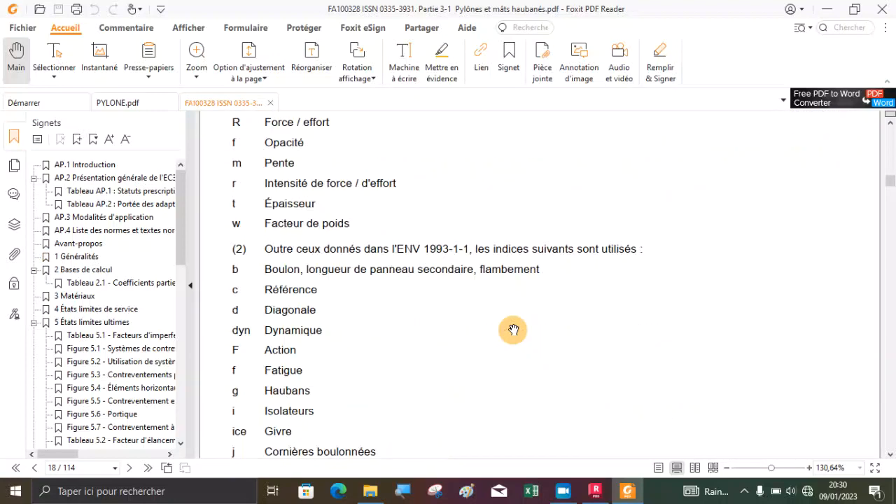
pyautogui.scroll(-8, 514, 330)
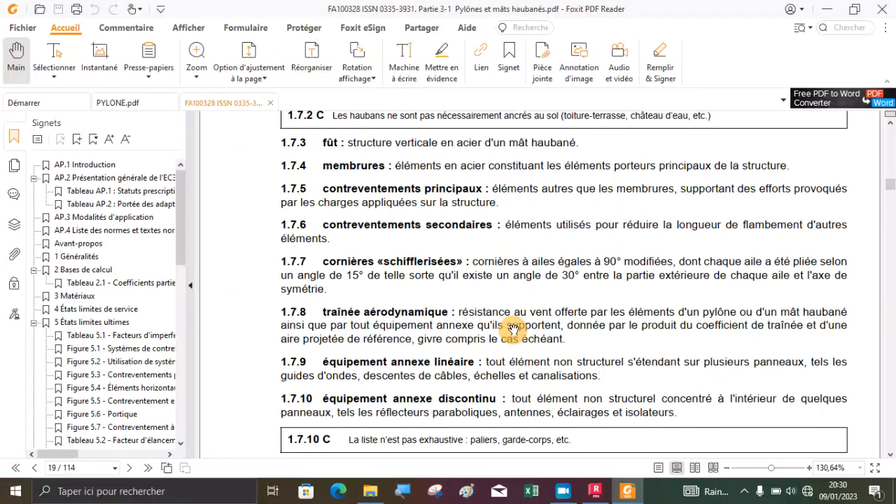
pyautogui.scroll(-15, 513, 330)
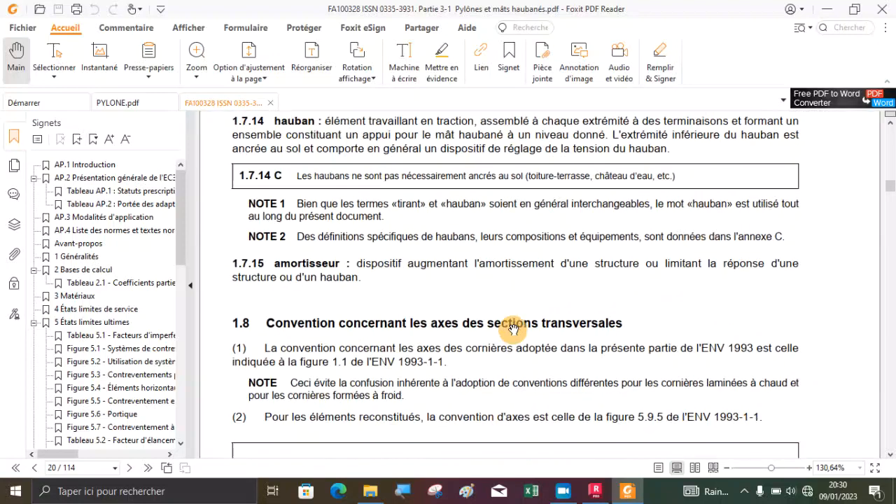
pyautogui.scroll(-12, 513, 329)
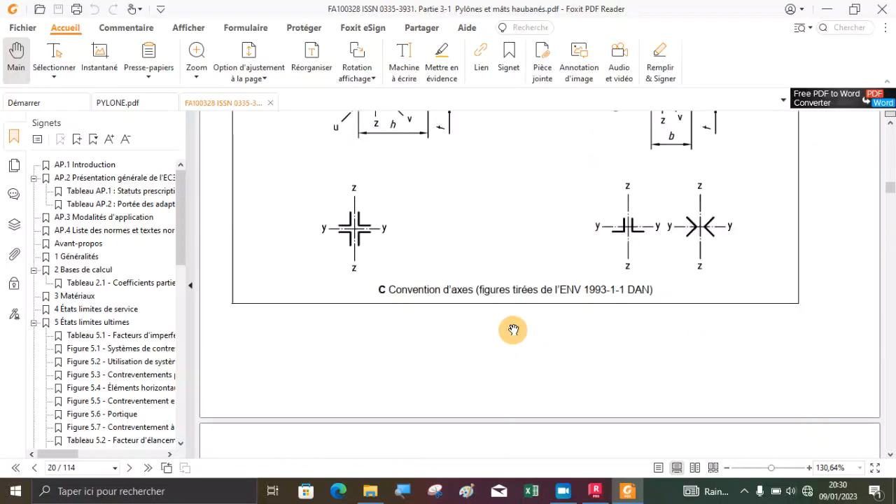
pyautogui.scroll(5, 413, 344)
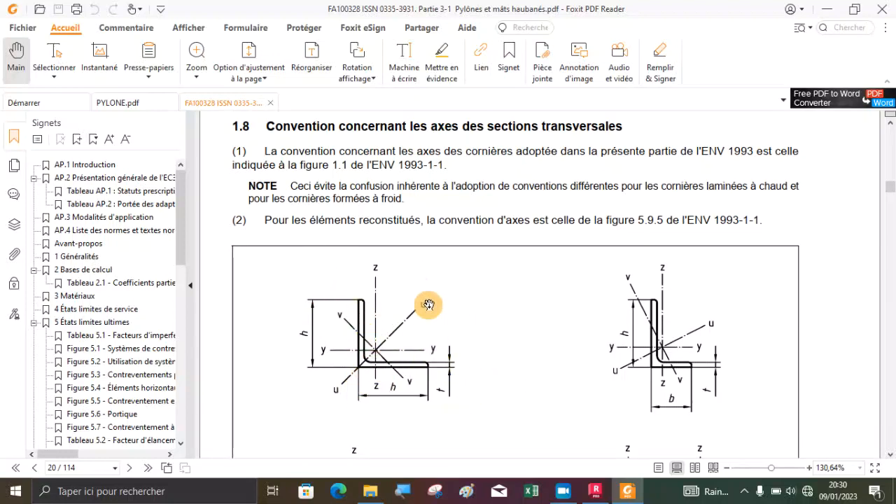
# - Review section 2 of the standard, covering reliability classes, the 2.5 wind, ice and other actions, and the partial factors around Tableau 2.1
pyautogui.scroll(-10, 414, 287)
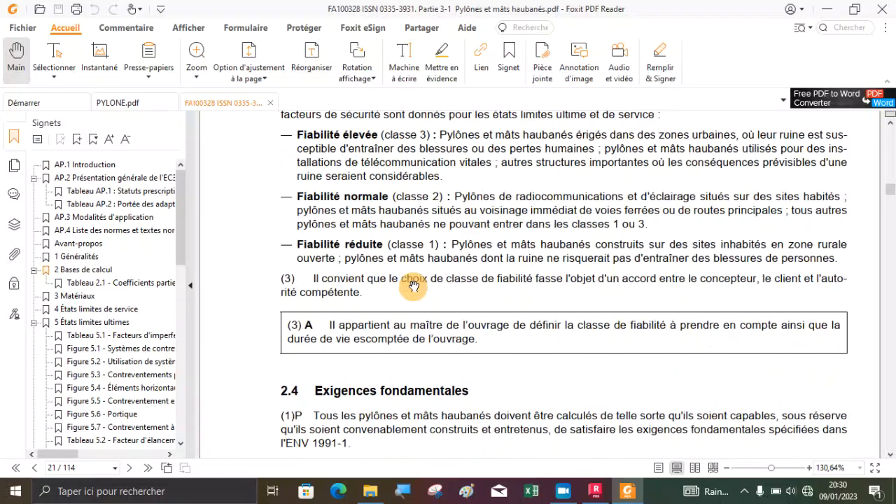
pyautogui.scroll(-13, 414, 286)
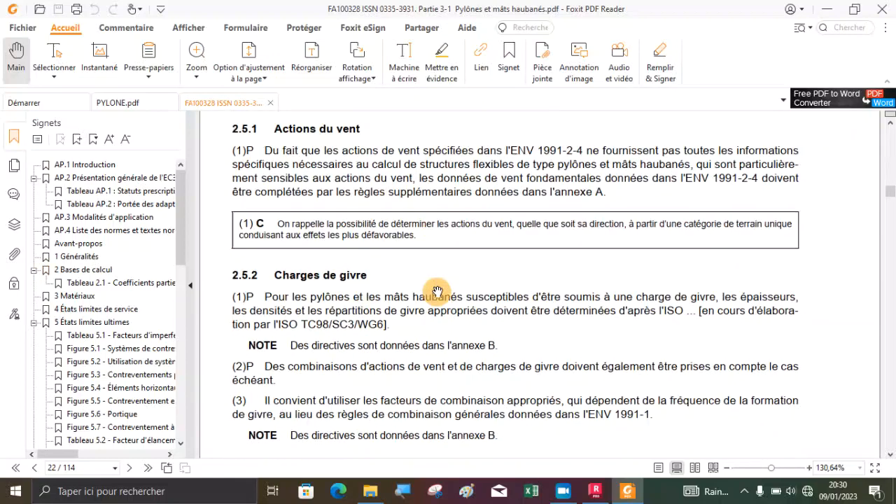
pyautogui.scroll(-7, 372, 318)
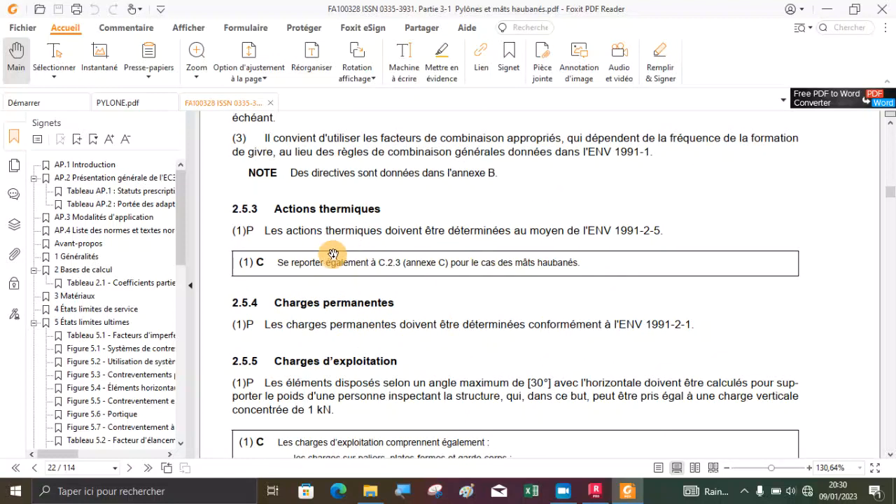
pyautogui.scroll(-20, 332, 253)
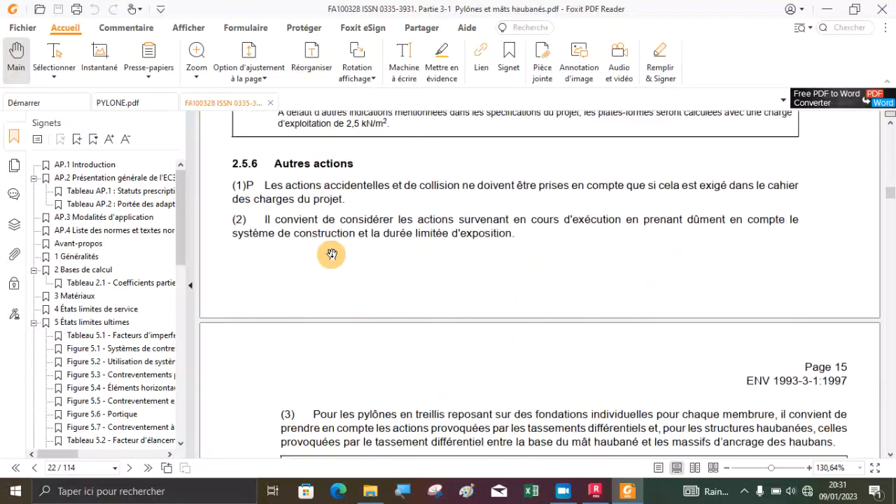
pyautogui.scroll(-8, 332, 253)
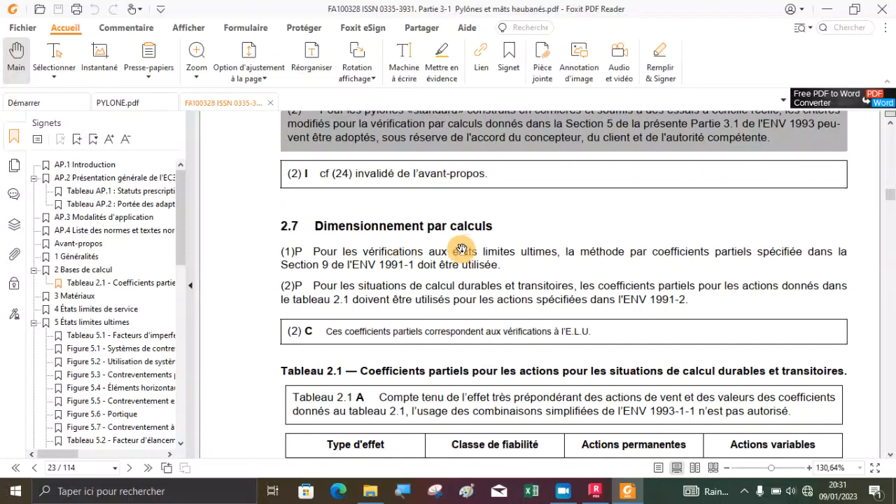
pyautogui.scroll(-4, 315, 293)
pyautogui.scroll(-5, 411, 308)
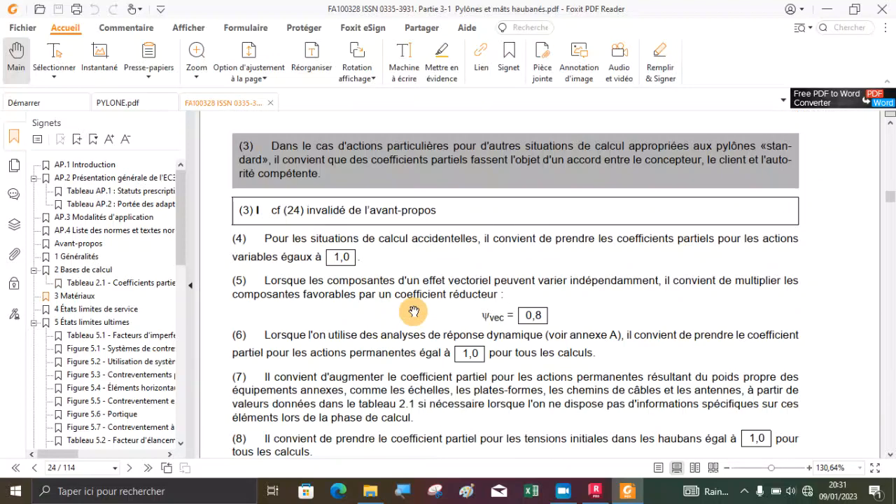
# - Look at the Robot Structural Analysis start screen, and return to the PYLONE.pdf drawing in Foxit PDF Reader
pyautogui.click(596, 497)
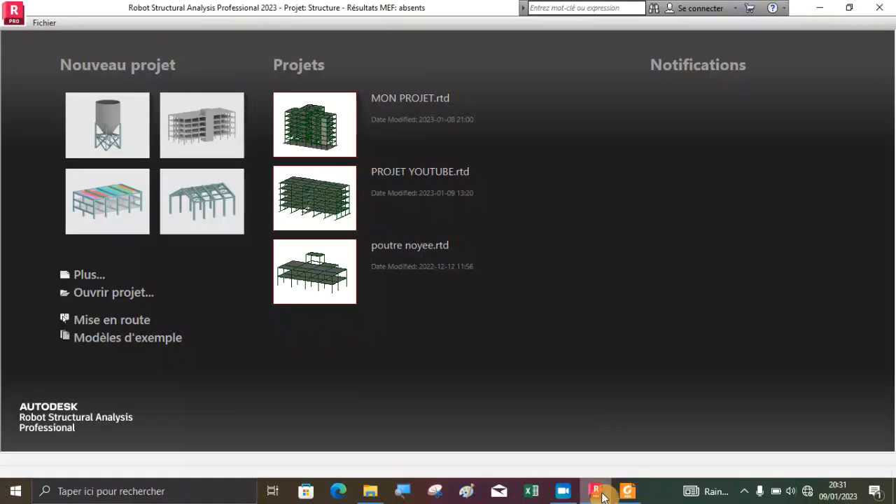
pyautogui.click(628, 491)
pyautogui.click(136, 103)
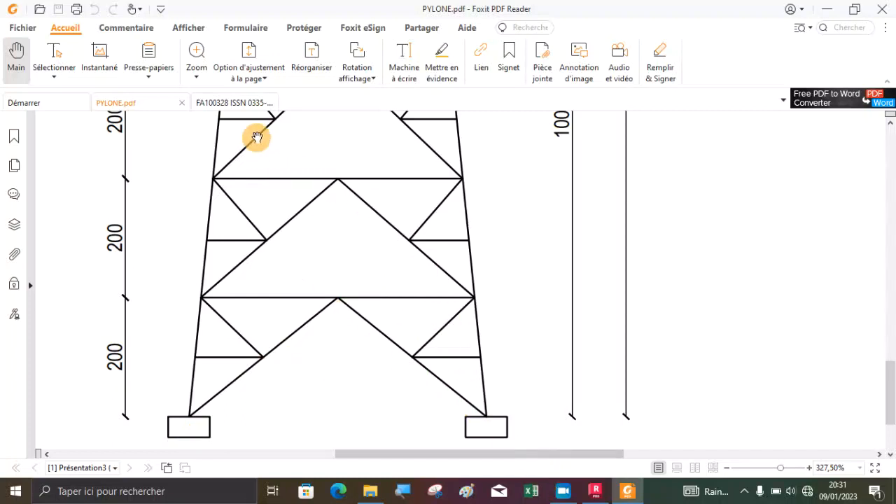
# - Go back to the standard and examine section 3 Matériaux through 5.6.3.2 Treillis simple, including the slenderness rules for chords and bracing
pyautogui.click(217, 103)
pyautogui.scroll(-15, 394, 321)
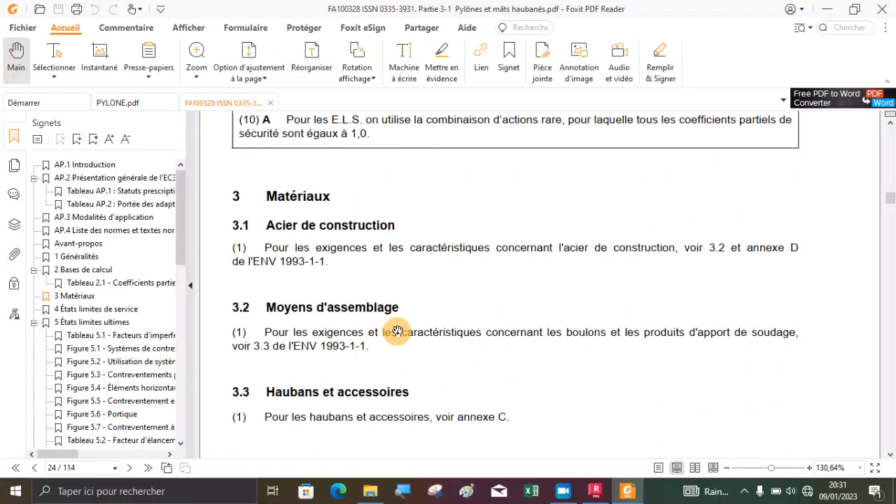
pyautogui.scroll(-20, 400, 331)
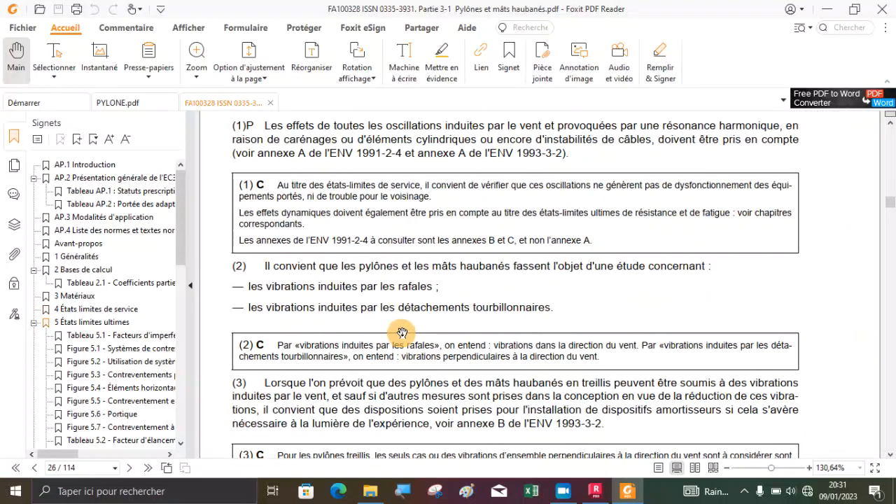
pyautogui.scroll(-20, 404, 332)
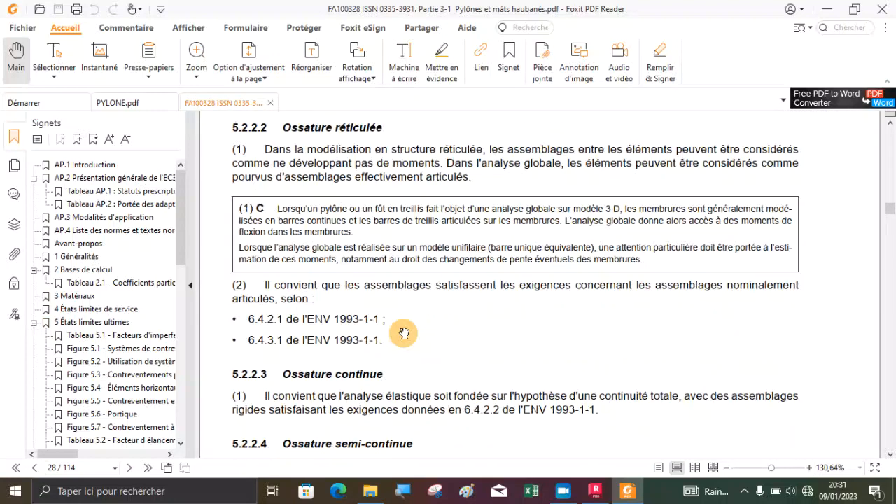
pyautogui.scroll(-20, 404, 333)
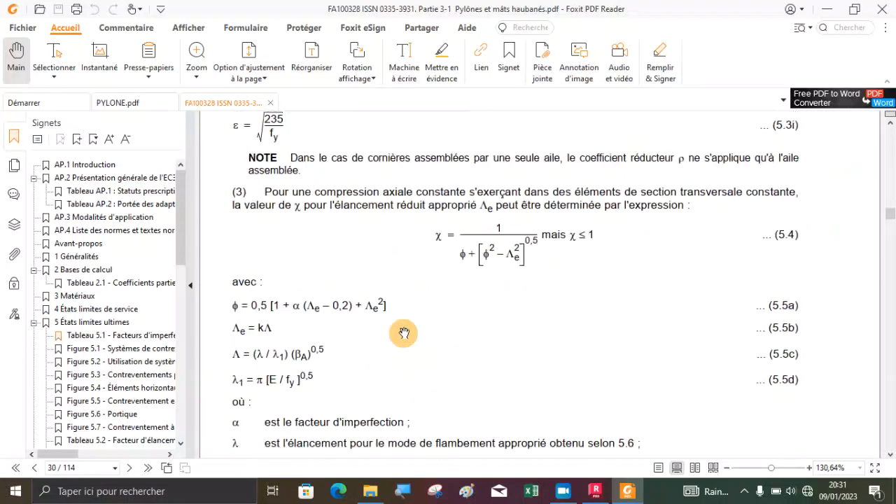
pyautogui.scroll(-15, 404, 333)
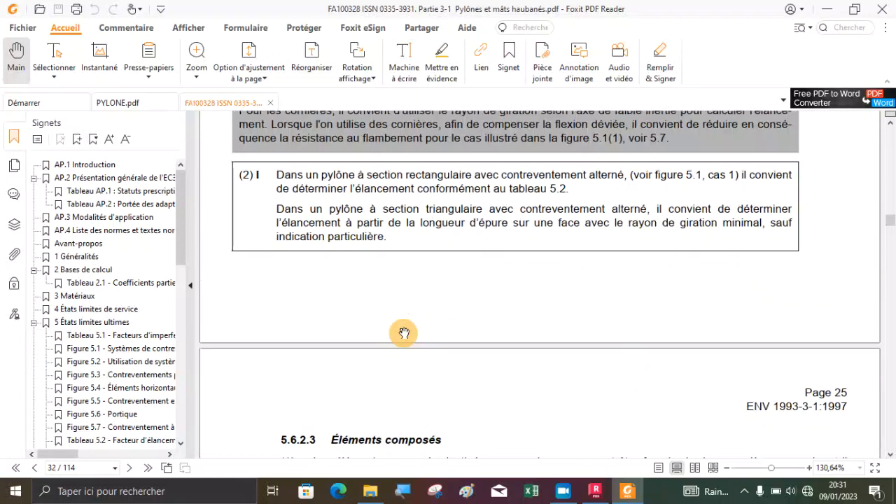
pyautogui.scroll(10, 404, 332)
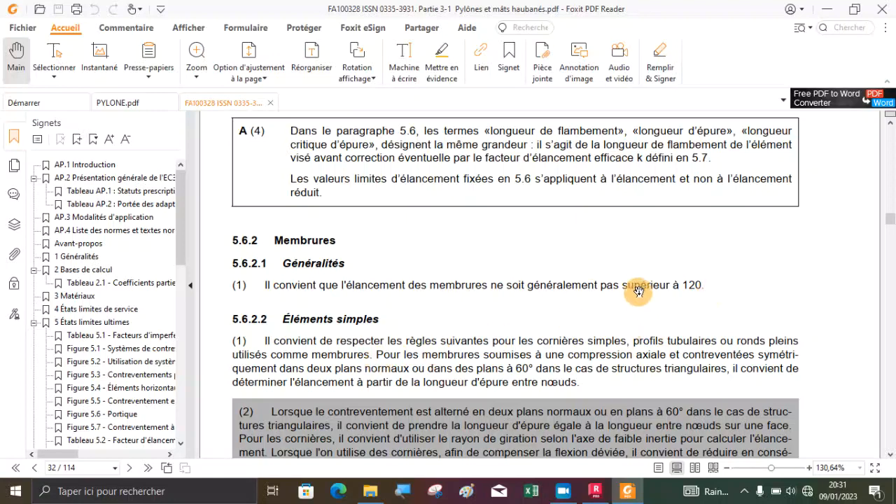
pyautogui.scroll(-10, 397, 330)
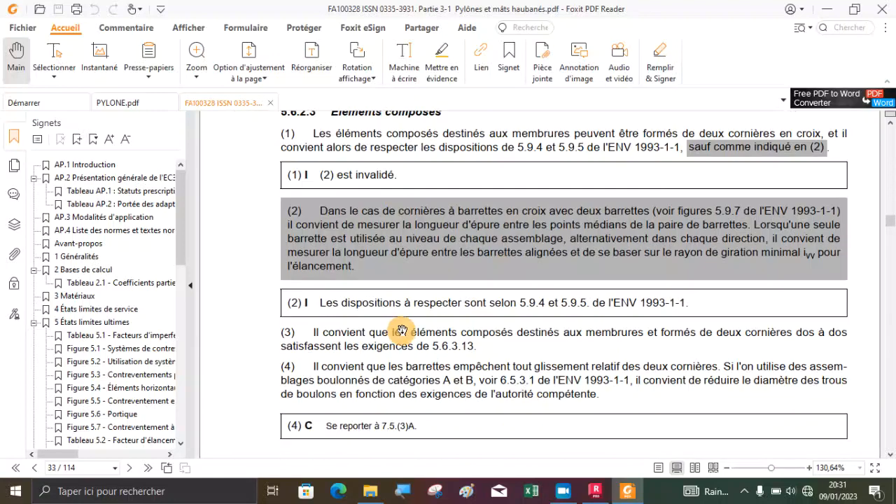
pyautogui.scroll(-5, 402, 330)
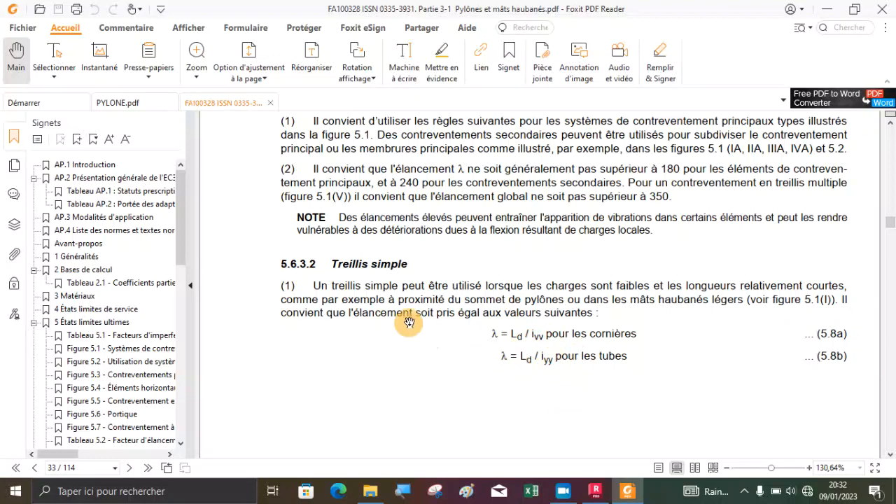
# - Open 5000.pdf from Nouveau dossier in File Explorer and enlarge the equal leg angles page to 180.21%
pyautogui.click(370, 491)
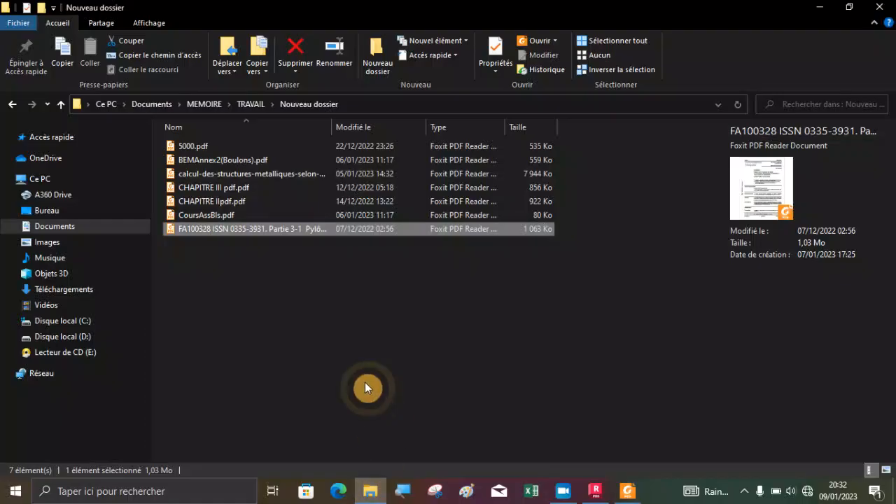
pyautogui.doubleClick(196, 147)
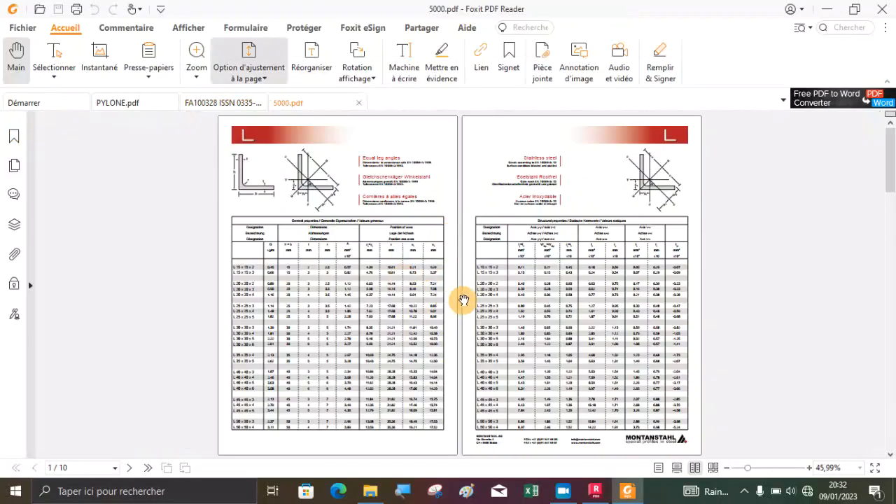
pyautogui.click(761, 469)
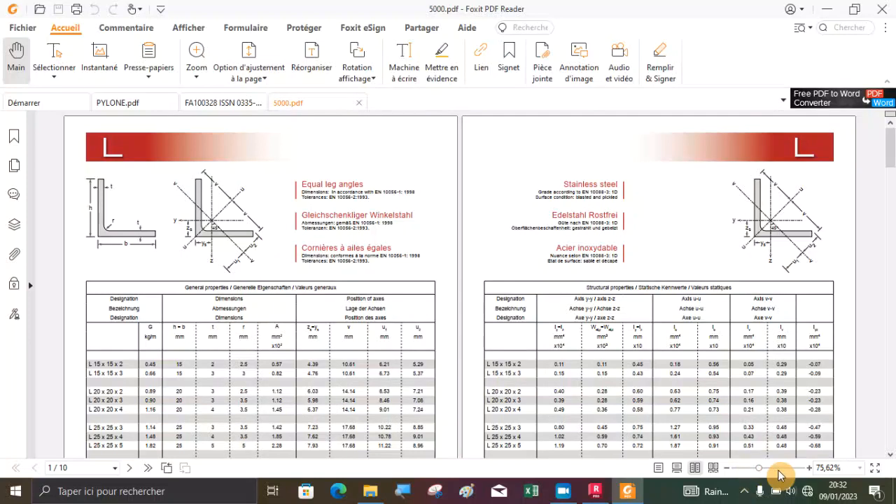
pyautogui.click(775, 469)
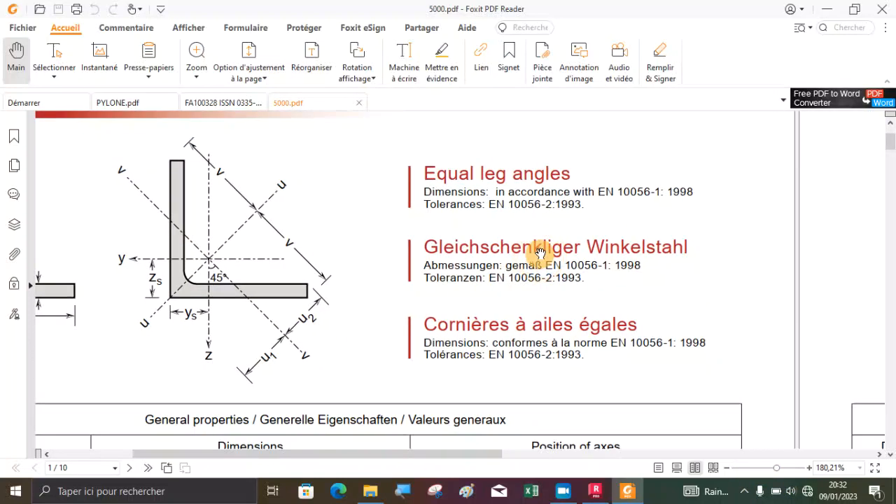
# - Examine the structural properties table of the equal leg angles, including the y-y/z-z and u-u axis columns for the smallest L sections
pyautogui.scroll(-7, 540, 252)
pyautogui.moveTo(647, 343); pyautogui.dragTo(203, 427)
pyautogui.moveTo(432, 346); pyautogui.dragTo(326, 426)
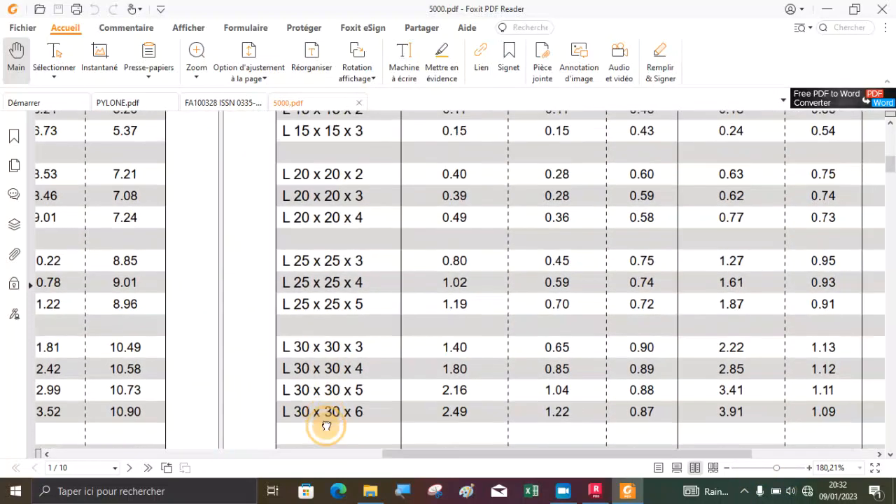
pyautogui.moveTo(450, 285); pyautogui.dragTo(396, 386)
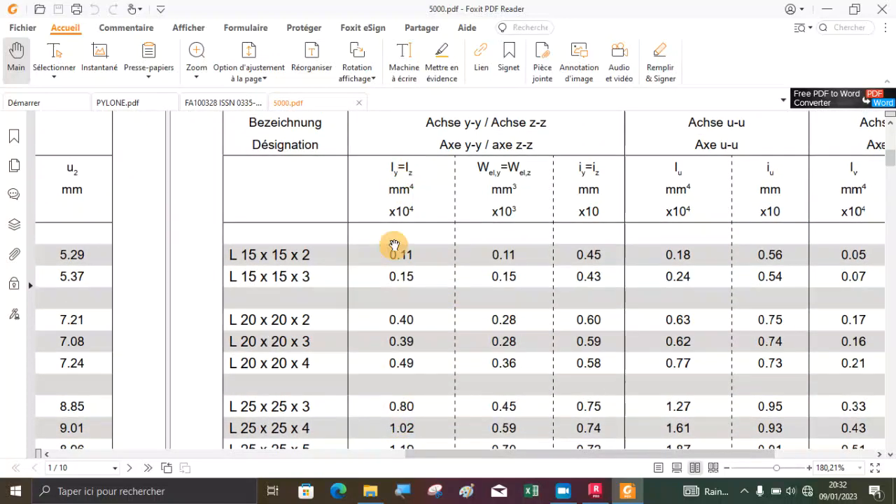
# - Examine the angle properties table down to the L 40 x 40 sections, the pylon's lower panels in PYLONE.pdf and the standard's slenderness formulas
pyautogui.scroll(-6, 405, 232)
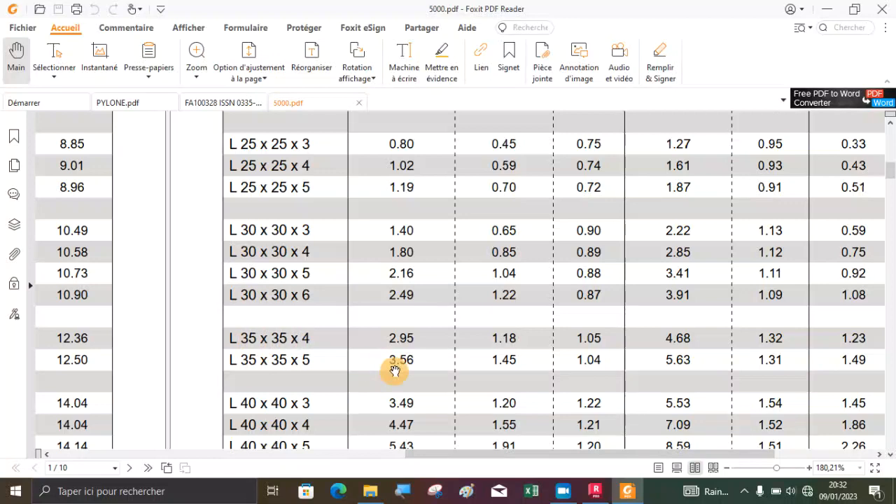
pyautogui.scroll(5, 394, 369)
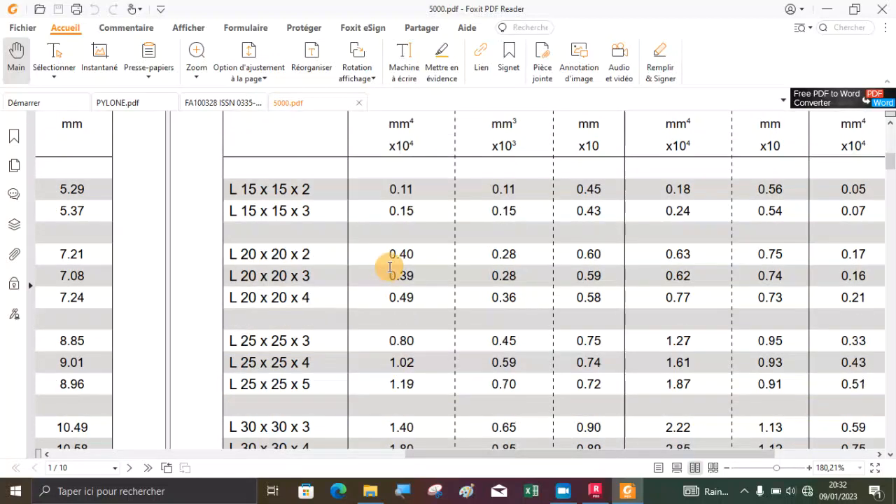
pyautogui.scroll(3, 390, 267)
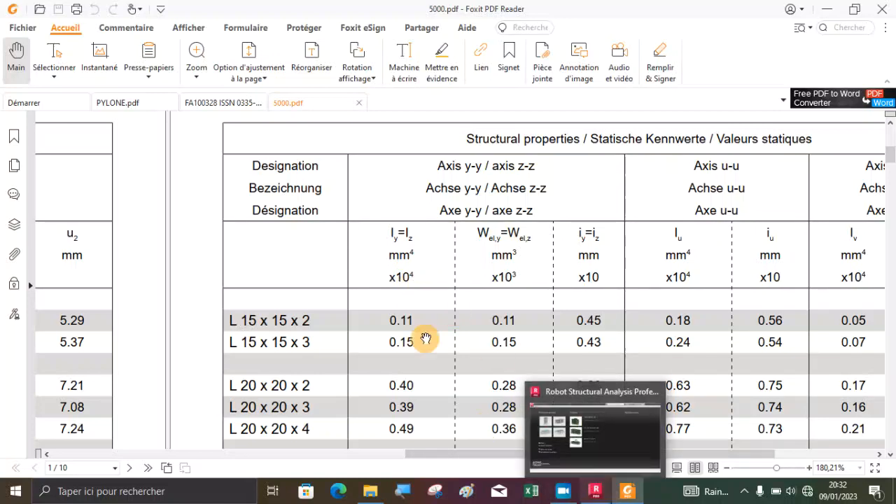
pyautogui.click(154, 106)
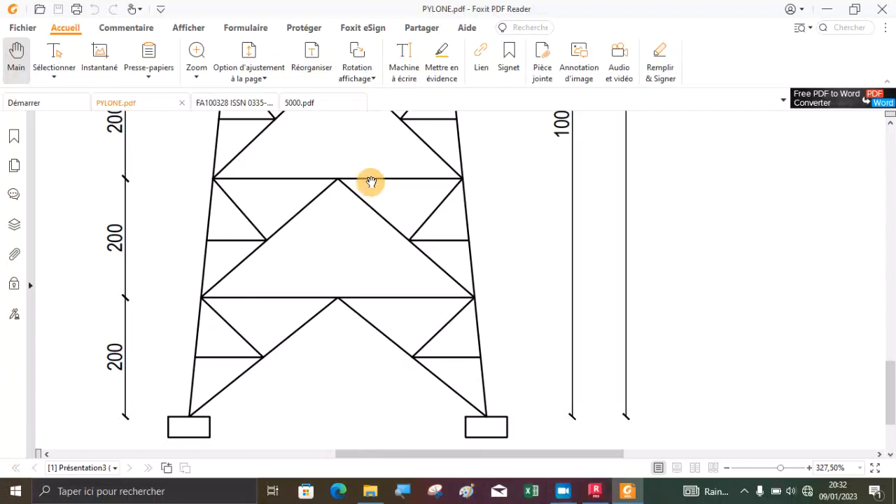
pyautogui.click(248, 105)
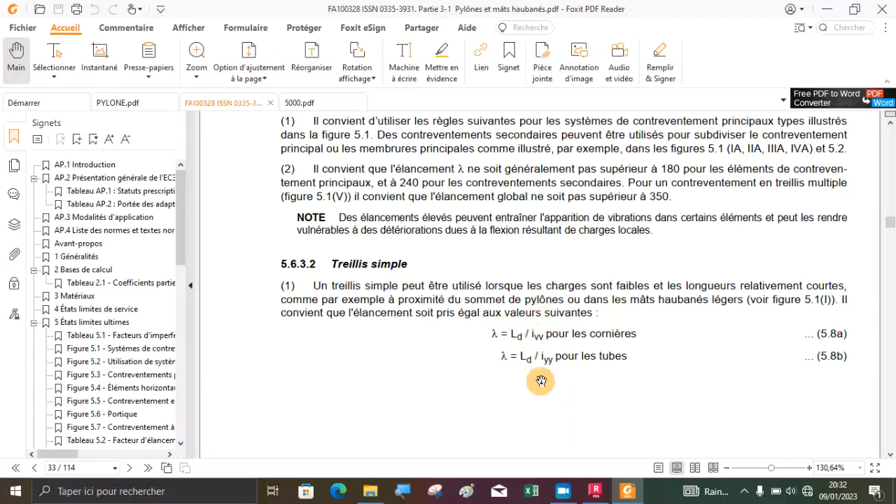
# - Switch to Excel, create a blank workbook and enlarge the sheet to 148%
pyautogui.click(532, 492)
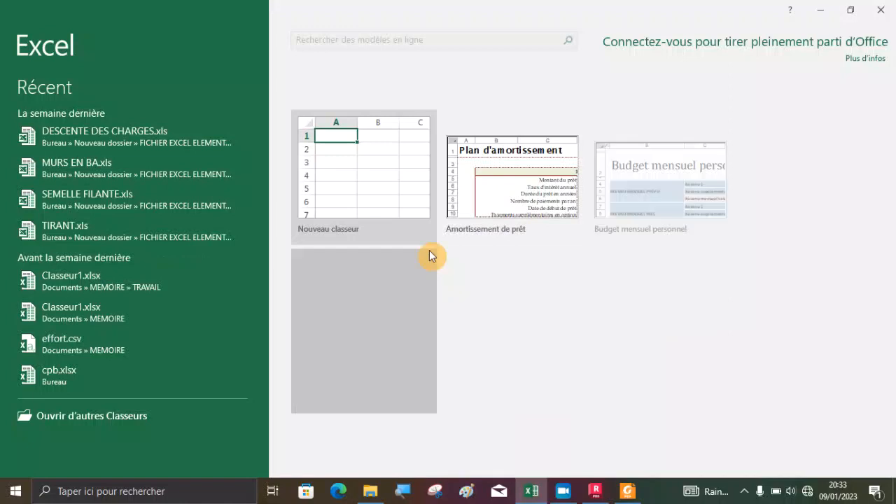
pyautogui.click(402, 190)
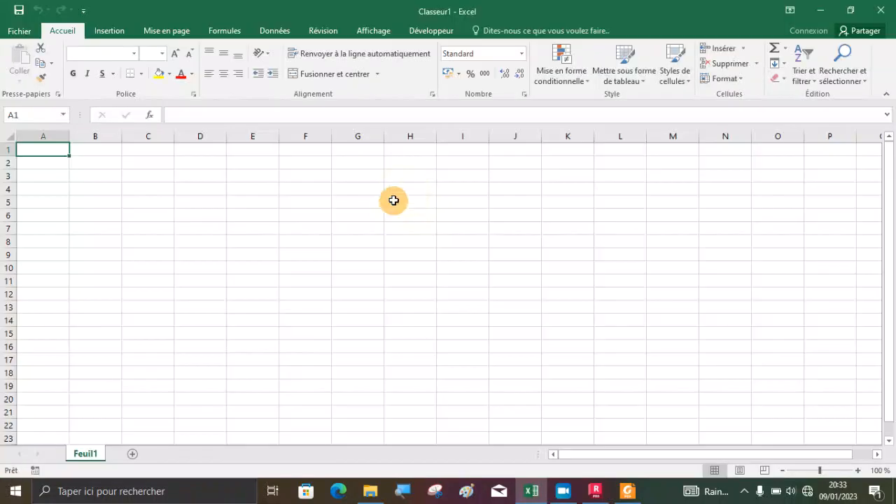
pyautogui.click(366, 227)
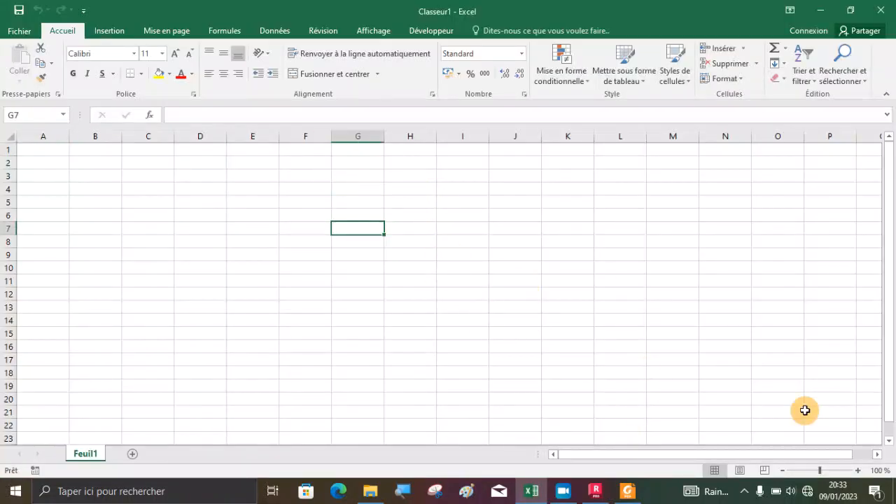
pyautogui.moveTo(820, 470); pyautogui.dragTo(825, 471)
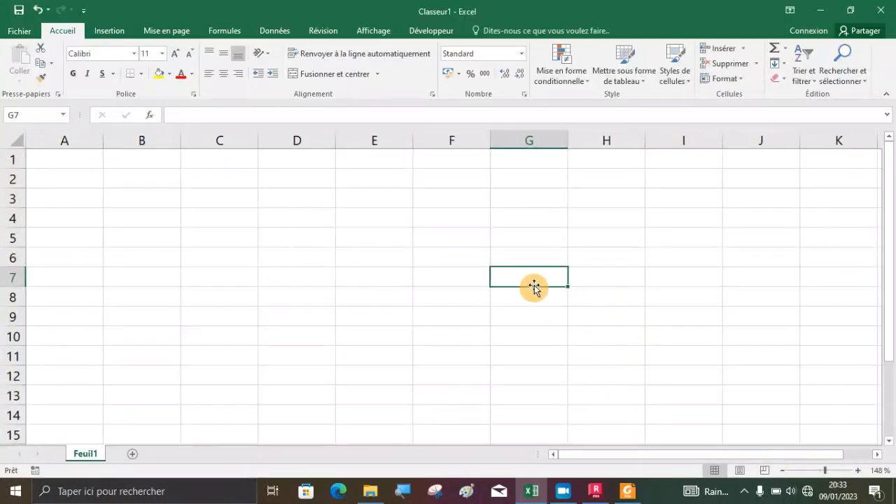
# - Enter =120 in cell G7 and the value 2 in cell G8
pyautogui.write('=120')
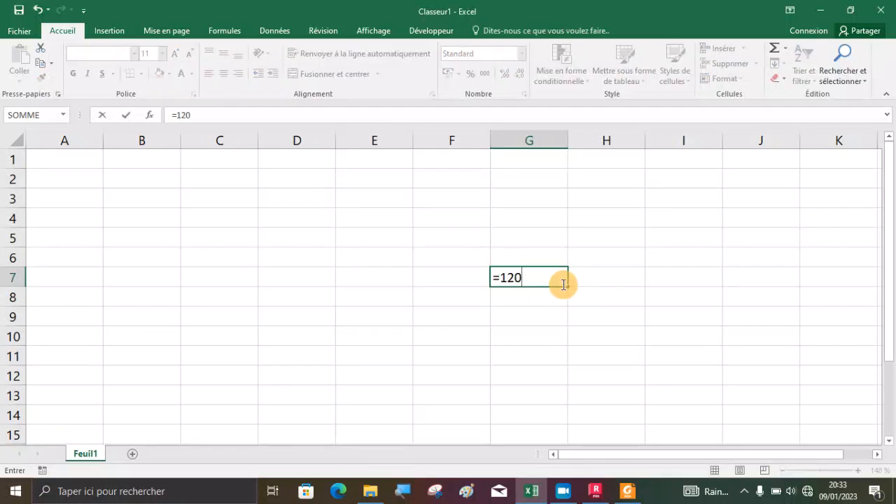
pyautogui.click(525, 304)
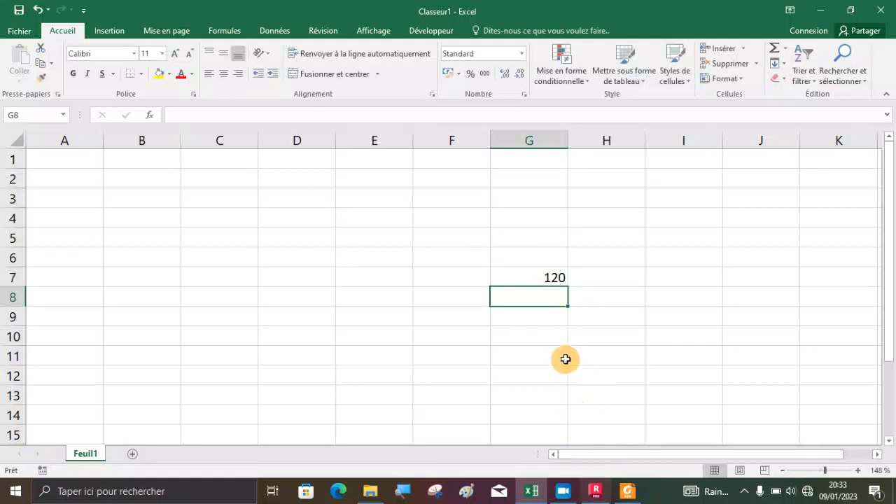
pyautogui.write('2')
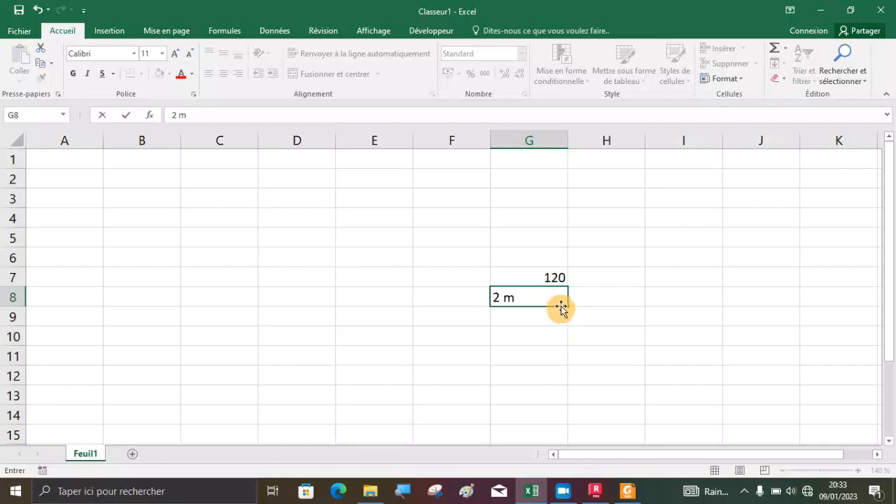
pyautogui.click(518, 340)
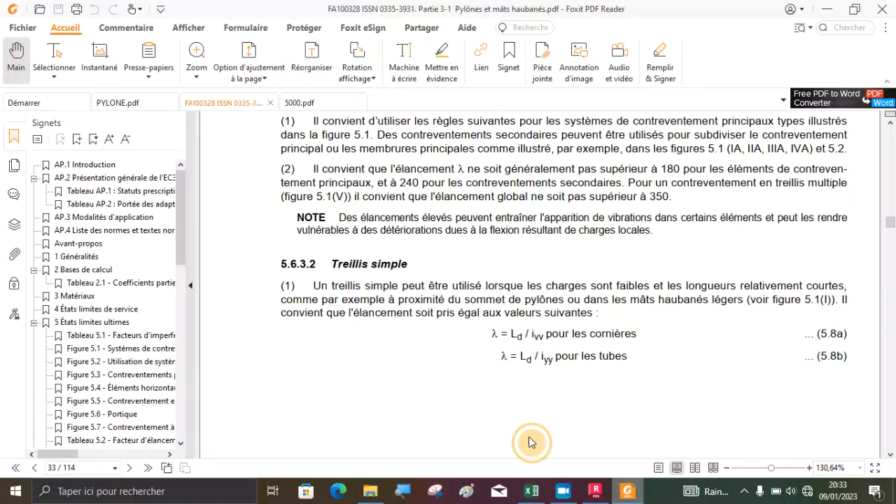
# - Recheck the slenderness formulas in the standard, and calculate G8/G7 in cell G10 of the Excel sheet
pyautogui.click(627, 492)
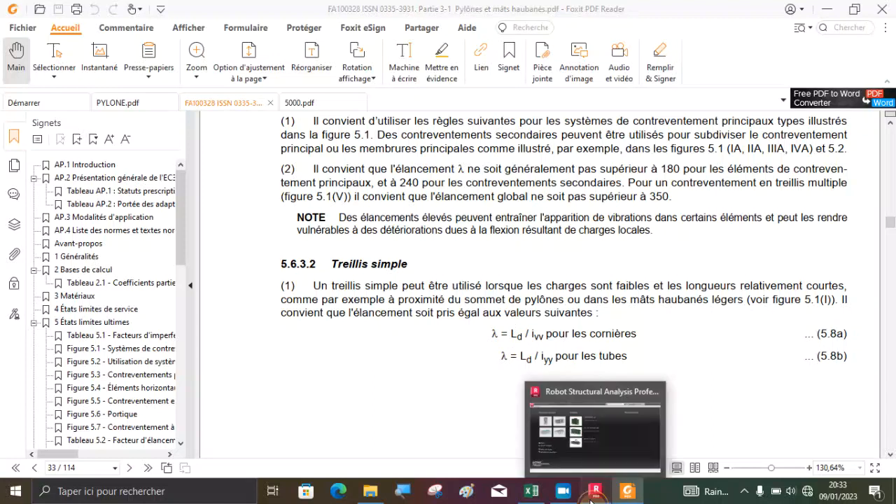
pyautogui.click(531, 491)
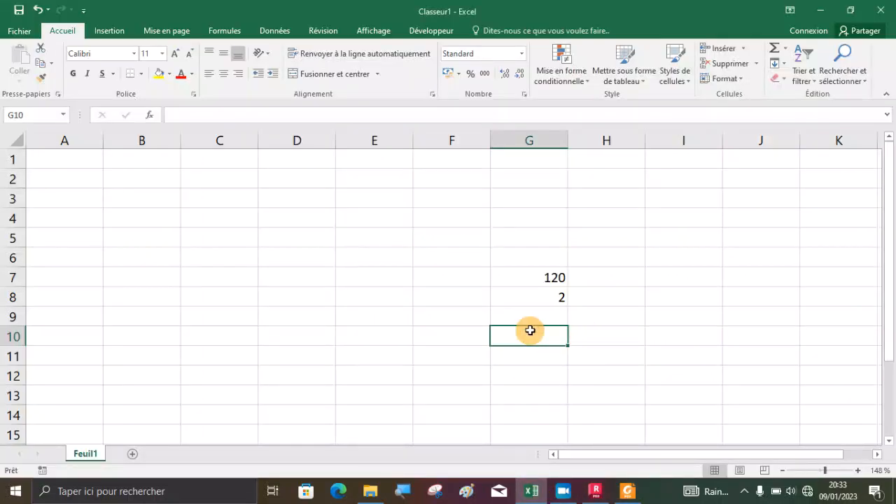
pyautogui.write('=')
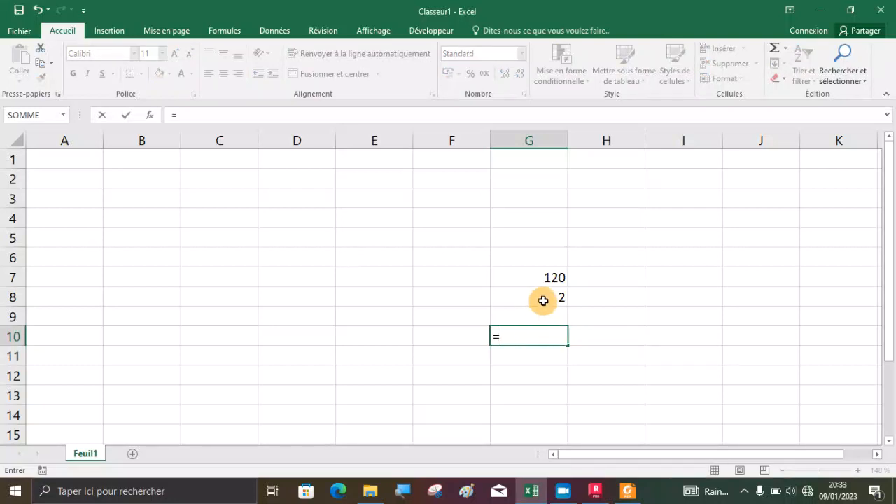
pyautogui.click(543, 301)
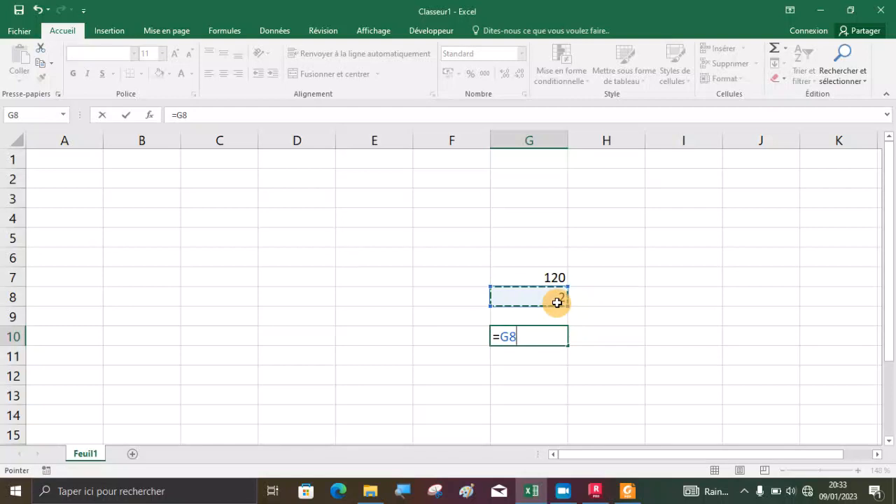
pyautogui.write('/')
pyautogui.click(534, 276)
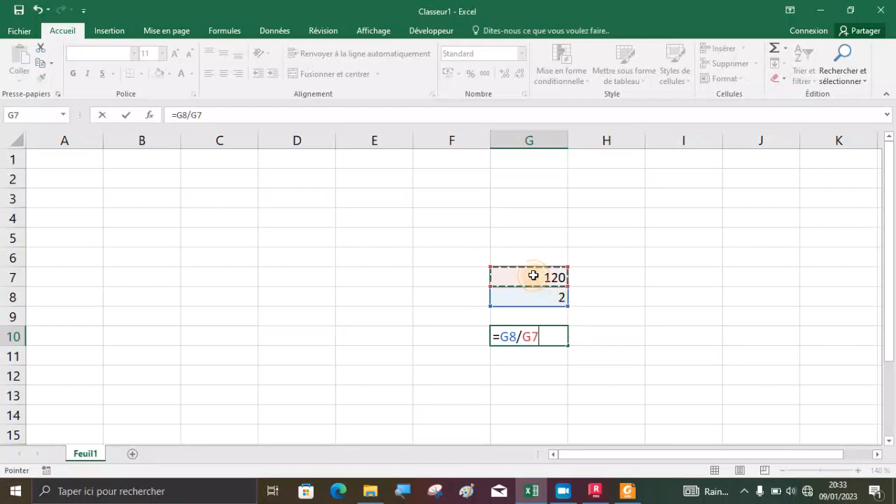
pyautogui.press('Return')
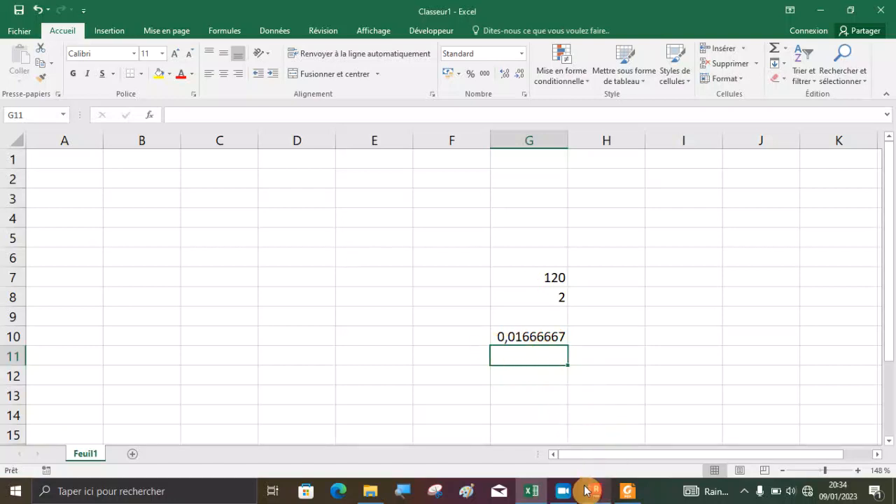
# - Reread sections 5.6.3.1 and 5.6.3.2 of the standard in Foxit PDF Reader, and examine the radii of gyration in 5000.pdf
pyautogui.click(627, 492)
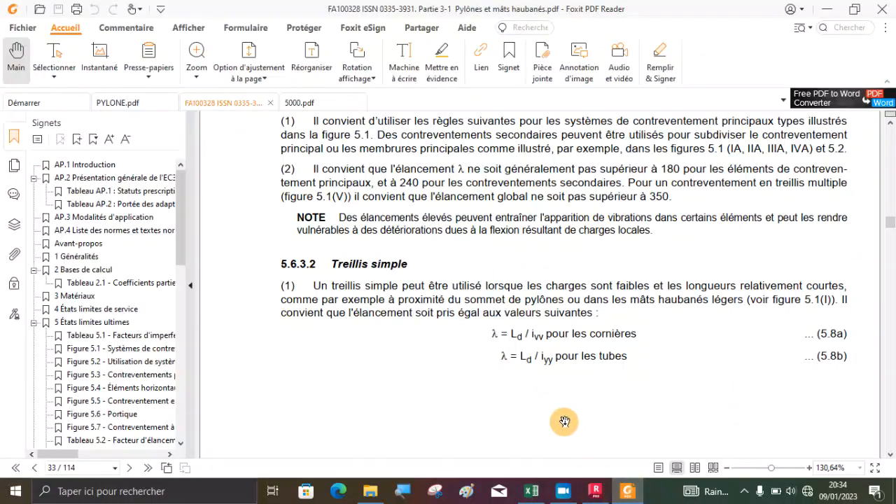
pyautogui.scroll(2, 566, 377)
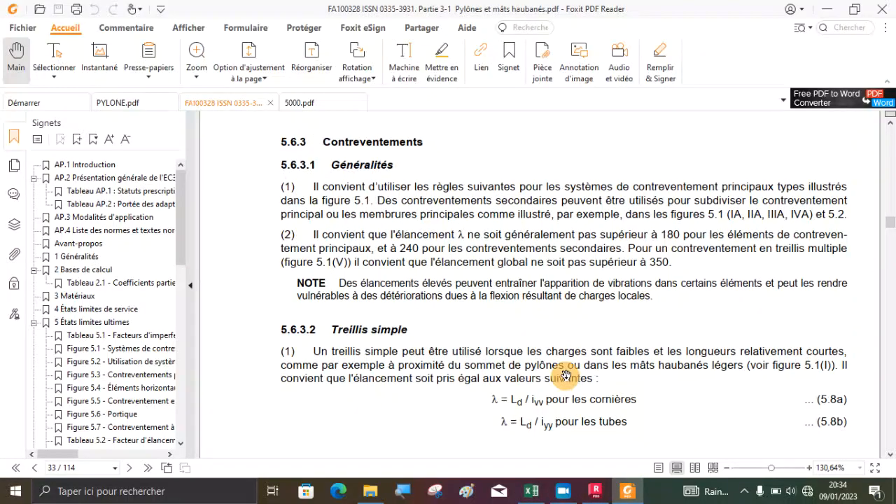
pyautogui.scroll(-2, 567, 376)
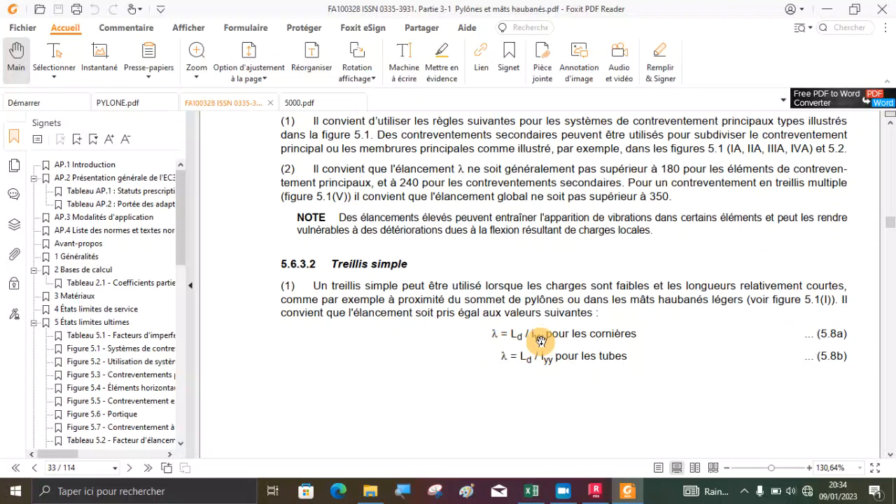
pyautogui.click(311, 105)
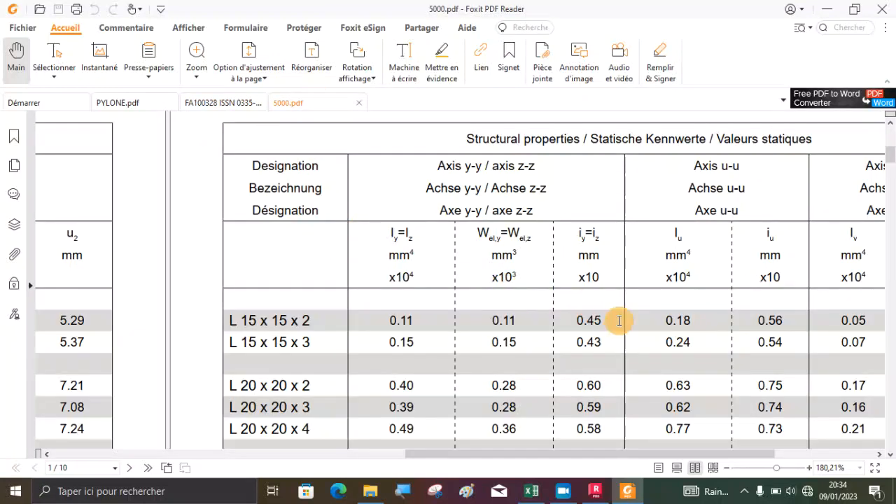
pyautogui.moveTo(630, 323); pyautogui.dragTo(570, 257)
pyautogui.scroll(-5, 584, 324)
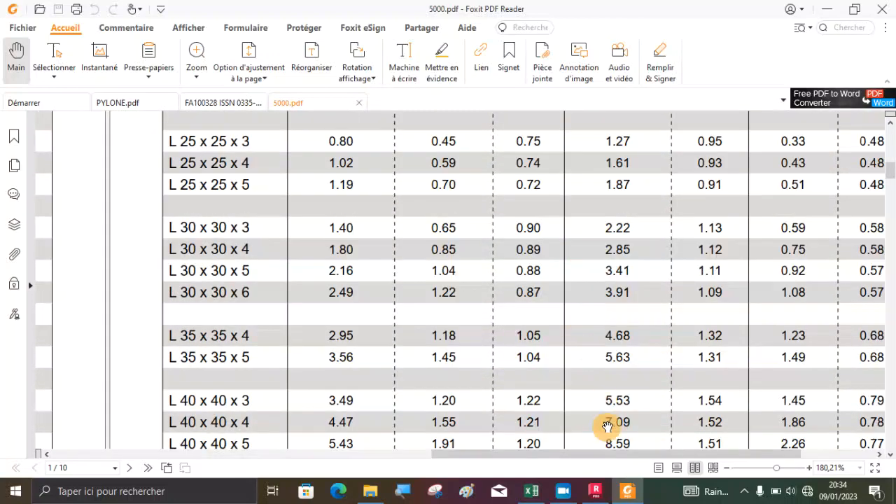
# - Look at the Excel calculation again, return to the angle tables in 5000.pdf and close that document
pyautogui.click(532, 492)
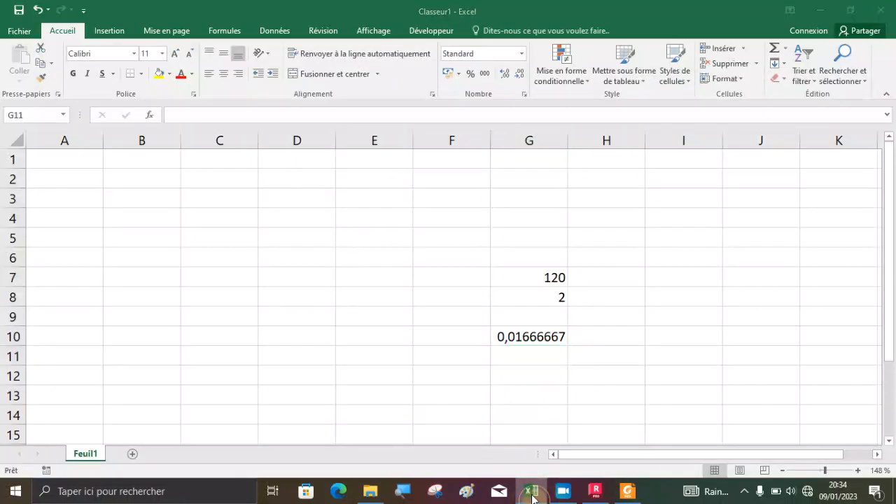
pyautogui.click(532, 494)
pyautogui.moveTo(506, 342); pyautogui.dragTo(807, 416)
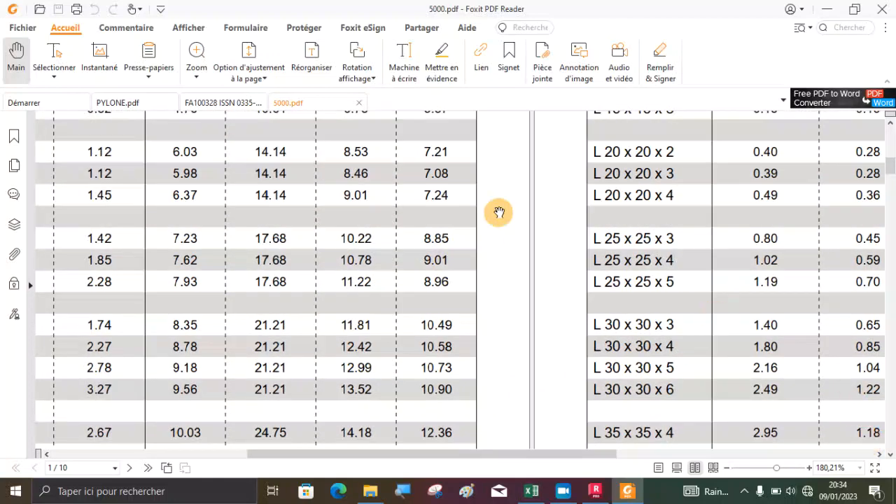
pyautogui.click(358, 103)
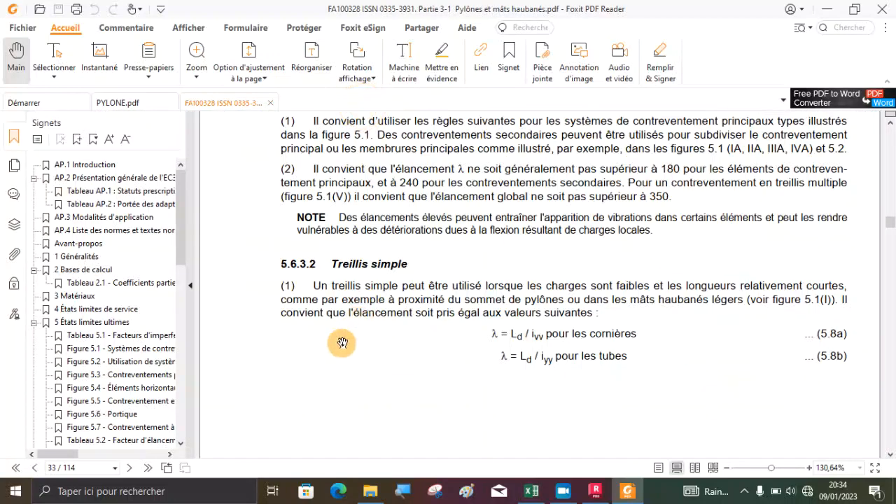
# - In File Explorer, go up from Nouveau dossier through TRAVAIL to the MEMOIRE folder and look through its files
pyautogui.click(370, 491)
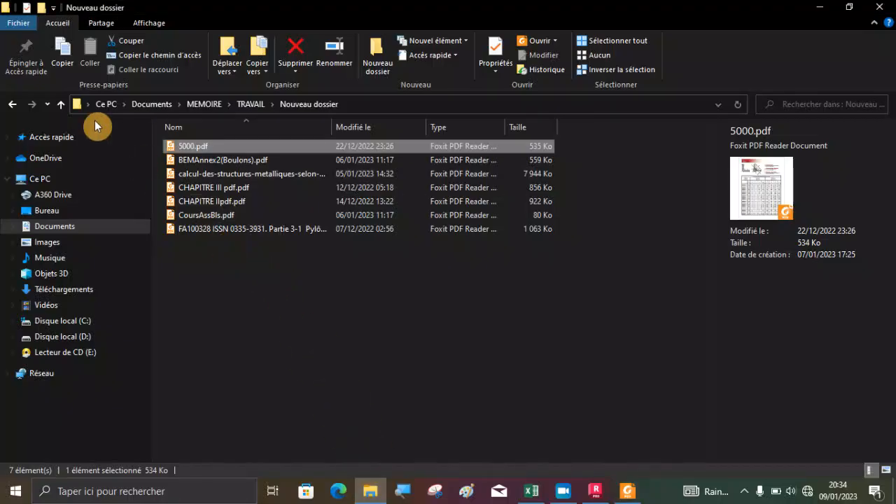
pyautogui.click(12, 105)
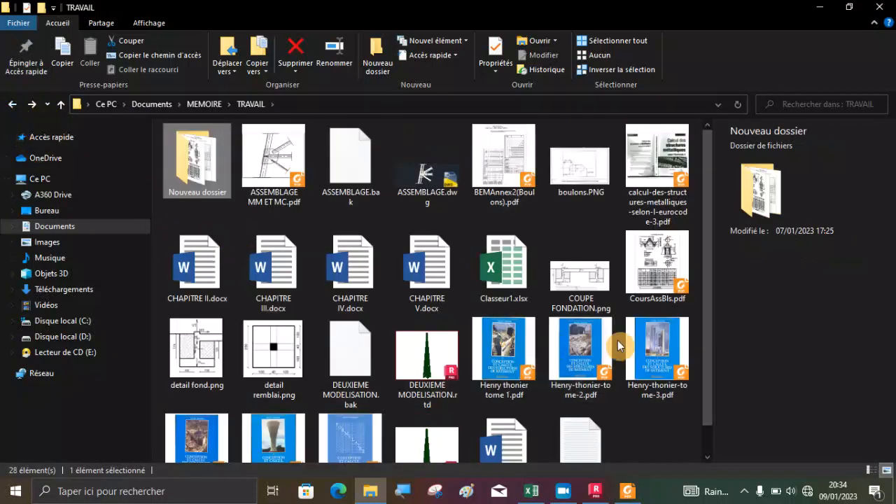
pyautogui.scroll(-1, 630, 328)
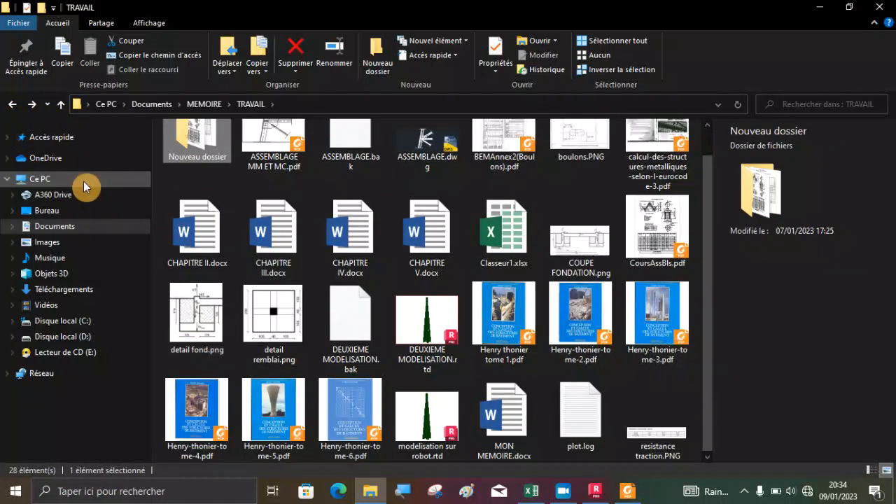
pyautogui.click(14, 107)
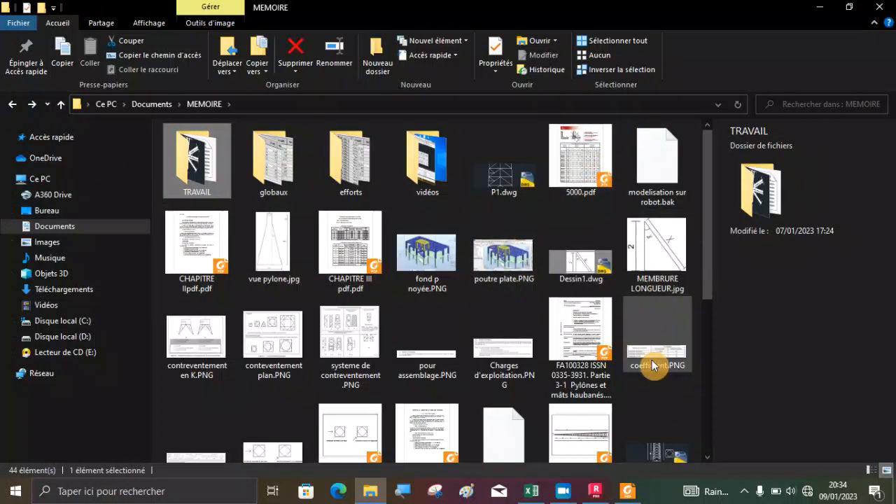
pyautogui.scroll(-3, 645, 369)
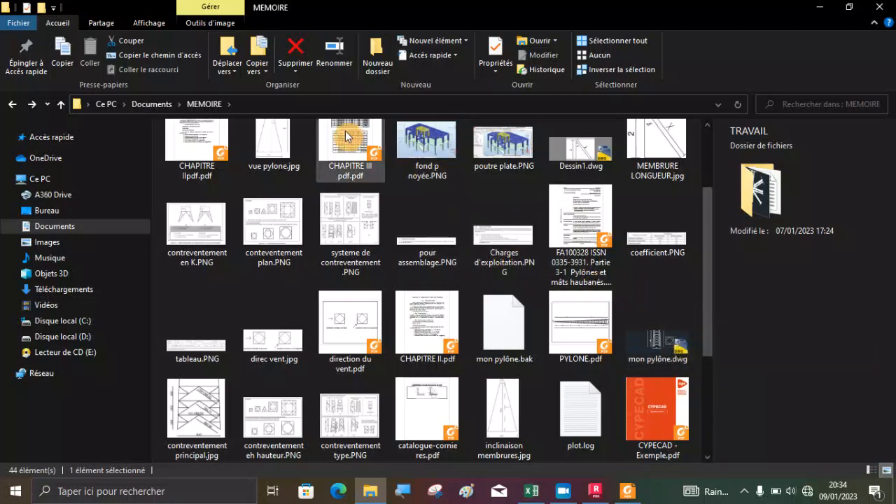
pyautogui.scroll(2, 346, 137)
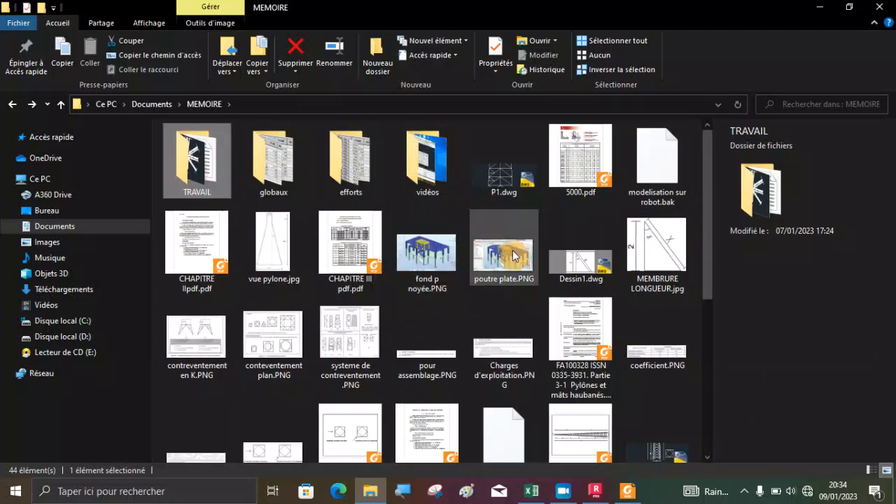
pyautogui.scroll(-2, 516, 256)
pyautogui.scroll(-3, 516, 256)
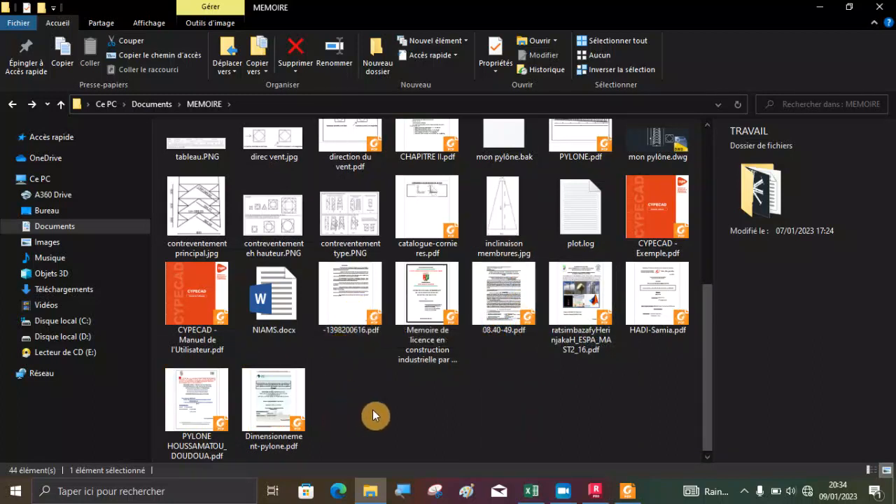
pyautogui.click(563, 490)
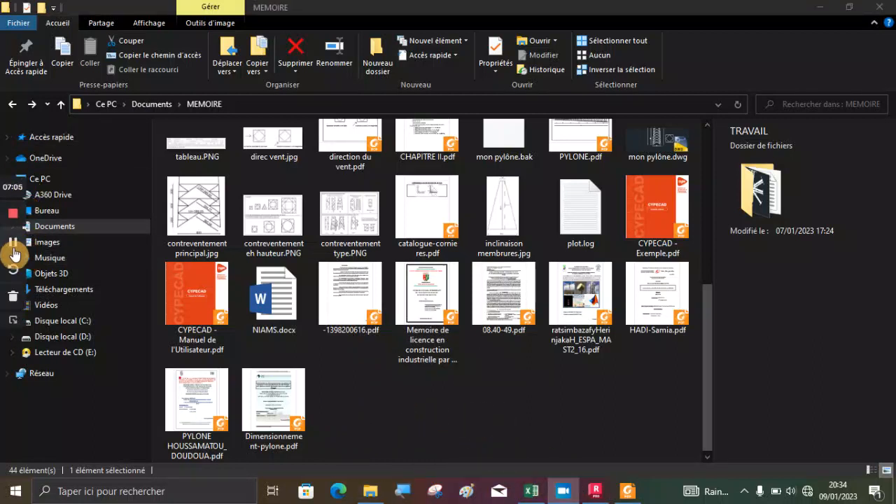
# - Look at the Excel calculation and examine the radii of gyration about the vv axis in the angle tables of Rappels de métallurgie in Foxit PDF Reader
pyautogui.click(14, 253)
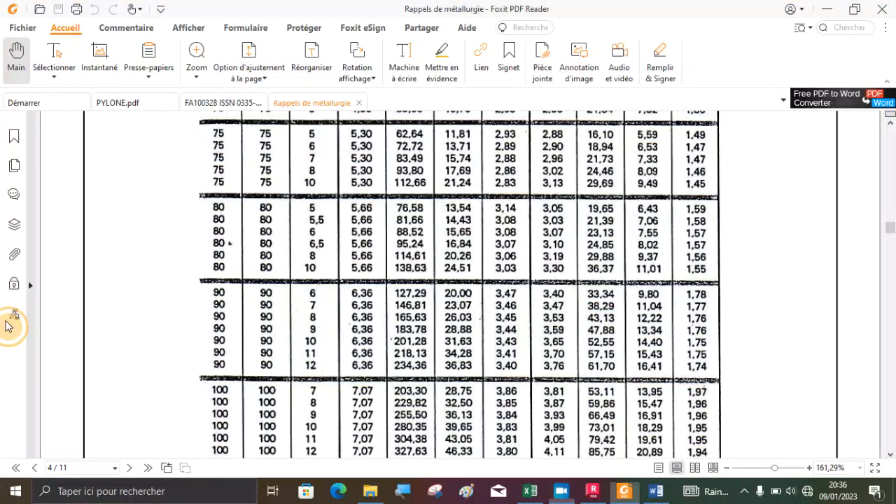
pyautogui.click(539, 492)
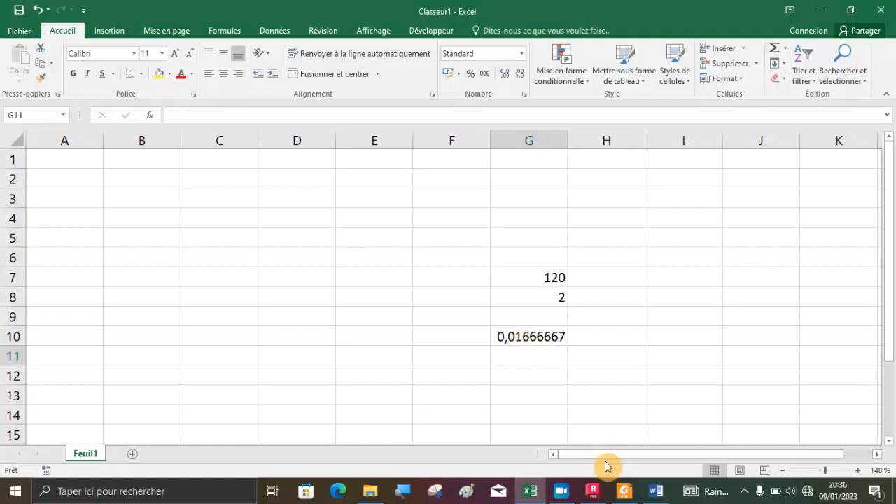
pyautogui.click(624, 492)
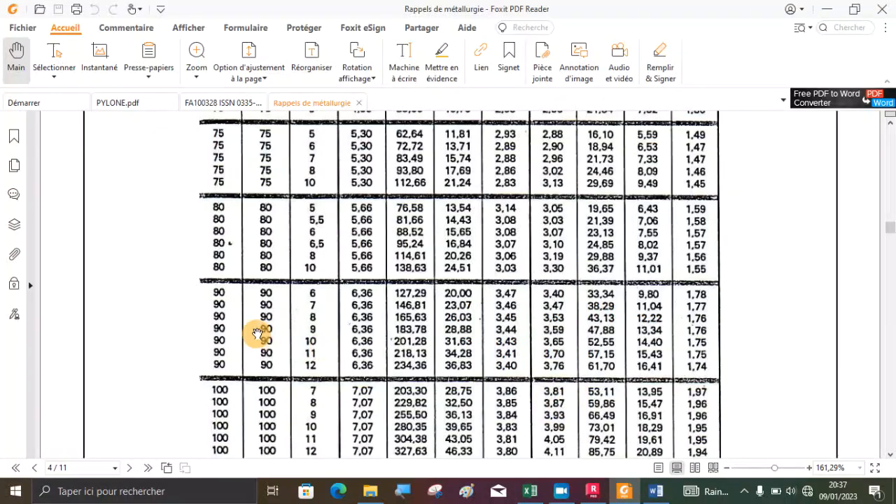
pyautogui.scroll(3, 728, 305)
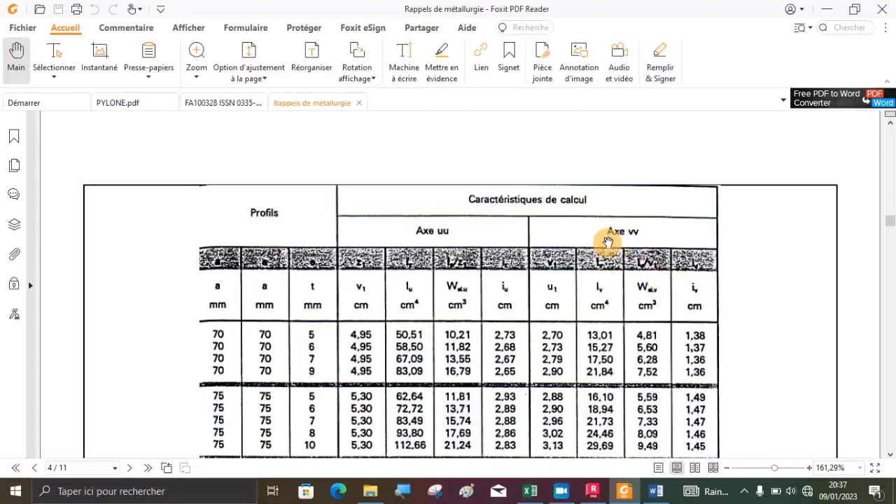
pyautogui.scroll(-2, 613, 224)
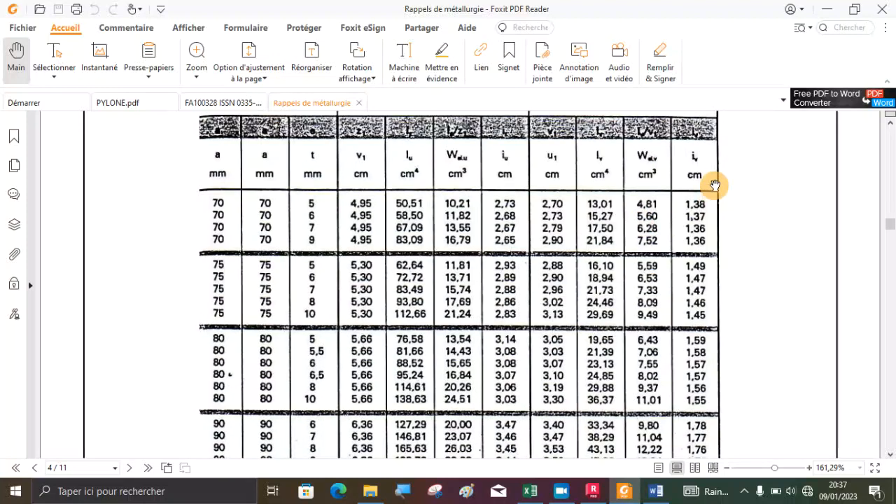
pyautogui.scroll(-1, 700, 198)
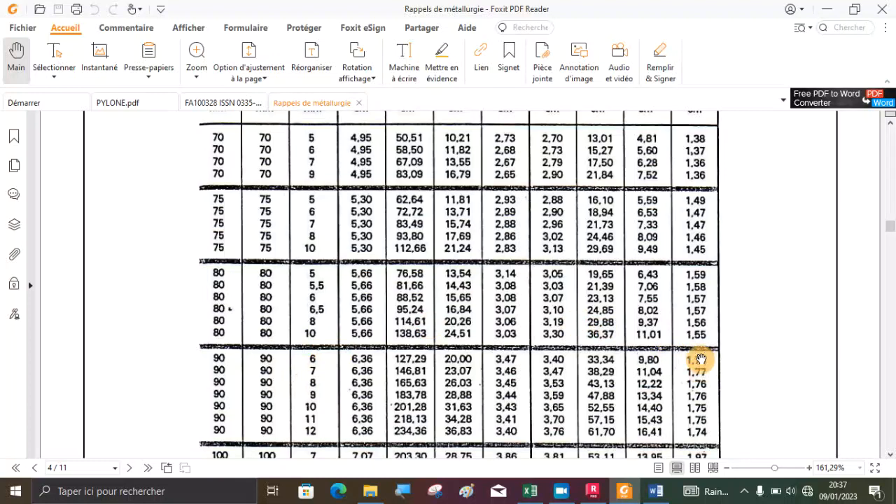
# - Recheck the Excel result against the 90 mm and 100 mm angle rows in Rappels de métallurgie
pyautogui.click(528, 492)
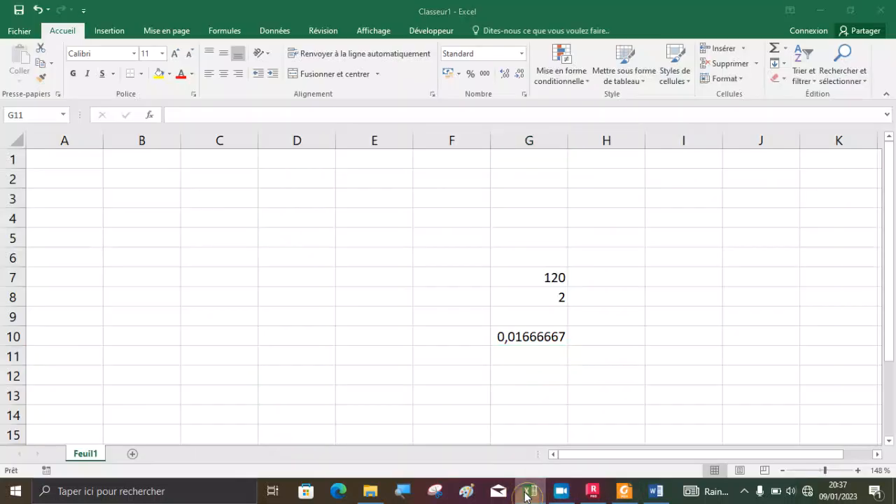
pyautogui.click(528, 493)
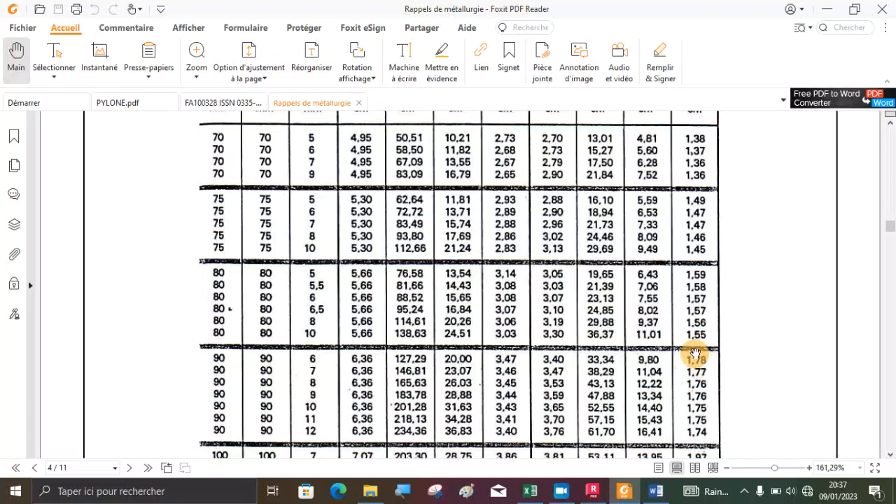
pyautogui.scroll(-2, 692, 395)
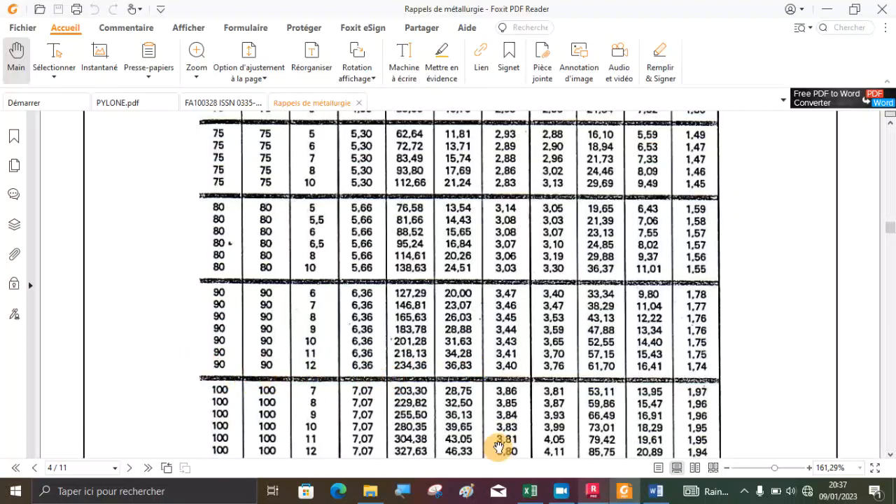
pyautogui.moveTo(530, 490)
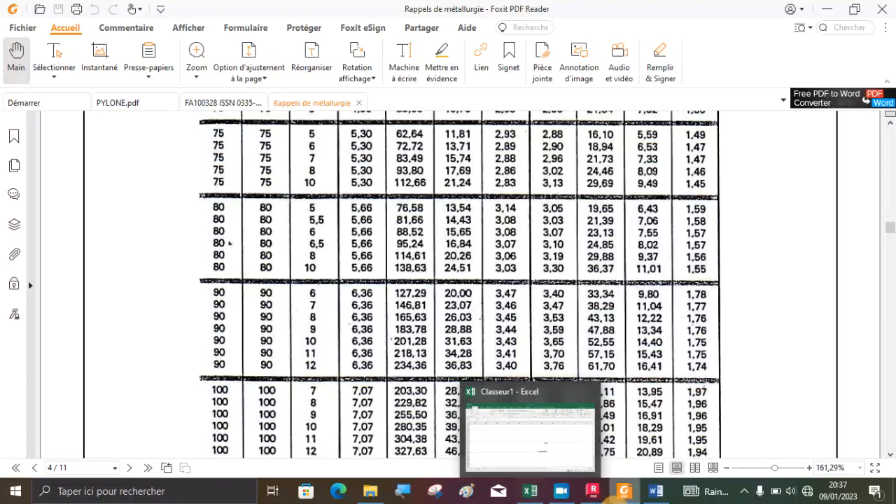
pyautogui.moveTo(586, 497)
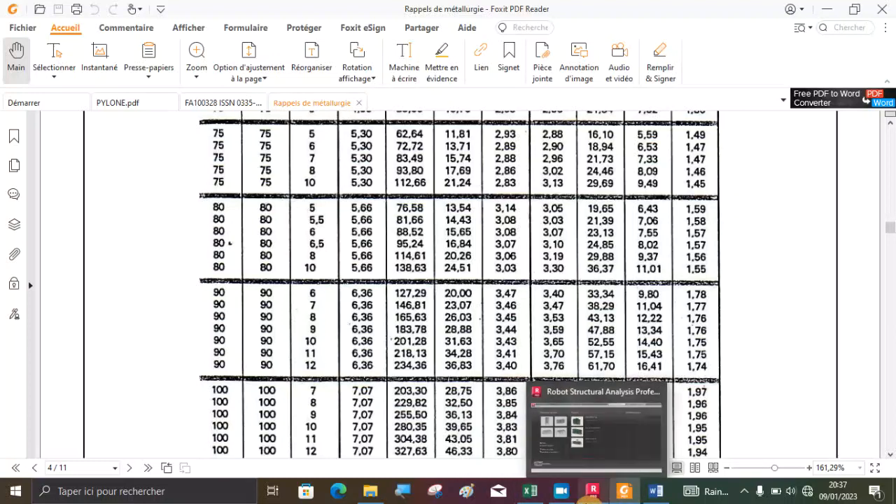
pyautogui.click(620, 495)
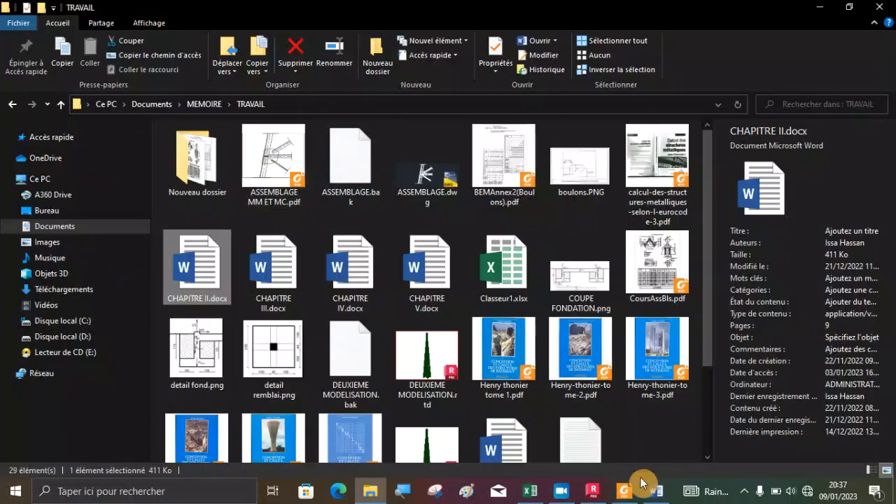
pyautogui.click(621, 493)
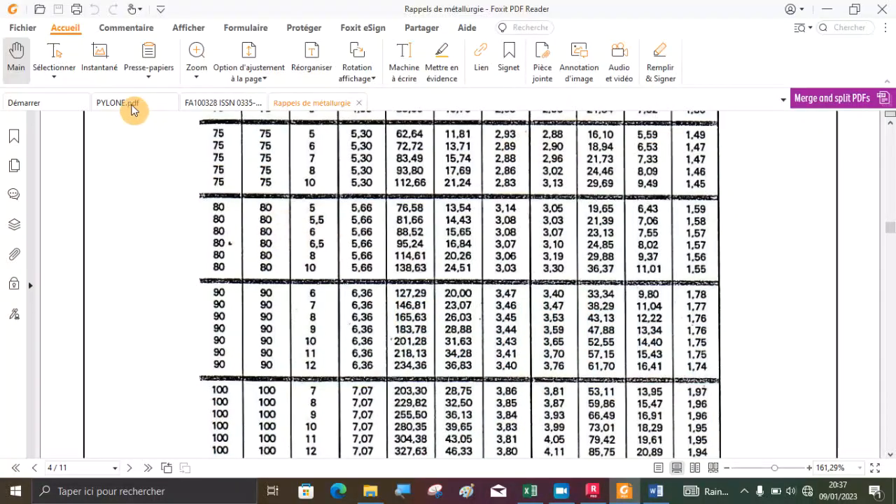
# - Return to PYLONE.pdf and examine the bracing panels along the height of the tower
pyautogui.click(133, 105)
pyautogui.scroll(10, 330, 299)
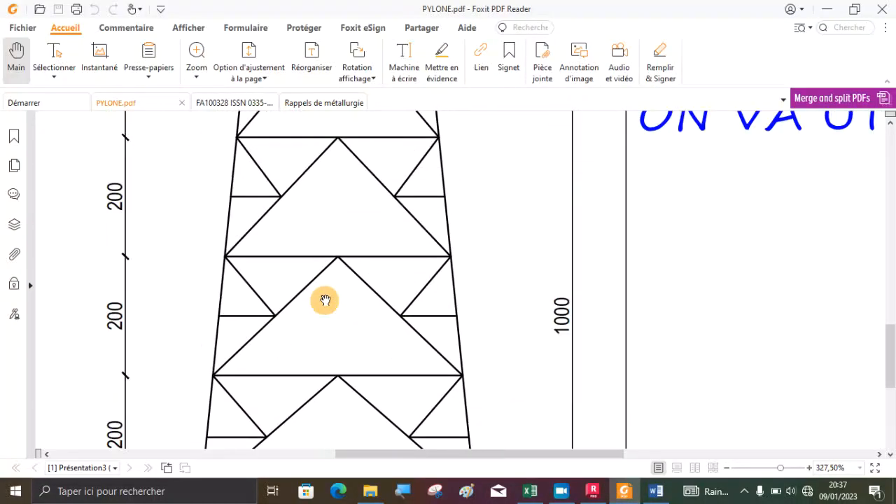
pyautogui.scroll(5, 321, 289)
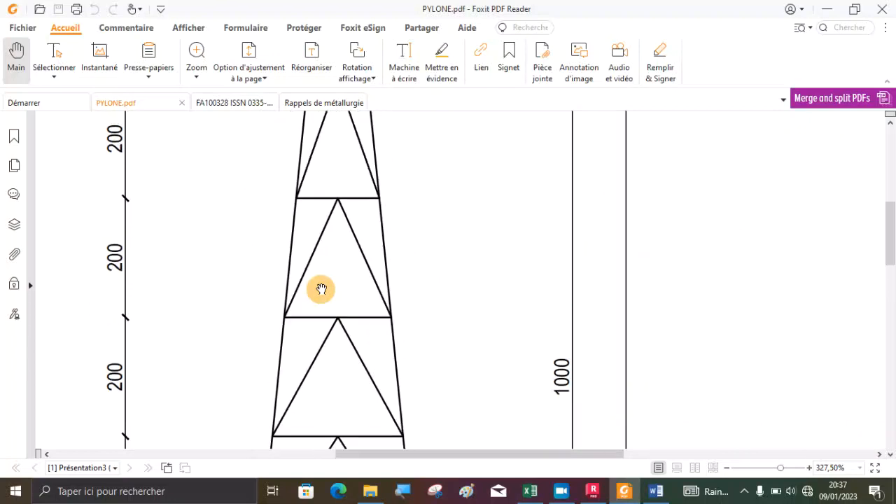
pyautogui.scroll(5, 321, 289)
pyautogui.scroll(-8, 320, 288)
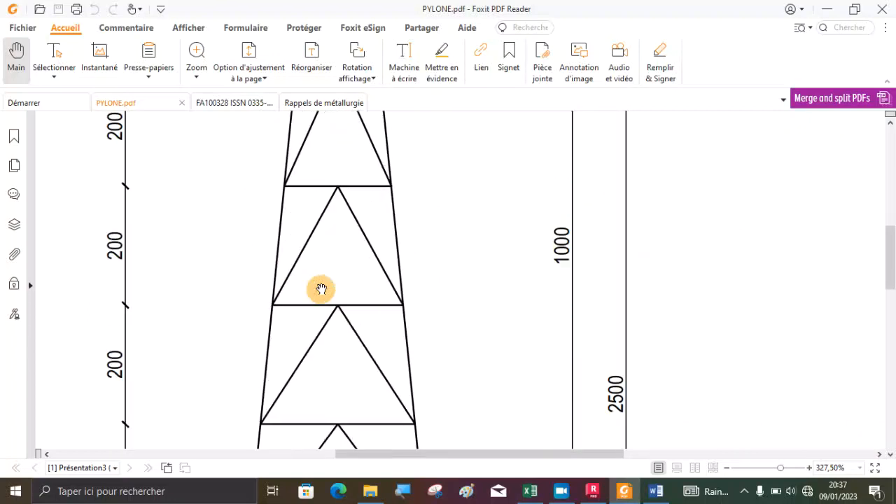
pyautogui.scroll(-2, 336, 276)
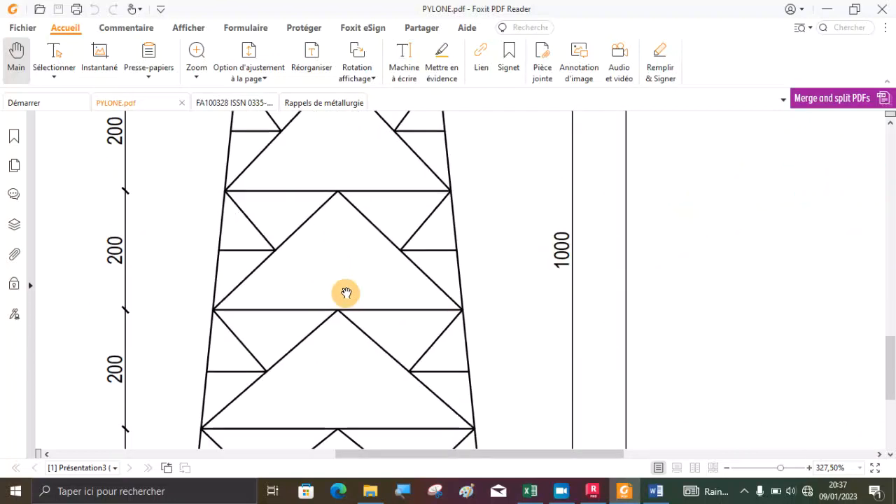
# - Review the whole tower elevation in PYLONE.pdf at 199,45% scale, from the footings to the straight upper section
pyautogui.click(728, 470)
pyautogui.click(727, 470)
pyautogui.click(728, 471)
pyautogui.click(727, 471)
pyautogui.click(728, 470)
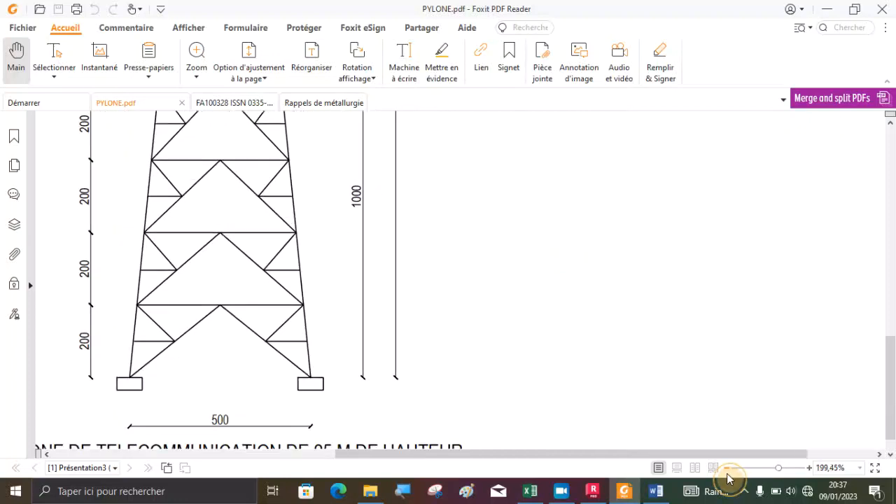
pyautogui.moveTo(551, 455); pyautogui.dragTo(402, 455)
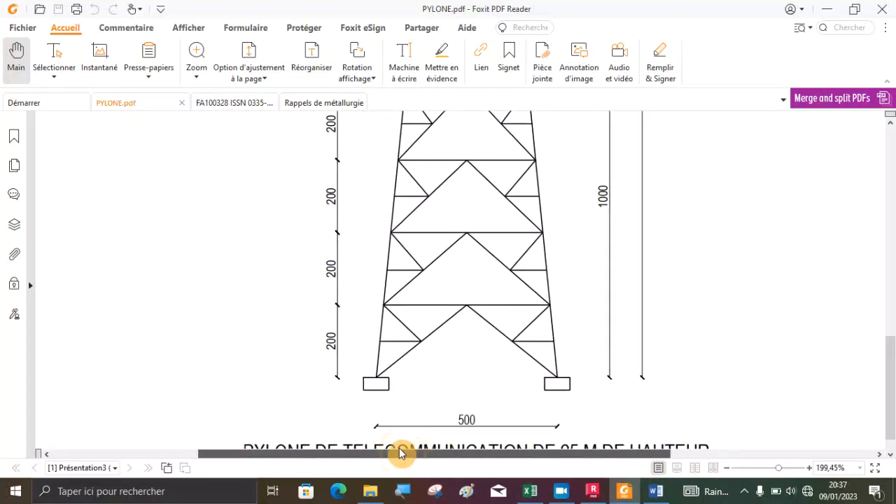
pyautogui.scroll(8, 559, 392)
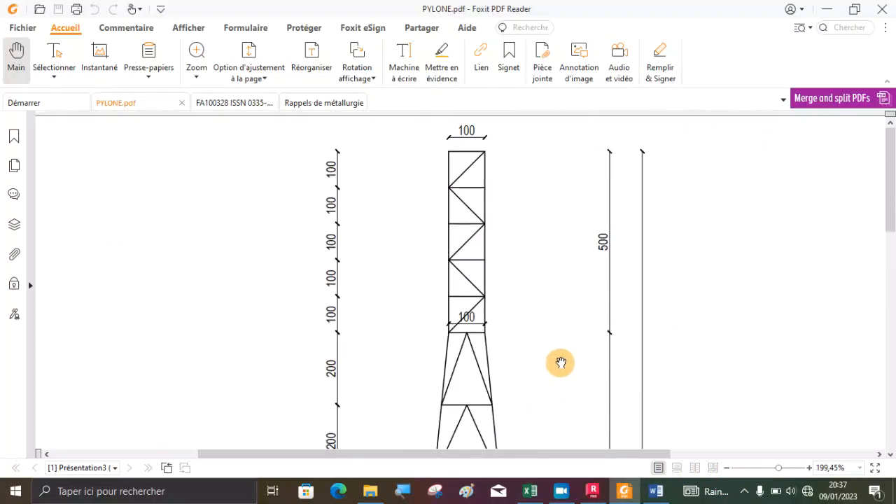
pyautogui.scroll(-10, 518, 394)
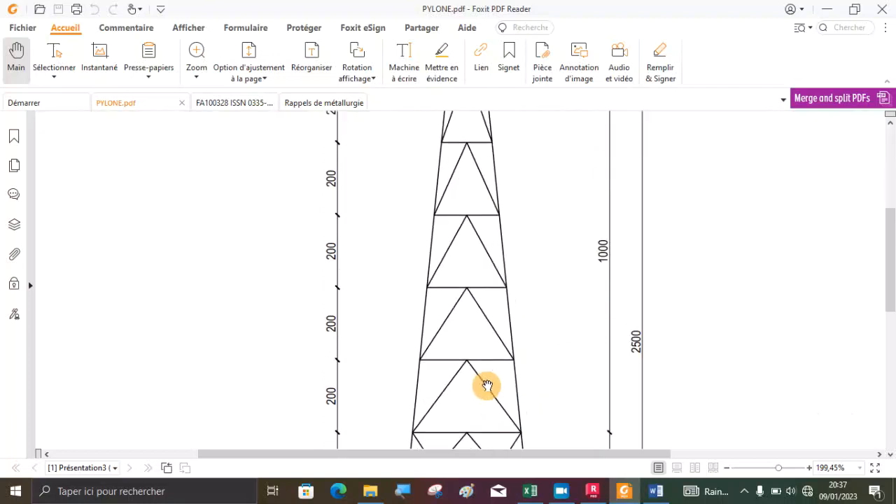
# - Switch to Robot Structural Analysis and create a new 3D frame project from the full list of project types
pyautogui.click(601, 494)
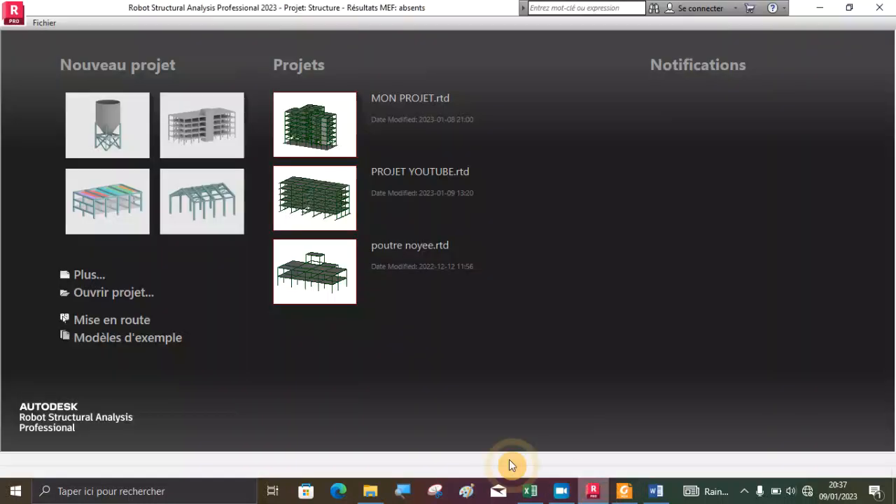
pyautogui.click(89, 276)
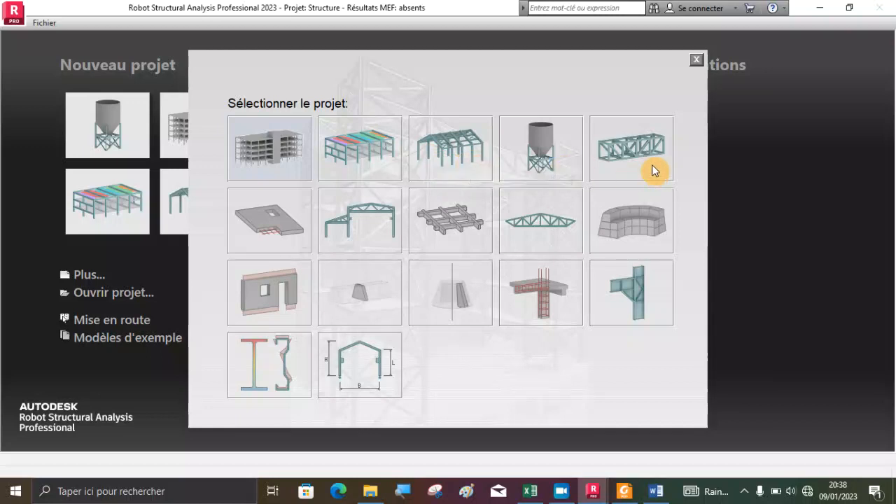
pyautogui.click(472, 167)
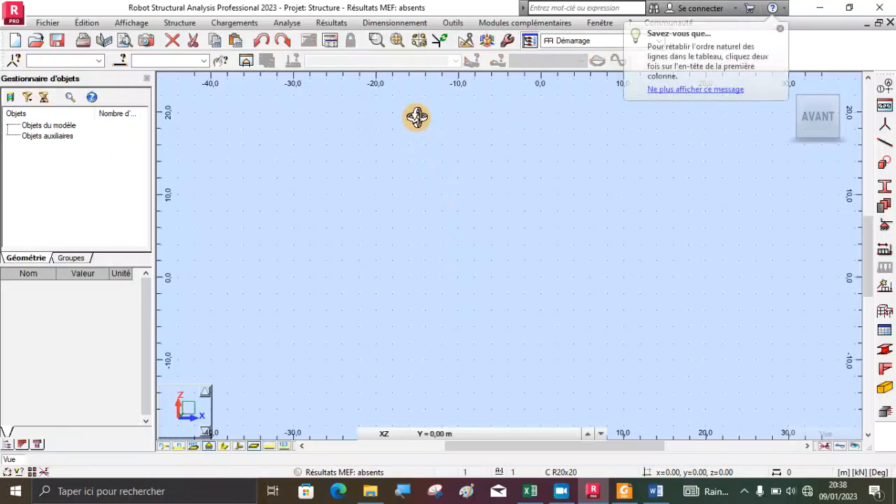
pyautogui.click(454, 23)
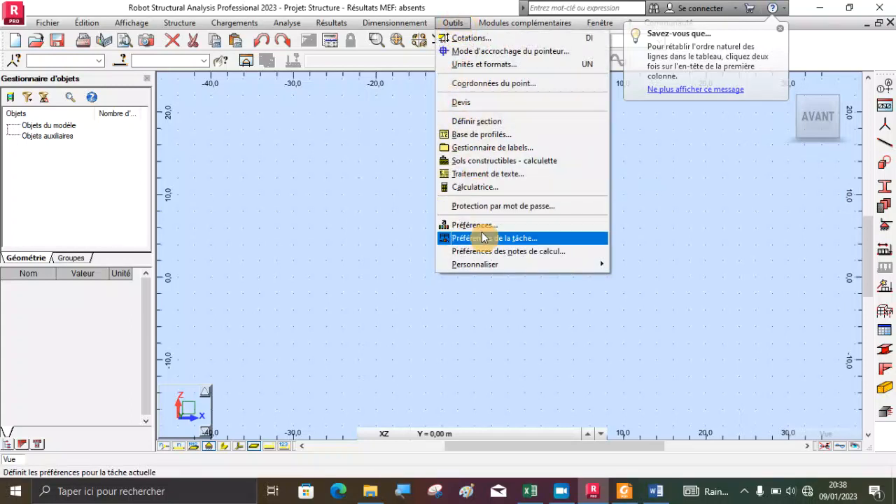
pyautogui.click(700, 234)
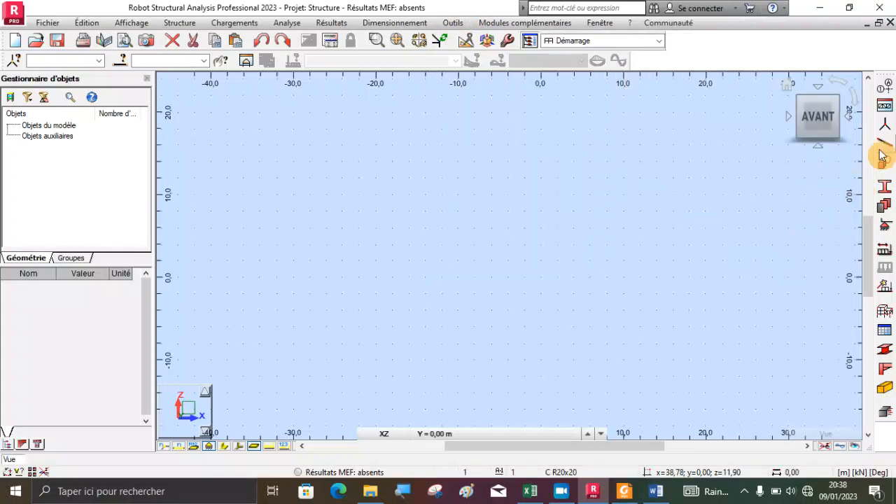
# - Delete the C R20x20 section and all the other unused sections from the project's bar section list
pyautogui.click(884, 190)
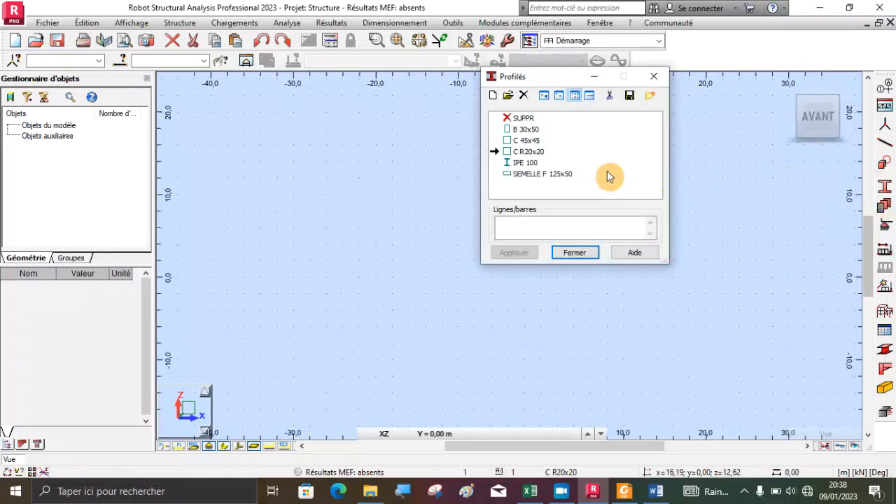
pyautogui.click(524, 94)
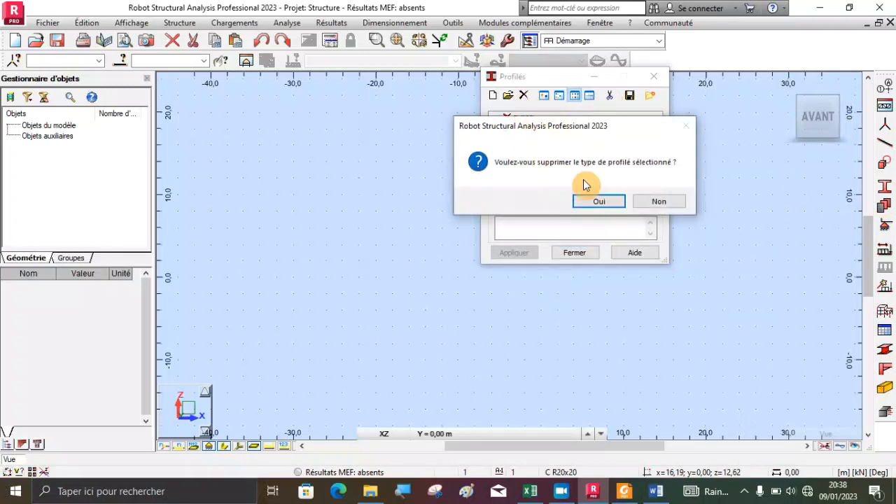
pyautogui.click(601, 202)
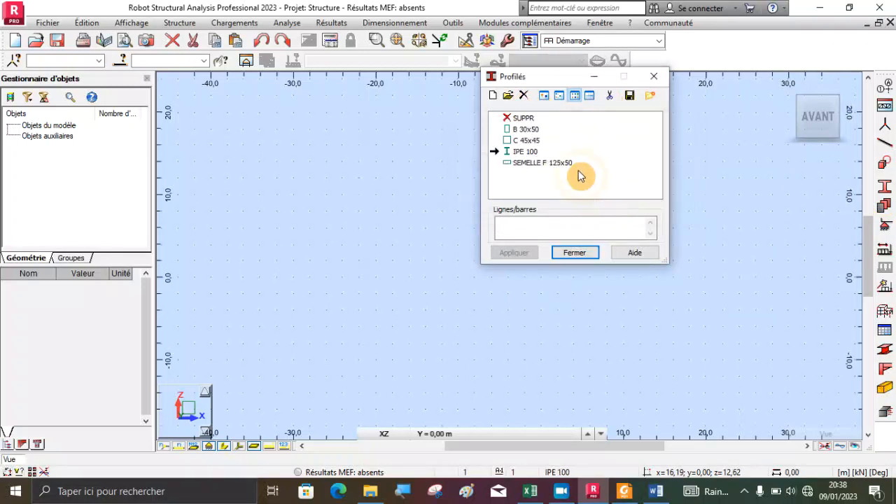
pyautogui.click(609, 96)
pyautogui.click(613, 200)
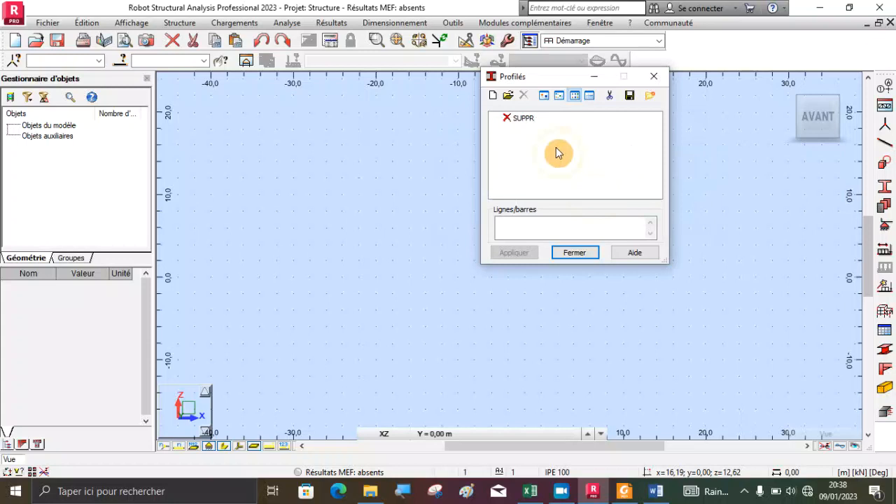
# - Start a new steel bar section in S235 as an angle, choosing CAE 90x12 from the OTUA database's CAE family
pyautogui.click(494, 98)
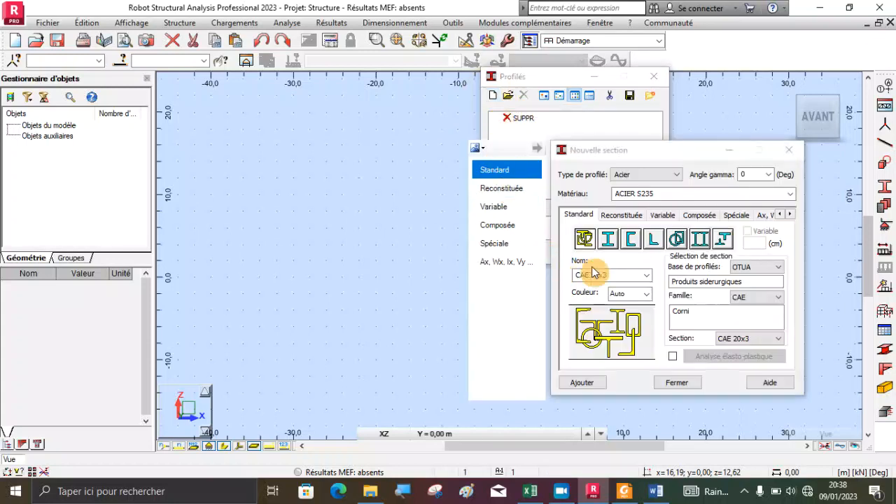
pyautogui.click(661, 240)
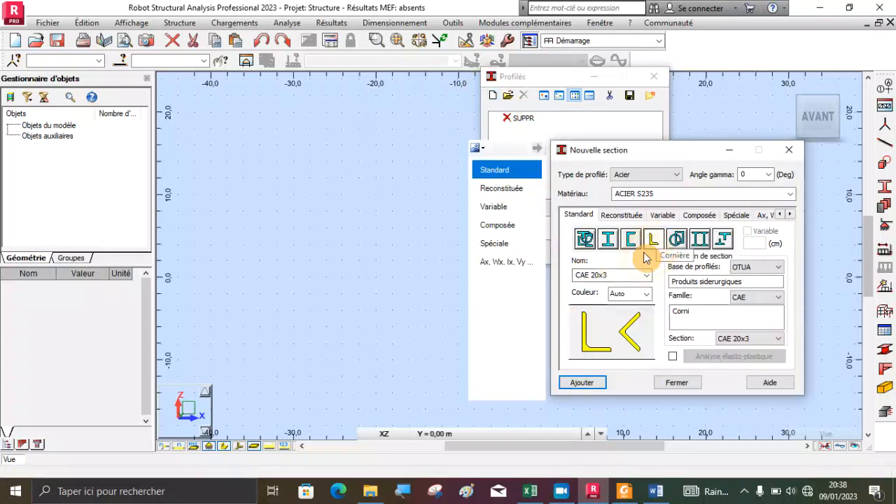
pyautogui.click(743, 301)
pyautogui.click(744, 303)
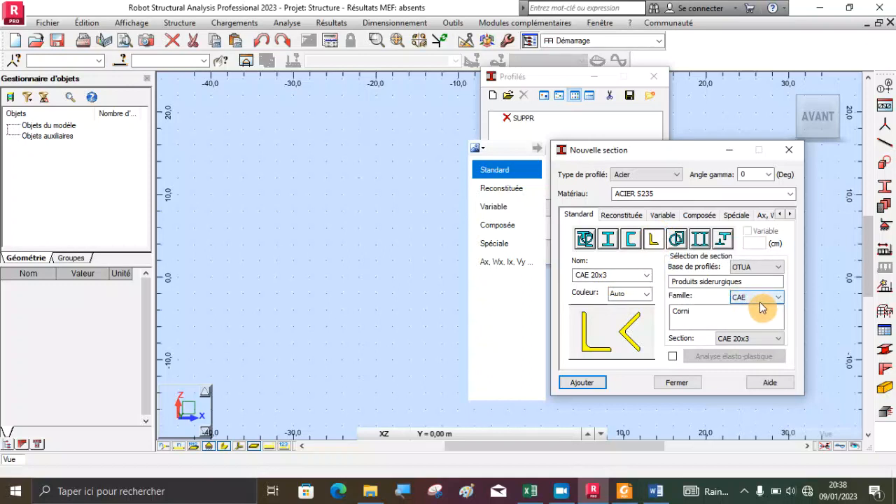
pyautogui.click(746, 341)
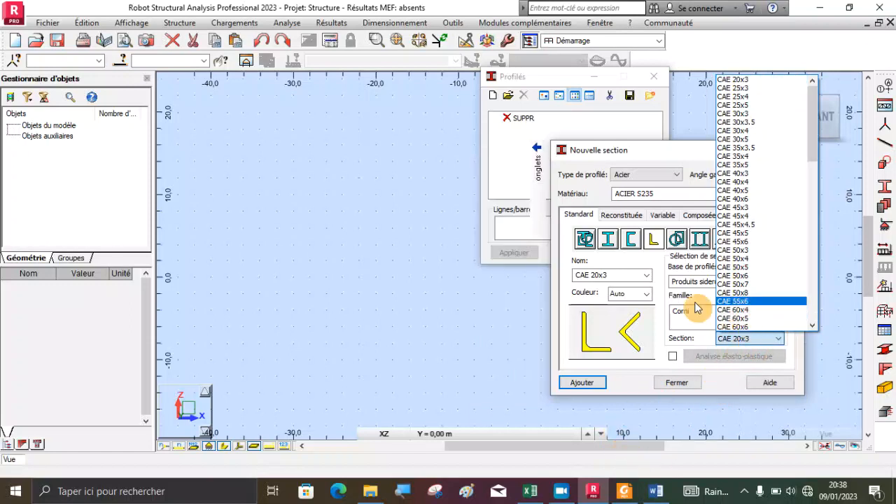
pyautogui.scroll(-5, 753, 266)
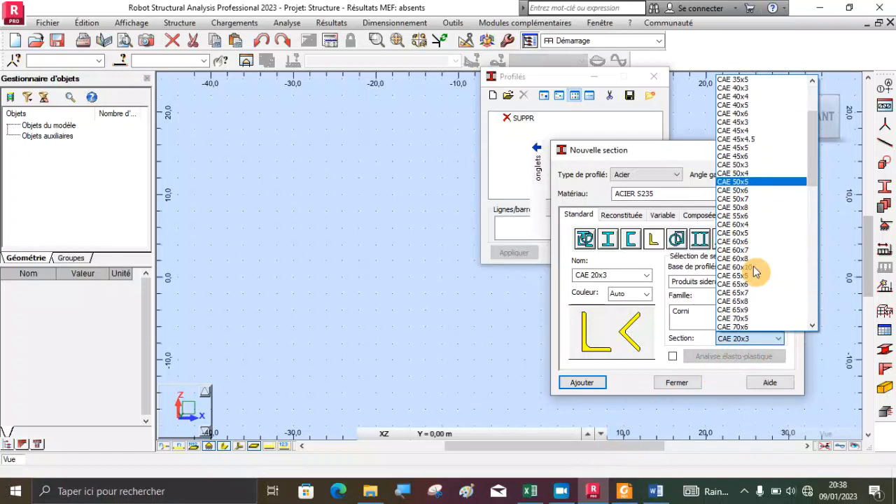
pyautogui.scroll(-7, 753, 267)
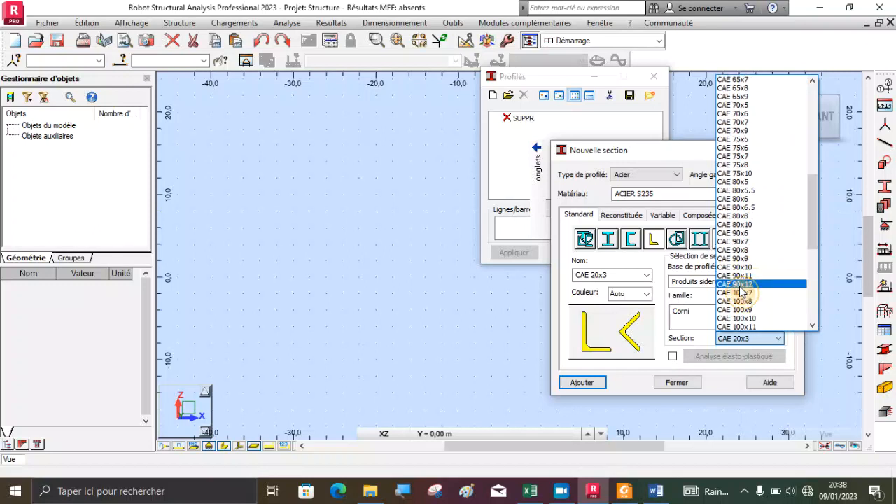
pyautogui.click(742, 286)
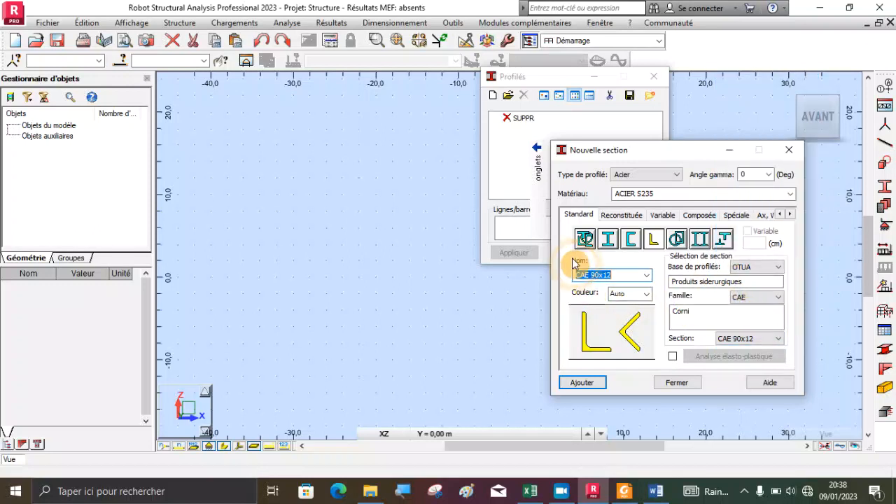
# - Prefix the CAE 90x12 section's name with M, giving "M CAE 90x12", and add it to the project's section list
pyautogui.press('capslock')
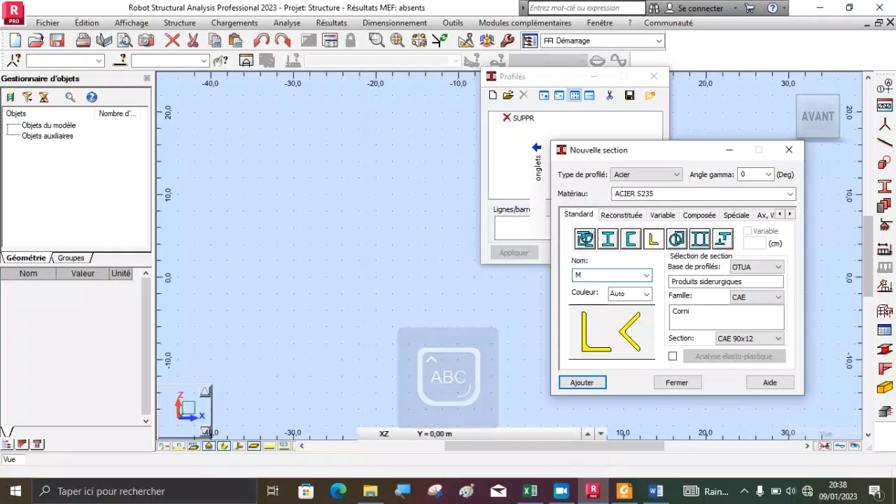
pyautogui.click(771, 342)
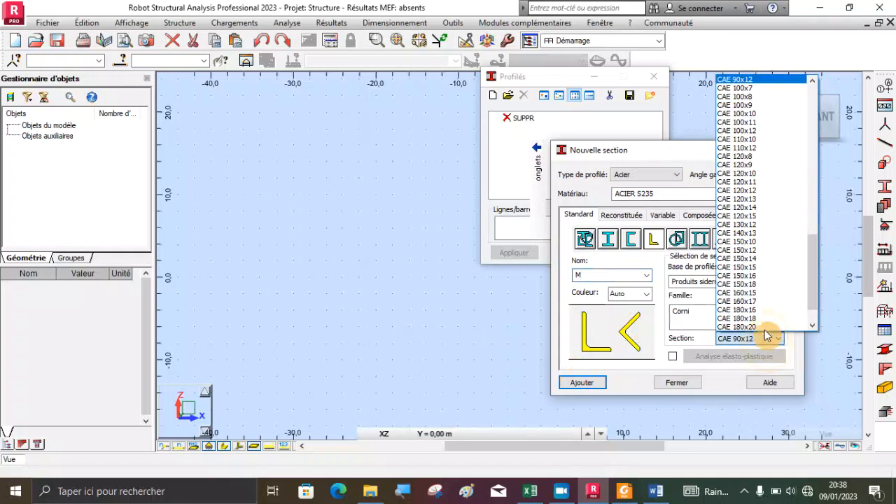
pyautogui.click(737, 88)
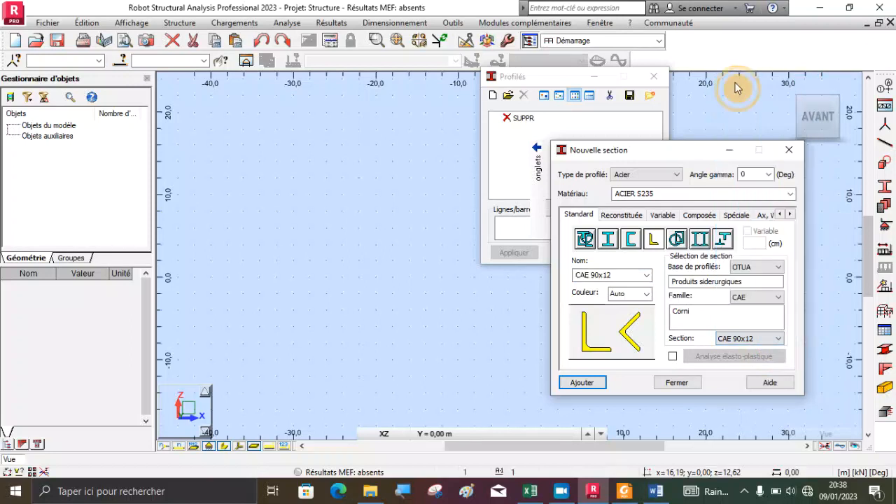
pyautogui.click(580, 275)
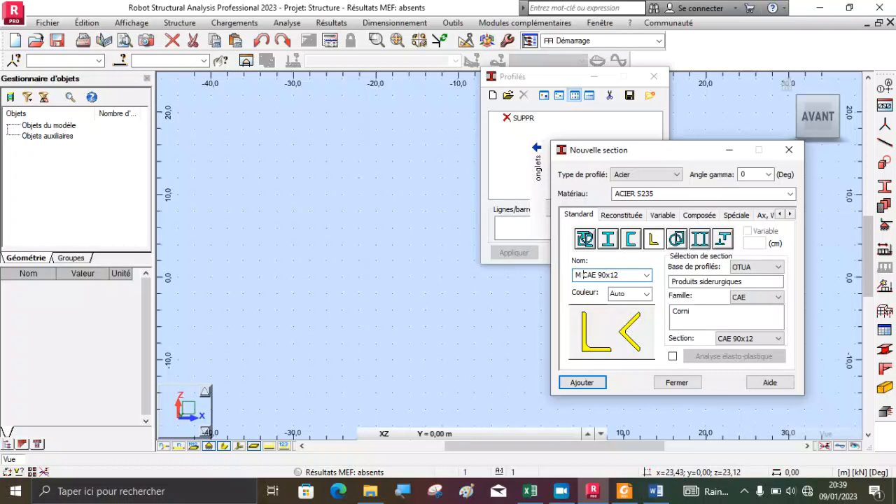
pyautogui.write('M')
pyautogui.click(583, 382)
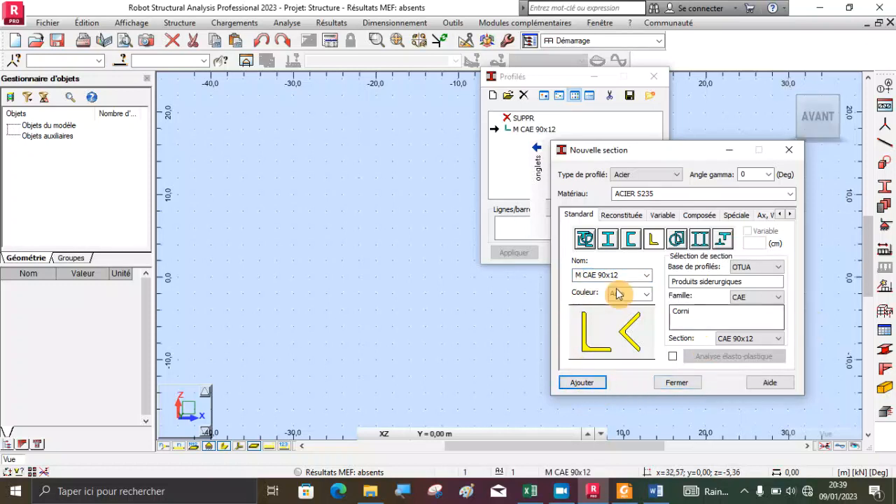
# - Choose the CAE 60x8 angle, name it "K CAE 60x8" and add it to the section list
pyautogui.click(749, 339)
pyautogui.scroll(4, 763, 319)
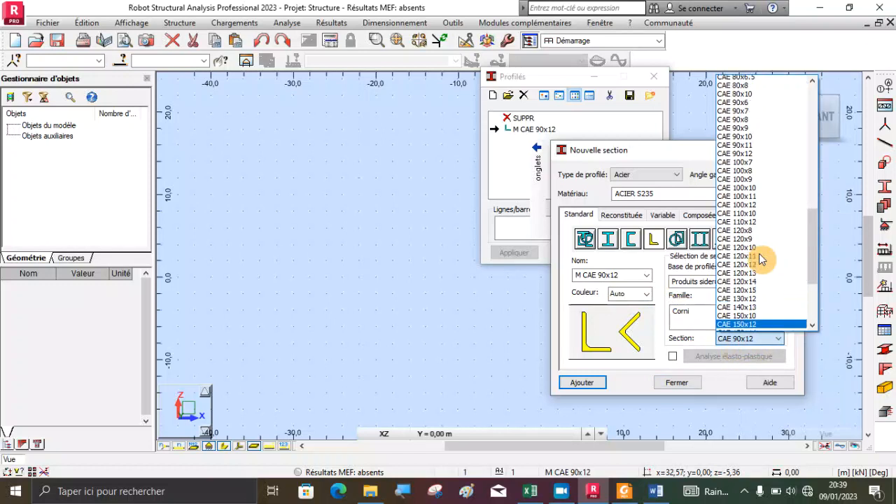
pyautogui.scroll(5, 761, 259)
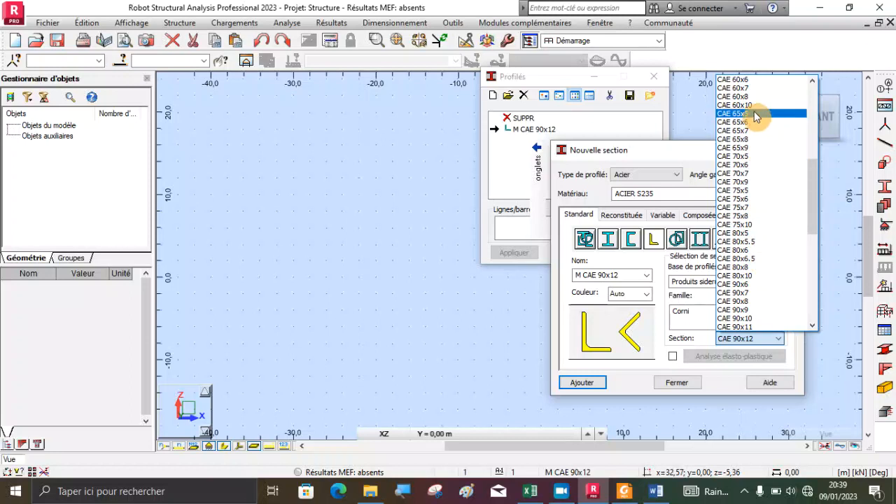
pyautogui.click(741, 96)
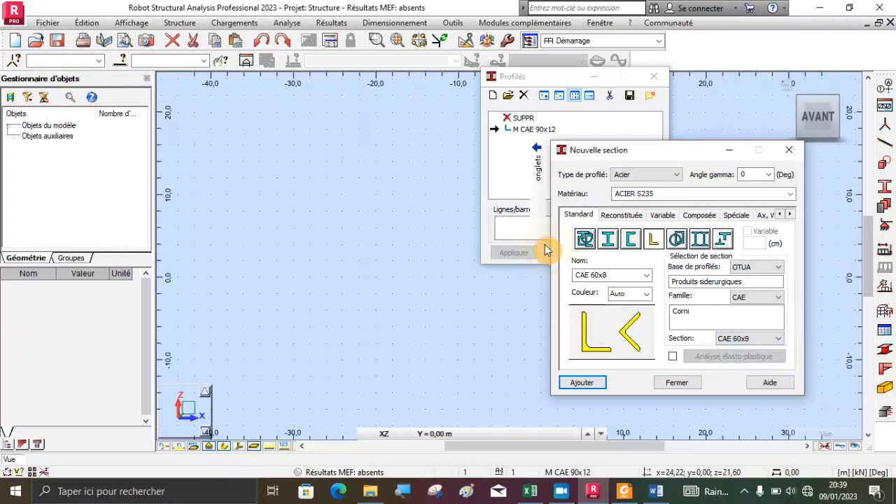
pyautogui.click(586, 275)
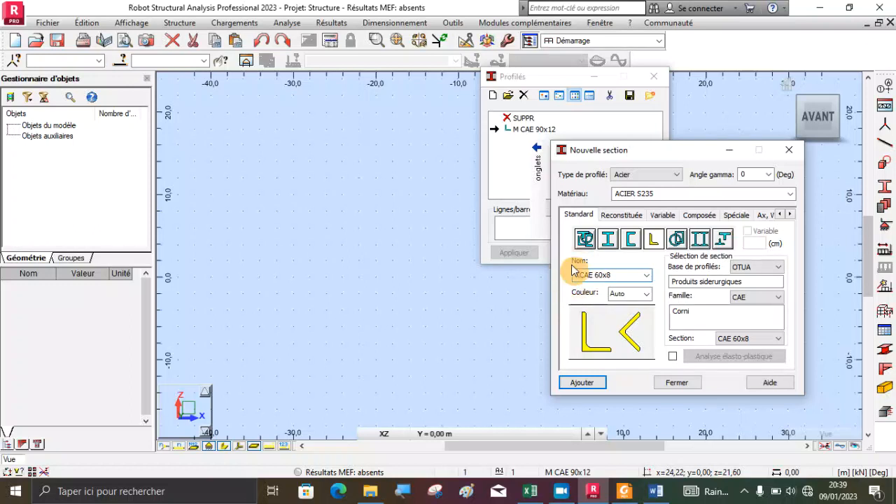
pyautogui.click(585, 383)
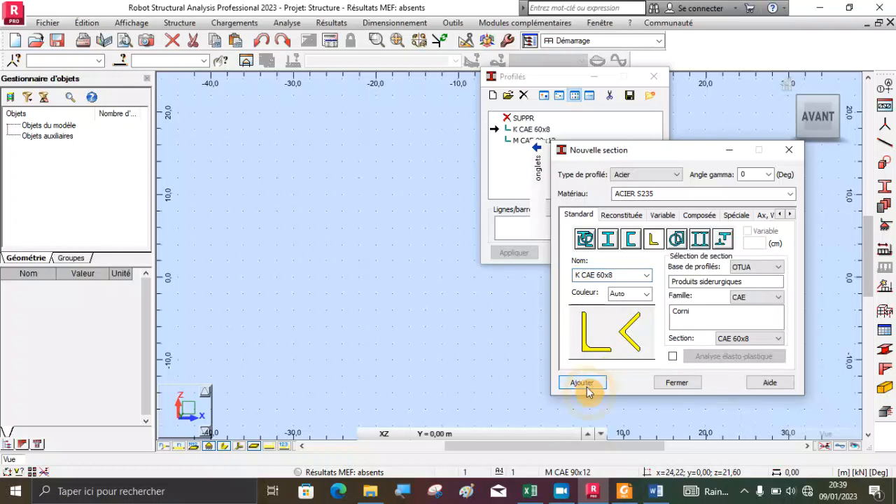
# - Add the CAE 30x5 angle under the name "CS CAE 30x5" and close the section definition and list dialogs
pyautogui.click(648, 276)
pyautogui.click(648, 276)
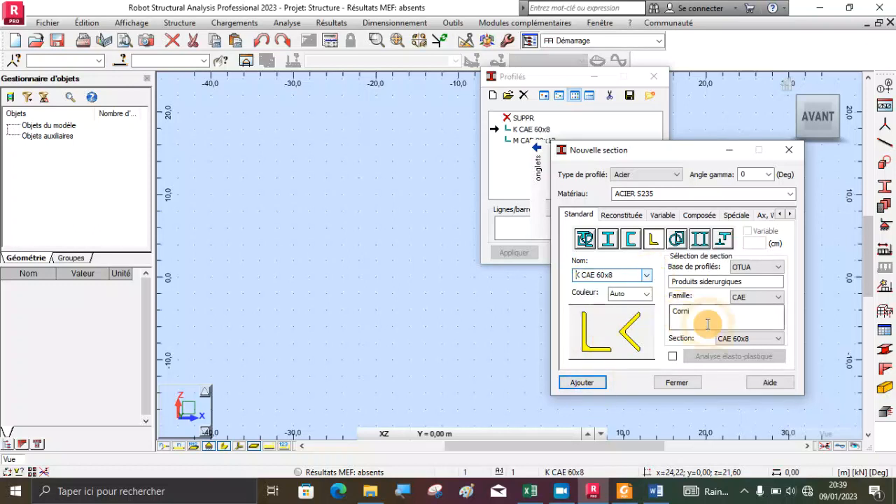
pyautogui.click(732, 339)
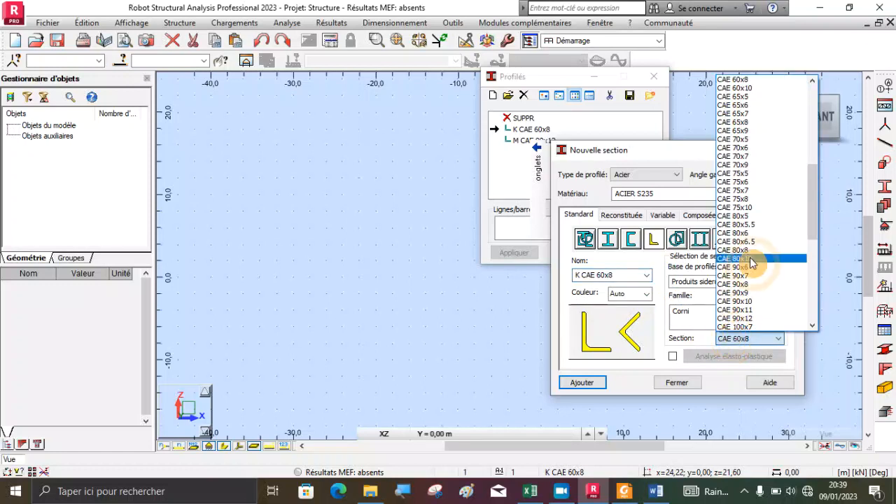
pyautogui.scroll(5, 749, 256)
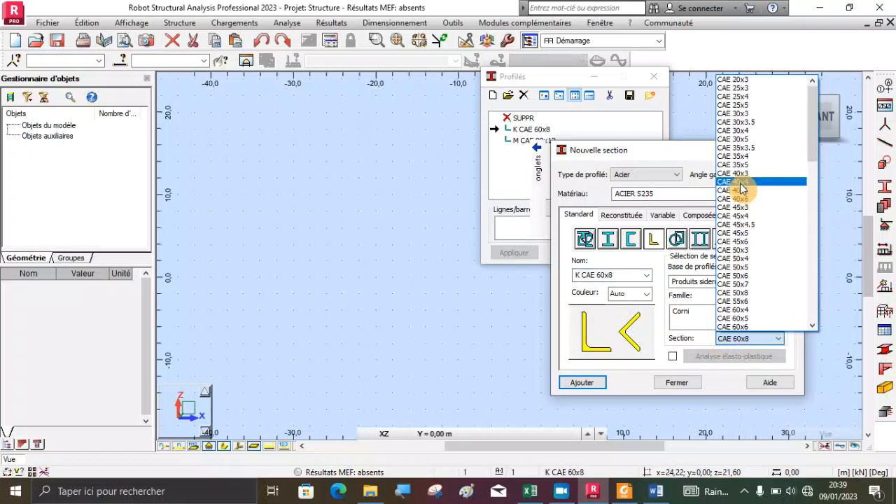
pyautogui.click(737, 140)
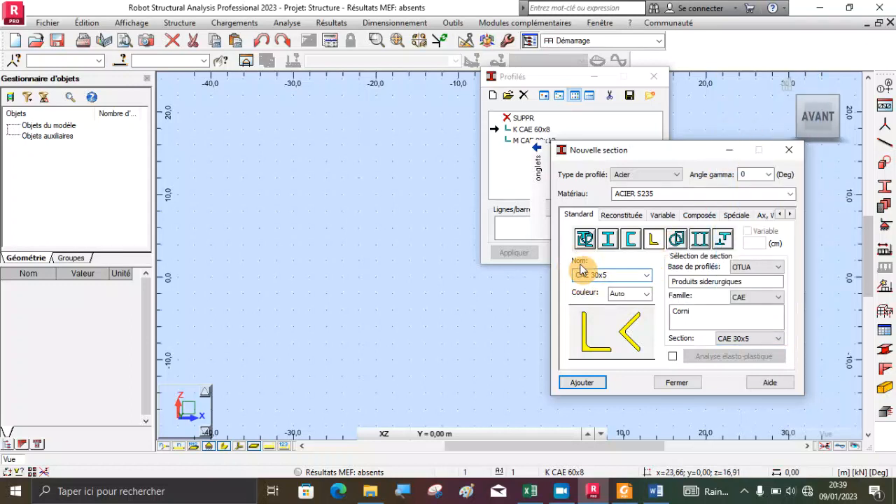
pyautogui.click(582, 383)
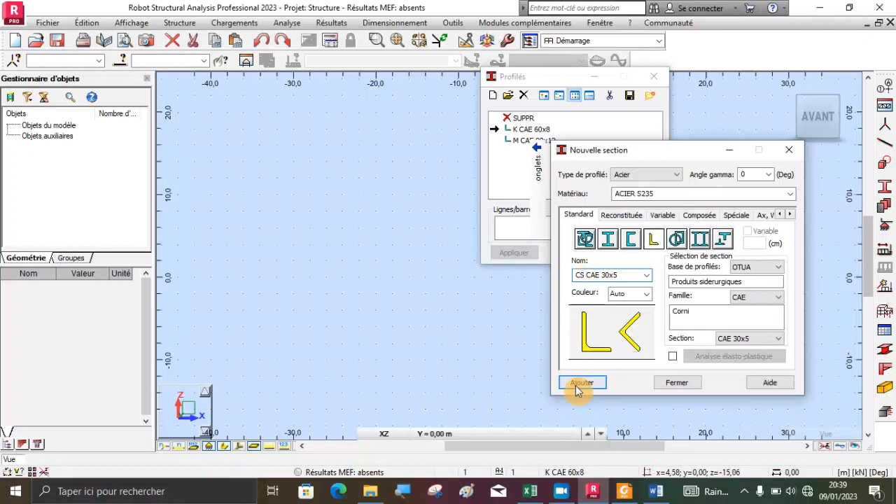
pyautogui.click(674, 383)
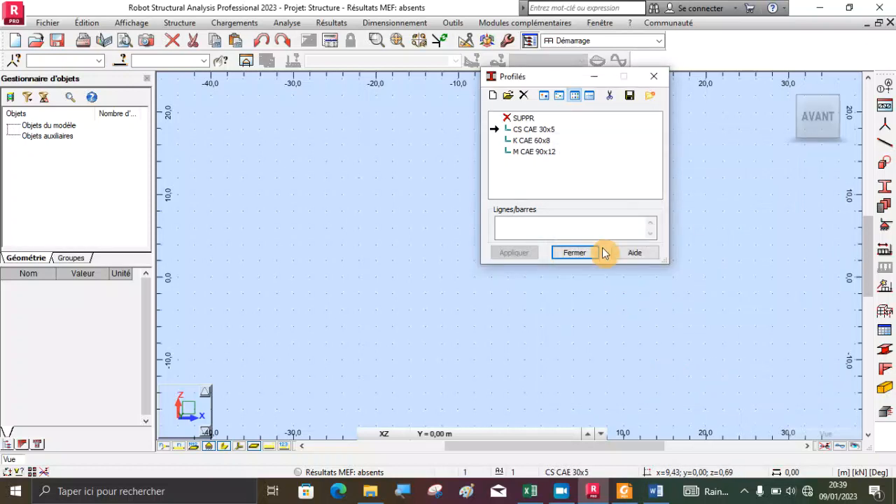
pyautogui.click(575, 253)
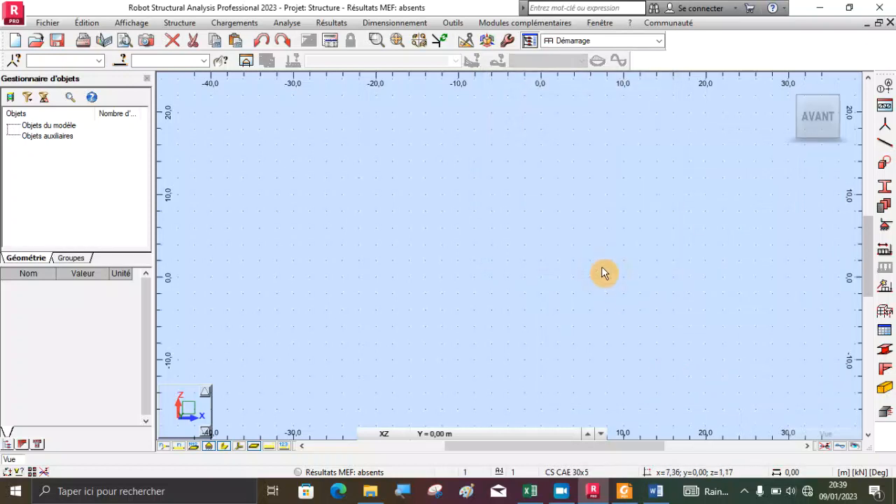
# - Open the construction lines definition and switch to PYLONE.pdf to examine the tower's base width and panel heights
pyautogui.click(886, 90)
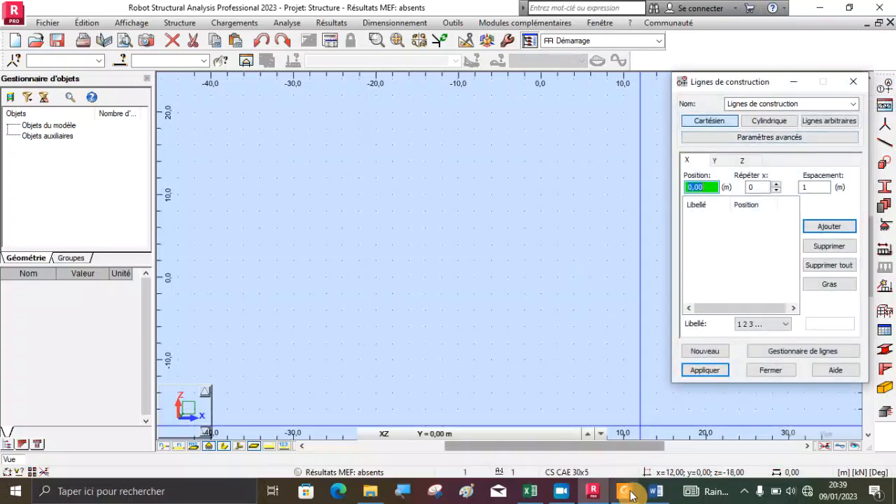
pyautogui.click(626, 490)
pyautogui.scroll(-3, 464, 296)
pyautogui.scroll(2, 632, 336)
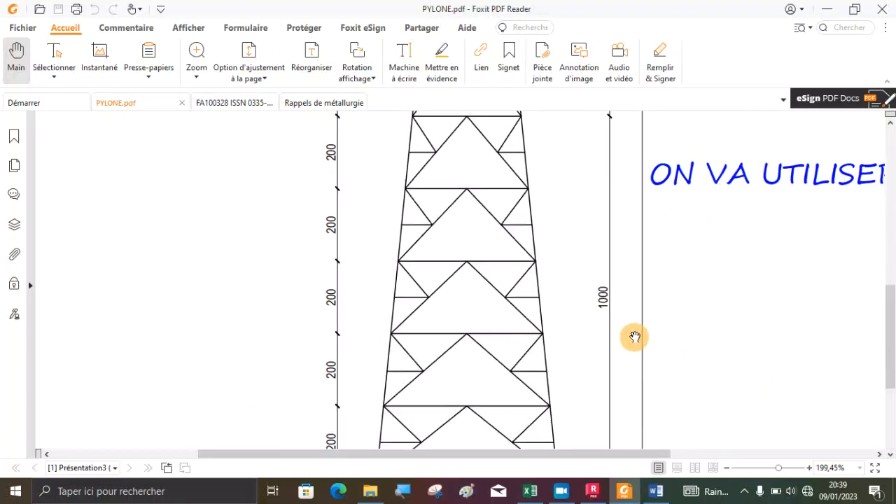
pyautogui.scroll(-3, 634, 337)
pyautogui.scroll(-3, 634, 338)
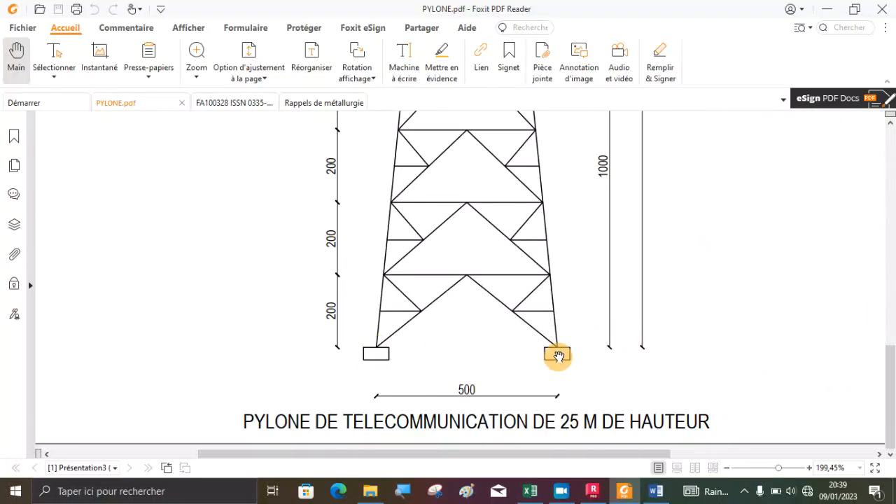
pyautogui.scroll(3, 563, 362)
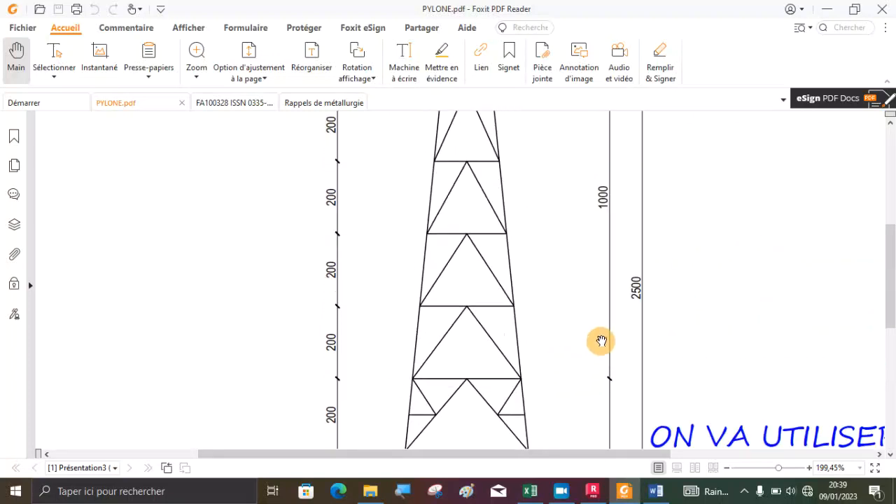
pyautogui.scroll(5, 584, 324)
pyautogui.scroll(-5, 550, 293)
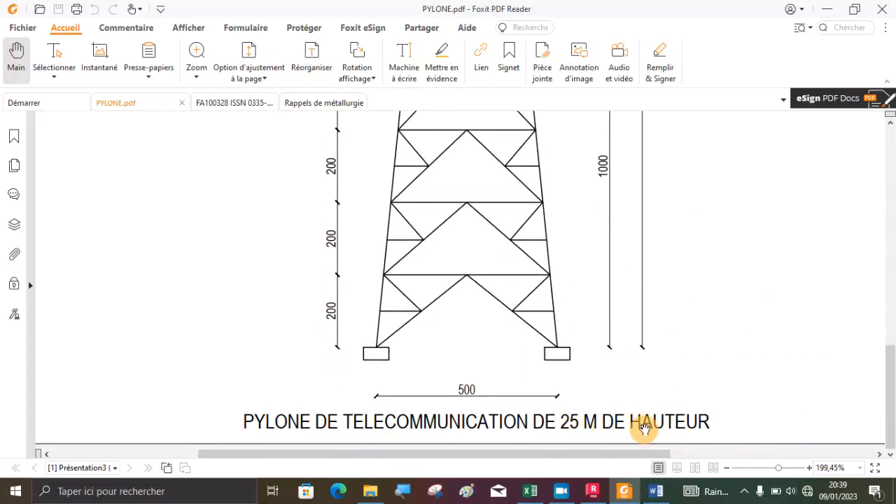
# - Back in Robot, add X construction lines starting at position 0,00, repeated once with a spacing of 2.5 m
pyautogui.click(593, 491)
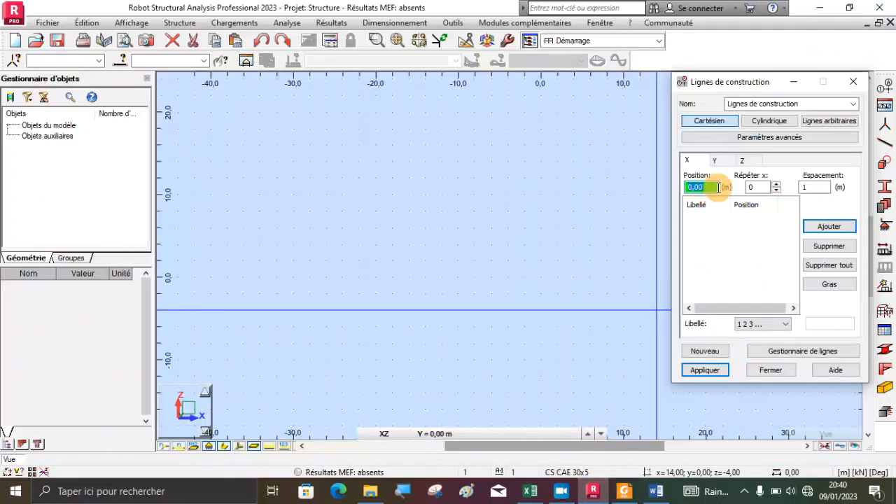
pyautogui.click(775, 184)
pyautogui.click(812, 187)
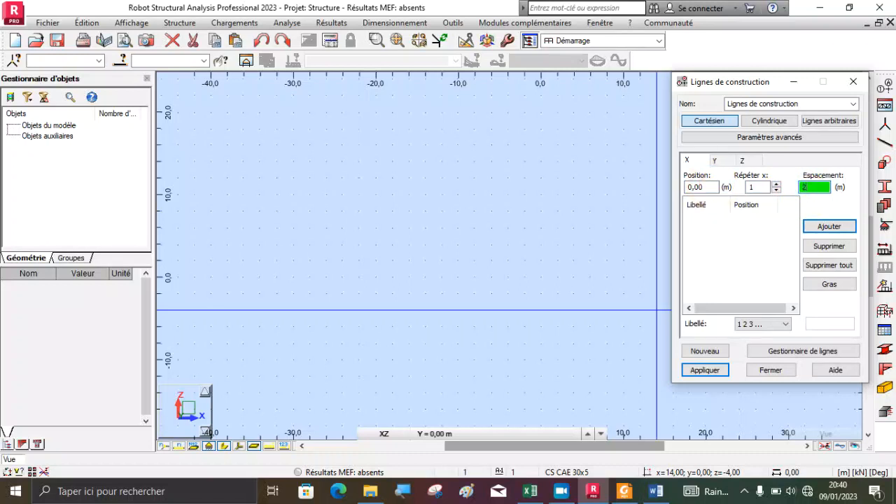
pyautogui.write('2.5')
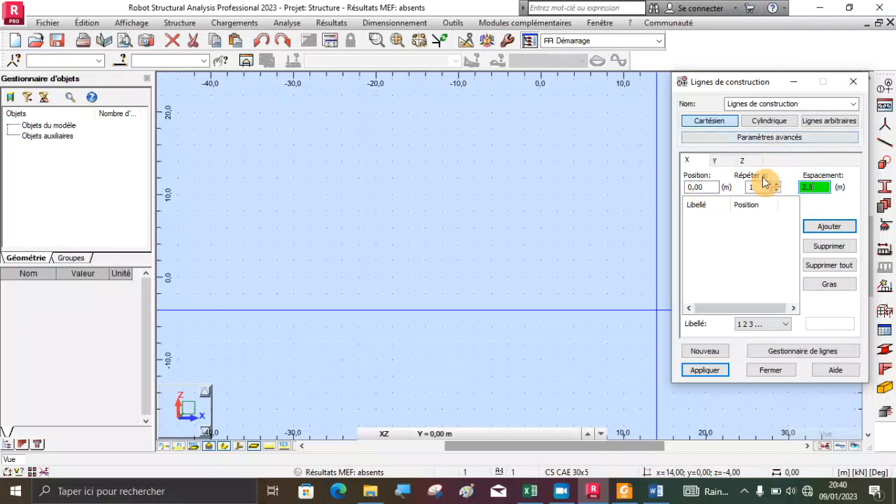
pyautogui.click(826, 227)
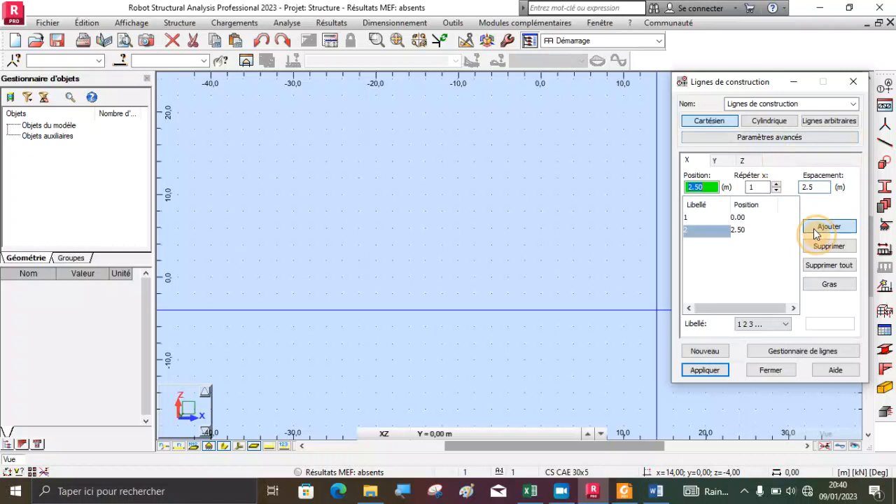
# - Add an X construction line spaced -2.5 m from the 0.00 line and make the 0.00 line bold
pyautogui.click(715, 217)
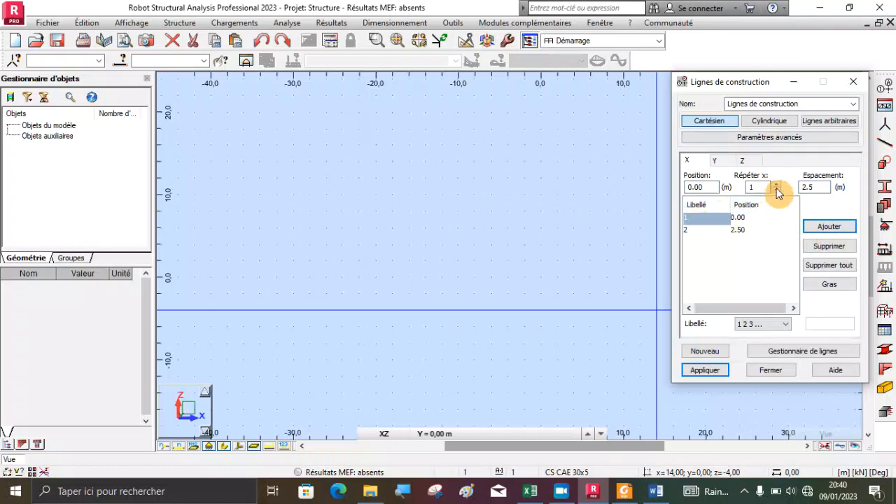
pyautogui.doubleClick(806, 187)
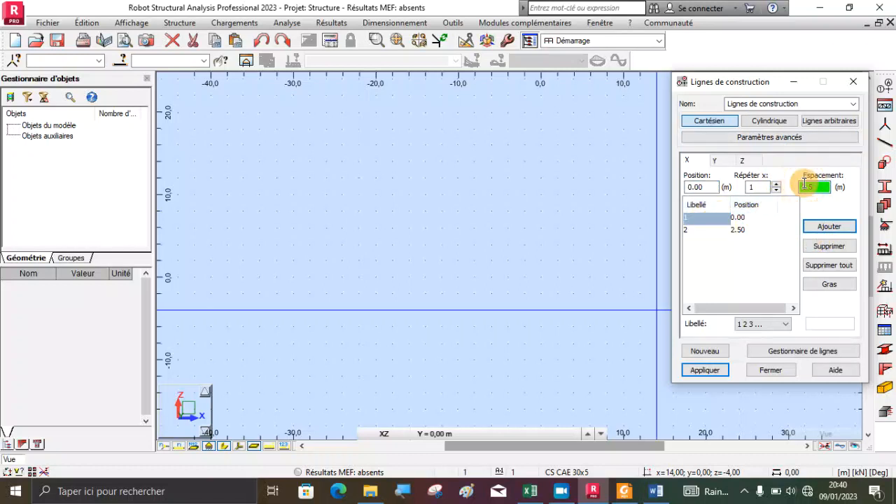
pyautogui.write('-2.5')
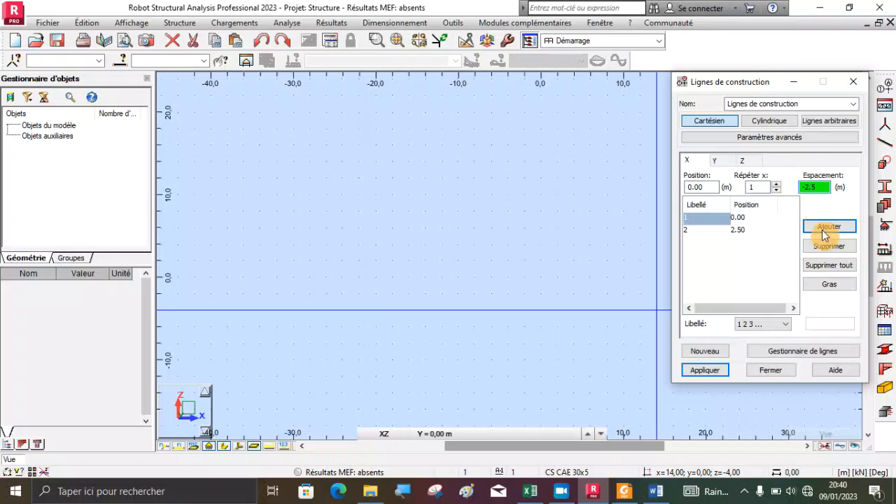
pyautogui.click(826, 225)
pyautogui.click(700, 231)
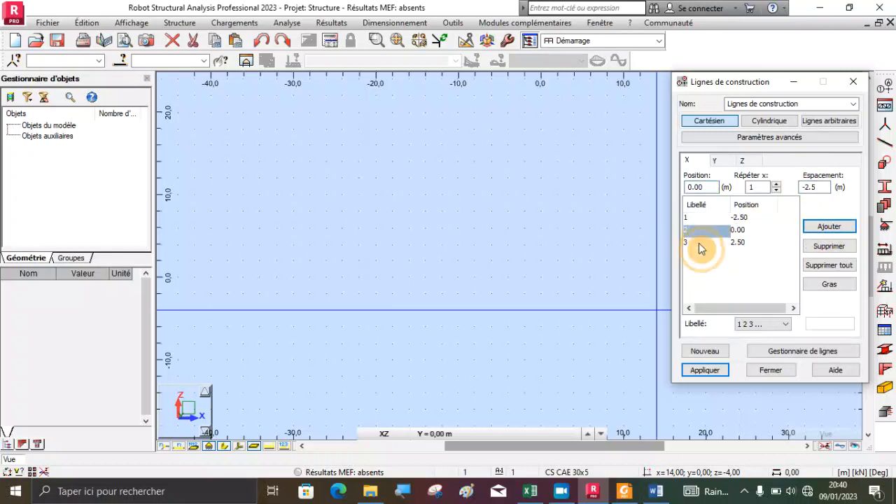
pyautogui.click(824, 284)
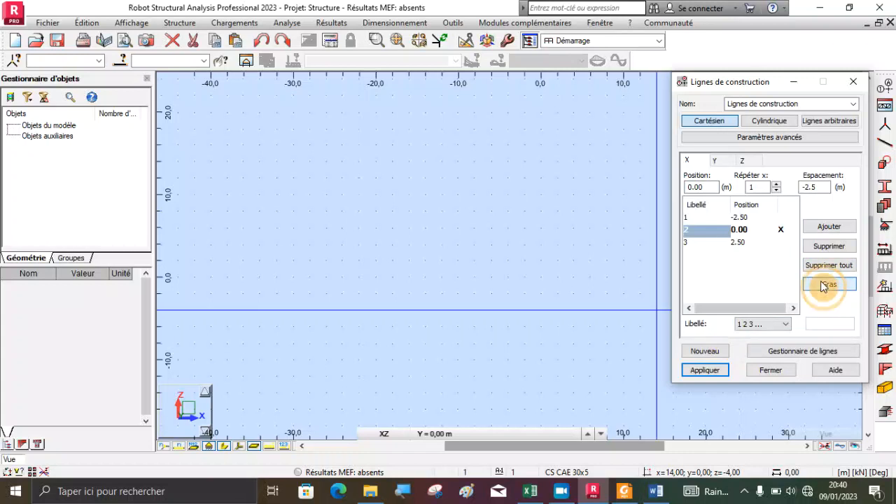
# - Add Y construction lines starting at position 0,00, repeated once with a spacing of 2.5 m
pyautogui.click(728, 162)
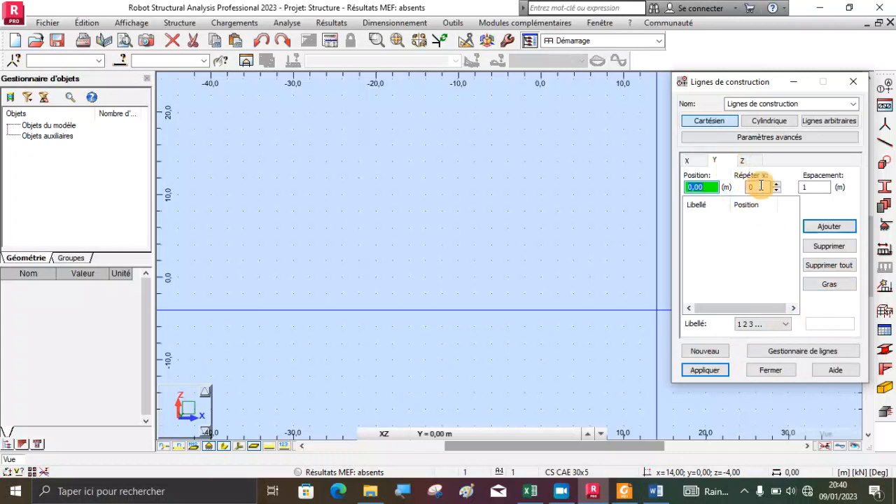
pyautogui.click(626, 492)
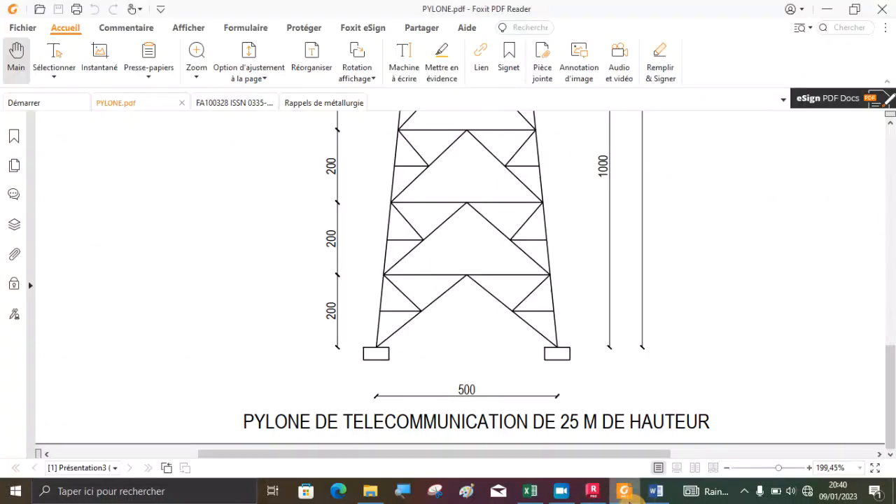
pyautogui.click(625, 492)
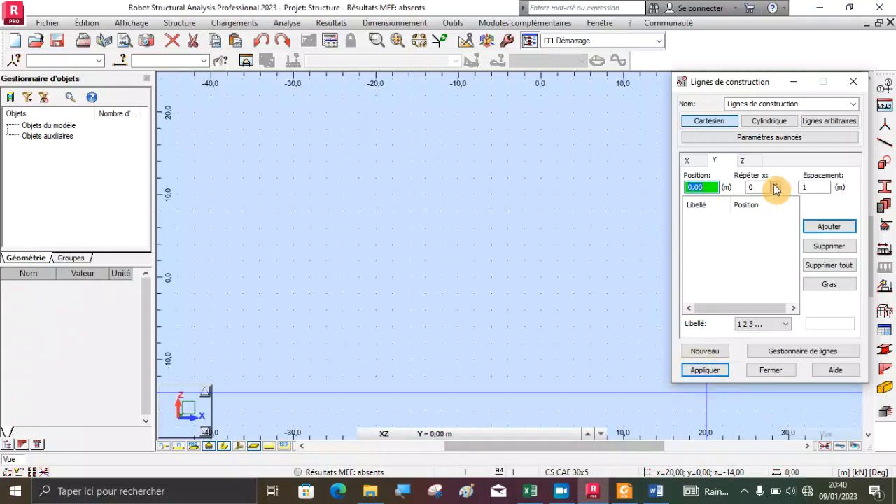
pyautogui.click(775, 185)
pyautogui.press('Tab')
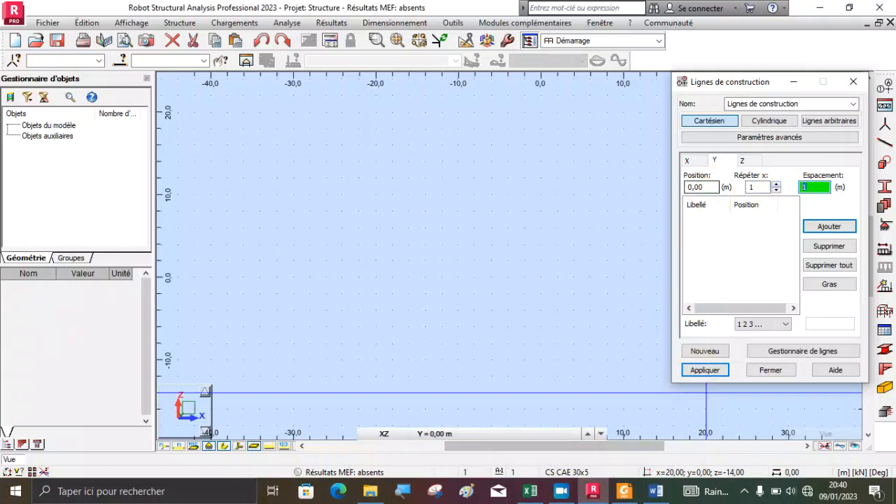
pyautogui.click(827, 227)
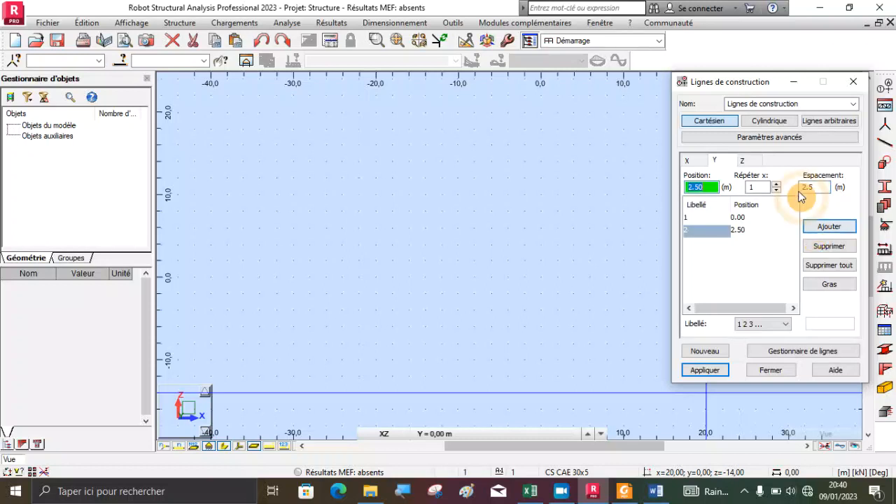
# - Add a Y construction line spaced -2.5 m from the 0.00 line and make the 0.00 line bold
pyautogui.click(703, 219)
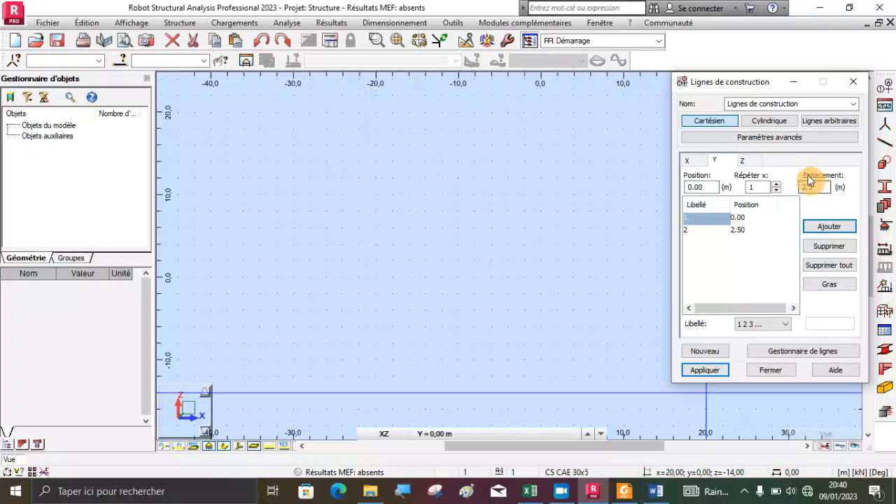
pyautogui.doubleClick(807, 187)
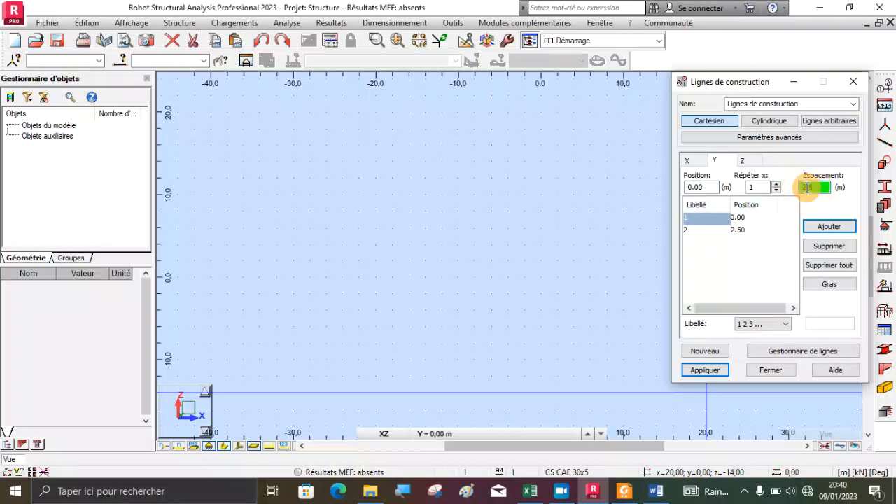
pyautogui.click(825, 226)
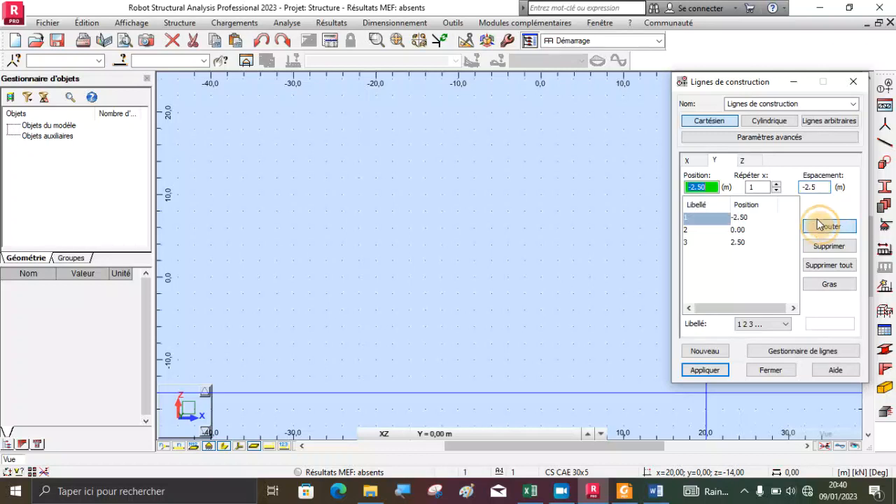
pyautogui.click(740, 234)
pyautogui.click(828, 284)
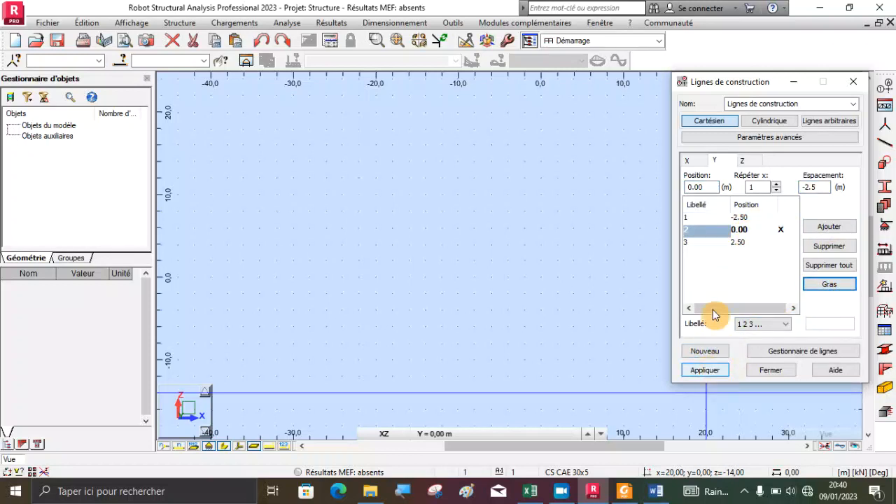
# - Display the Z construction line settings and switch to PYLONE.pdf to examine the panel heights along the tower
pyautogui.click(742, 161)
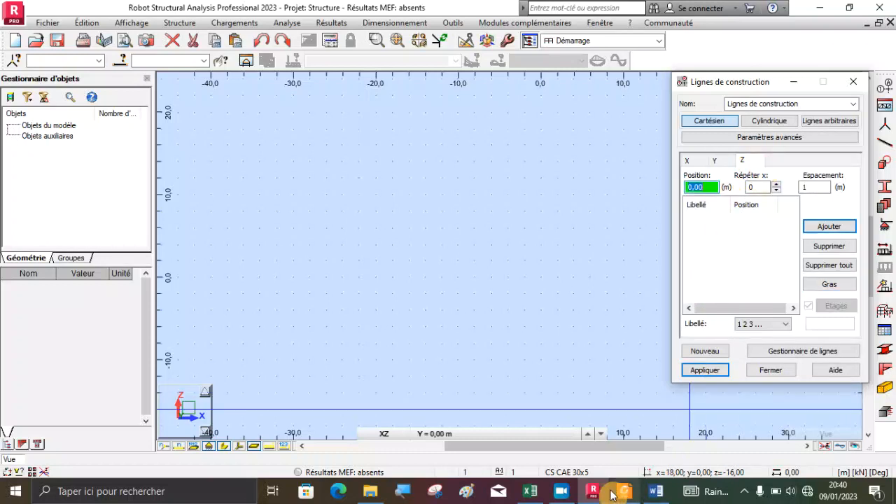
pyautogui.click(648, 497)
pyautogui.click(651, 496)
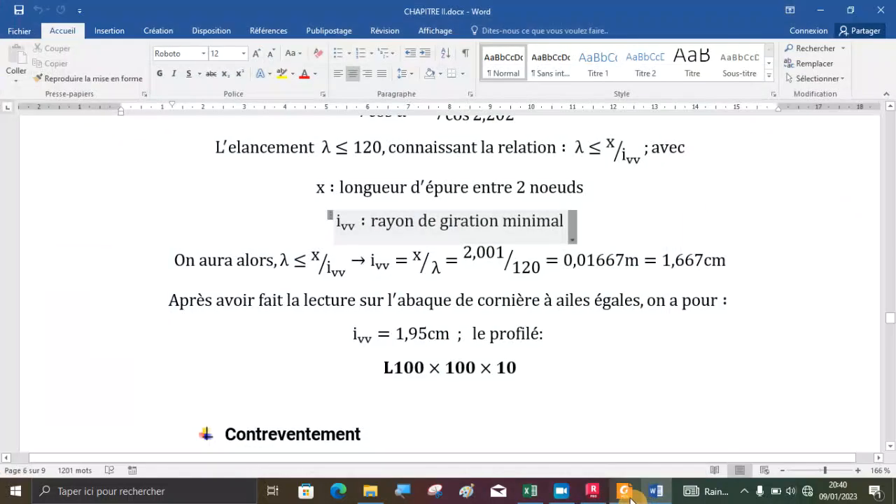
pyautogui.click(627, 494)
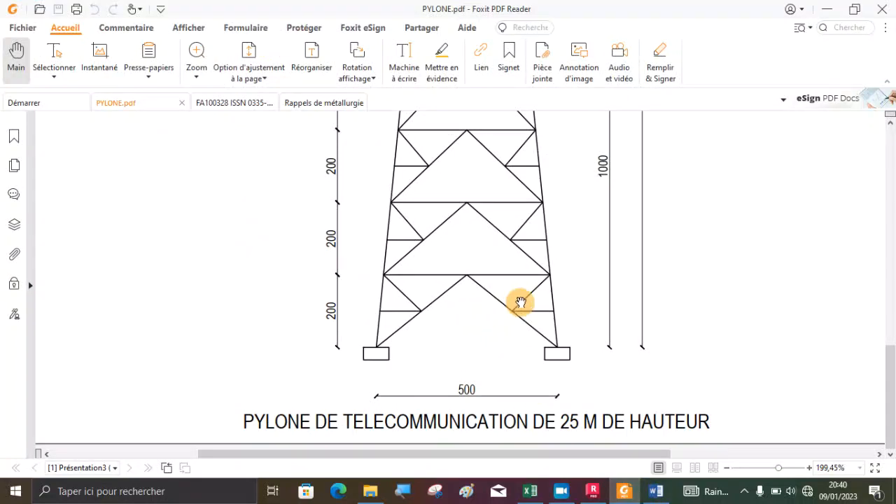
pyautogui.scroll(5, 537, 350)
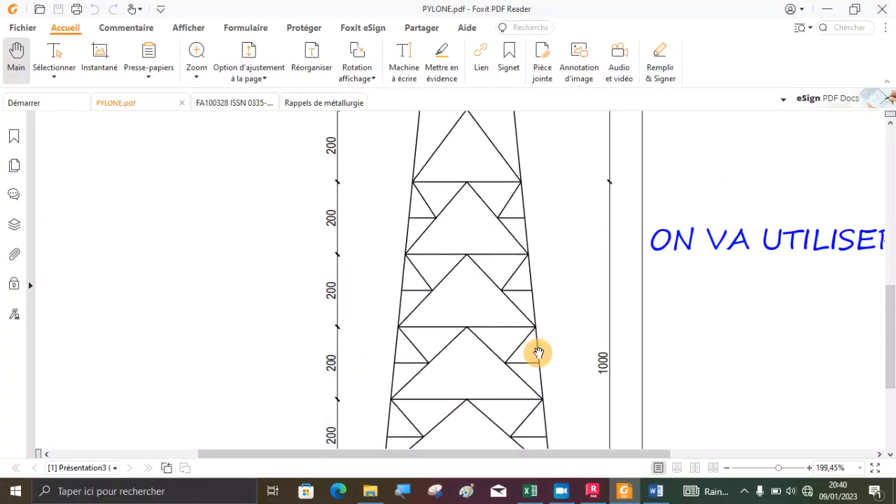
pyautogui.scroll(-5, 538, 353)
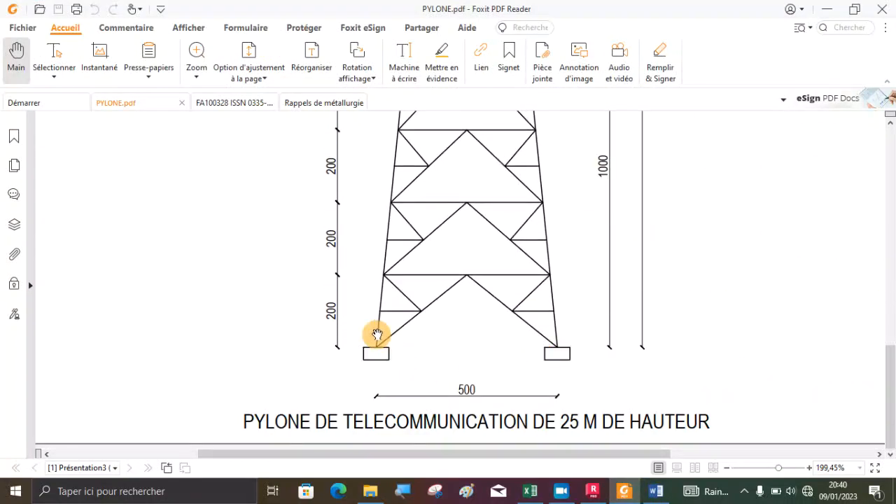
pyautogui.scroll(2, 386, 296)
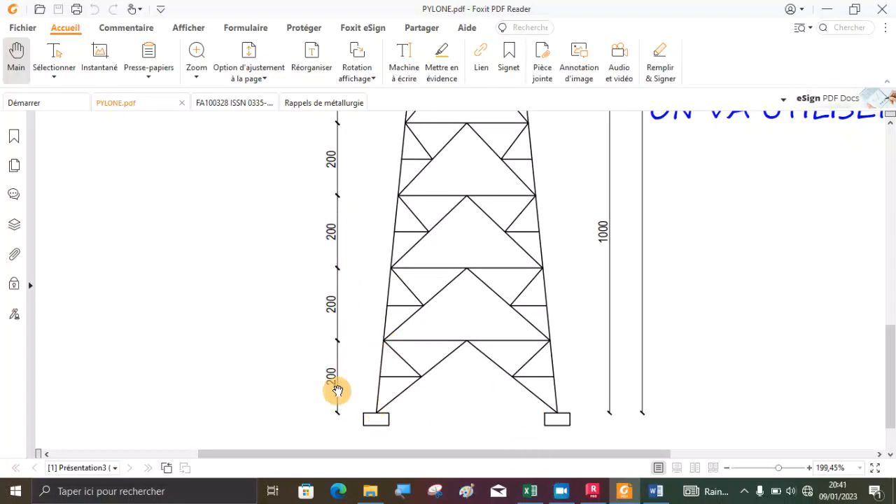
pyautogui.scroll(10, 337, 389)
pyautogui.scroll(-5, 338, 386)
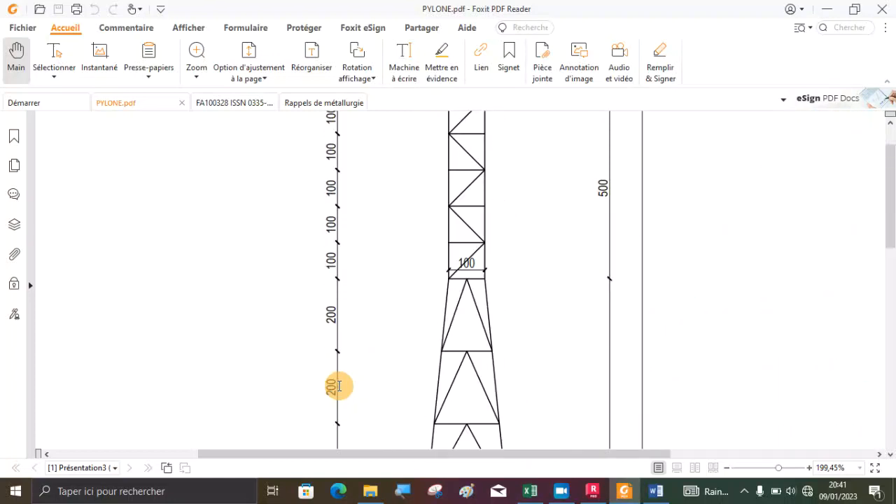
pyautogui.scroll(-3, 490, 287)
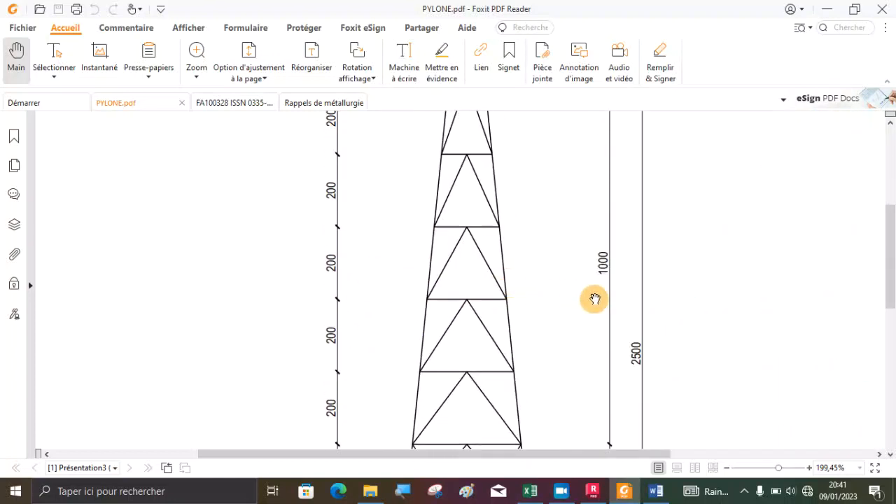
pyautogui.scroll(-4, 592, 298)
pyautogui.scroll(6, 594, 297)
pyautogui.scroll(2, 593, 297)
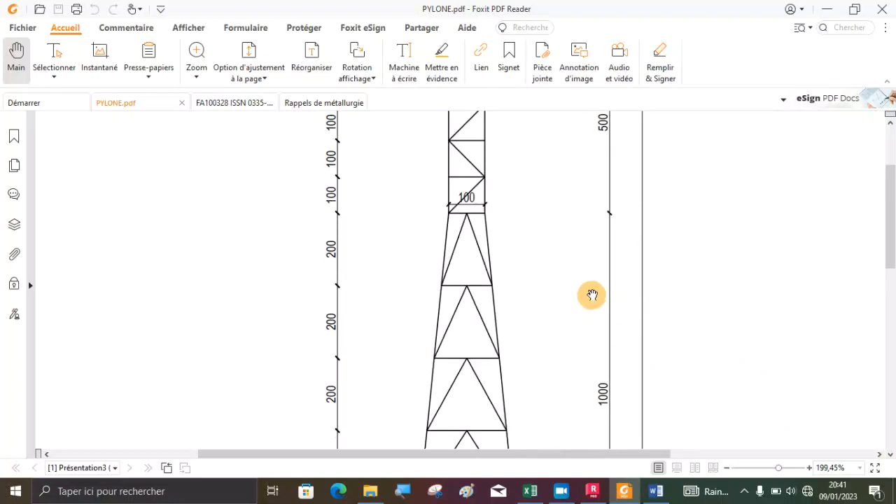
# - Back in Robot, add Z construction lines starting at position 0,00, repeated 10 times with a spacing of 2 m
pyautogui.click(594, 492)
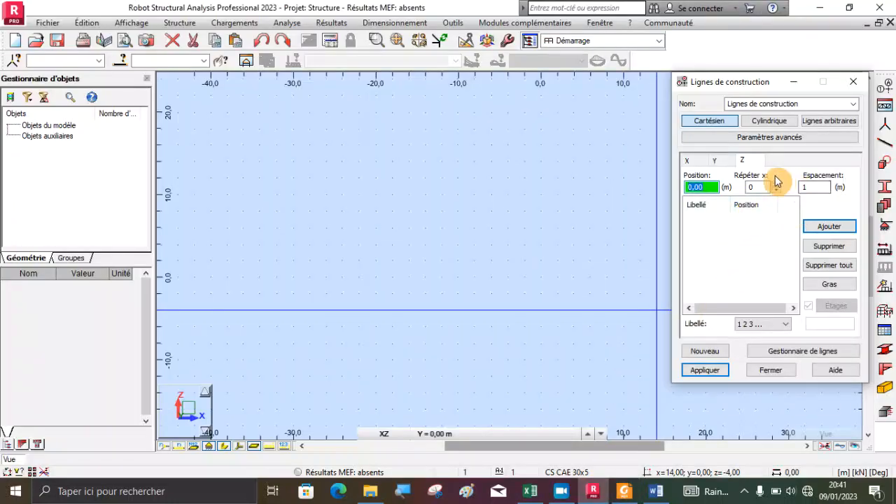
pyautogui.moveTo(758, 187); pyautogui.dragTo(699, 185)
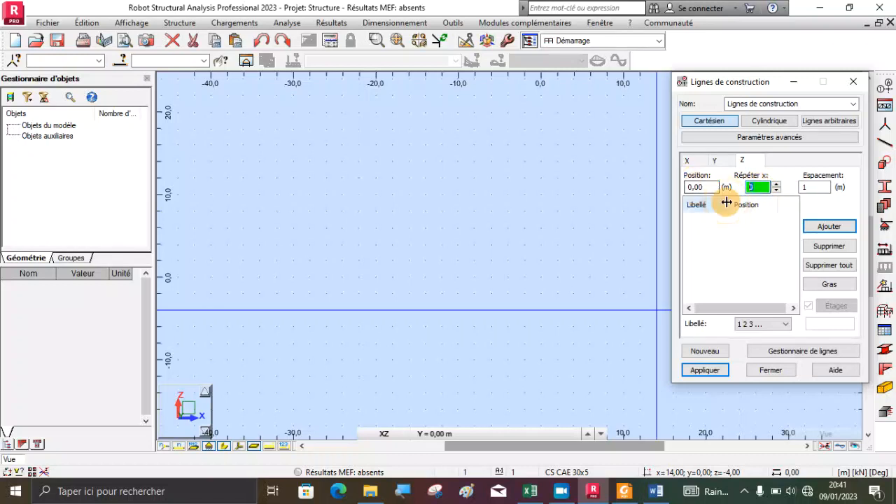
pyautogui.click(821, 187)
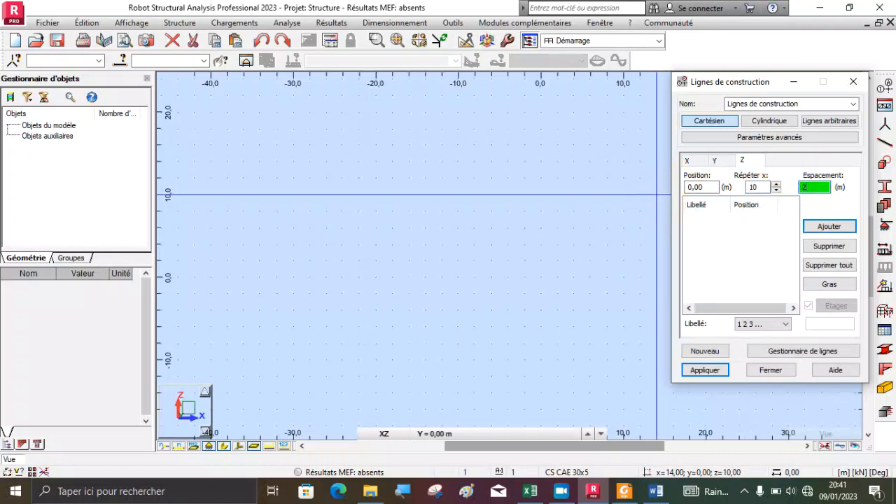
pyautogui.write('2')
pyautogui.click(827, 226)
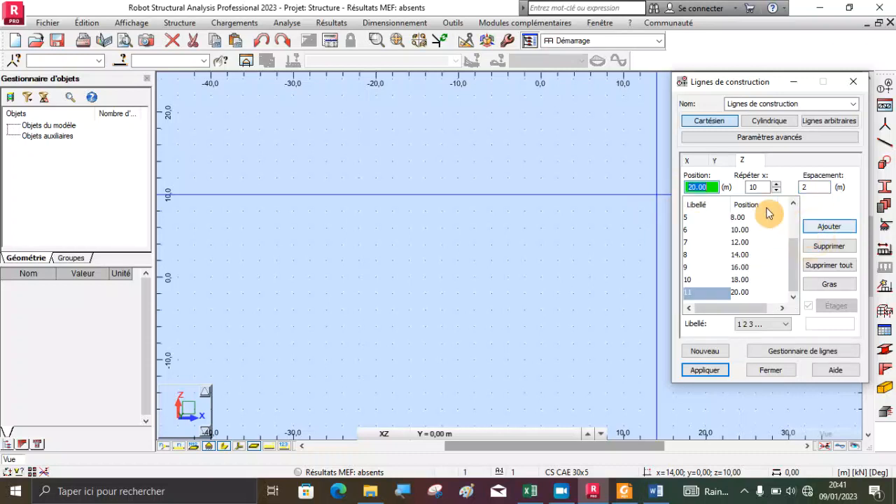
# - Check the upper tower panels in PYLONE.pdf, and in Robot add Z lines from 20.00, repeated 5 times at 1 m spacing
pyautogui.click(624, 491)
pyautogui.scroll(5, 471, 317)
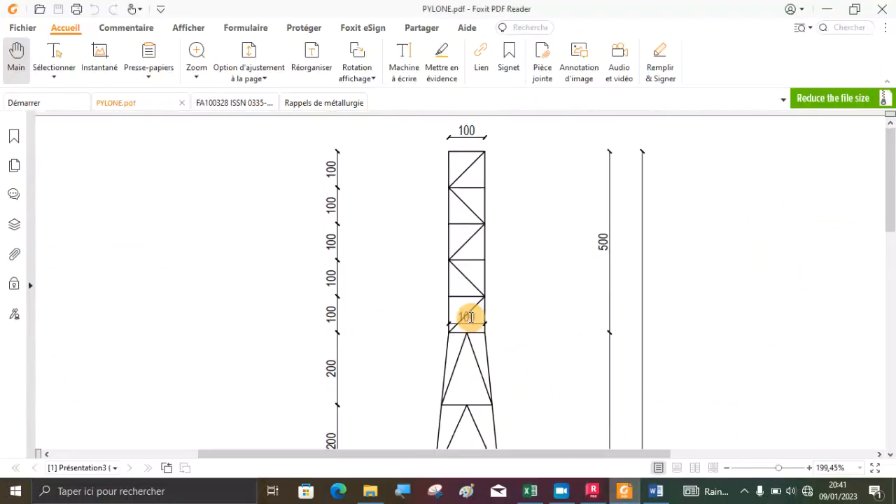
pyautogui.click(595, 493)
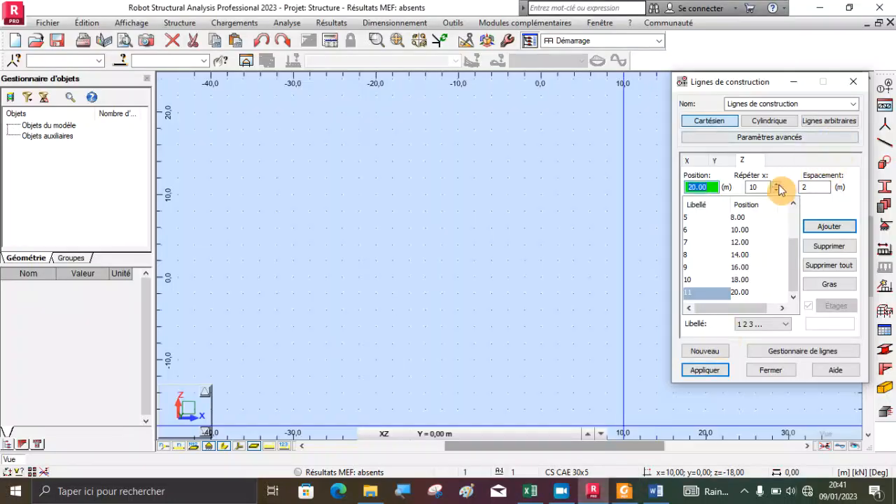
pyautogui.click(755, 186)
pyautogui.write('5')
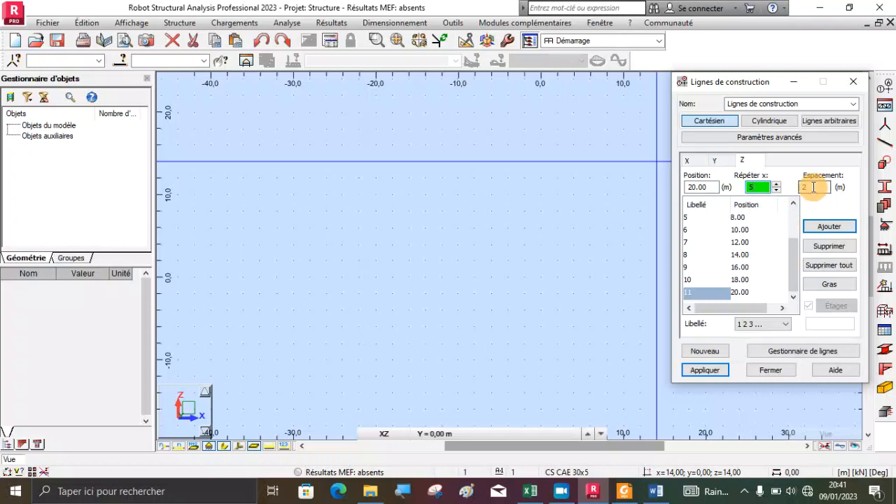
pyautogui.click(704, 187)
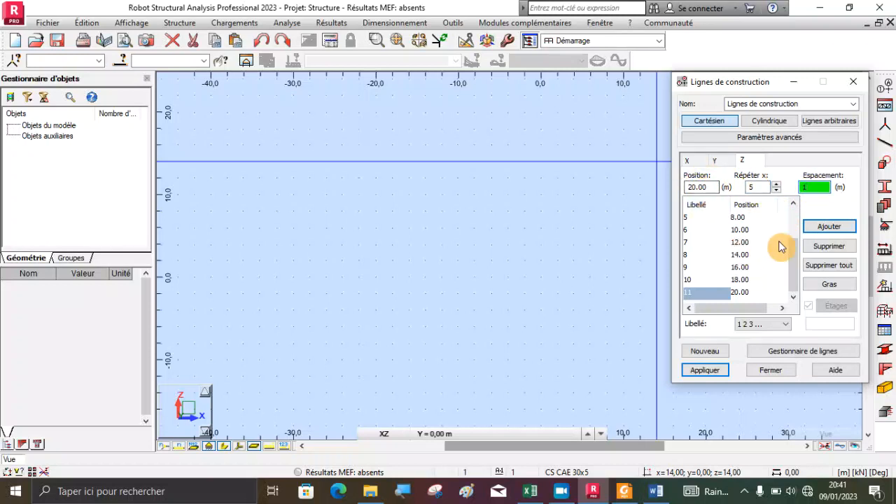
pyautogui.click(821, 226)
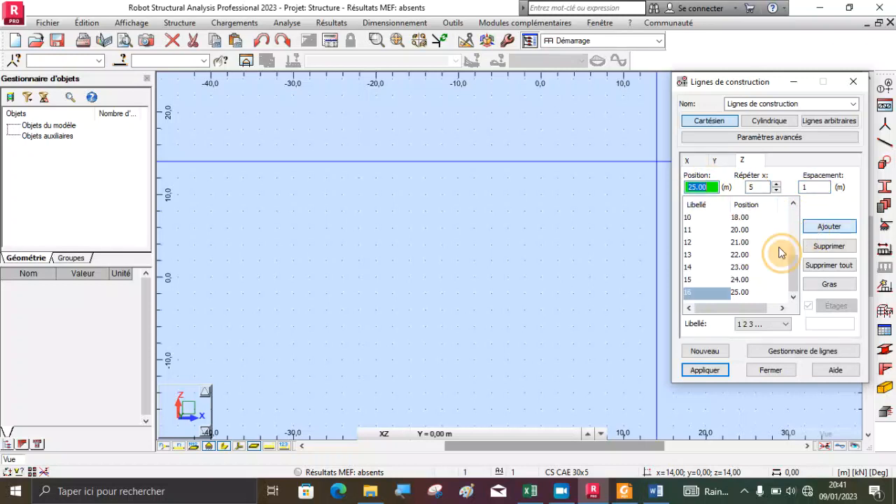
# - Label the Z construction lines by value (Valeur) and the Y lines as A B C, and apply the construction lines
pyautogui.click(747, 324)
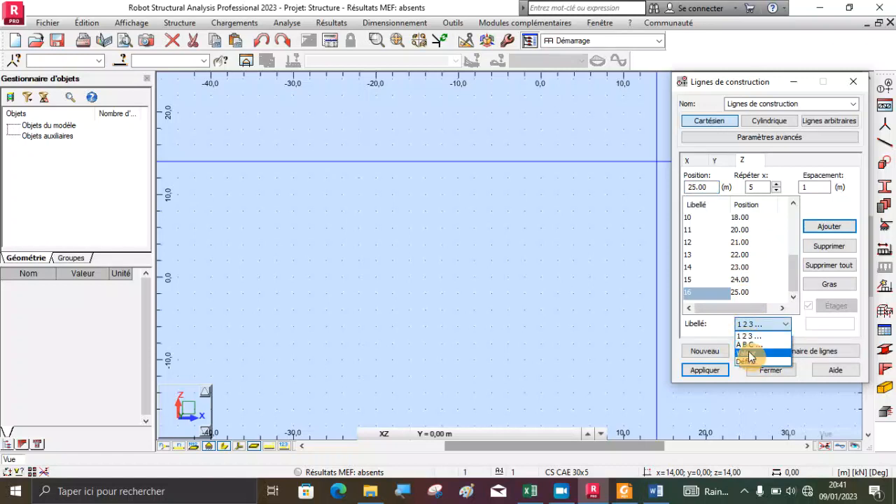
pyautogui.click(746, 352)
pyautogui.click(713, 161)
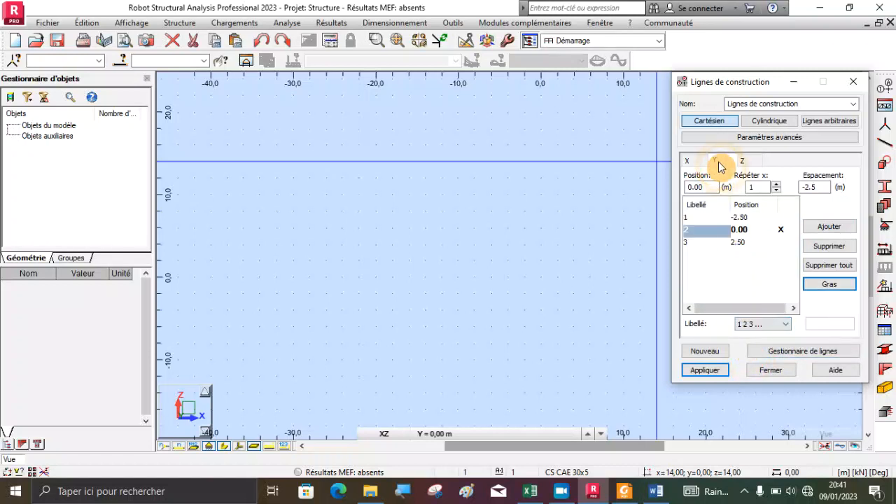
pyautogui.click(754, 324)
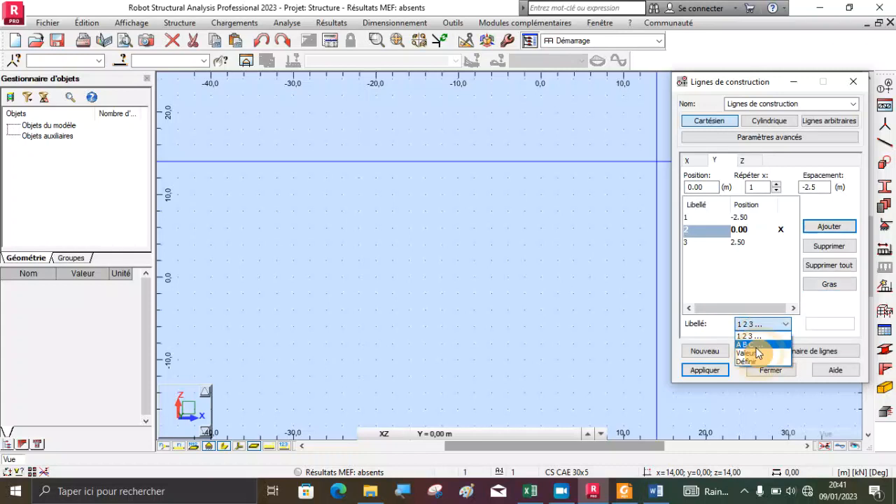
pyautogui.click(748, 342)
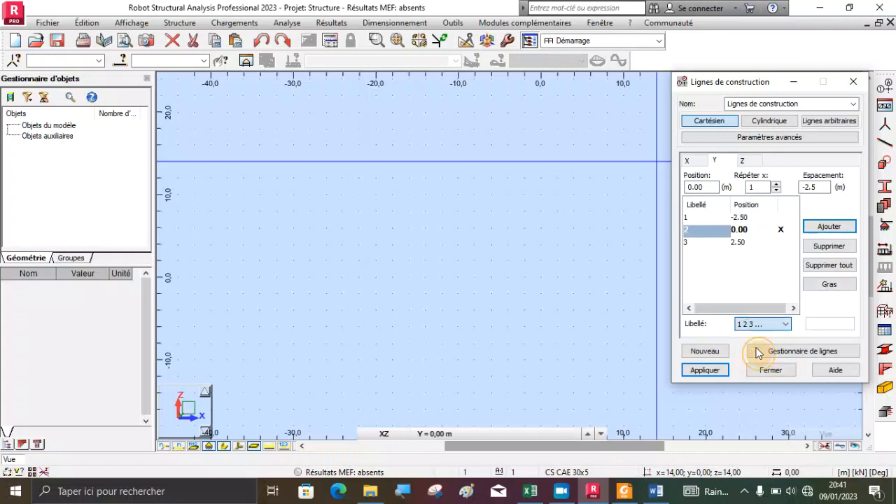
pyautogui.click(706, 371)
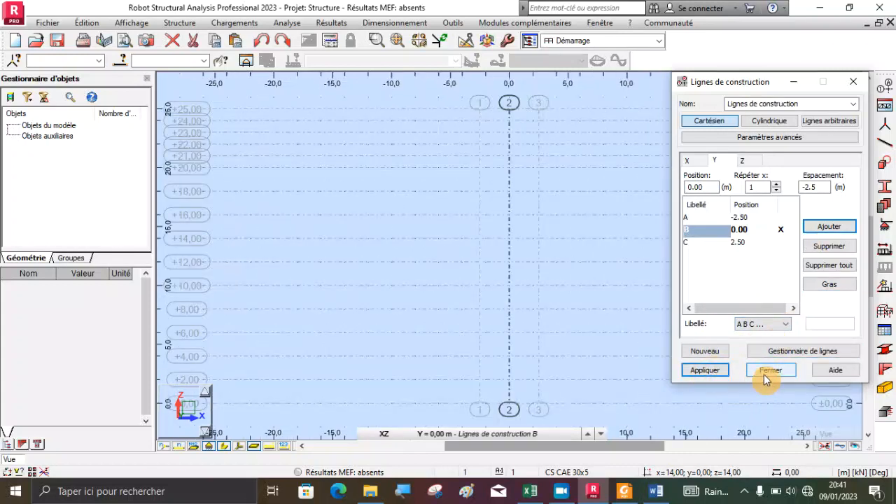
pyautogui.click(769, 371)
# - Switch the work plane from XZ to the XY plan view of the construction lines
pyautogui.scroll(-3, 456, 304)
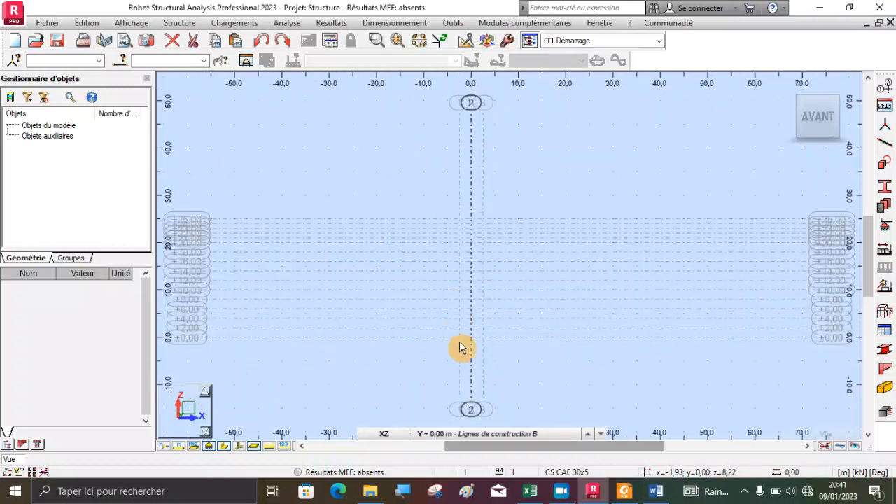
pyautogui.click(429, 435)
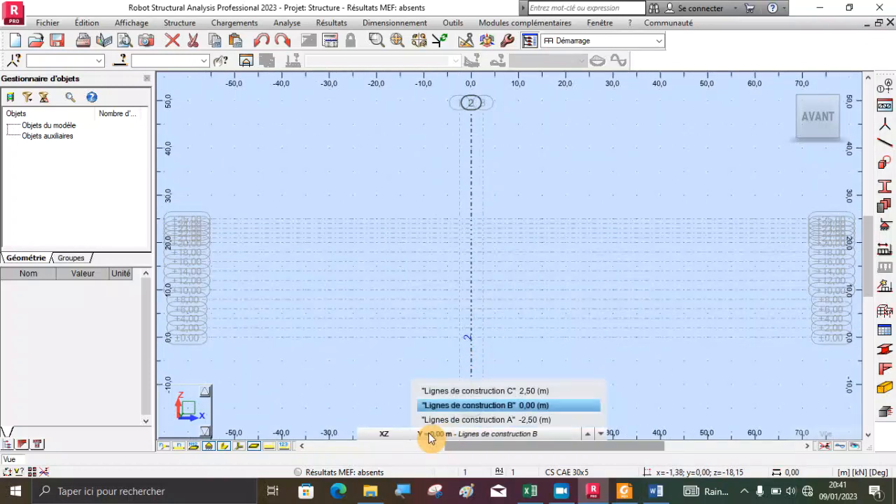
pyautogui.click(387, 435)
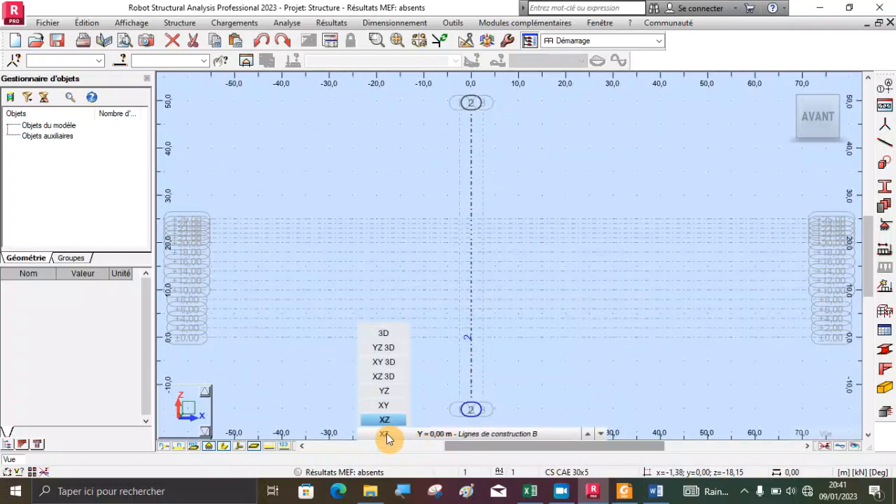
pyautogui.click(386, 407)
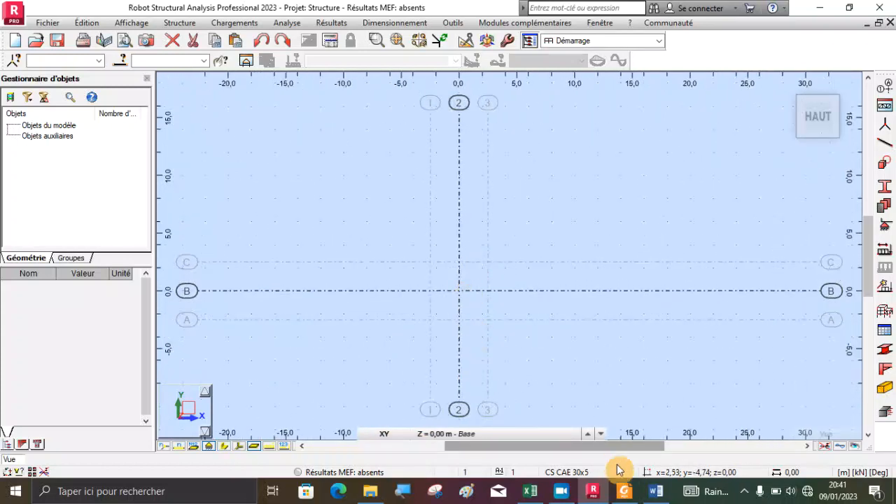
# - Check the tower's top width in PYLONE.pdf, and in Robot add an X construction line spaced 0.5 m from the 0.00 line
pyautogui.click(625, 490)
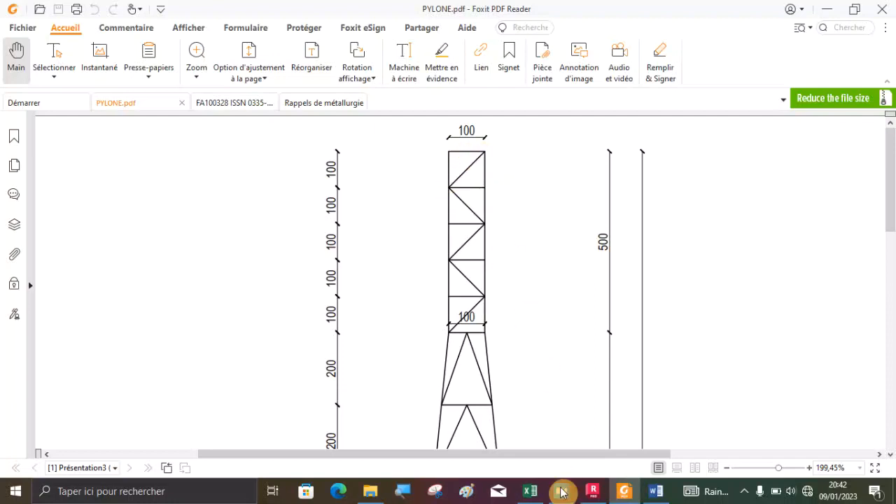
pyautogui.click(590, 491)
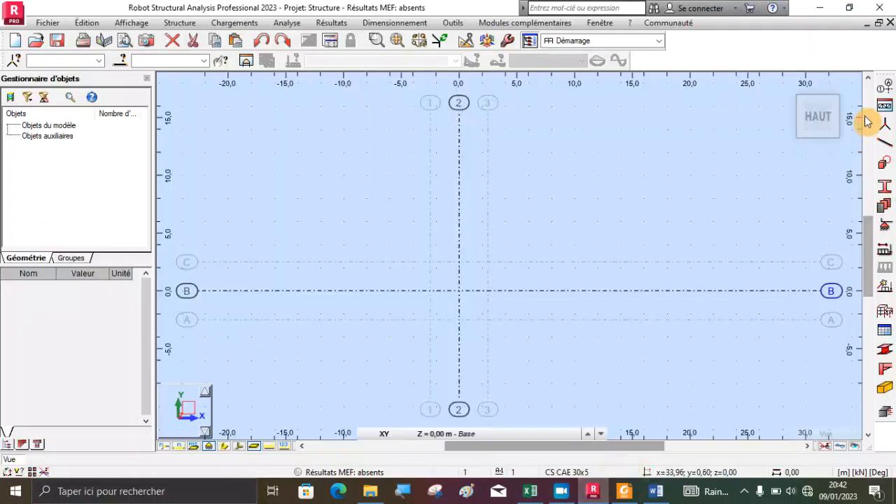
pyautogui.click(890, 88)
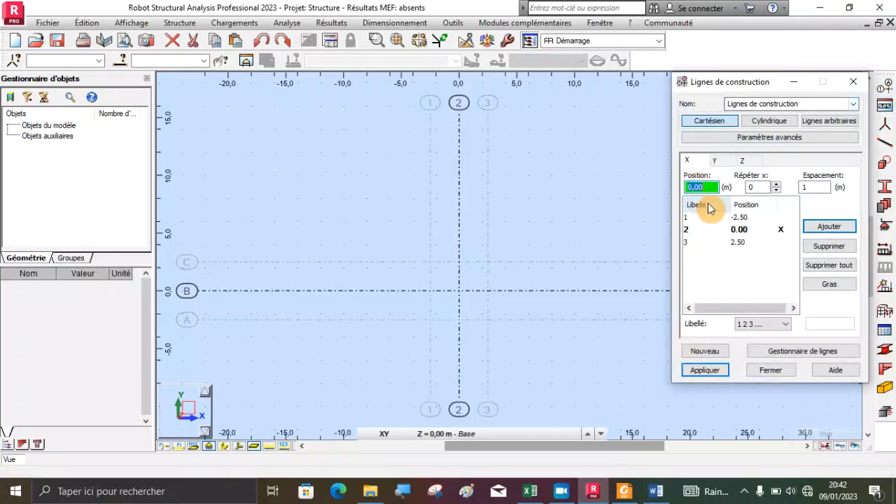
pyautogui.click(717, 231)
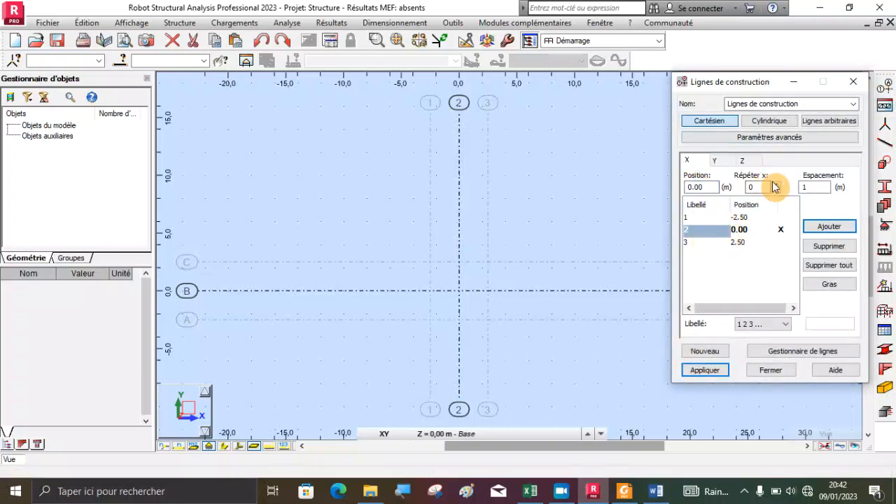
pyautogui.click(810, 187)
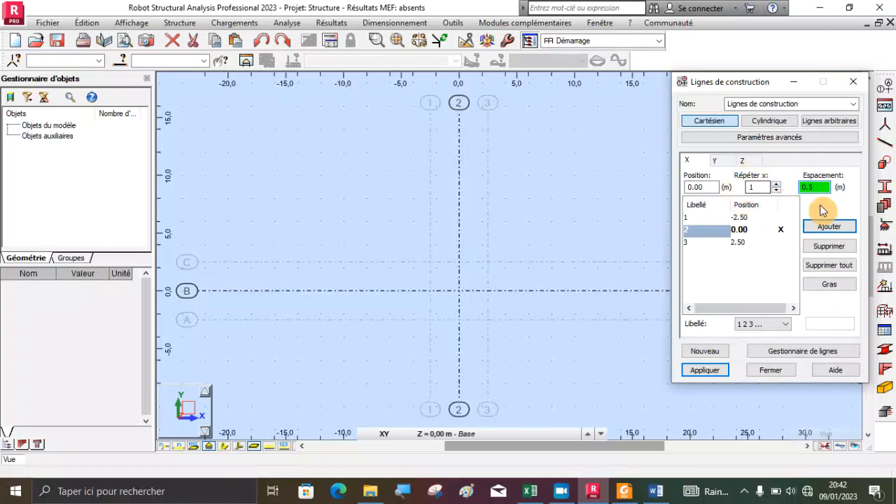
pyautogui.click(829, 226)
# - Add an X construction line spaced -0.5 m from the 0.00 line
pyautogui.click(726, 239)
pyautogui.click(728, 230)
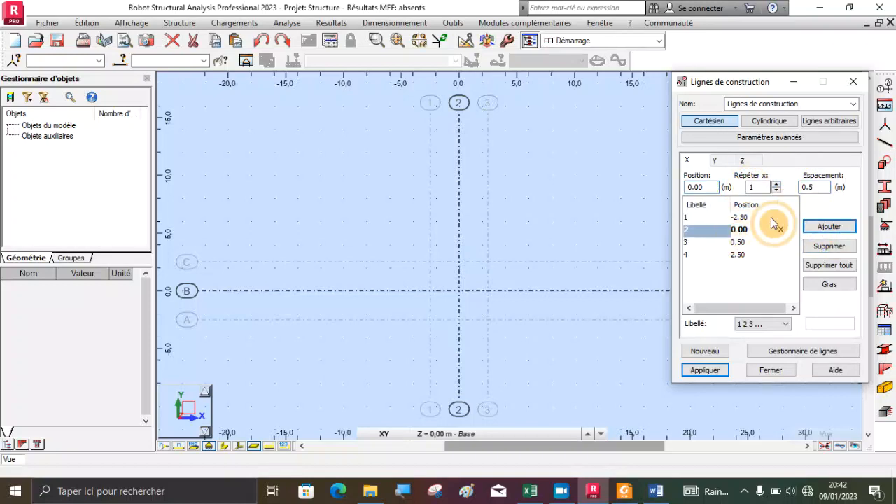
pyautogui.click(814, 187)
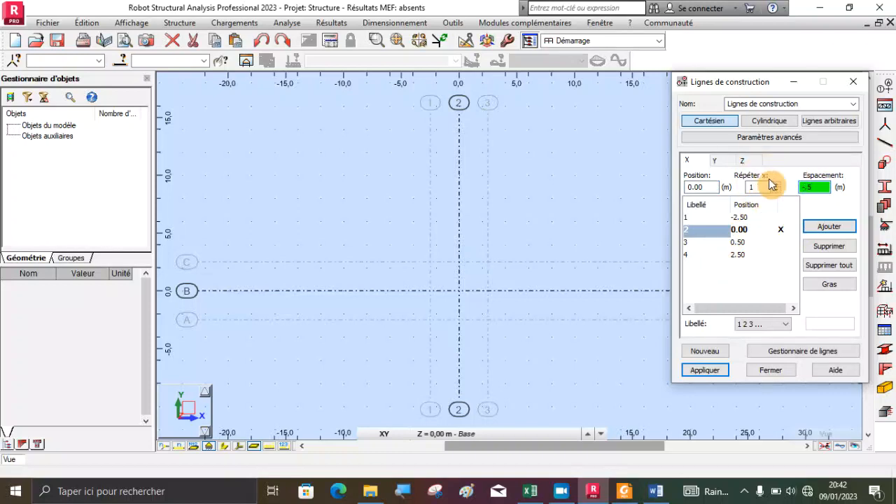
pyautogui.click(829, 227)
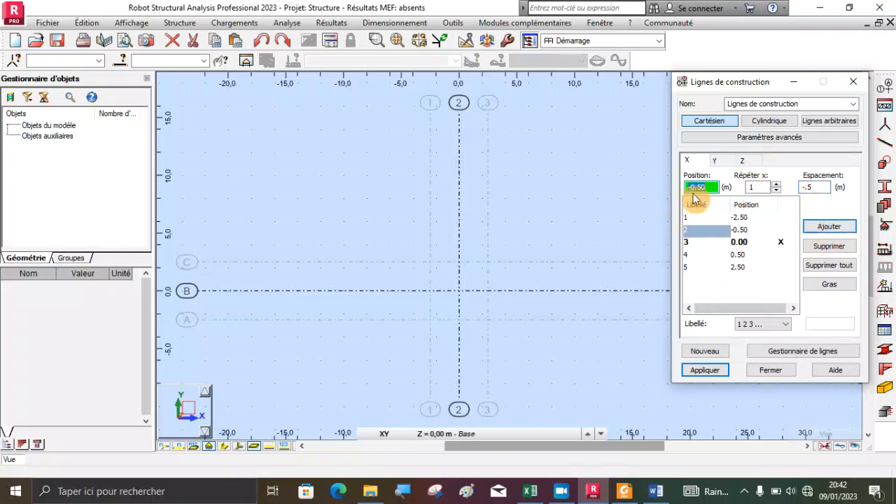
# - Add a Y construction line spaced 0.5 m from the 0.00 line
pyautogui.click(714, 160)
pyautogui.click(709, 230)
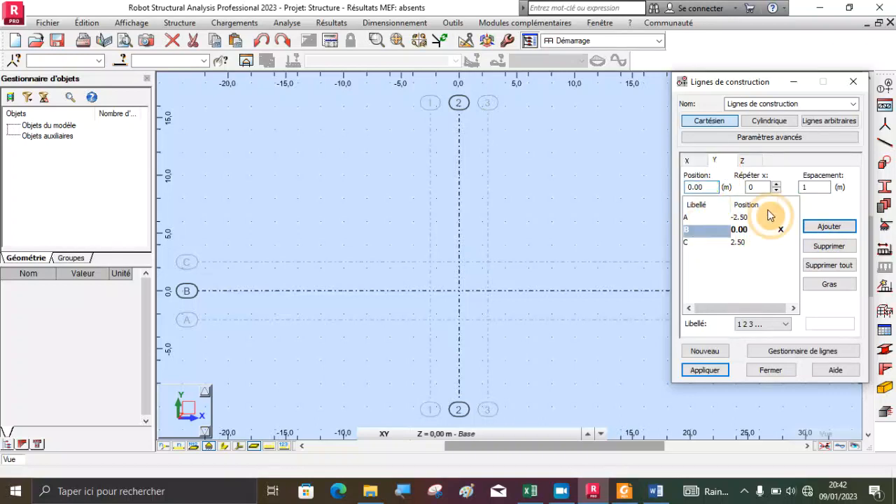
pyautogui.click(777, 184)
pyautogui.click(816, 187)
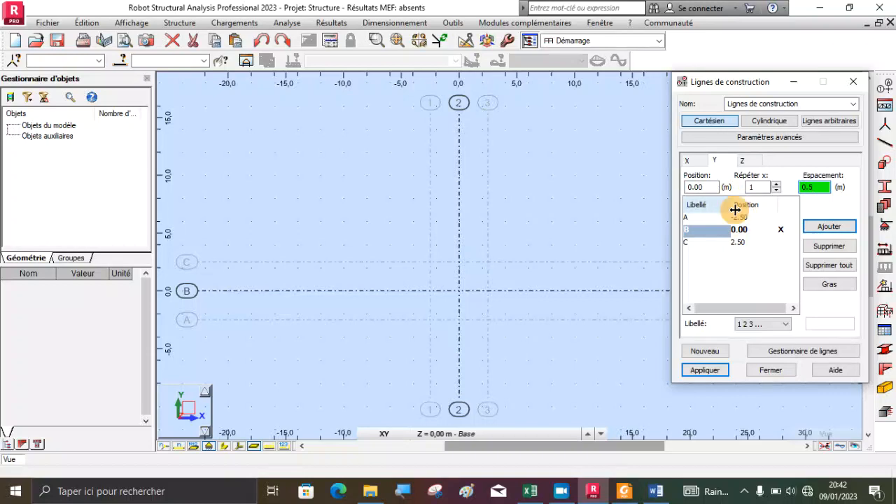
pyautogui.click(812, 230)
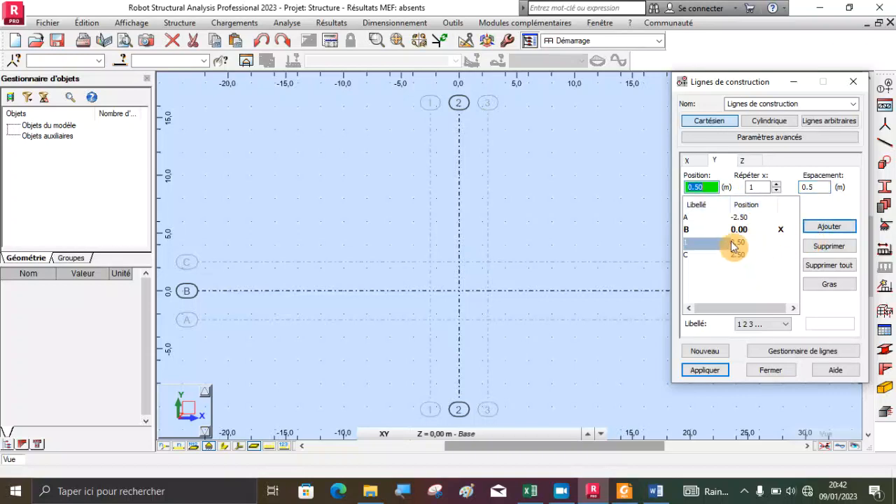
# - Add a Y construction line spaced -0.5 m from the 0.00 line and apply the updated construction lines
pyautogui.click(802, 186)
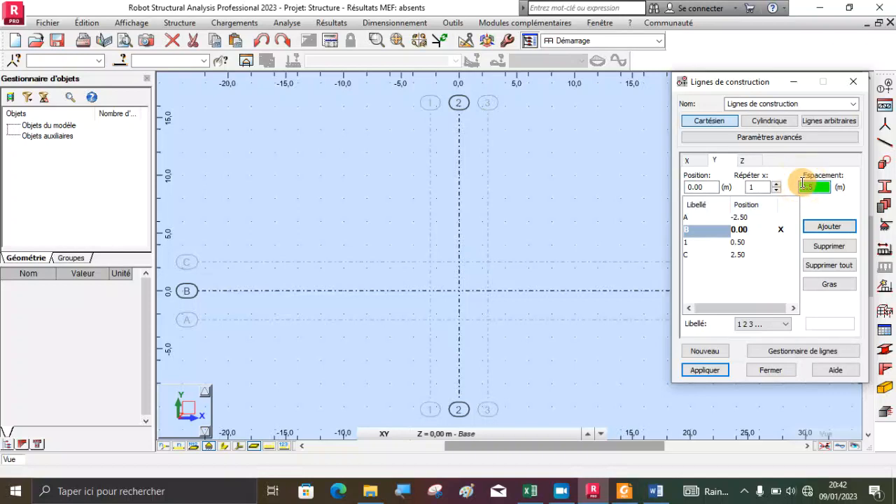
pyautogui.click(818, 229)
pyautogui.click(692, 371)
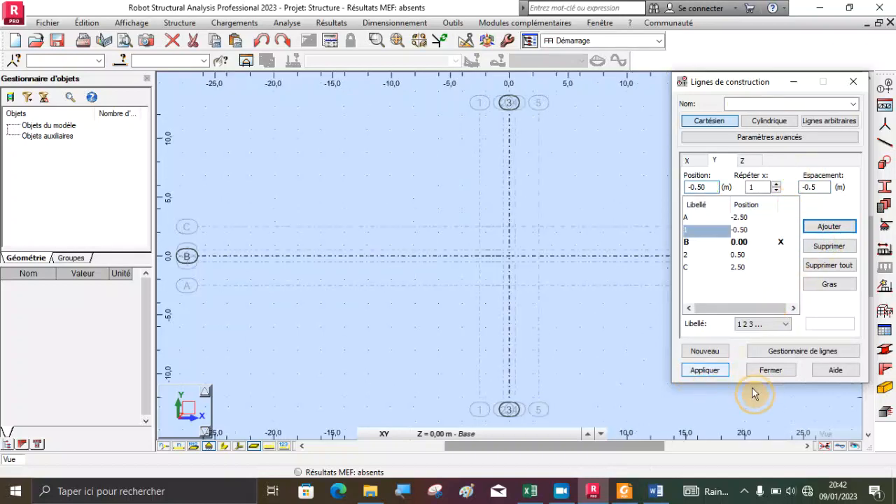
pyautogui.click(770, 370)
pyautogui.scroll(4, 488, 279)
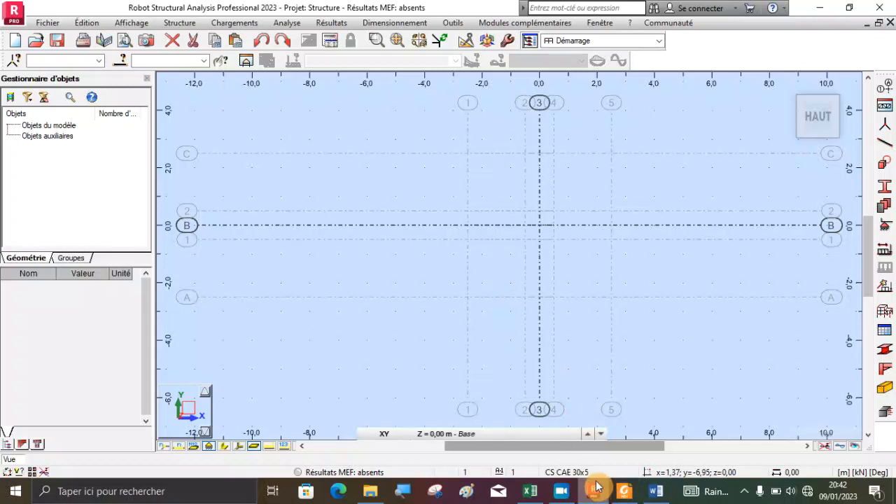
# - Switch to PYLONE.pdf and examine the tower's full elevation from the base to the upper section
pyautogui.click(627, 488)
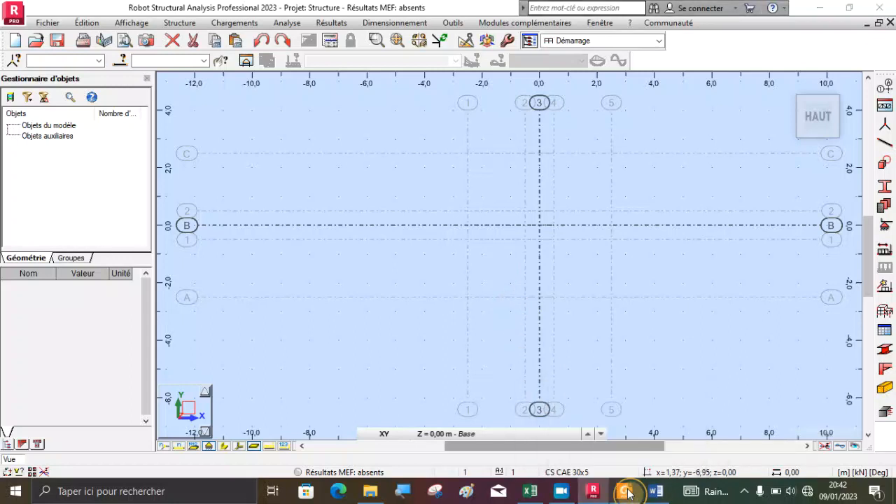
pyautogui.scroll(-6, 452, 252)
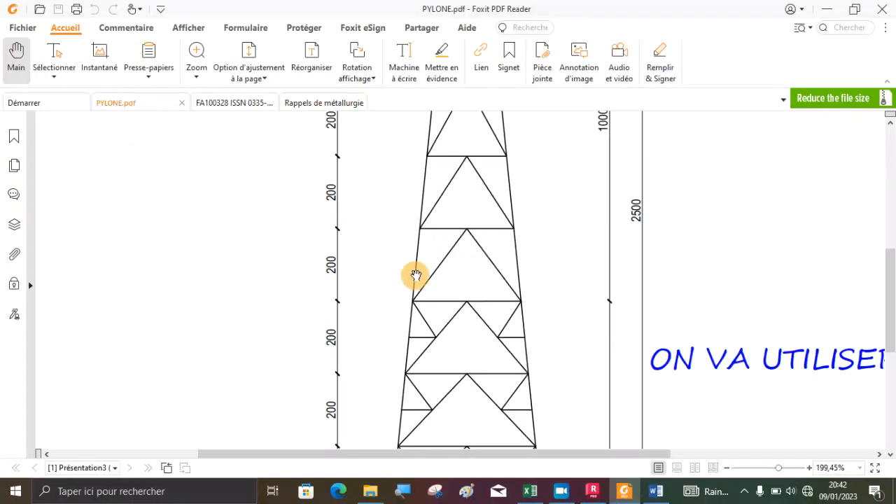
pyautogui.click(728, 472)
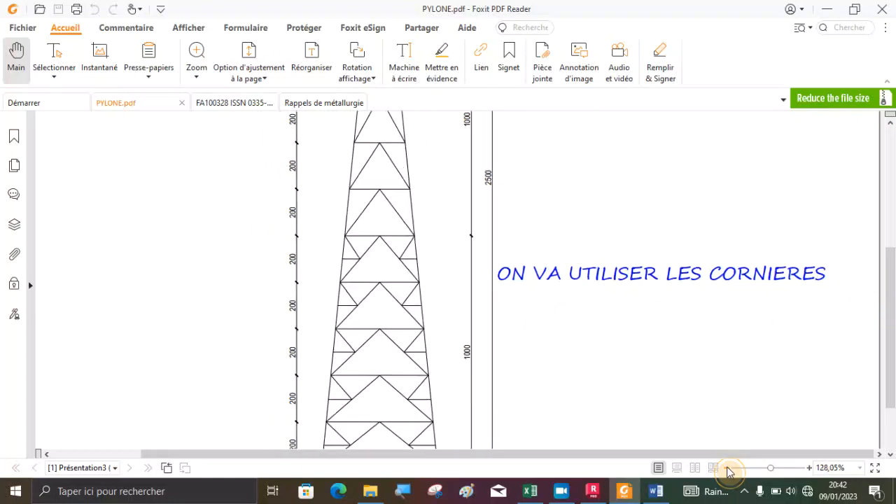
pyautogui.click(757, 468)
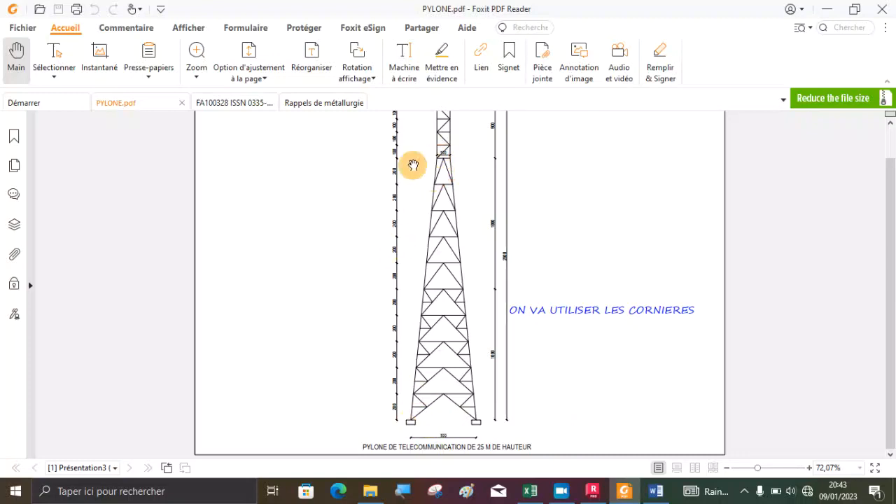
# - Back in Robot, set up a new bar of type Barre with section M CAE 90x12
pyautogui.click(595, 491)
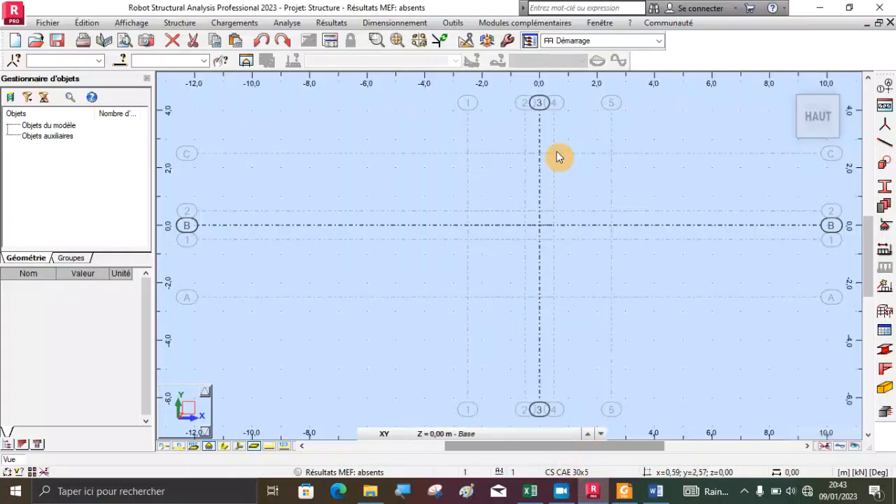
pyautogui.moveTo(468, 439)
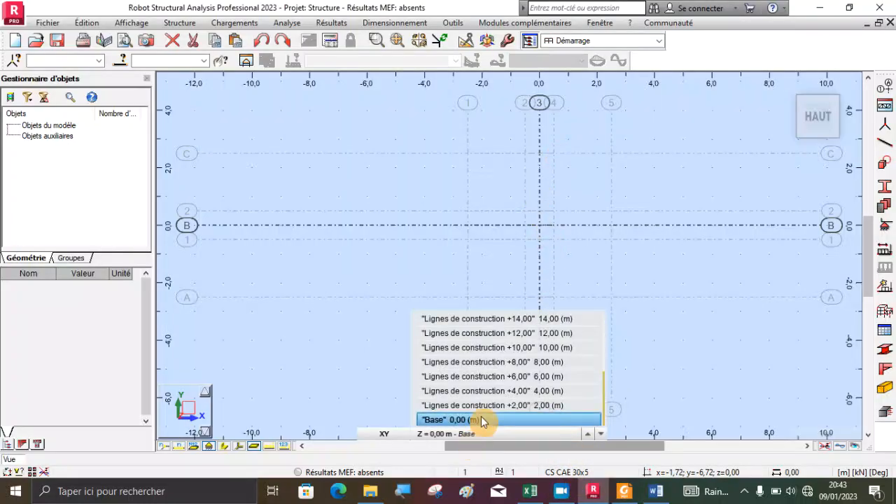
pyautogui.click(889, 147)
pyautogui.click(587, 149)
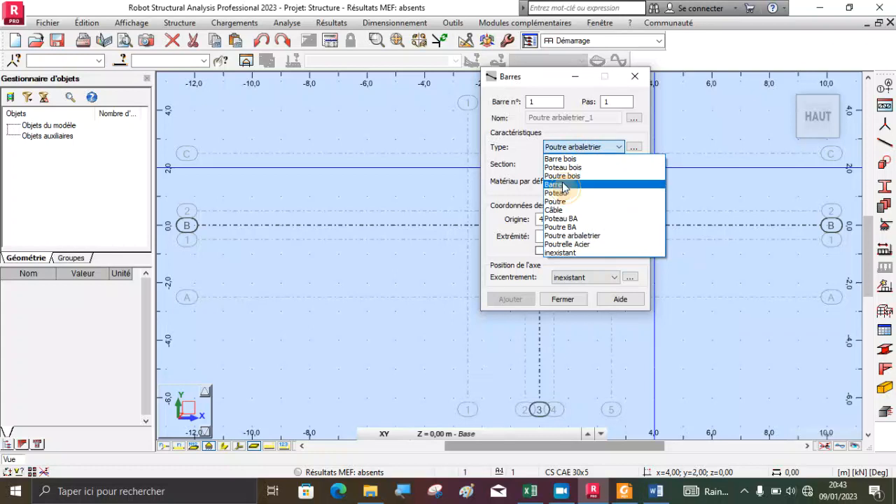
pyautogui.click(569, 184)
pyautogui.click(594, 164)
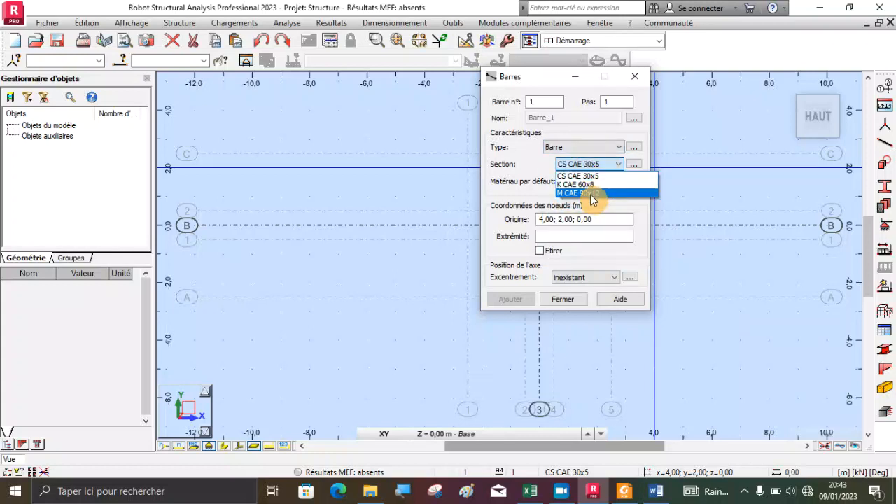
pyautogui.click(592, 193)
# - Draw the first leg bar from (-2.50; -2.50; 0.00) at the base to (-0.50; -0.50) on the 20.00 m level
pyautogui.scroll(-3, 301, 357)
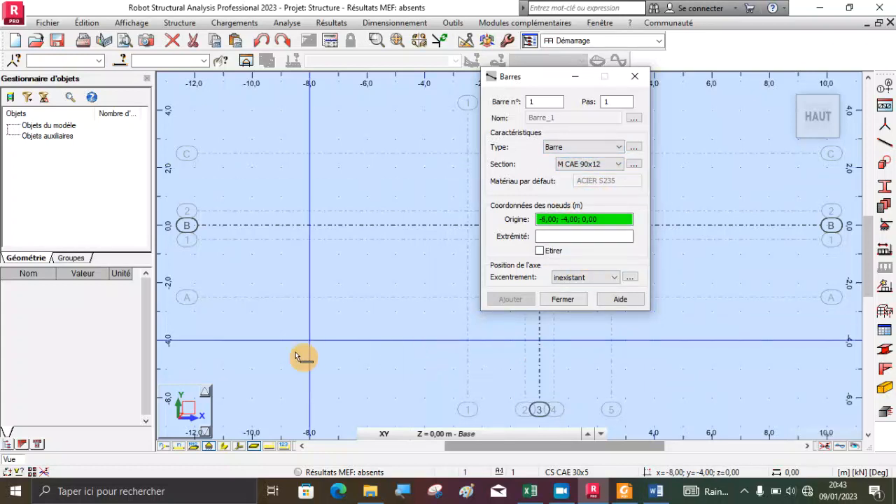
pyautogui.scroll(5, 380, 374)
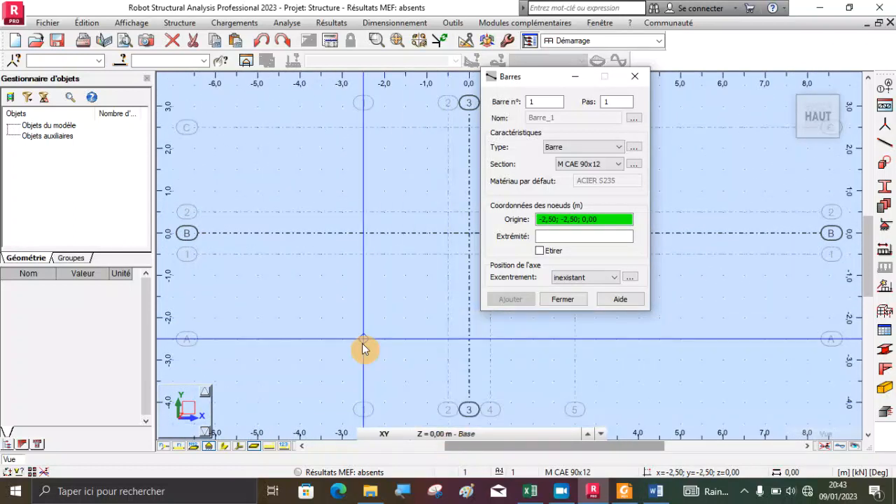
pyautogui.click(362, 343)
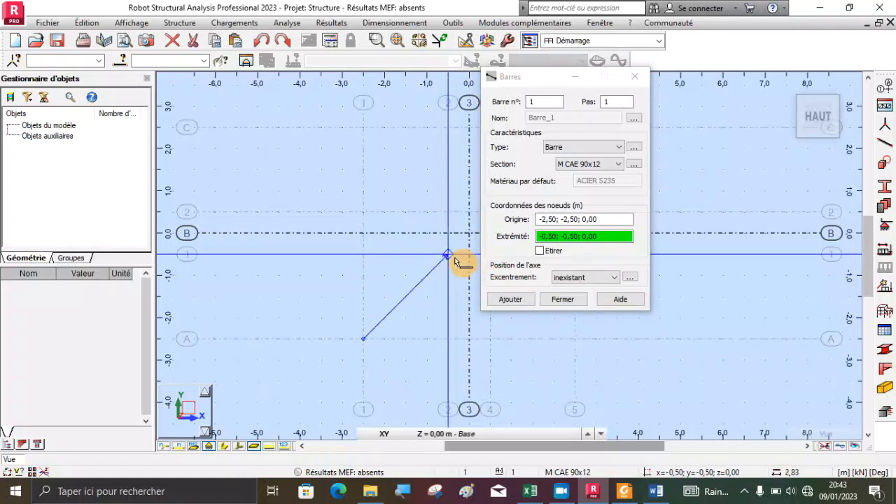
pyautogui.click(465, 434)
pyautogui.scroll(4, 480, 398)
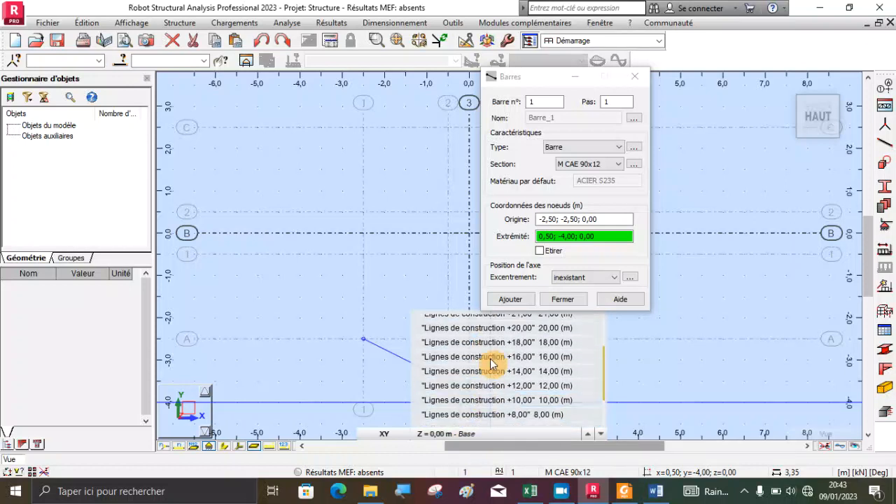
pyautogui.click(475, 327)
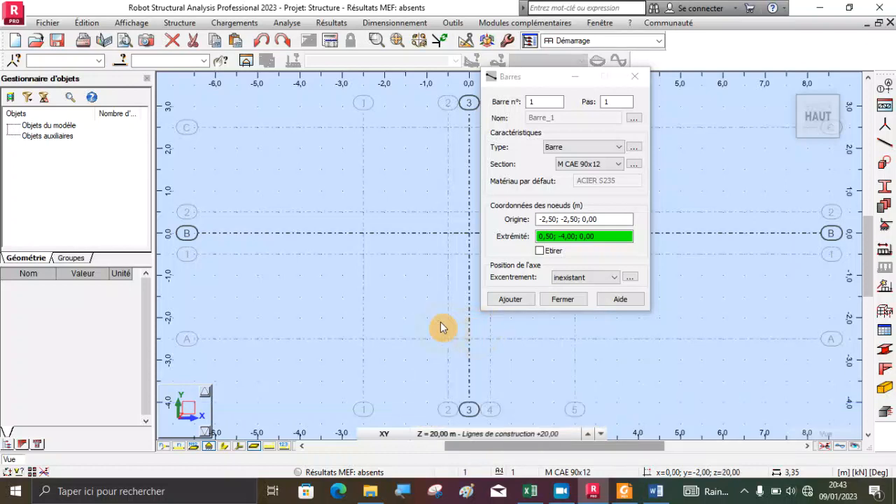
pyautogui.click(450, 257)
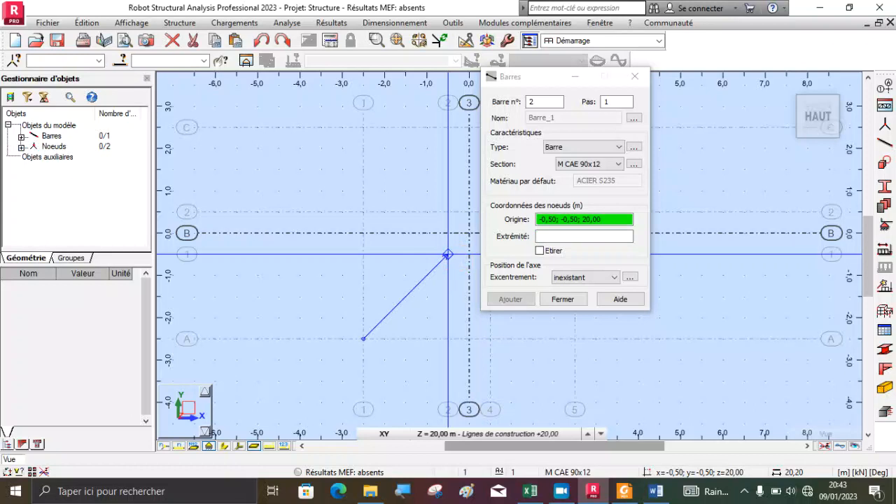
pyautogui.click(565, 300)
# - View the new leg bar in 3D and return to the XY plan at the Base level, Z = 0.00 m
pyautogui.click(796, 86)
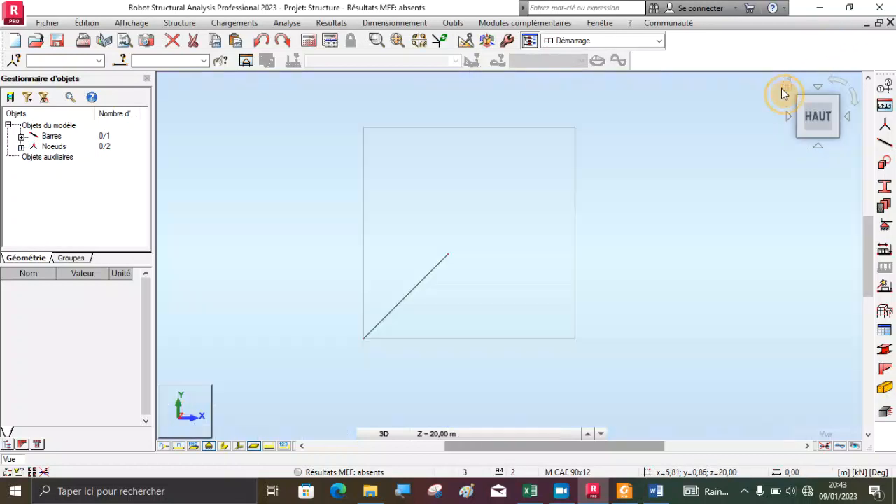
pyautogui.moveTo(783, 93); pyautogui.dragTo(508, 319)
pyautogui.moveTo(532, 198); pyautogui.dragTo(550, 212)
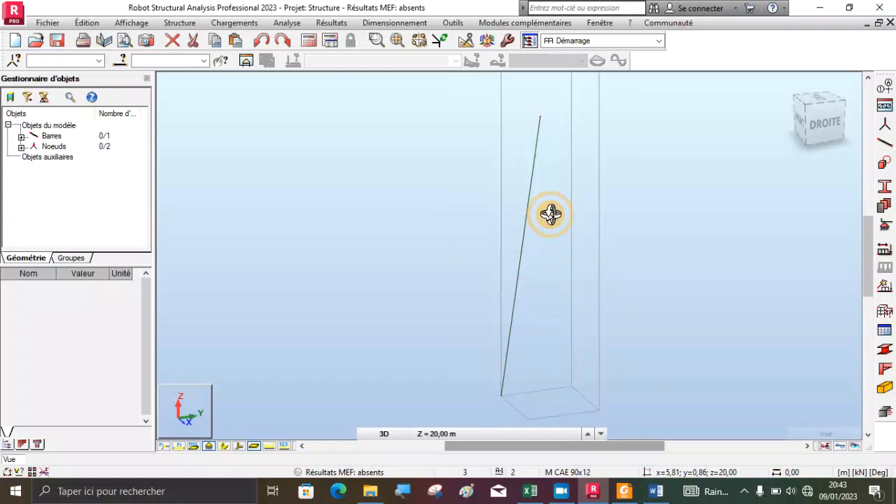
pyautogui.click(389, 435)
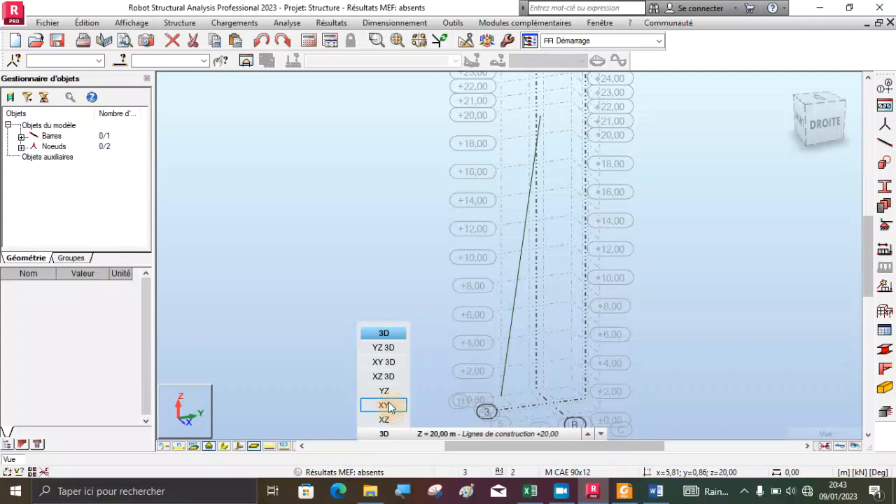
pyautogui.click(389, 406)
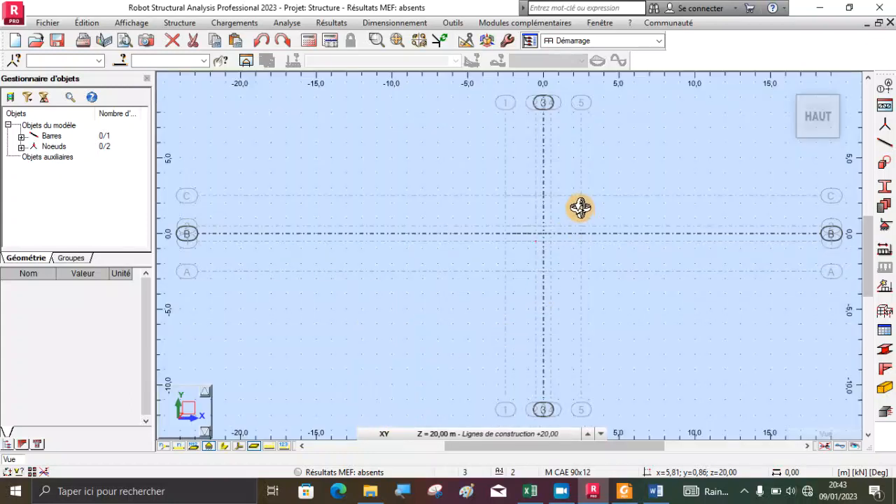
pyautogui.scroll(2, 580, 207)
pyautogui.click(464, 435)
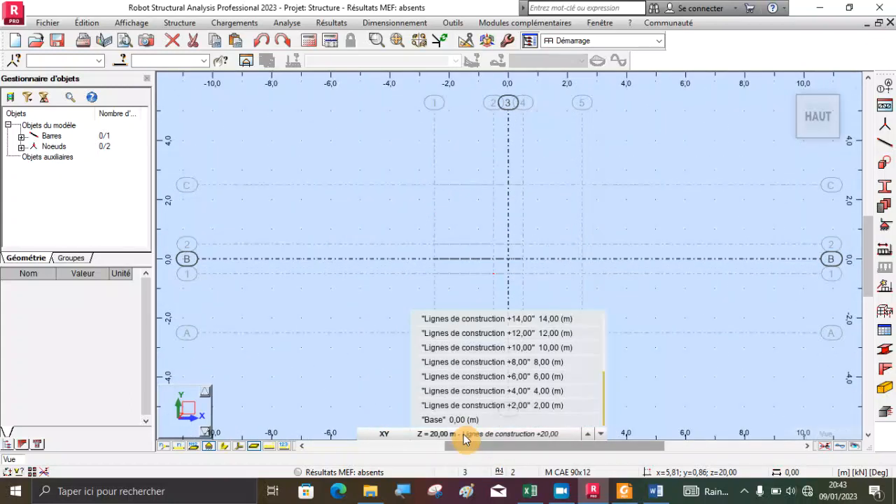
pyautogui.click(462, 424)
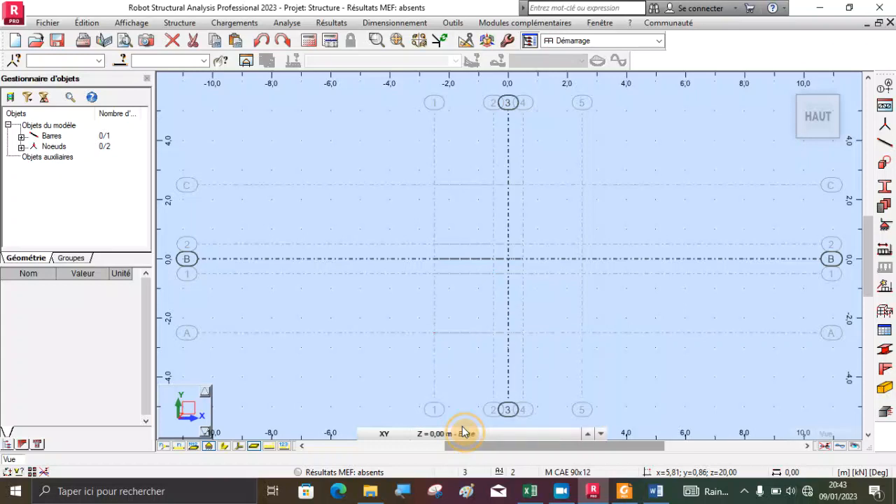
# - Draw the second leg bar in M CAE 90x12 from (-2.50; 2.50; 0.00) to (-0.50; 0.50) on the 20.00 m level
pyautogui.click(884, 145)
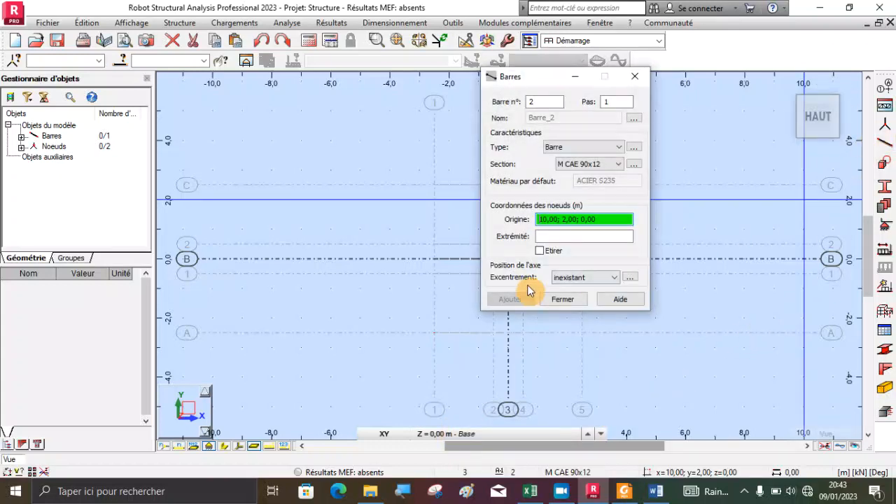
pyautogui.scroll(-3, 276, 356)
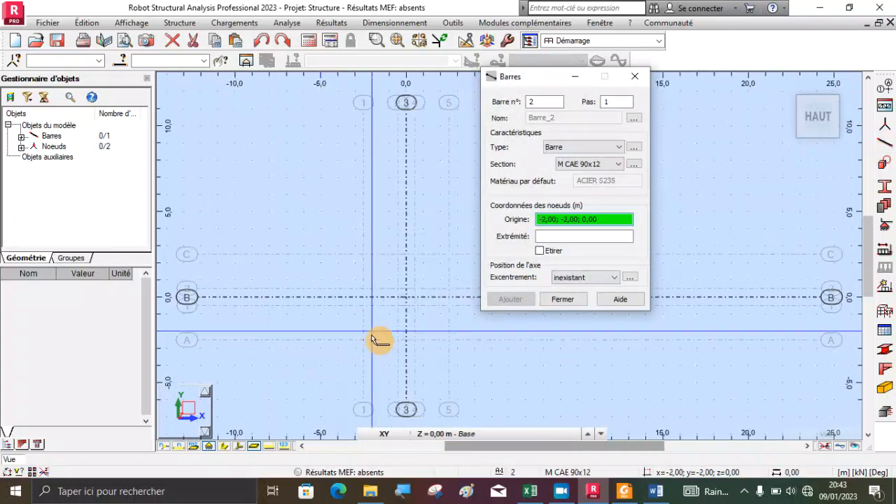
pyautogui.scroll(2, 400, 334)
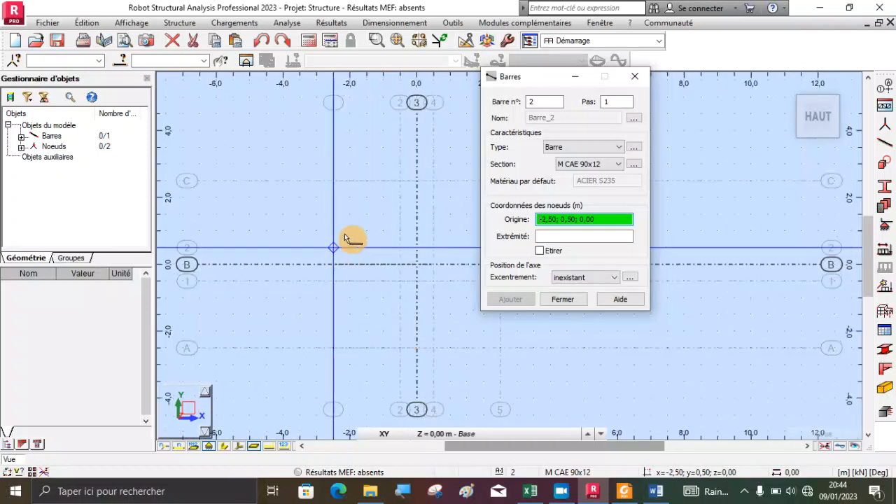
pyautogui.click(334, 182)
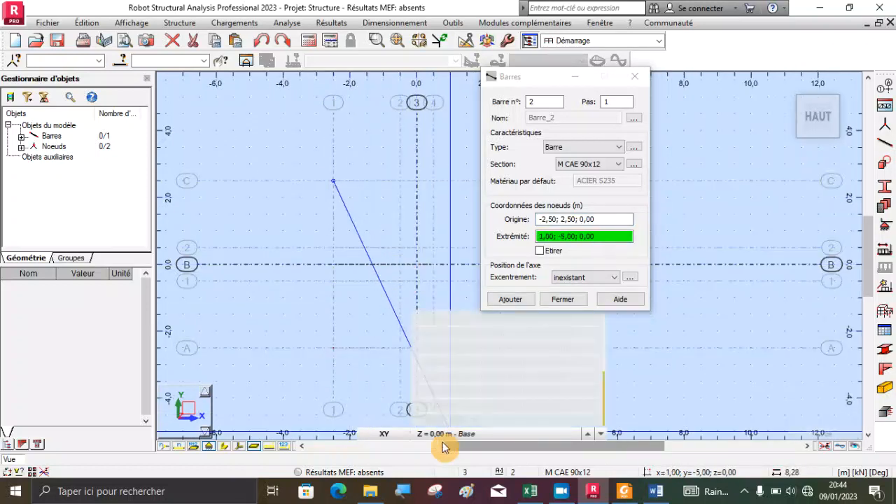
pyautogui.scroll(2, 455, 361)
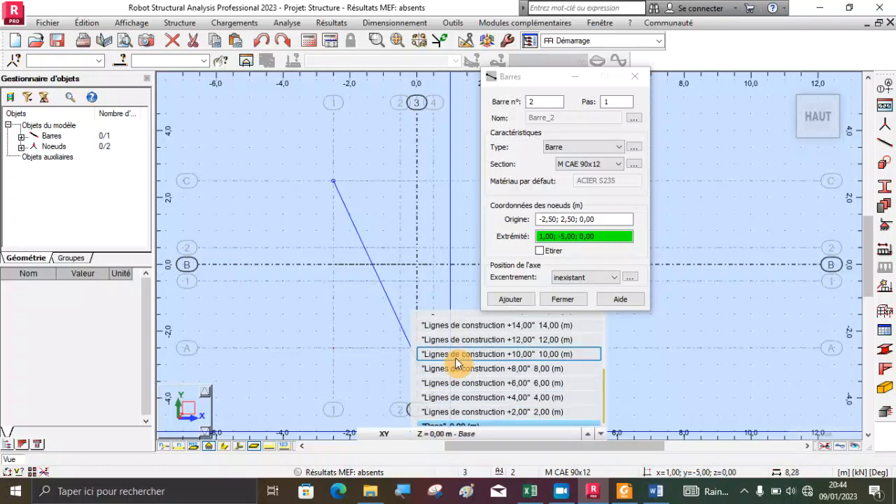
pyautogui.scroll(3, 451, 373)
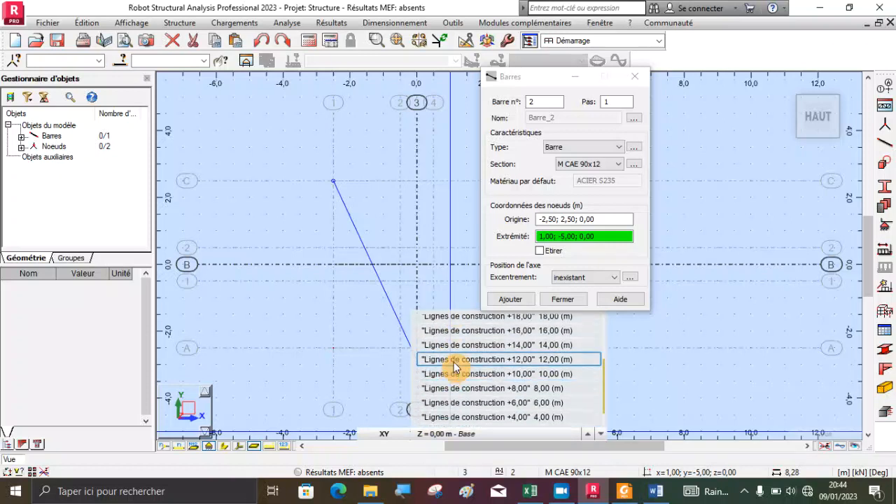
pyautogui.scroll(1, 458, 336)
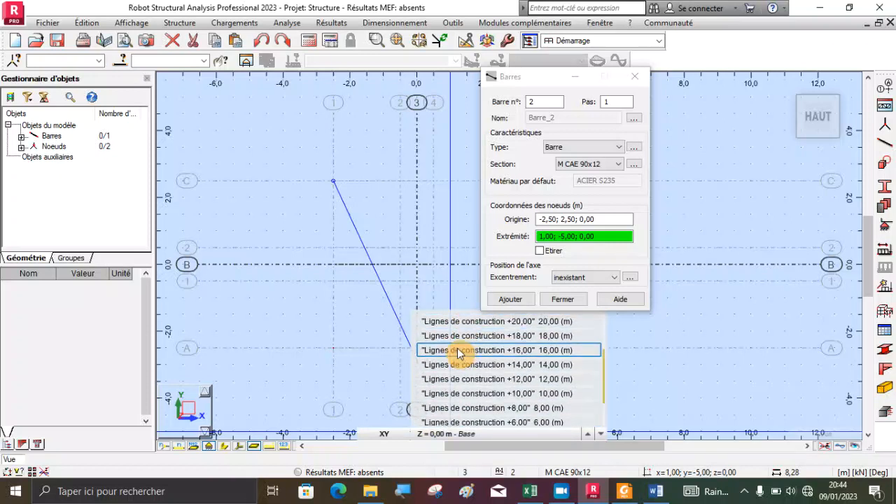
pyautogui.click(455, 324)
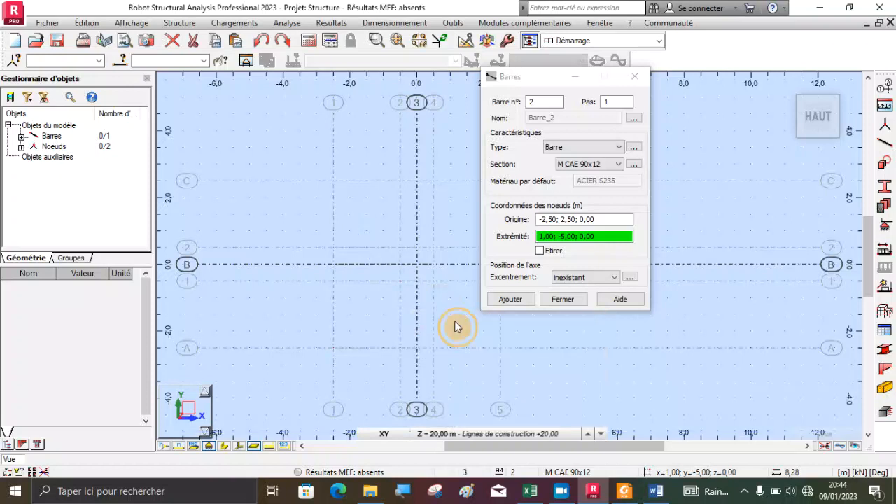
pyautogui.click(409, 254)
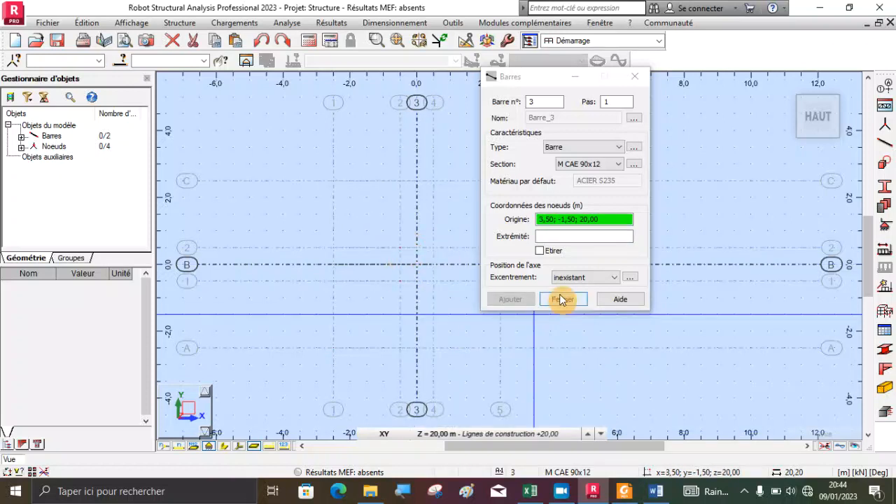
pyautogui.click(562, 299)
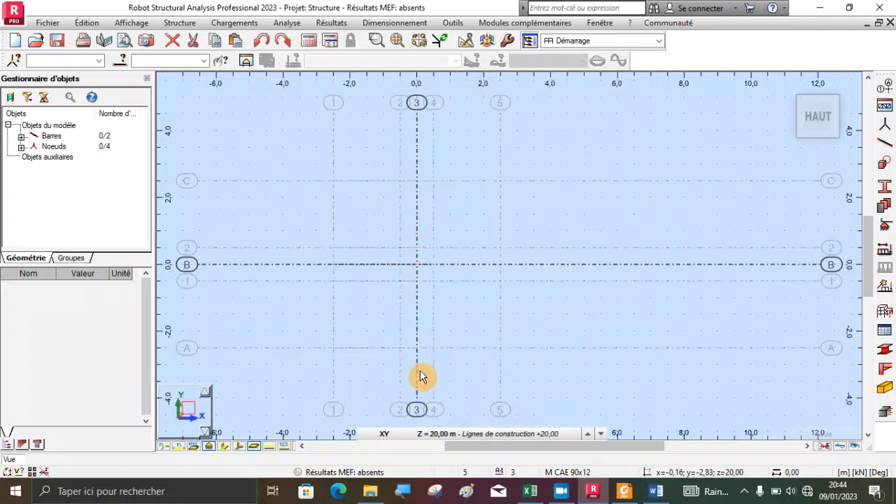
pyautogui.moveTo(409, 372); pyautogui.dragTo(279, 159)
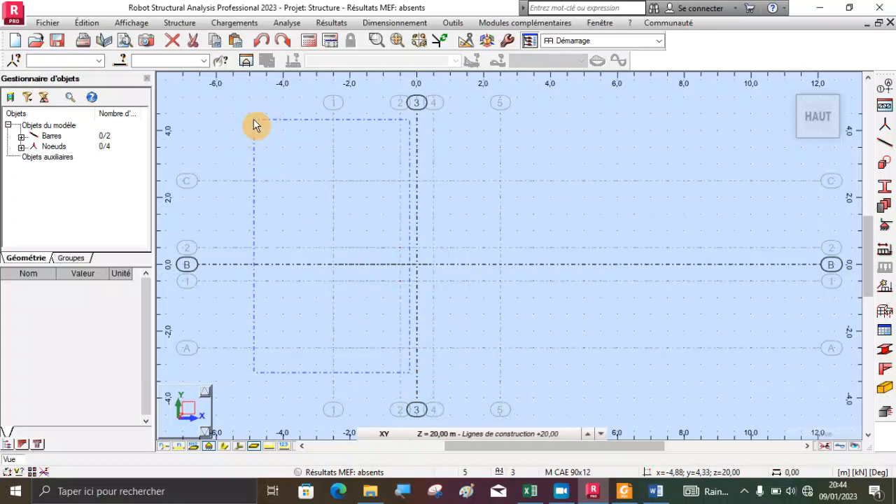
pyautogui.moveTo(254, 124); pyautogui.dragTo(254, 124)
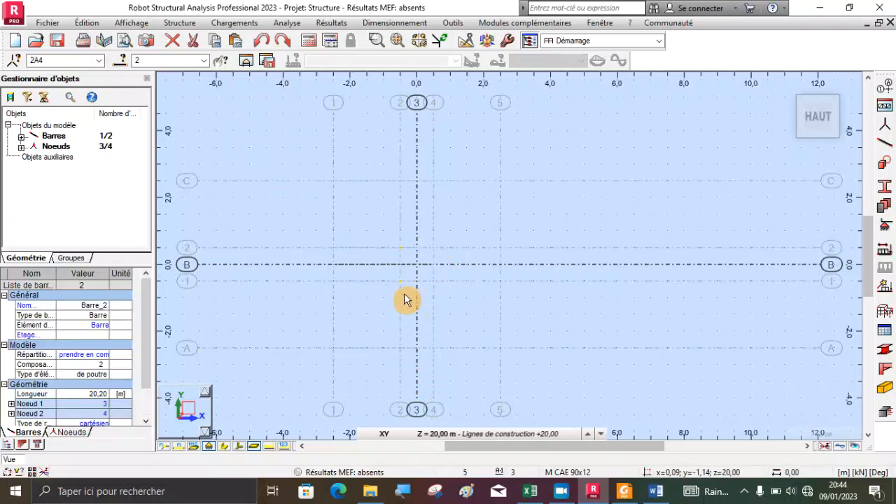
pyautogui.click(286, 196)
pyautogui.moveTo(271, 143); pyautogui.dragTo(411, 391)
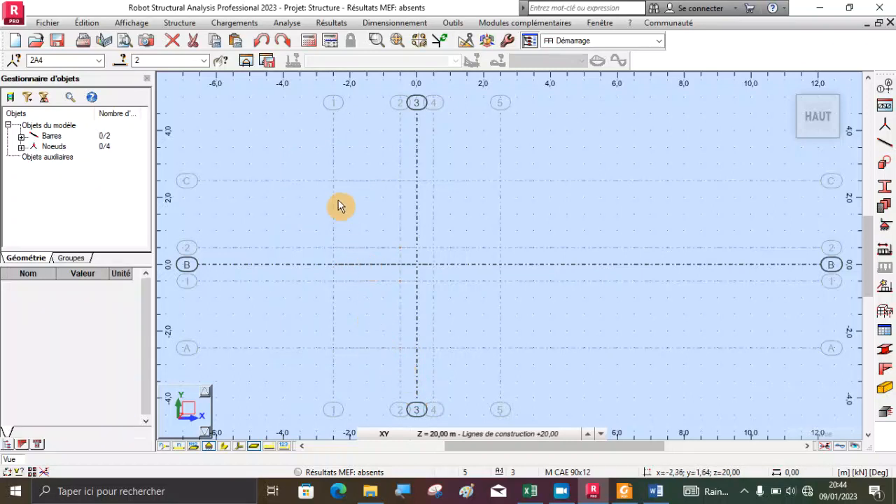
pyautogui.click(291, 132)
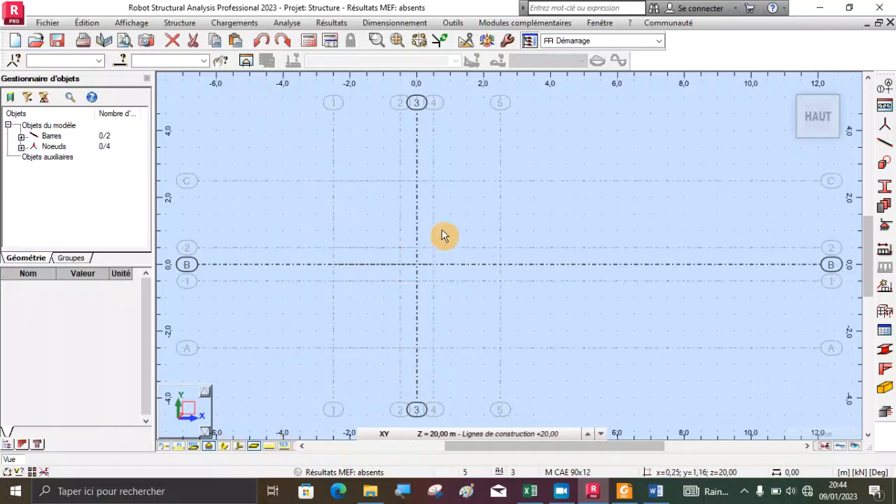
# - In the 3D view, select both leg bars together with their end nodes
pyautogui.click(786, 88)
pyautogui.keyDown('shift'); pyautogui.moveTo(484, 210); pyautogui.dragTo(485, 325, button='middle'); pyautogui.keyUp('shift')
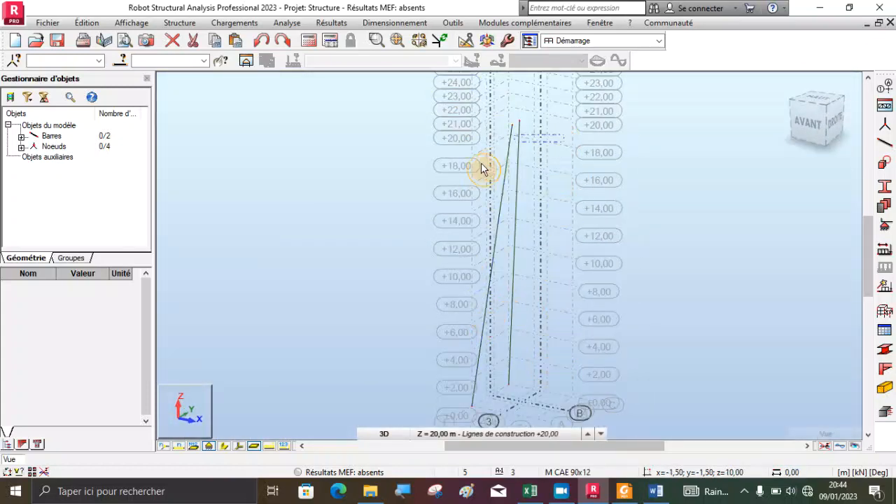
pyautogui.moveTo(482, 164); pyautogui.dragTo(474, 233)
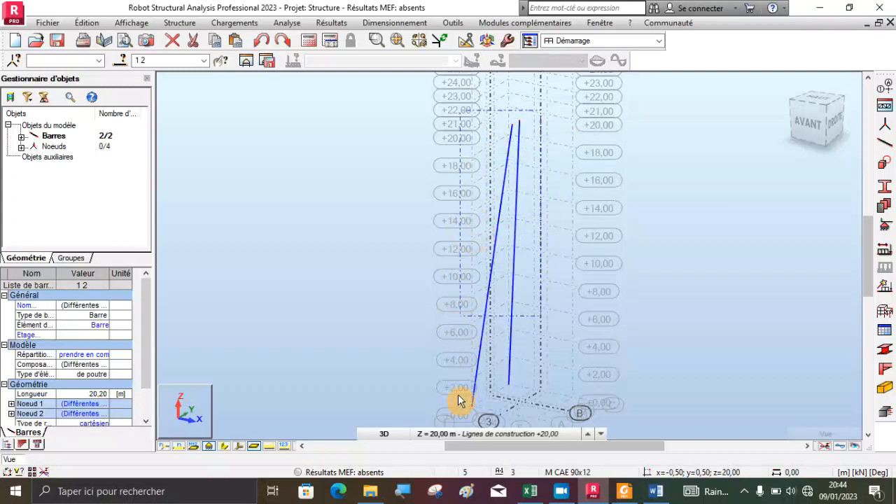
pyautogui.moveTo(430, 413); pyautogui.dragTo(431, 413)
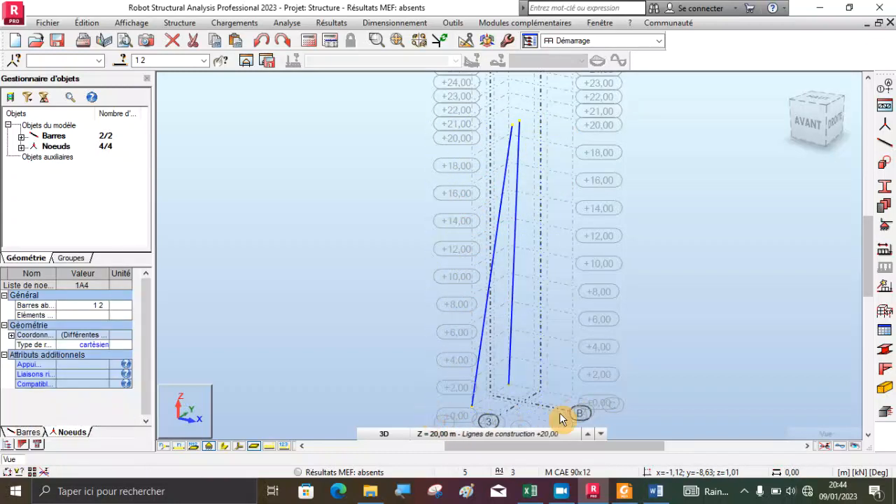
# - Mirror the two selected leg bars as copies about the vertical YZ plane at position 0.00 m
pyautogui.scroll(-2, 494, 317)
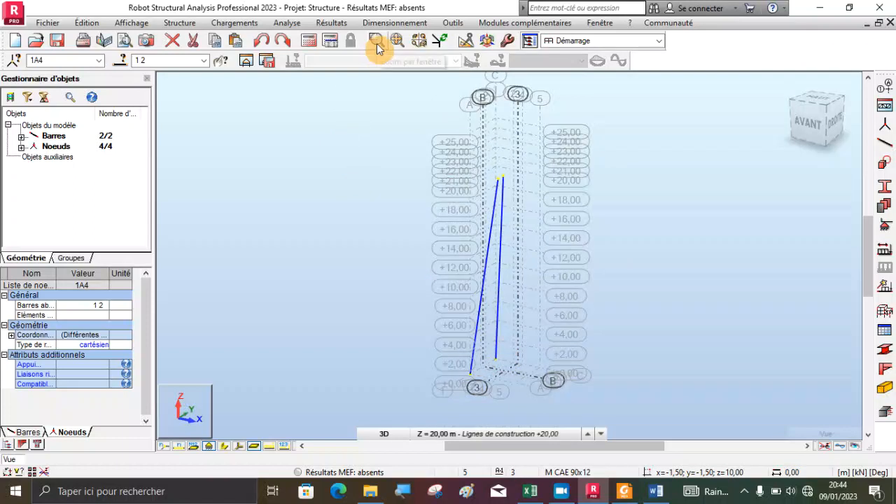
pyautogui.click(462, 42)
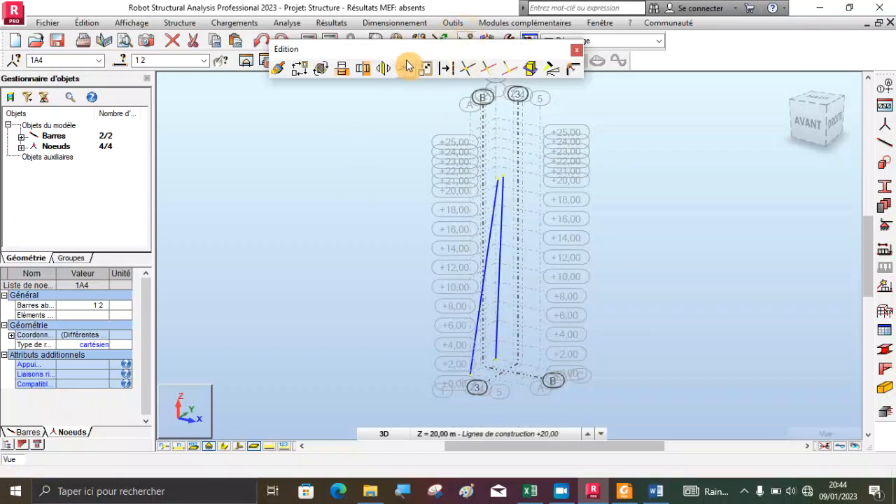
pyautogui.click(366, 70)
pyautogui.scroll(5, 504, 369)
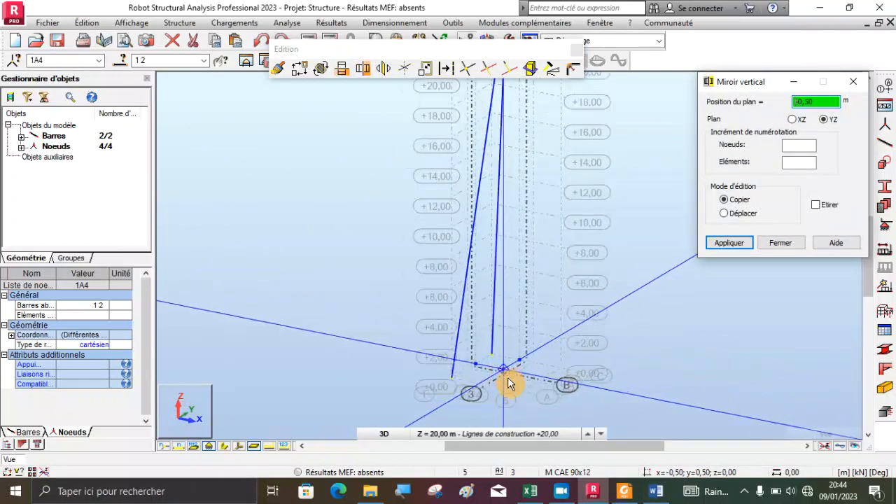
pyautogui.scroll(-2, 525, 317)
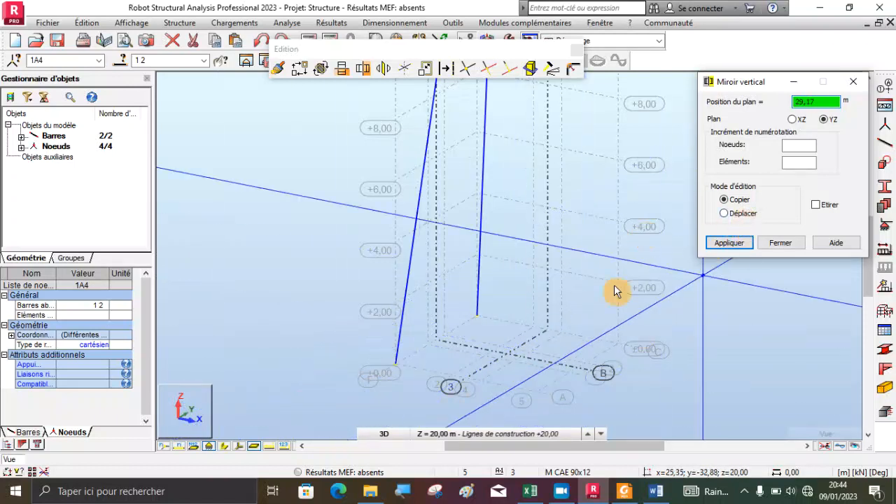
pyautogui.click(507, 357)
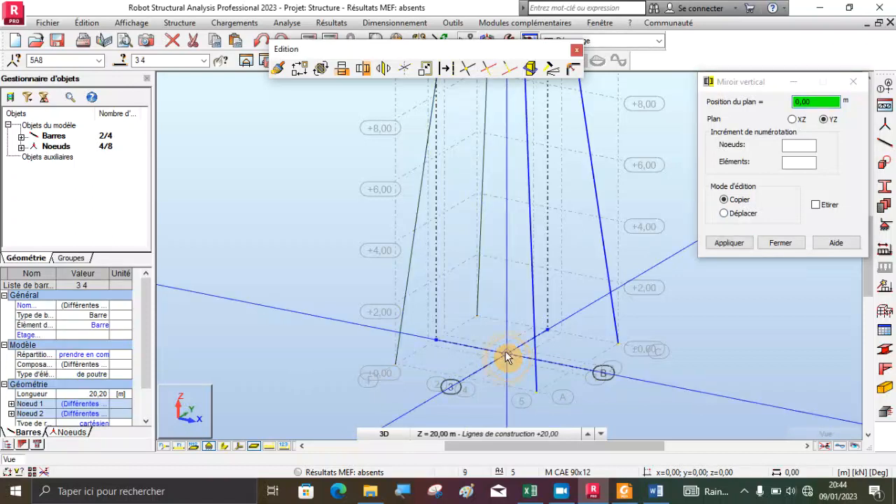
pyautogui.click(781, 242)
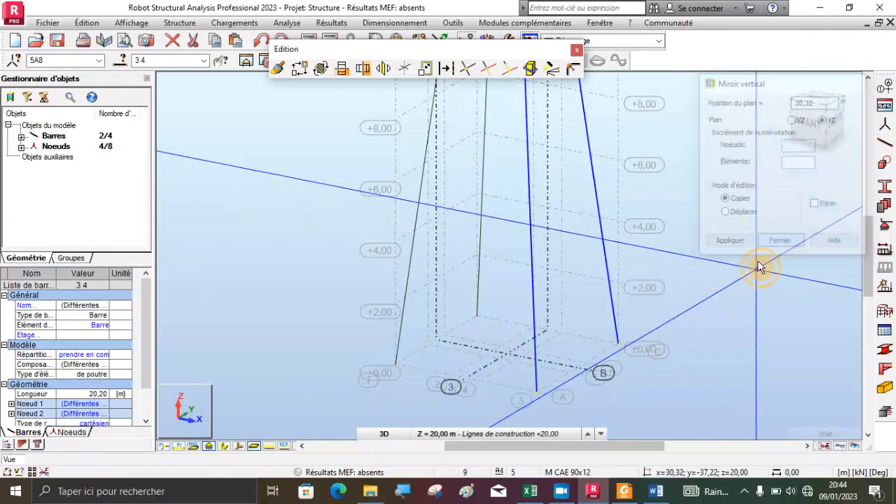
# - Clear the bar selection and display the section profiles of the four tower legs in the 3D view
pyautogui.click(473, 394)
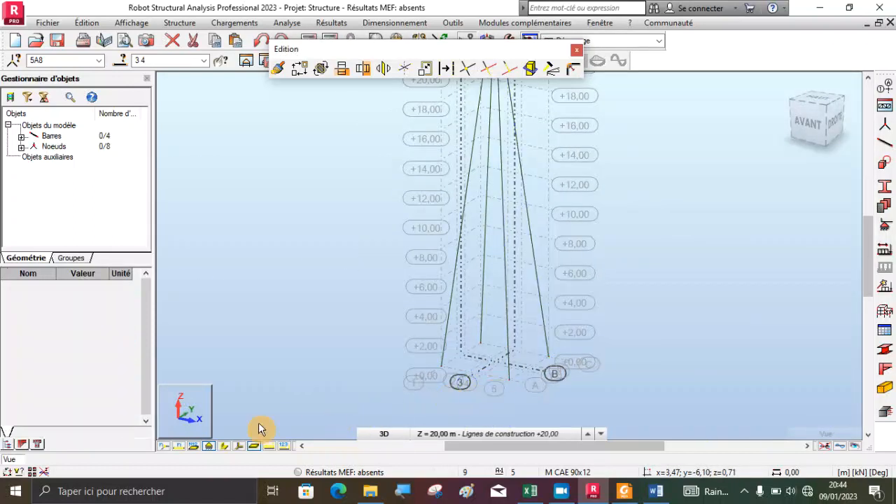
pyautogui.click(225, 446)
pyautogui.scroll(5, 499, 336)
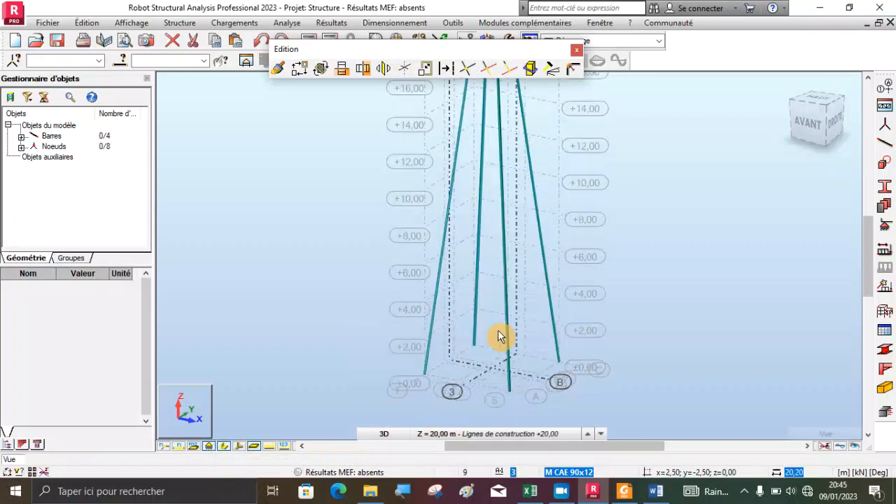
# - Examine the orientation of the angle sections at the base of the rear leg and the front leg
pyautogui.scroll(6, 460, 357)
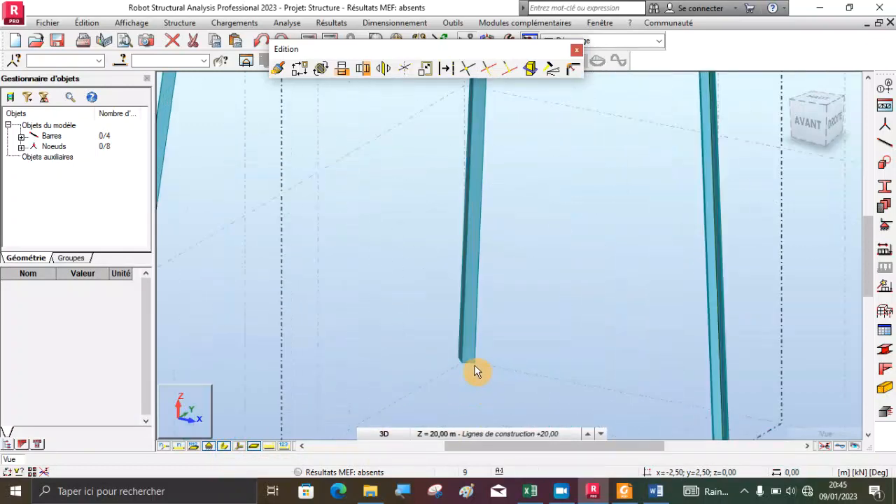
pyautogui.scroll(2, 440, 345)
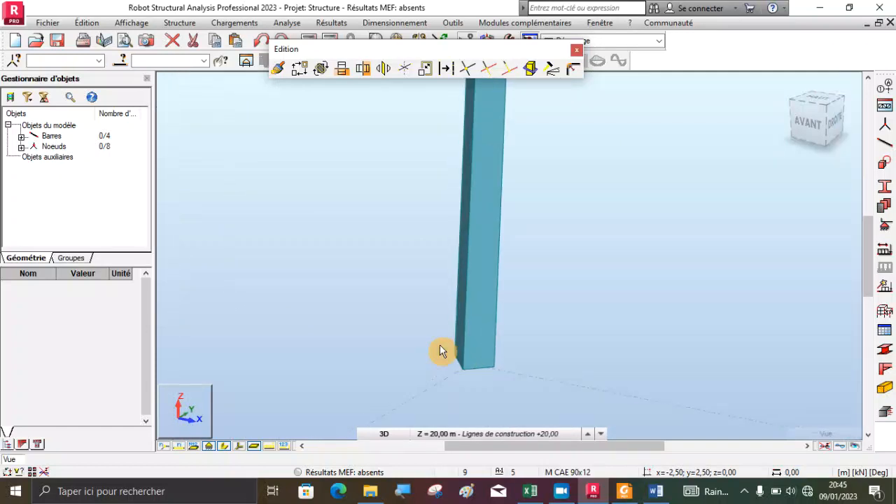
pyautogui.scroll(-3, 503, 359)
pyautogui.scroll(-5, 502, 357)
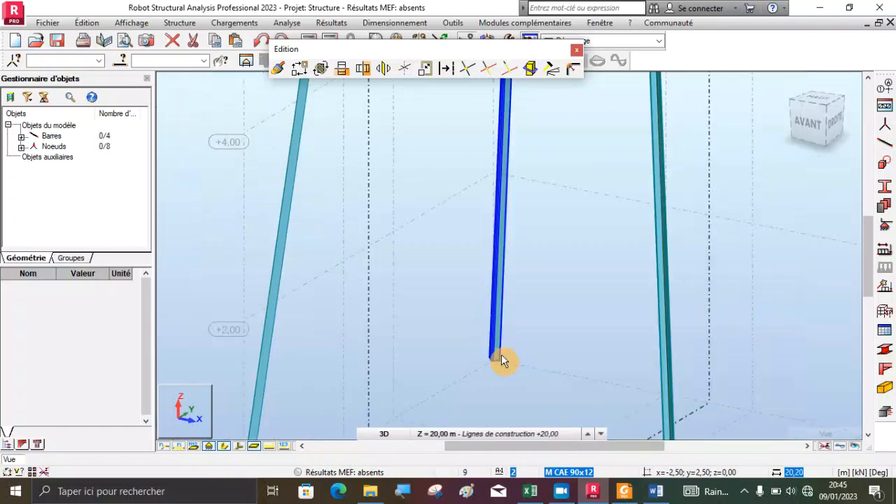
pyautogui.scroll(-4, 595, 343)
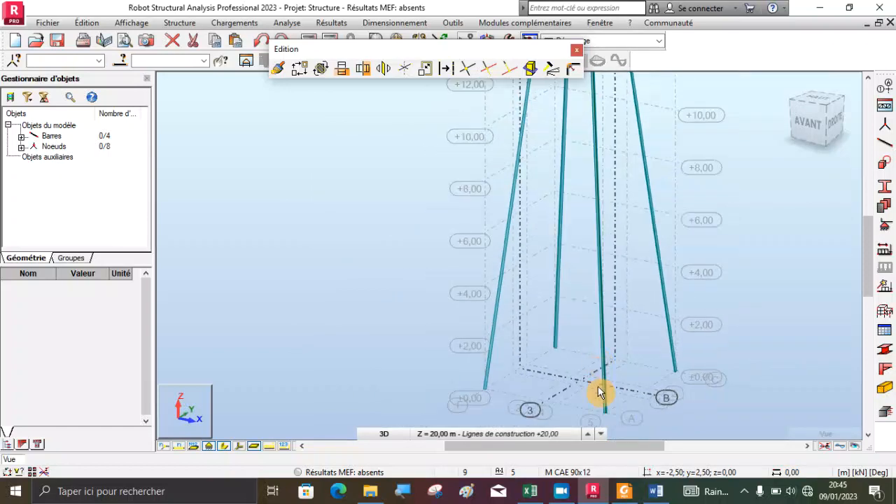
pyautogui.scroll(-1, 609, 415)
pyautogui.scroll(5, 598, 416)
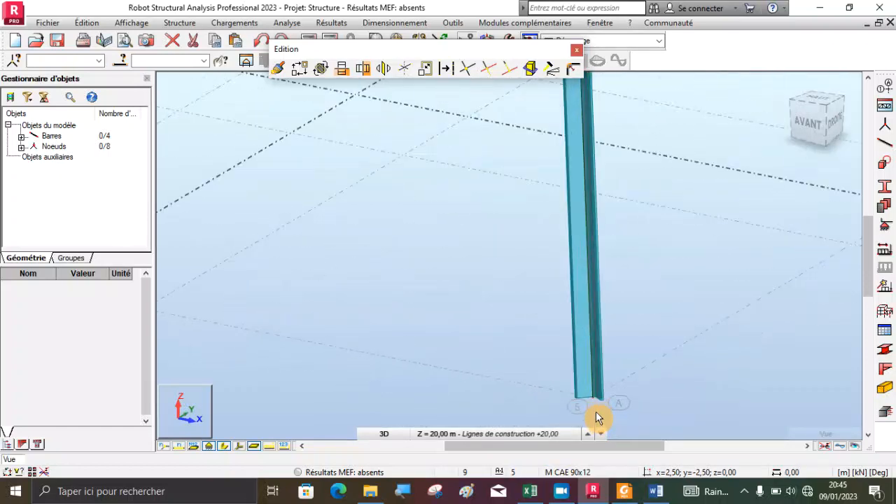
pyautogui.scroll(-4, 536, 412)
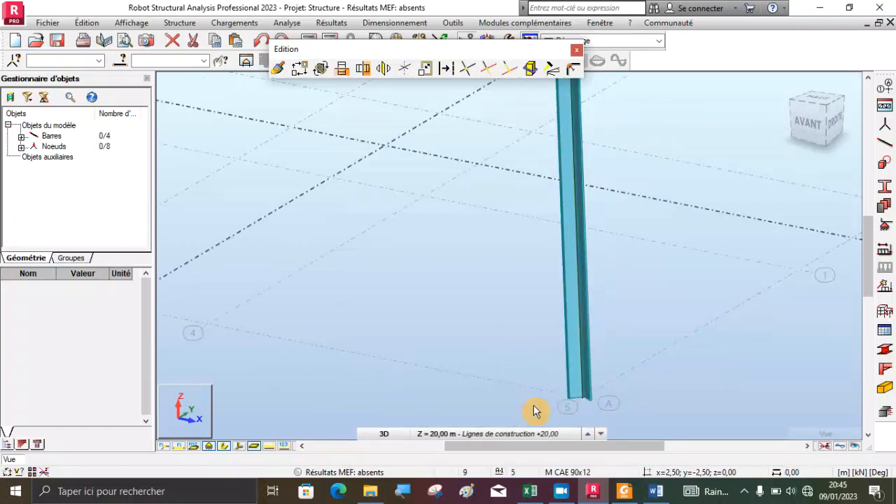
pyautogui.scroll(-5, 522, 413)
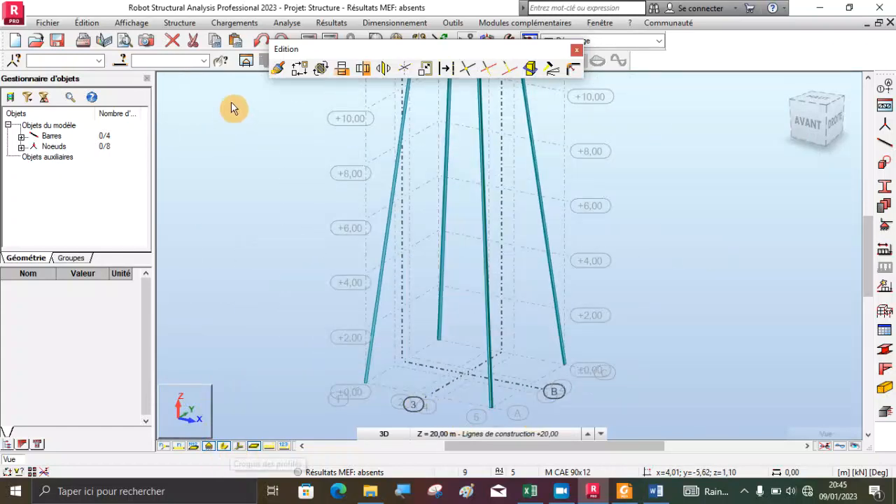
# - Open the gamma angle settings for orienting the leg sections, with the rear leg's base in close view
pyautogui.click(179, 23)
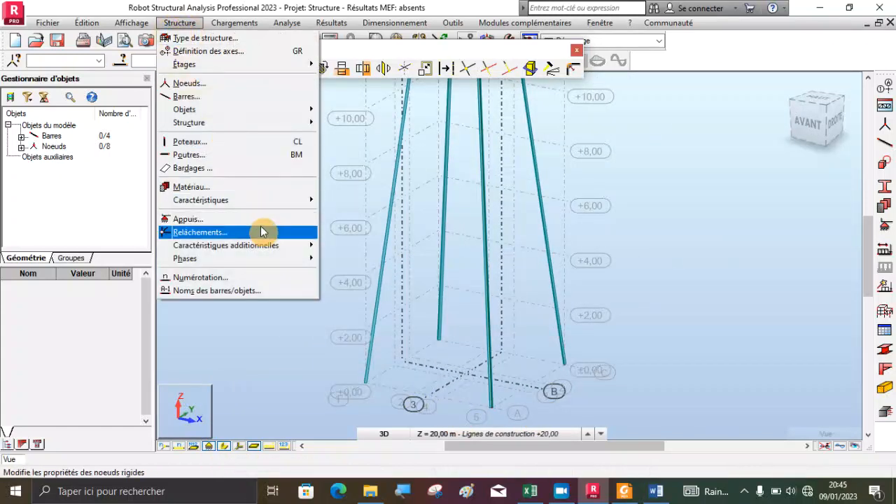
pyautogui.moveTo(272, 248)
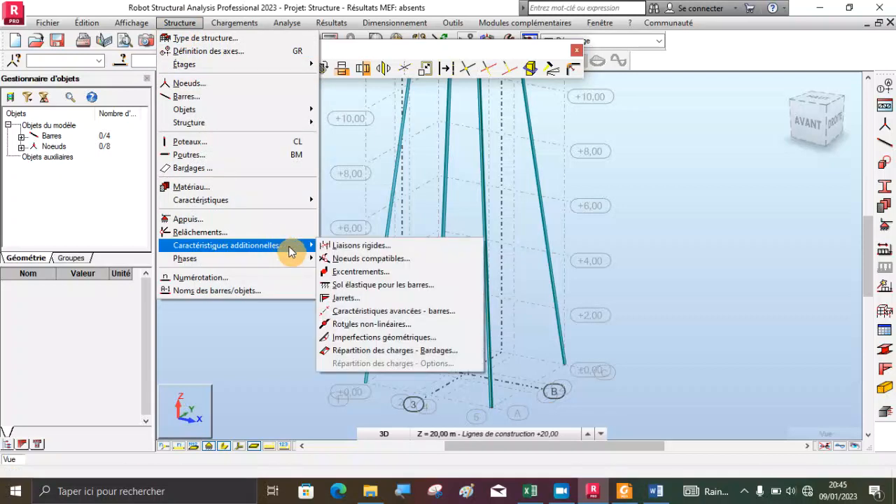
pyautogui.moveTo(299, 201)
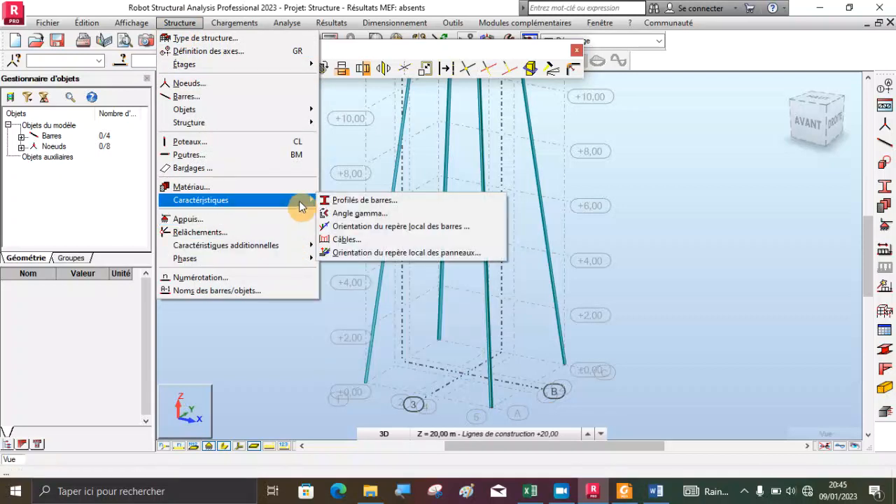
pyautogui.click(348, 215)
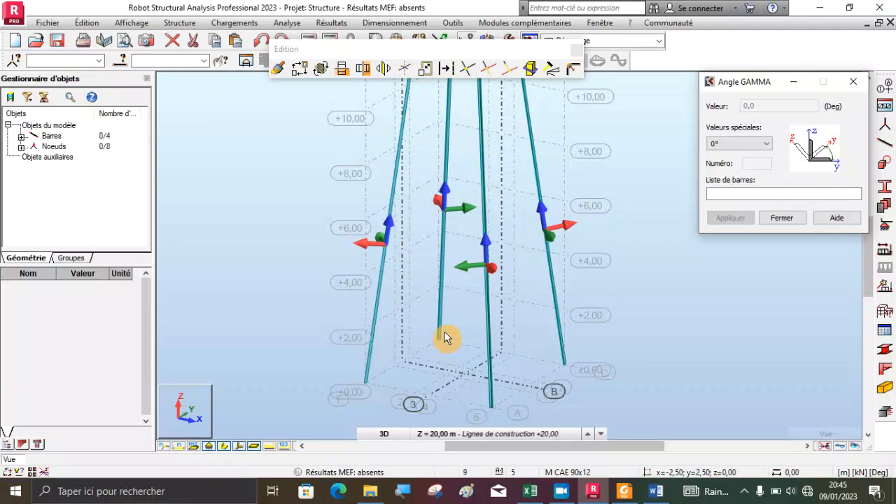
pyautogui.scroll(5, 443, 336)
pyautogui.scroll(-2, 423, 361)
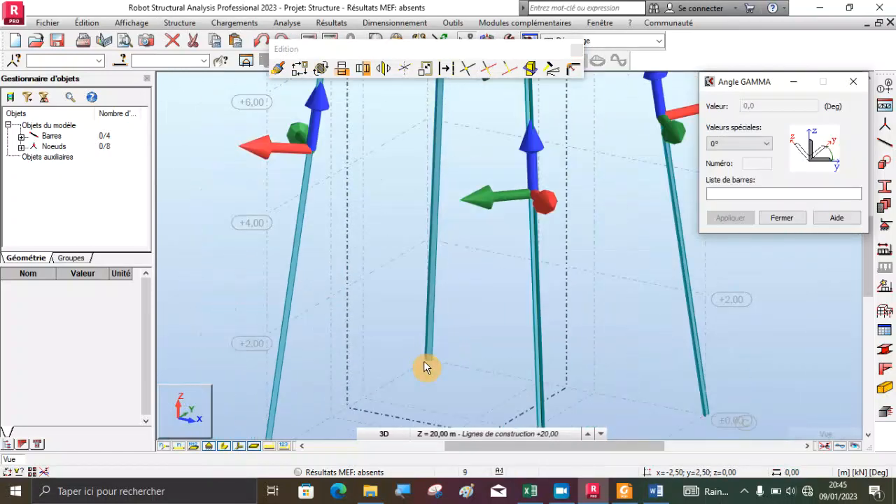
# - Apply a defined Gamma angle of 225° to the rear tower leg, bar 2
pyautogui.scroll(-1, 424, 360)
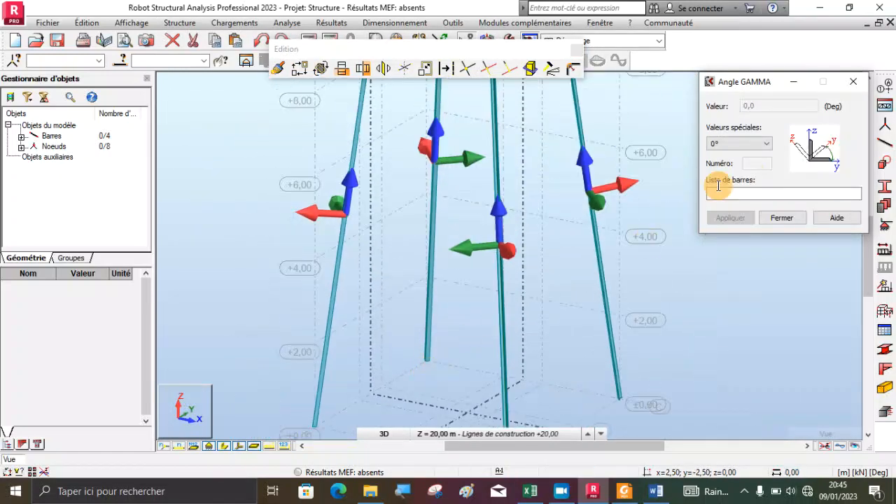
pyautogui.click(728, 145)
pyautogui.click(726, 207)
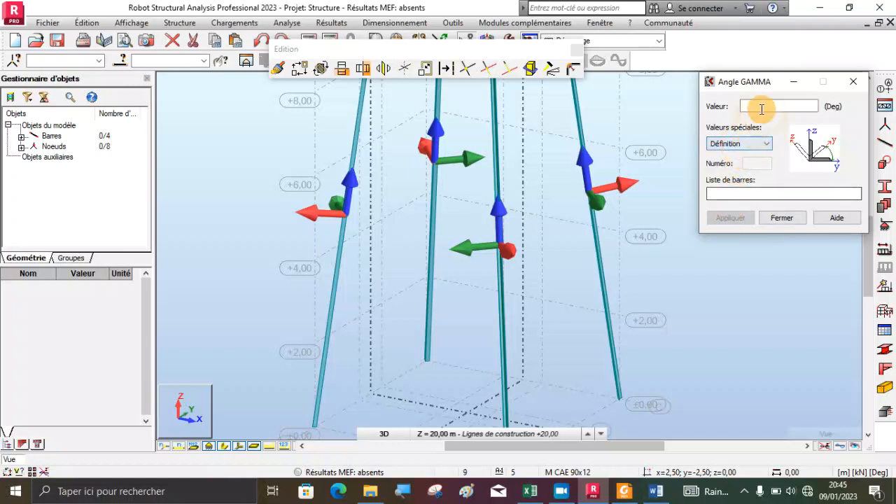
pyautogui.click(761, 106)
pyautogui.write('225')
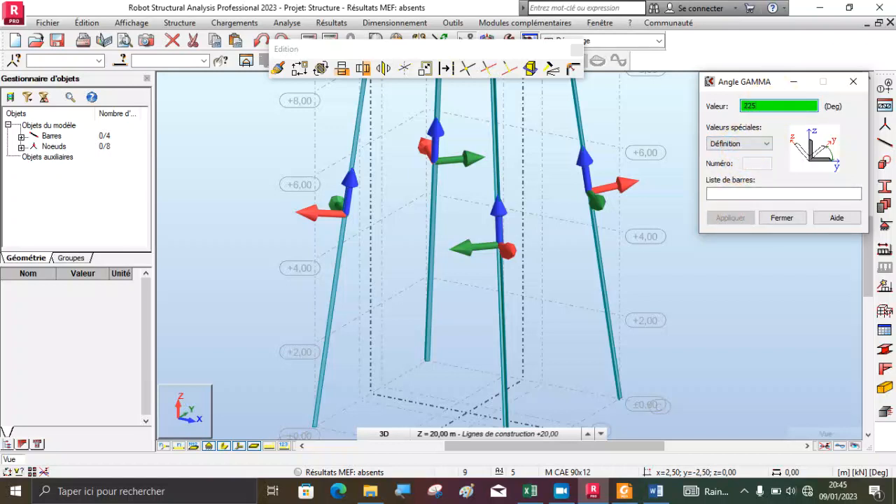
pyautogui.click(739, 193)
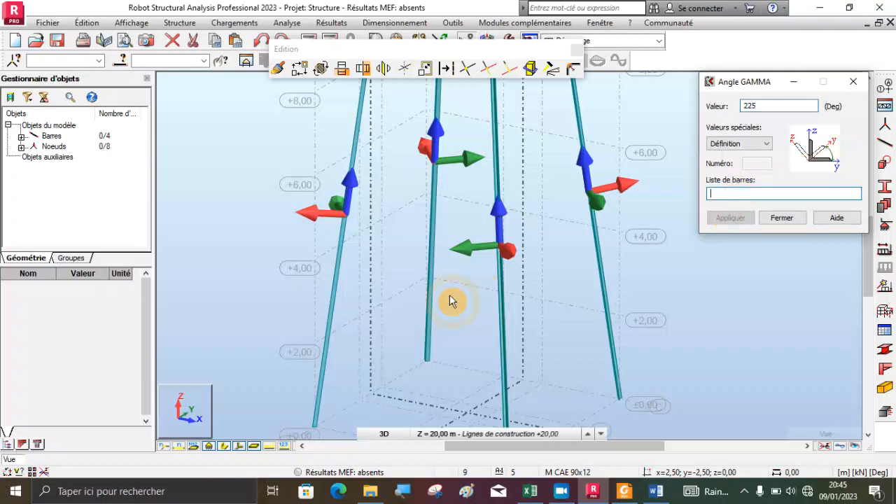
pyautogui.scroll(4, 454, 342)
pyautogui.click(385, 350)
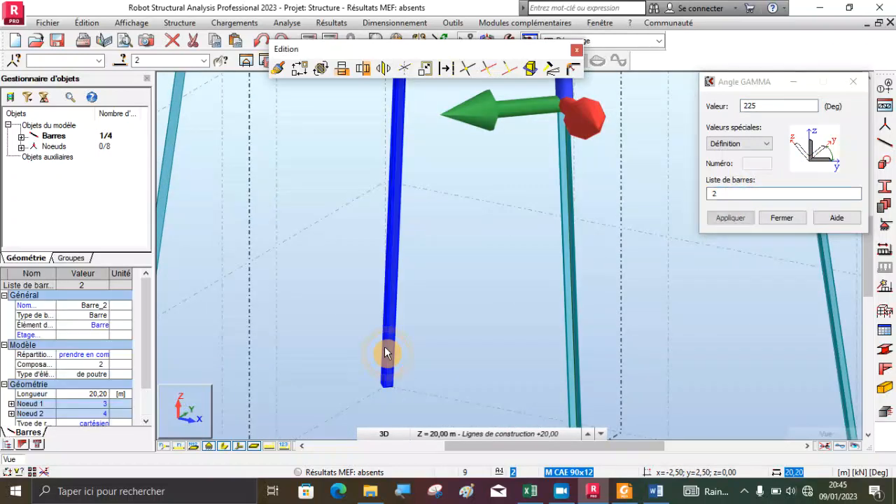
pyautogui.click(719, 219)
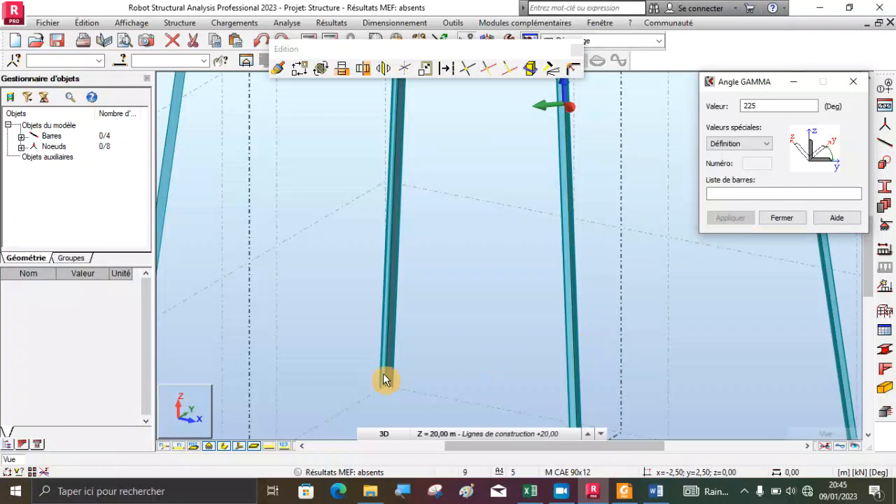
# - Apply the same 225° Gamma angle to the other three tower legs, bars 4, 3 and 1
pyautogui.scroll(5, 385, 382)
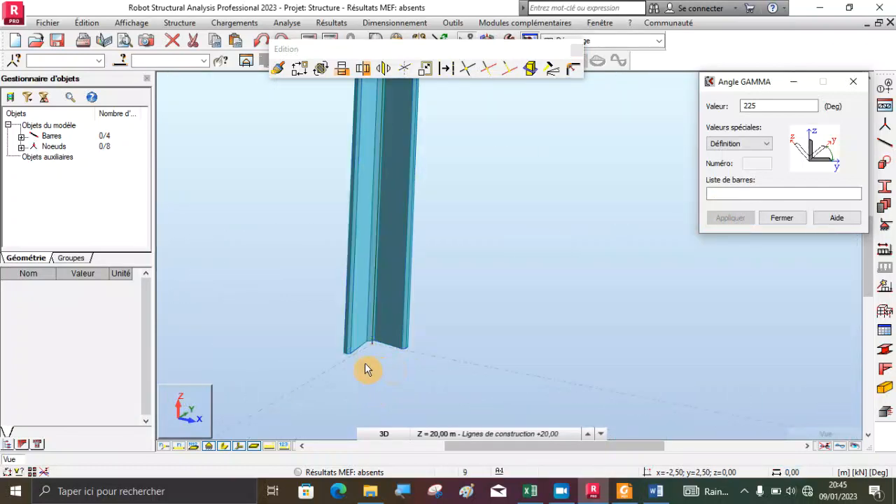
pyautogui.scroll(-4, 372, 308)
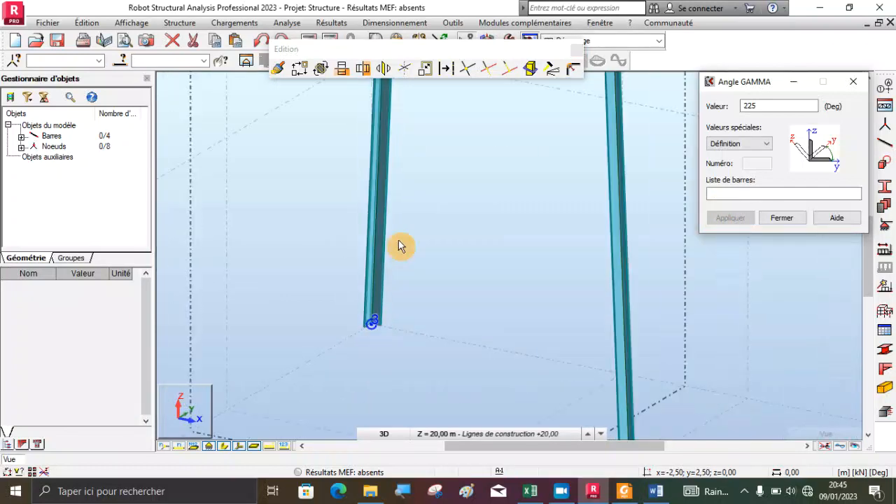
pyautogui.scroll(-4, 425, 264)
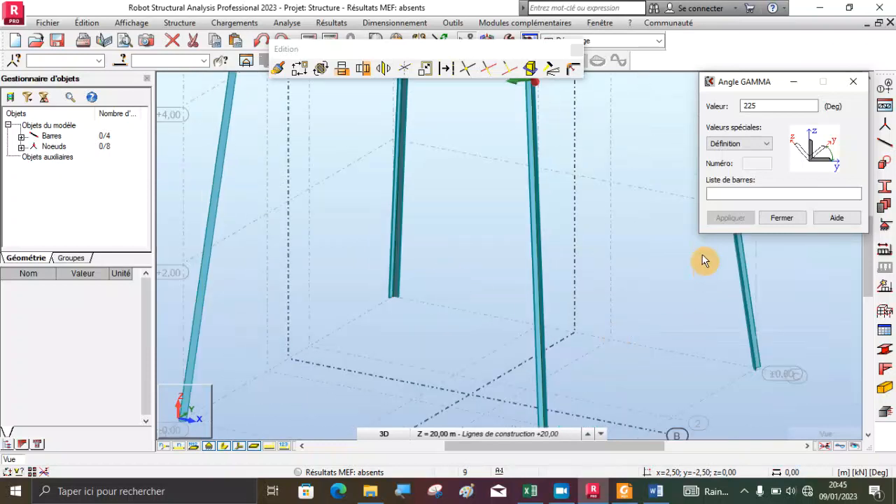
pyautogui.click(749, 336)
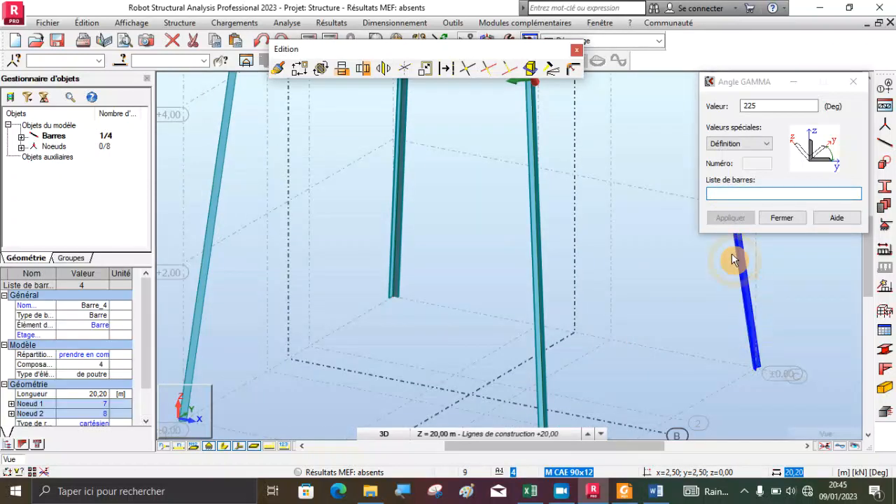
pyautogui.click(729, 217)
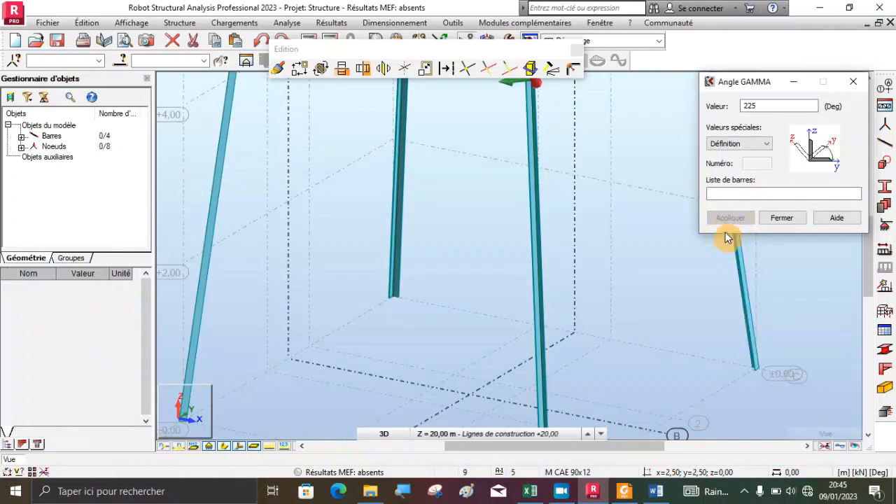
pyautogui.click(541, 361)
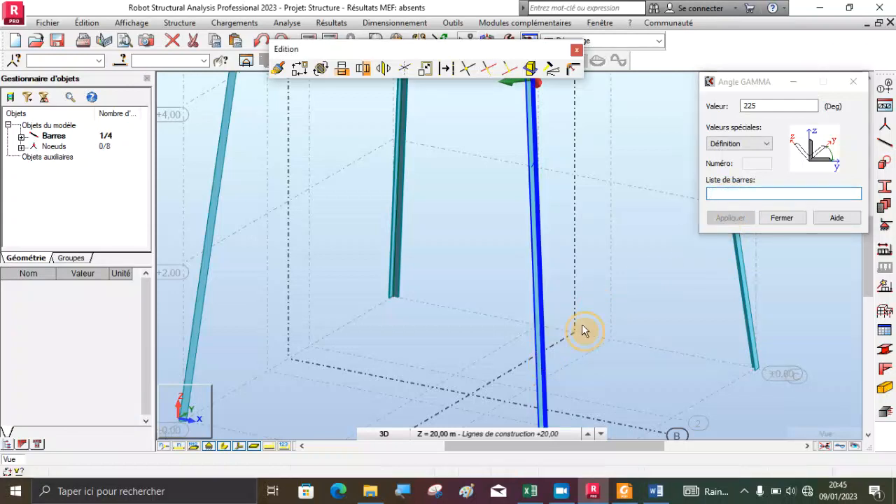
pyautogui.click(730, 218)
pyautogui.scroll(2, 567, 265)
pyautogui.scroll(-1, 567, 264)
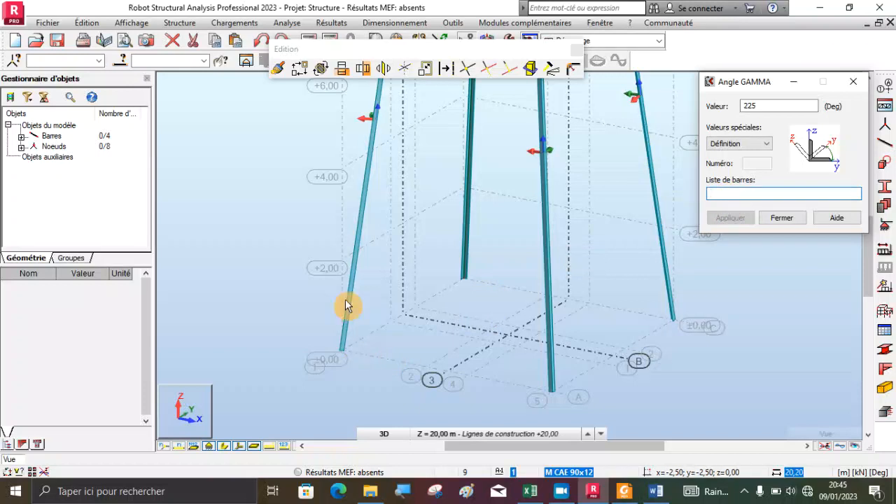
pyautogui.click(349, 300)
pyautogui.click(731, 218)
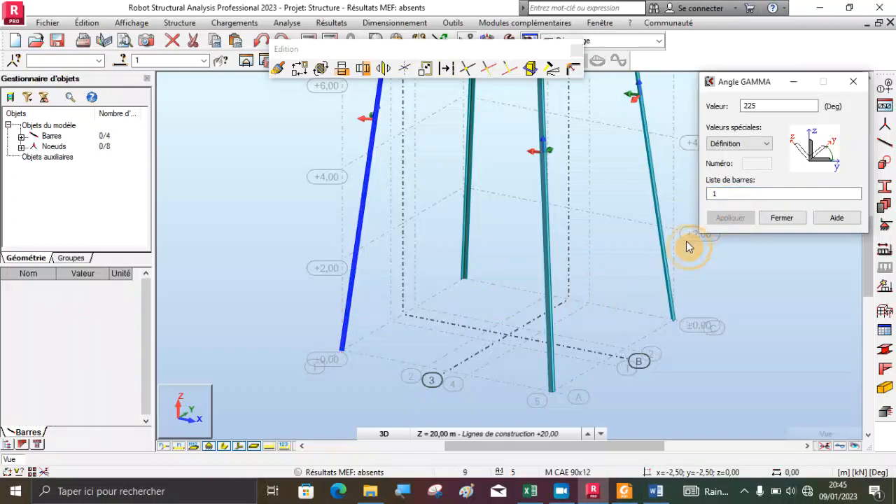
# - Inspect the section orientation of the four legs by rotating the 3D model
pyautogui.scroll(2, 364, 350)
pyautogui.rightClick(424, 202)
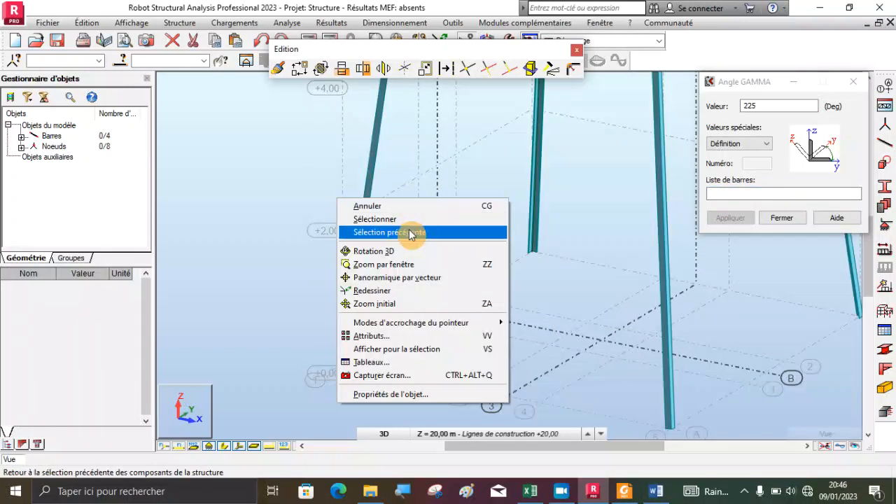
pyautogui.click(414, 250)
pyautogui.moveTo(456, 292); pyautogui.dragTo(428, 364)
pyautogui.moveTo(318, 282); pyautogui.dragTo(610, 306)
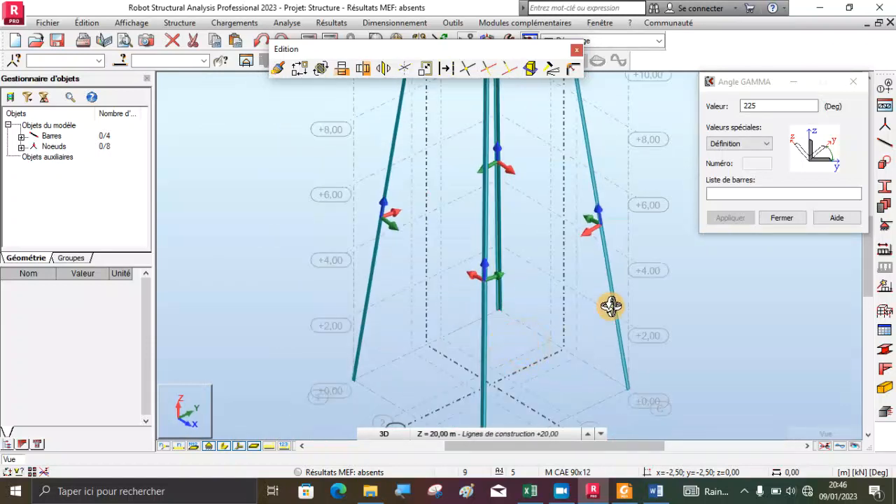
# - Close the Gamma angle dialog, consult the tower elevation in PYLONE.pdf in Foxit PDF Reader, and return to Robot Structural Analysis
pyautogui.click(778, 218)
pyautogui.moveTo(608, 284); pyautogui.dragTo(472, 375)
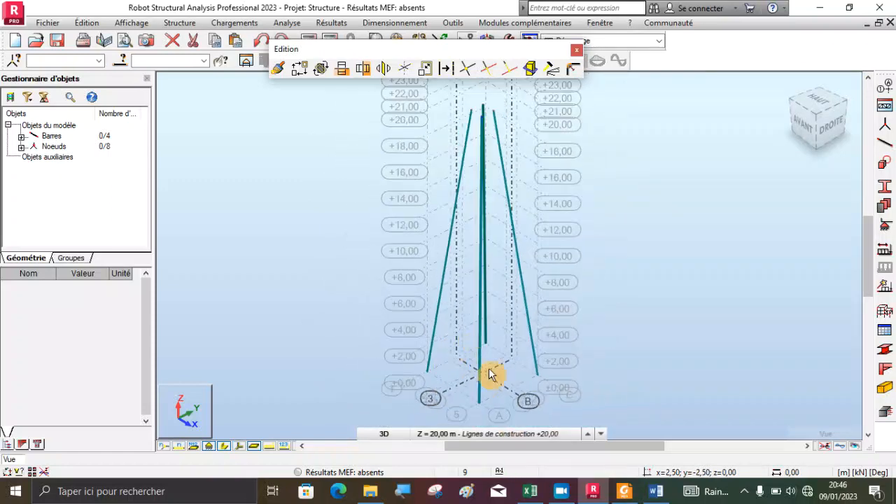
pyautogui.click(626, 492)
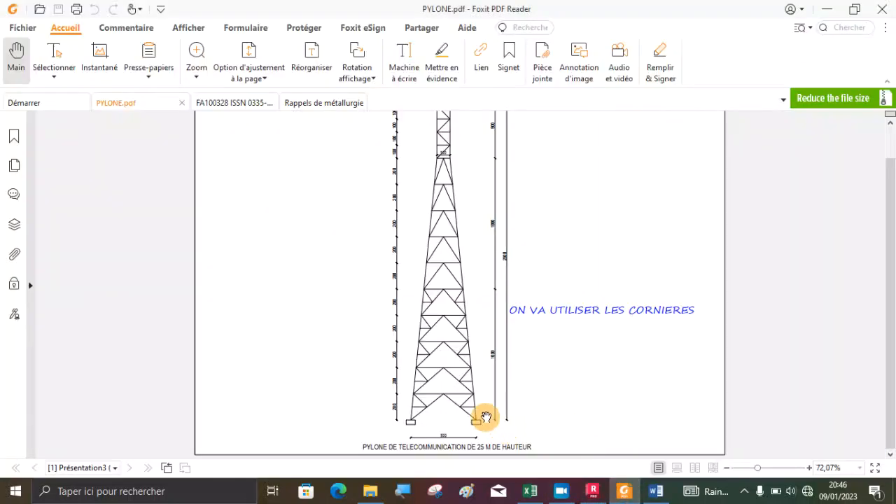
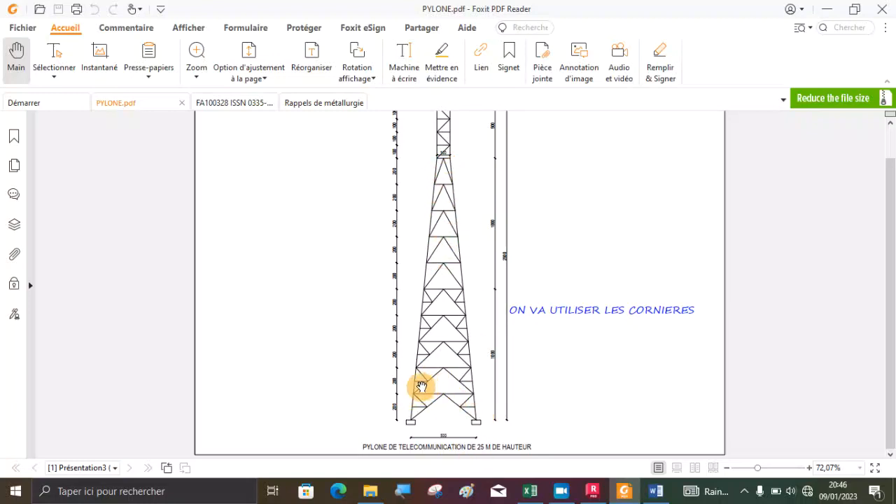
pyautogui.click(595, 492)
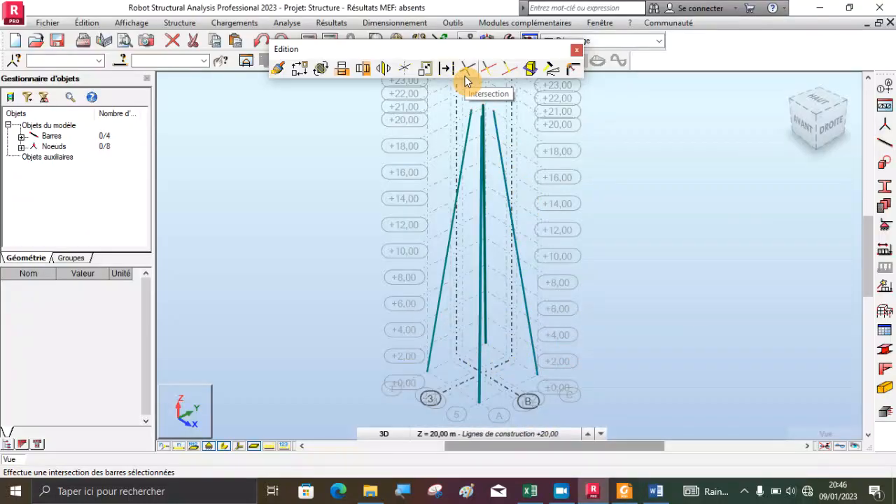
pyautogui.click(447, 74)
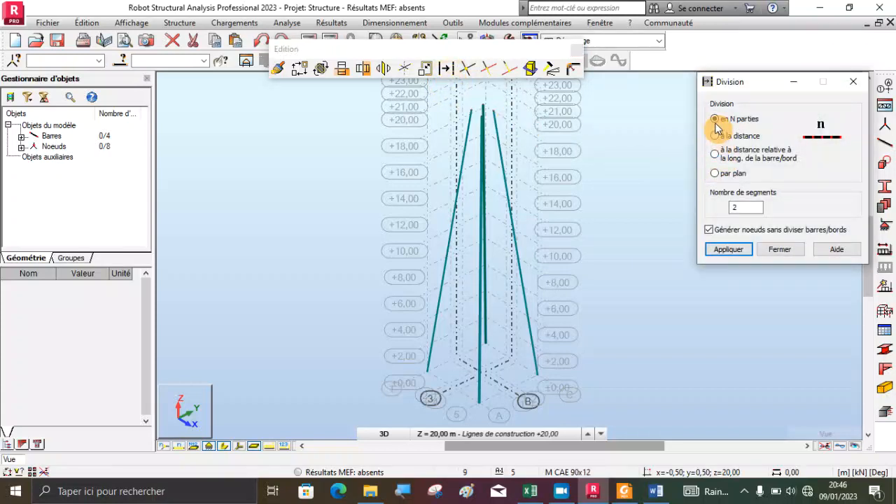
pyautogui.doubleClick(743, 207)
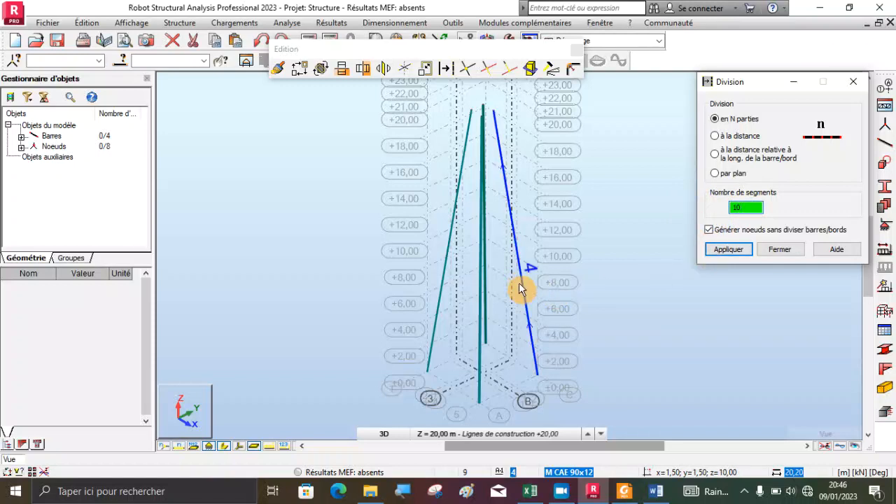
pyautogui.press('Escape')
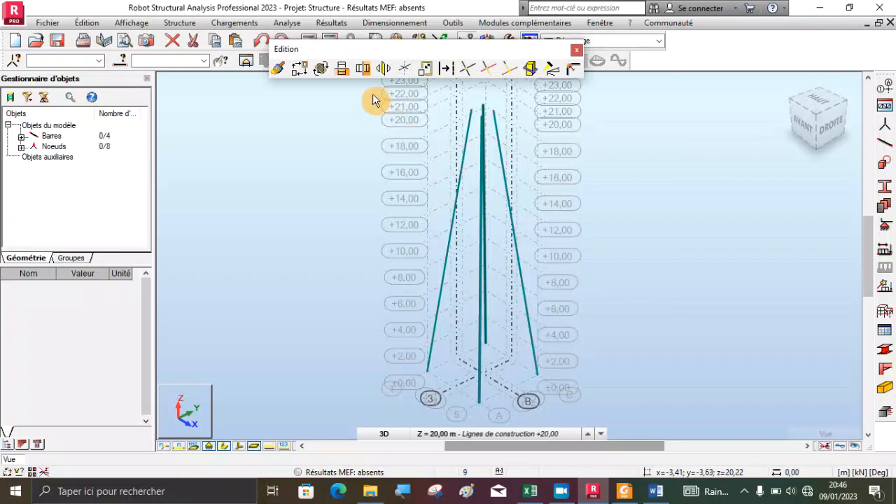
# - Divide all four tower legs into 10 segments, generating nodes without splitting the bars
pyautogui.moveTo(372, 95); pyautogui.dragTo(610, 426)
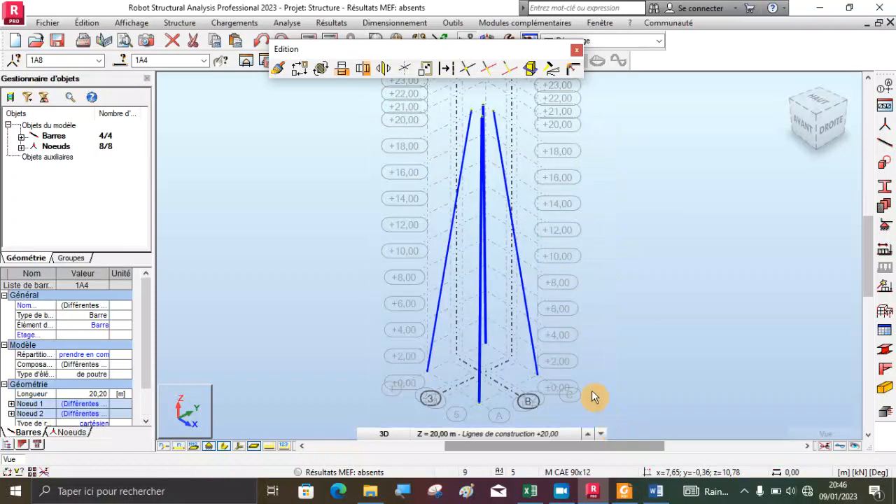
pyautogui.click(446, 71)
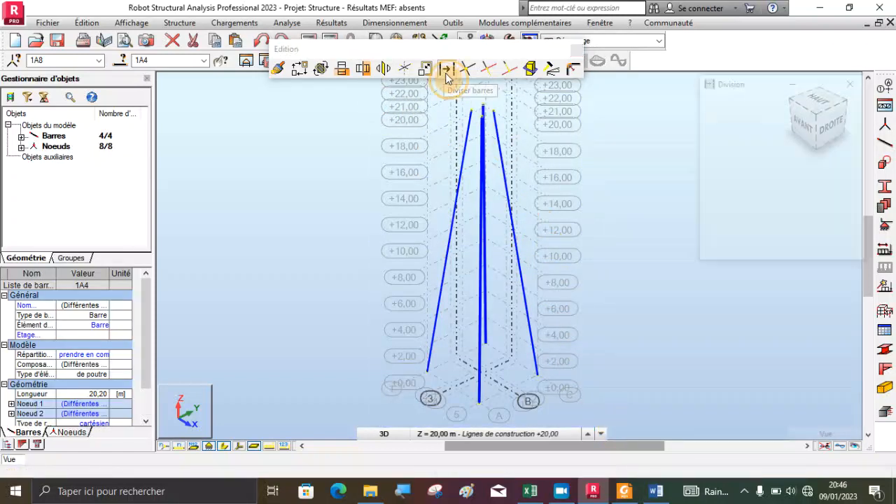
pyautogui.doubleClick(747, 208)
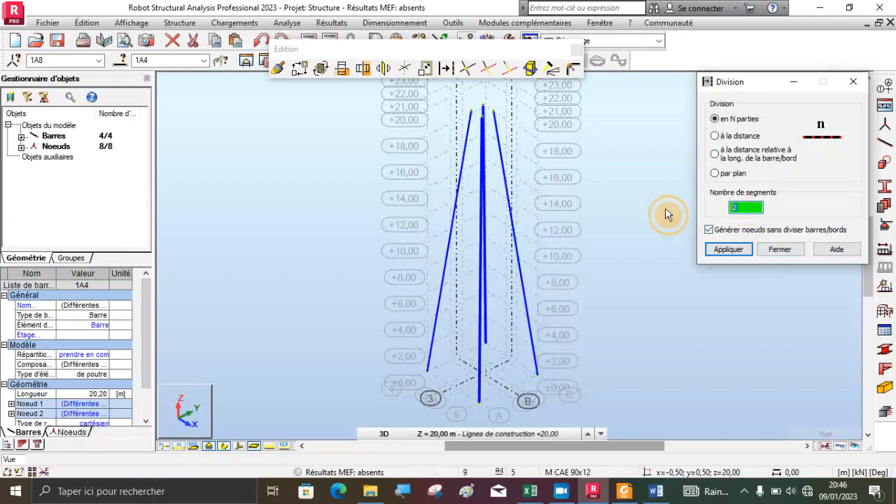
pyautogui.click(728, 250)
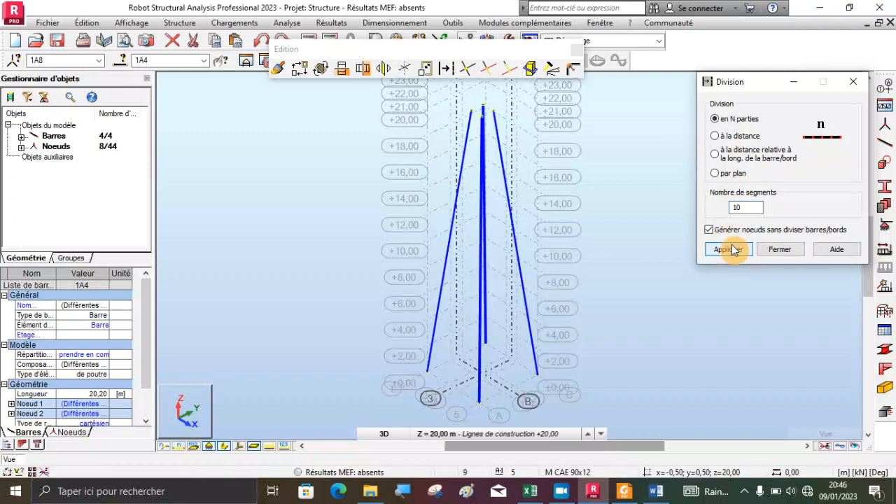
pyautogui.click(780, 252)
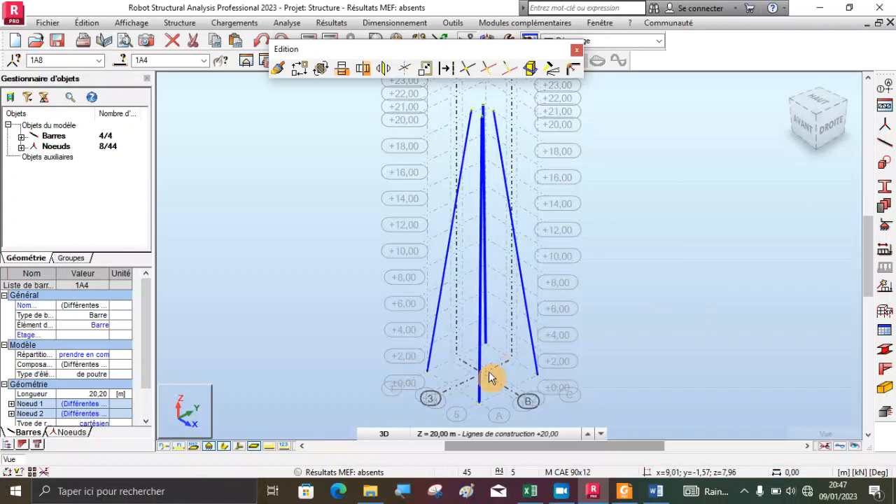
# - Clear the bar selection and display the node numbers on the model
pyautogui.scroll(2, 480, 377)
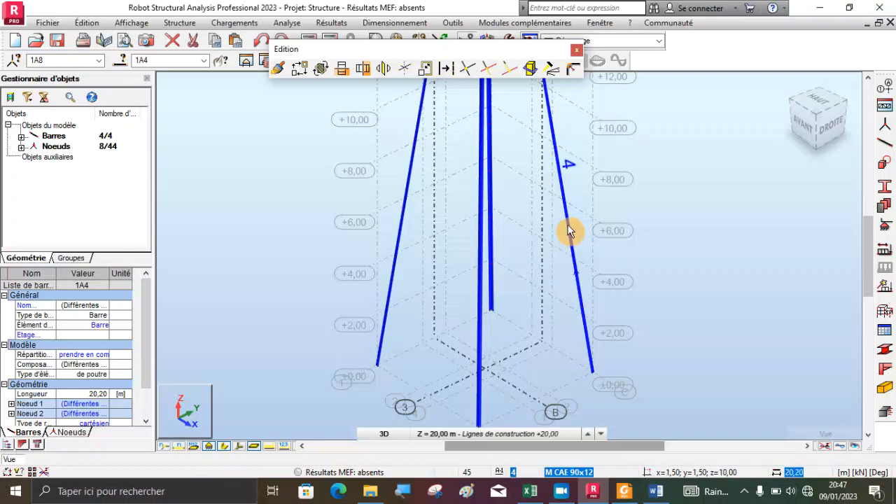
pyautogui.click(461, 316)
pyautogui.click(479, 358)
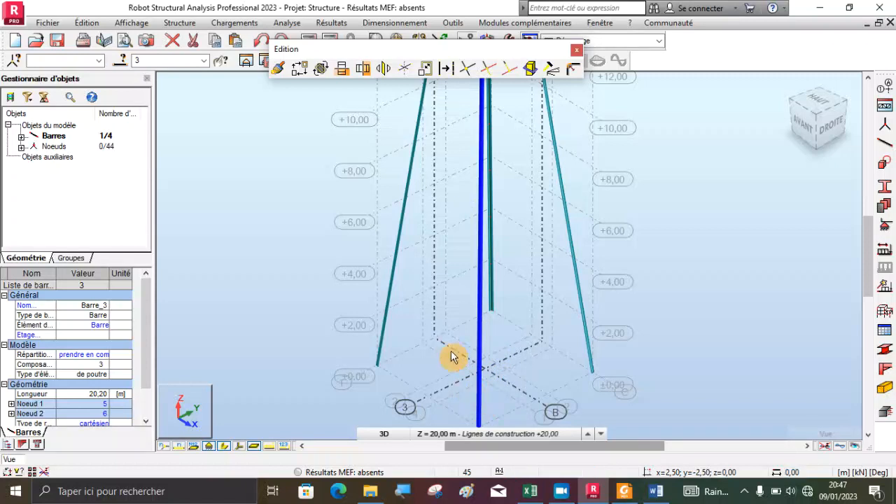
pyautogui.click(447, 353)
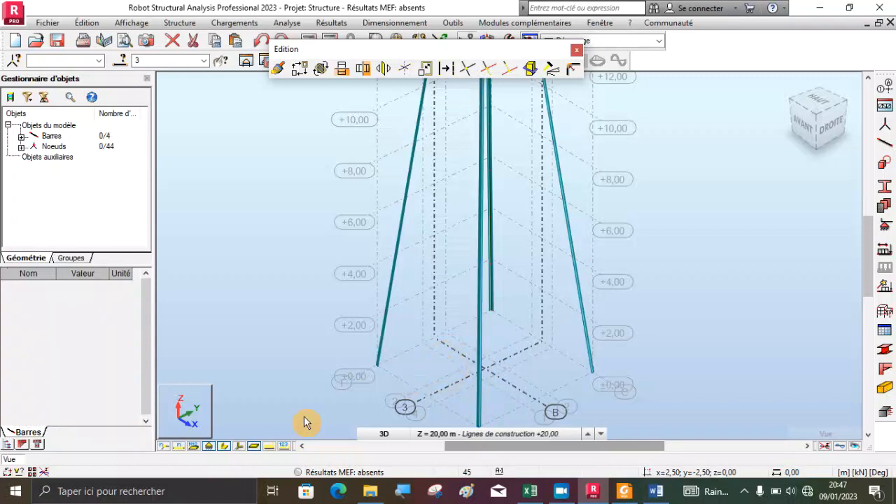
pyautogui.click(164, 446)
pyautogui.scroll(-2, 343, 378)
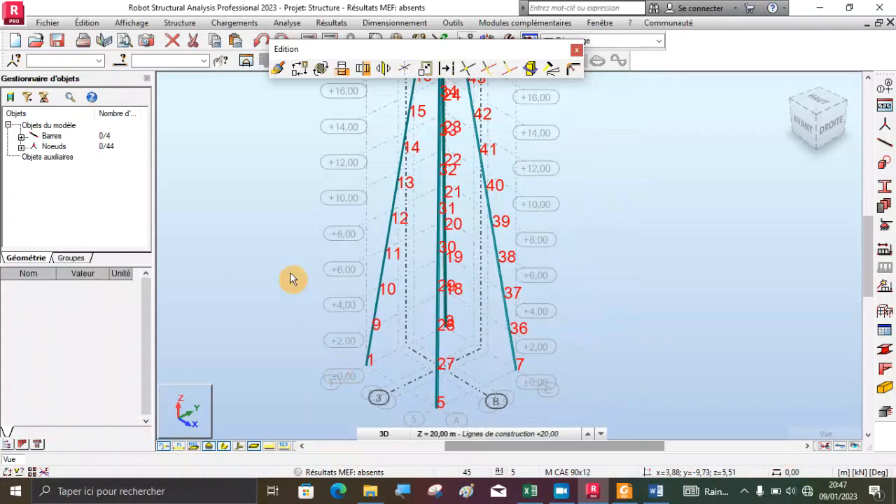
# - Examine the numbered nodes along the four legs from the front of the tower
pyautogui.rightClick(184, 243)
pyautogui.click(238, 296)
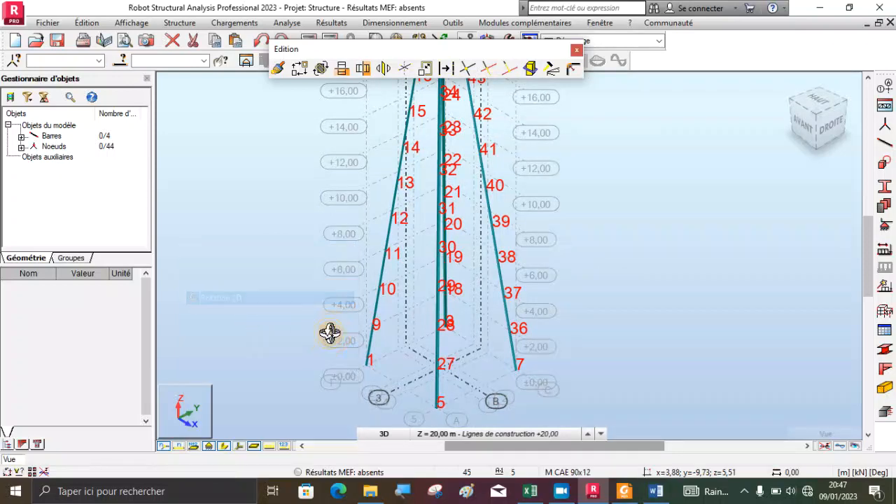
pyautogui.moveTo(330, 334); pyautogui.dragTo(440, 371)
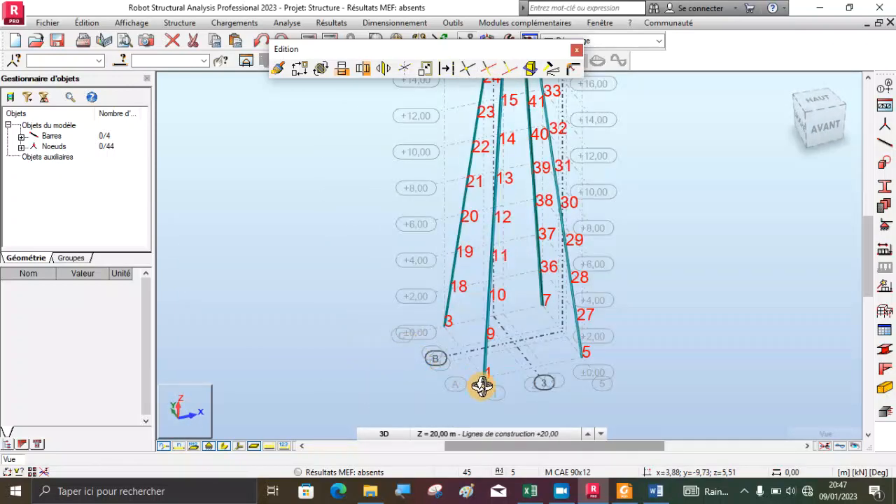
pyautogui.scroll(-1, 482, 386)
pyautogui.scroll(2, 502, 126)
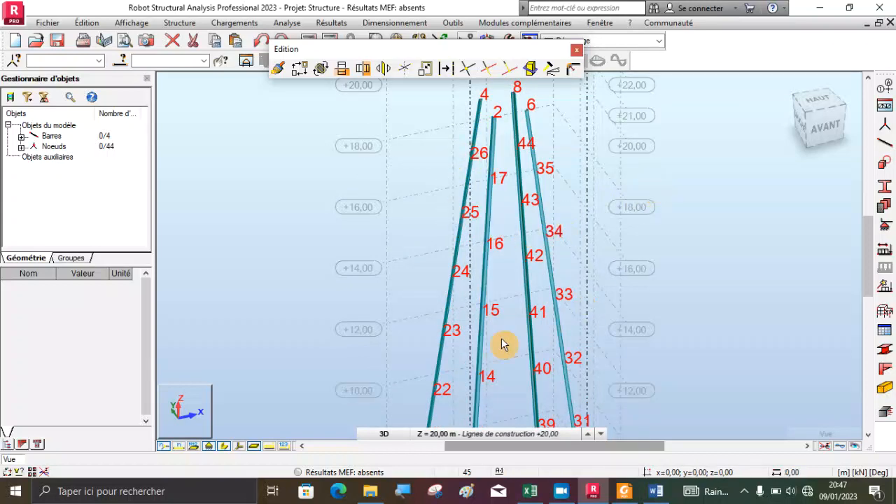
# - Switch the model to the XY plan view at Z = 20,00 m, around the four leg-top nodes
pyautogui.click(386, 433)
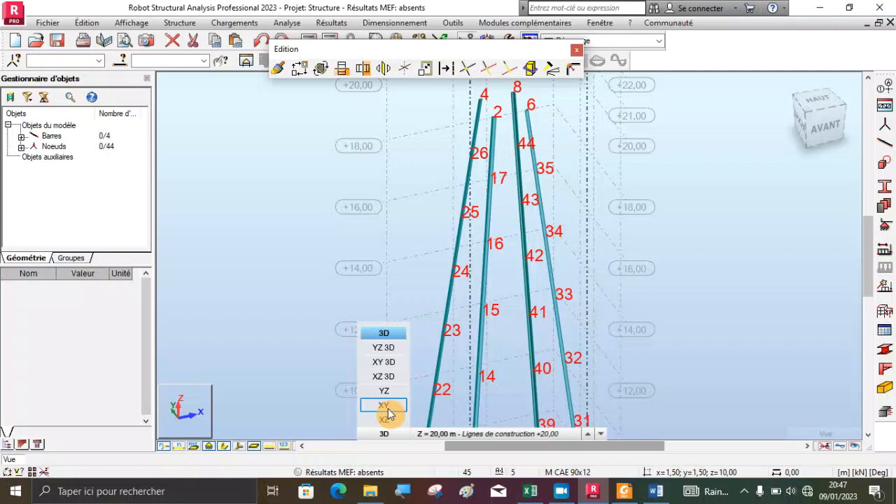
pyautogui.scroll(-3, 493, 338)
pyautogui.scroll(3, 499, 170)
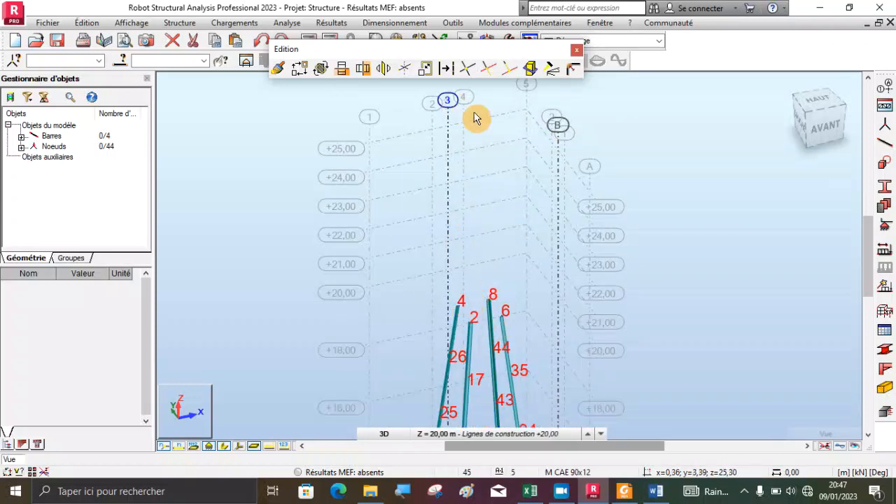
pyautogui.click(391, 434)
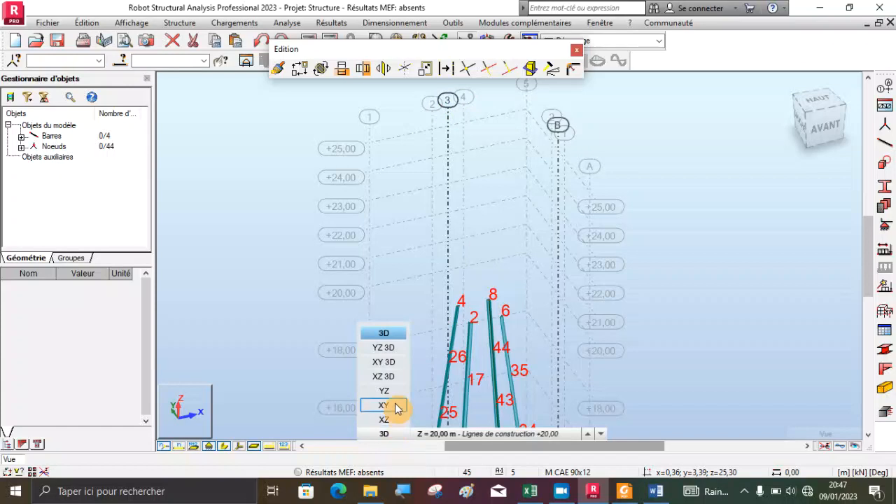
pyautogui.click(396, 406)
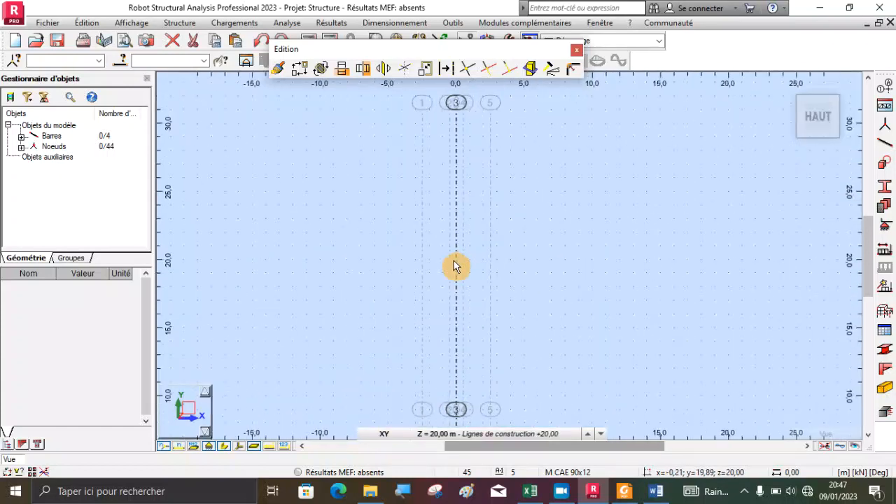
pyautogui.scroll(5, 454, 274)
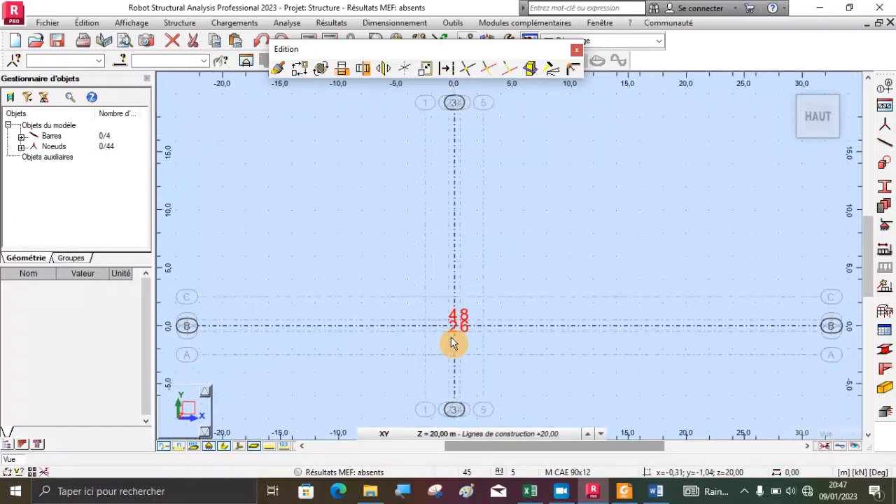
pyautogui.scroll(5, 450, 343)
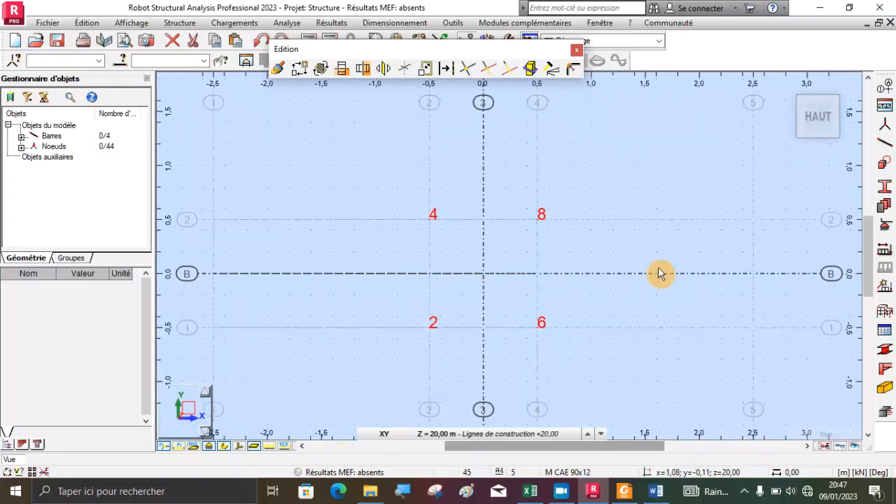
# - Add a vertical CAE 90x12 bar from node 2 at -0,50; -0,50; 20,00 up to the 25,00 m level
pyautogui.click(885, 146)
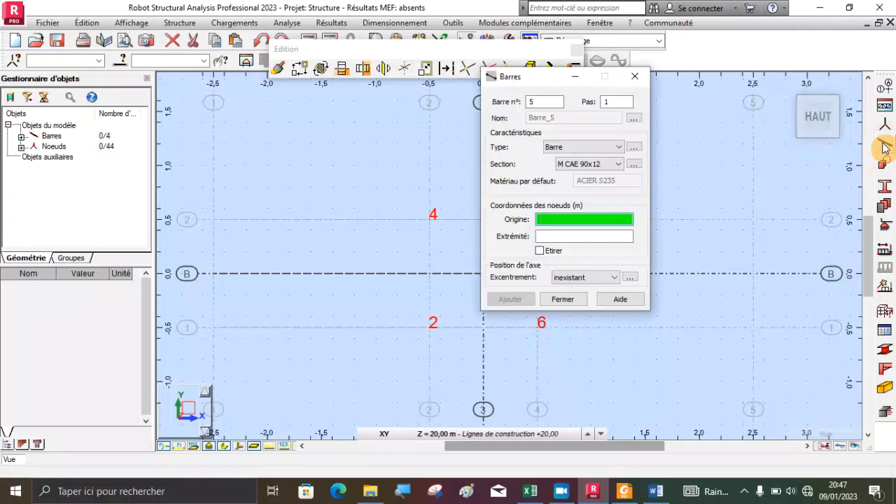
pyautogui.scroll(-2, 371, 308)
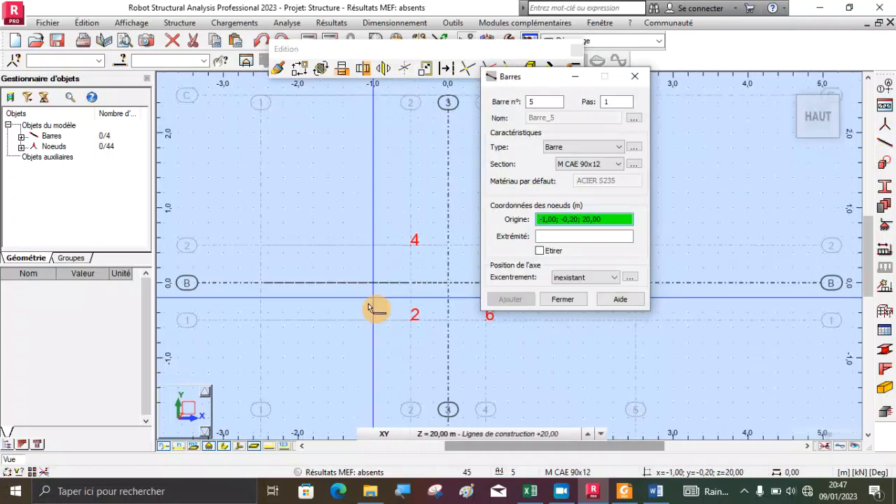
pyautogui.click(413, 323)
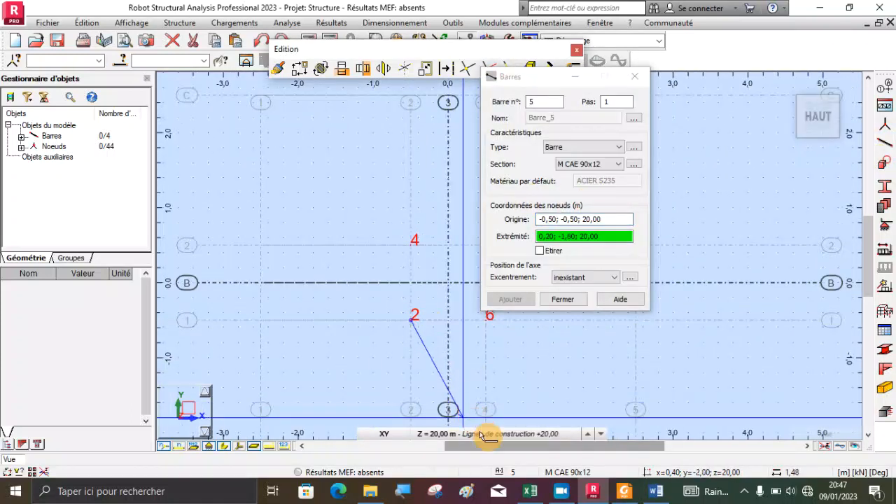
pyautogui.click(458, 435)
pyautogui.scroll(2, 455, 398)
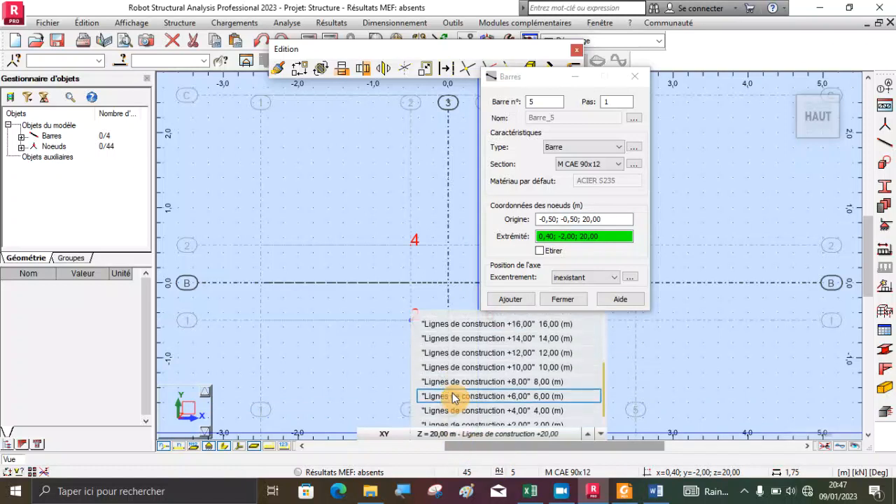
pyautogui.scroll(2, 455, 392)
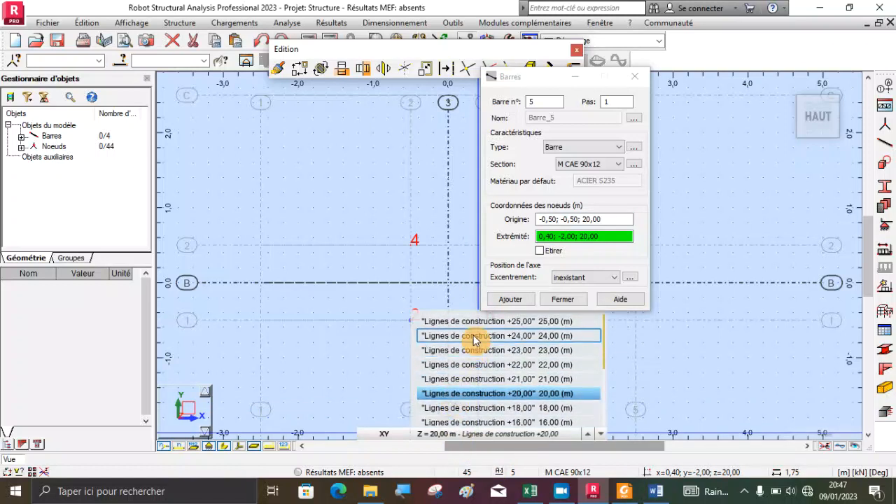
pyautogui.click(462, 322)
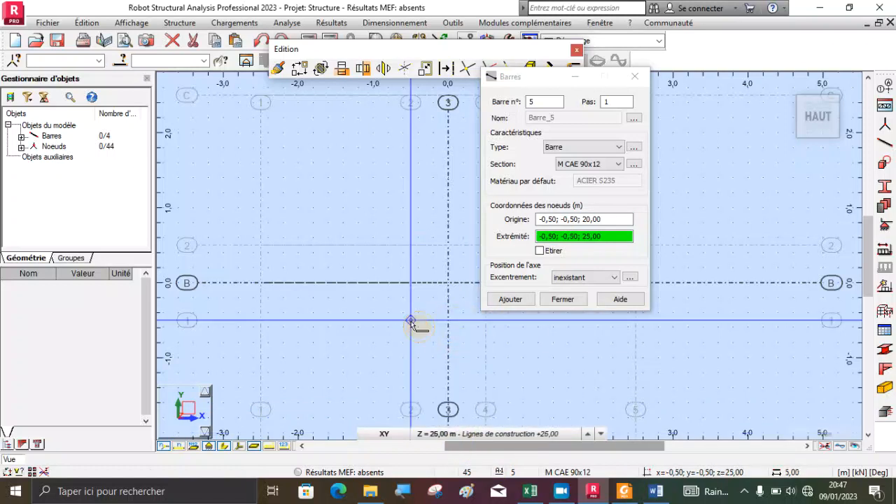
pyautogui.click(413, 332)
# - Add a vertical CAE 90x12 bar from node 4 at -0,50; 0,50; 20,00 up to the 25,00 m level
pyautogui.click(462, 434)
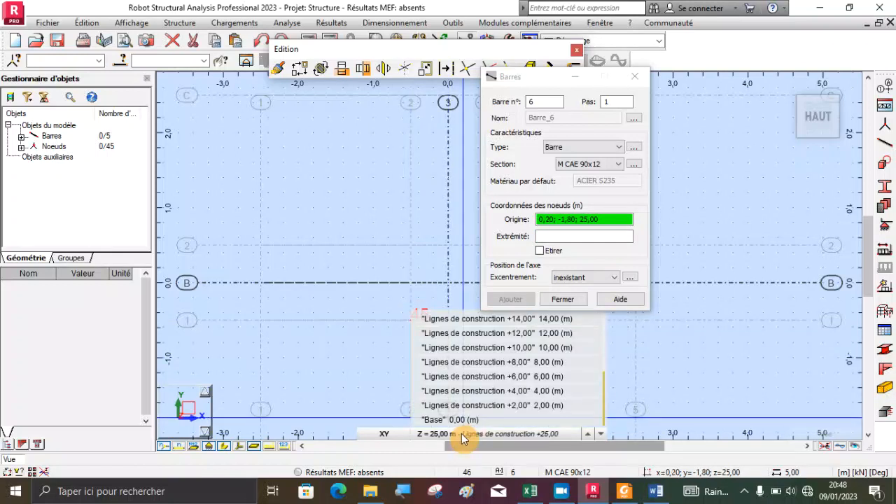
pyautogui.scroll(4, 480, 390)
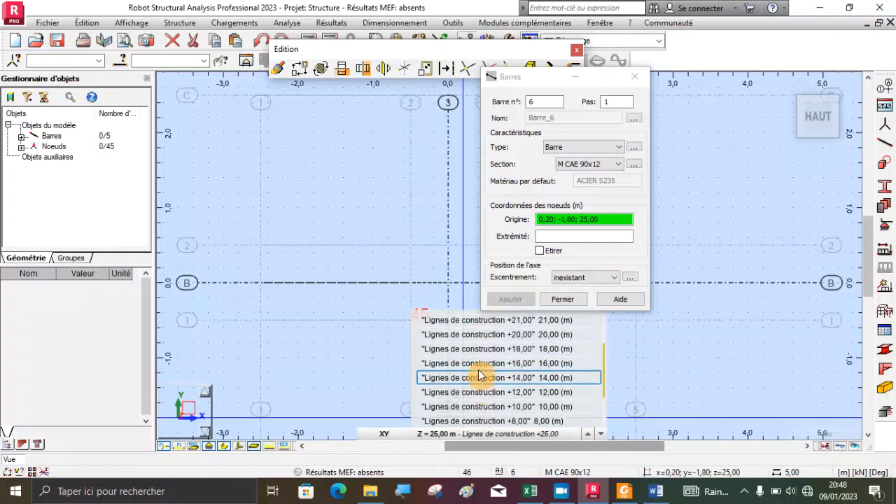
pyautogui.click(476, 334)
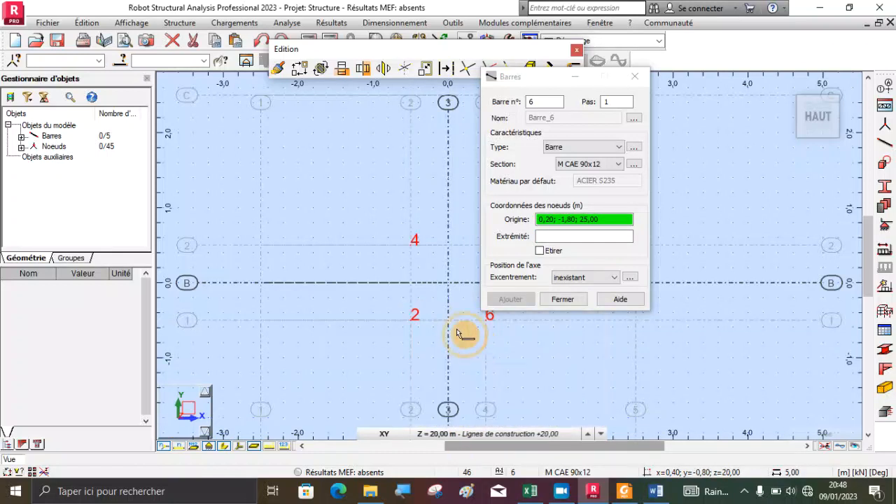
pyautogui.click(411, 244)
pyautogui.click(459, 434)
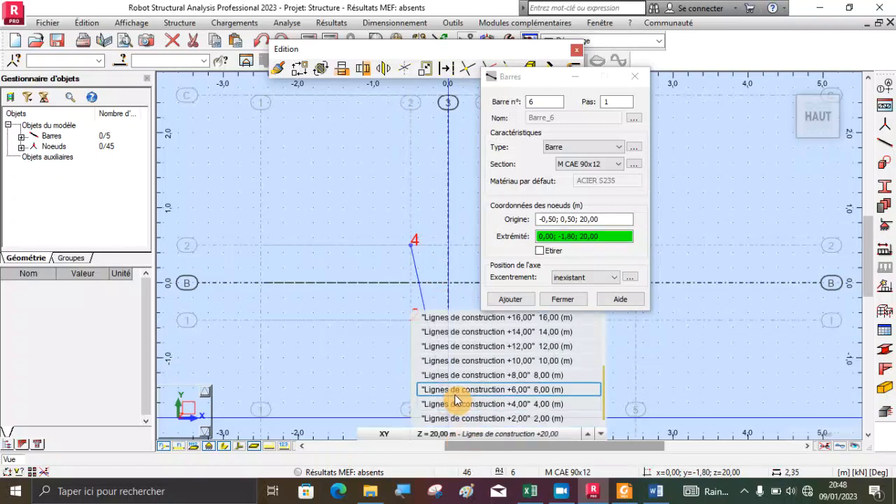
pyautogui.scroll(3, 456, 399)
pyautogui.scroll(4, 462, 362)
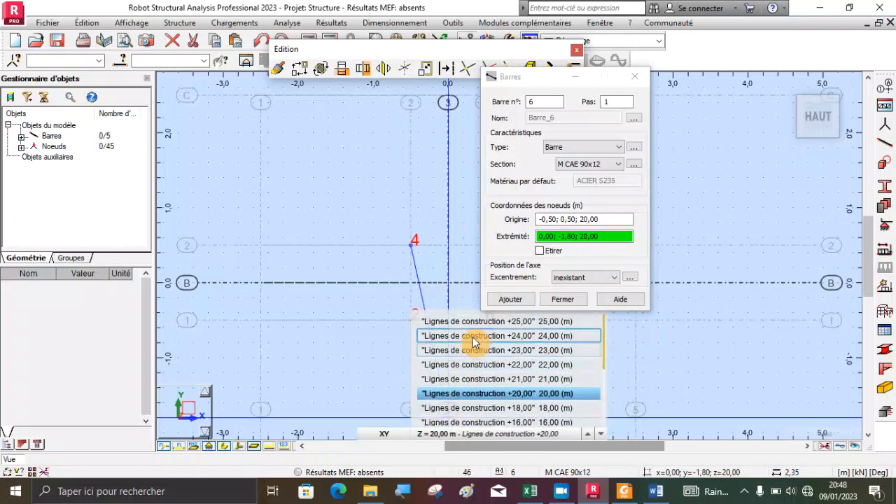
pyautogui.click(472, 324)
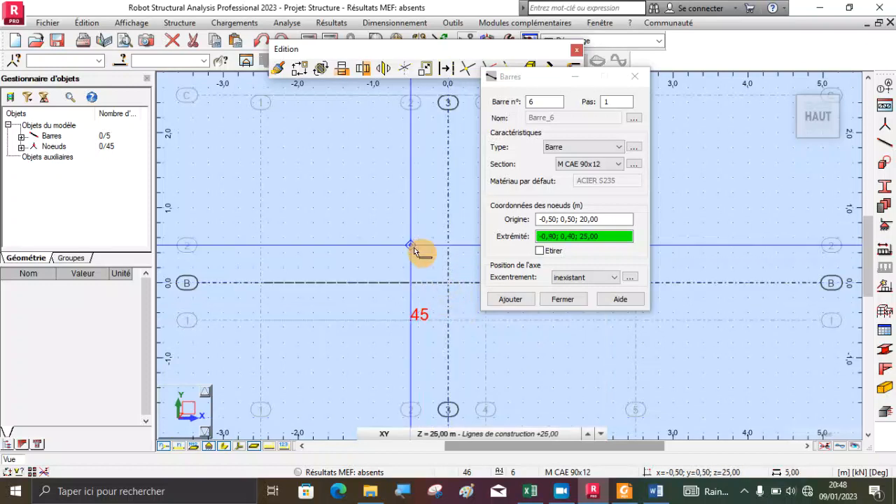
pyautogui.click(410, 245)
# - Add a vertical CAE 90x12 bar from 0,50; -0,50; 25,00 down to node 6 at the 20,00 m level
pyautogui.scroll(-3, 279, 327)
pyautogui.scroll(4, 387, 324)
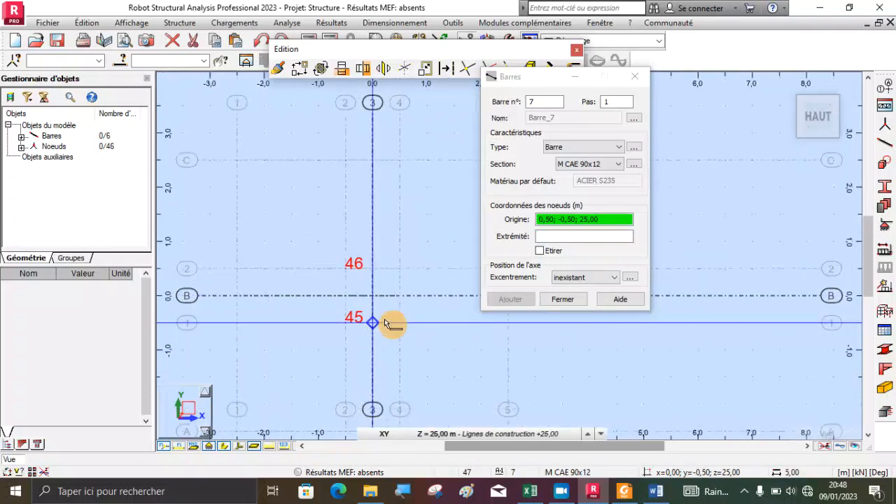
pyautogui.click(410, 326)
pyautogui.click(459, 433)
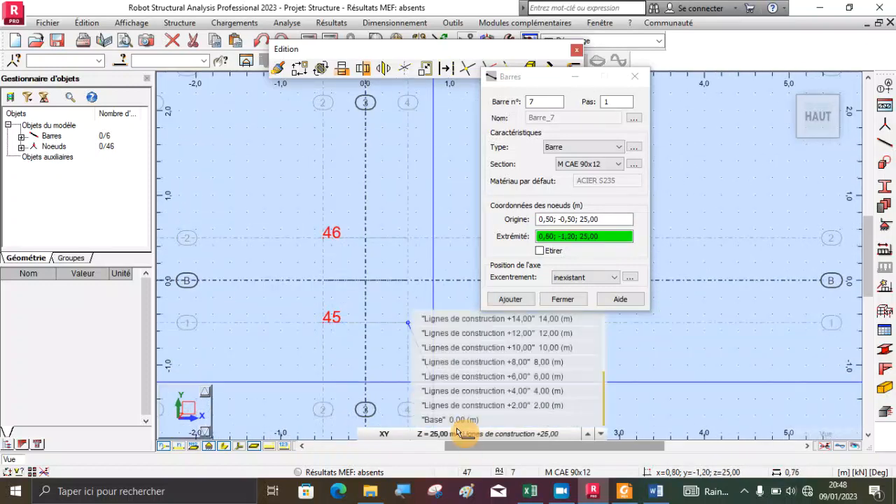
pyautogui.scroll(3, 459, 430)
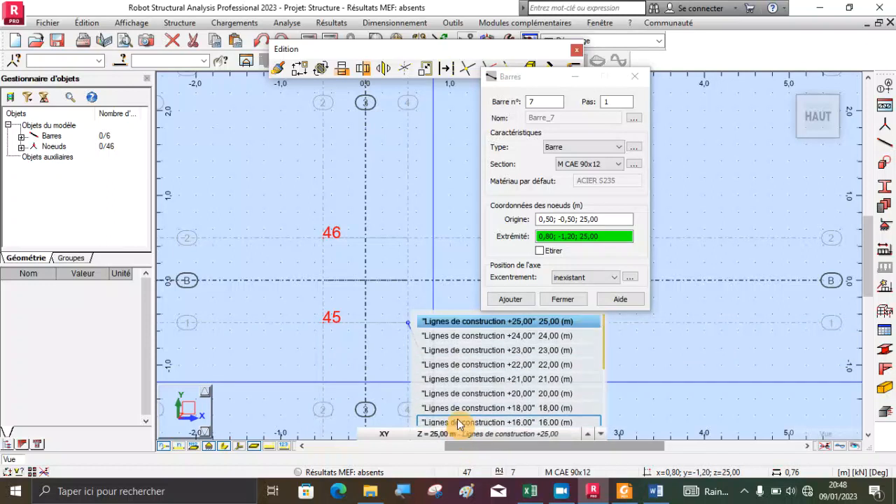
pyautogui.scroll(-3, 420, 444)
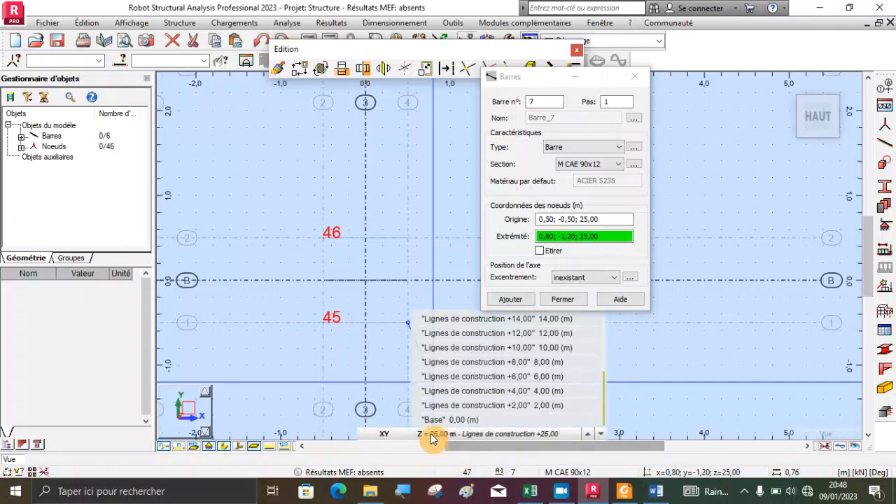
pyautogui.scroll(2, 470, 357)
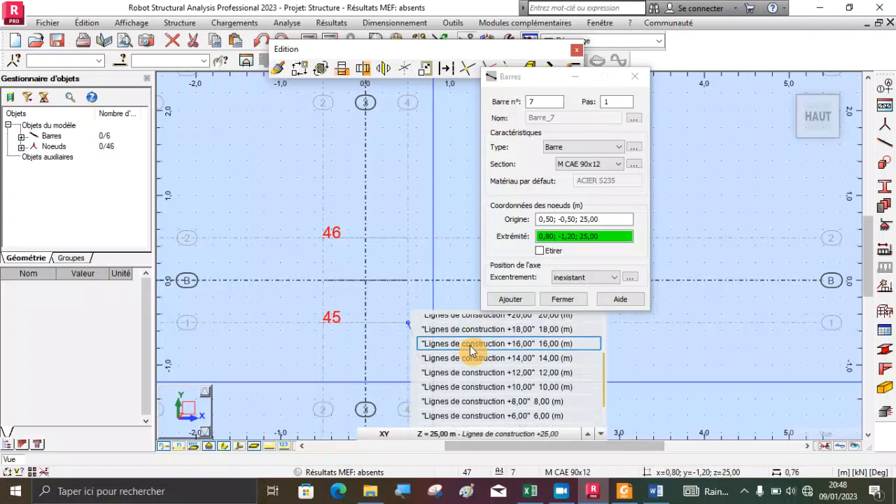
pyautogui.scroll(2, 469, 364)
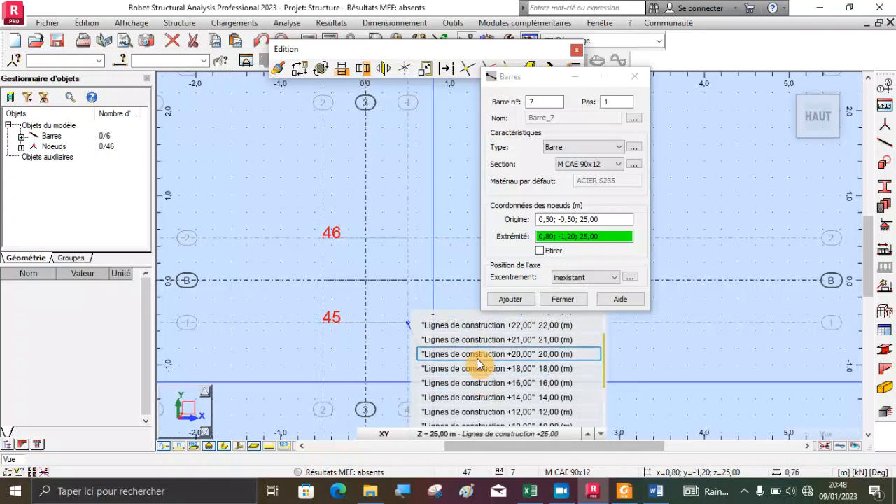
pyautogui.click(448, 362)
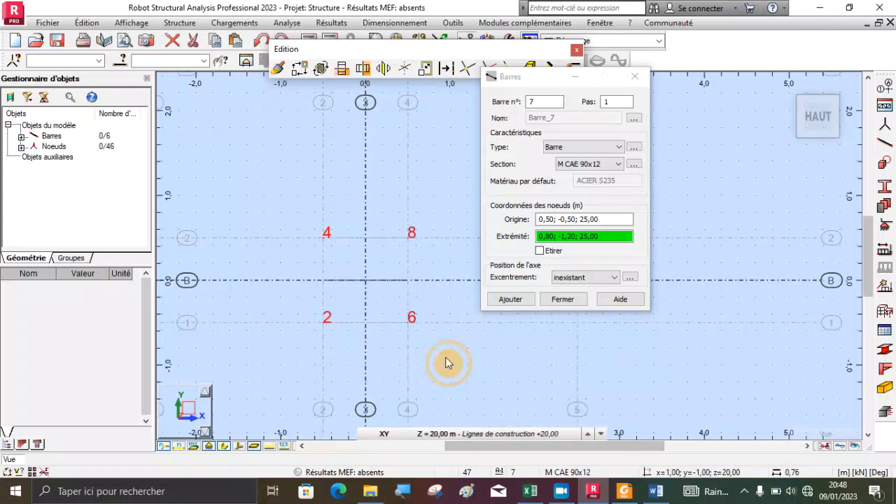
pyautogui.click(409, 324)
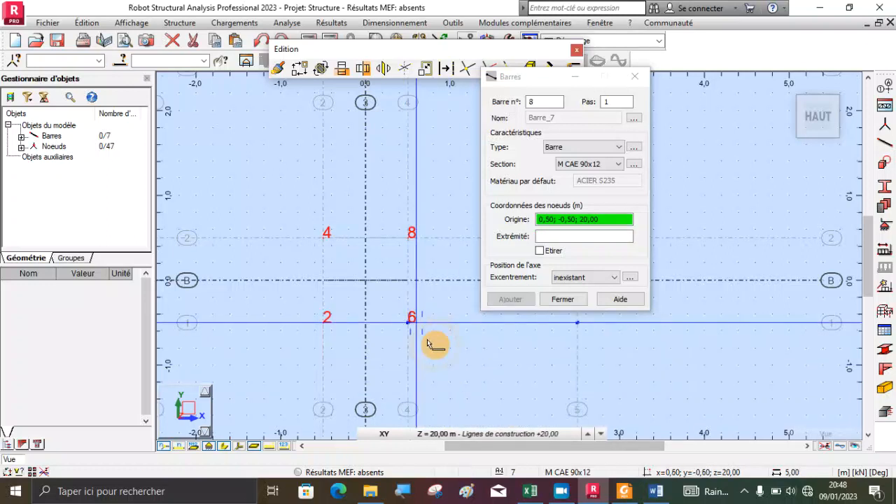
# - Add a vertical CAE 90x12 bar from node 8 at 0,50; 0,50; 20,00 up to the 25,00 m level
pyautogui.click(410, 239)
pyautogui.click(521, 437)
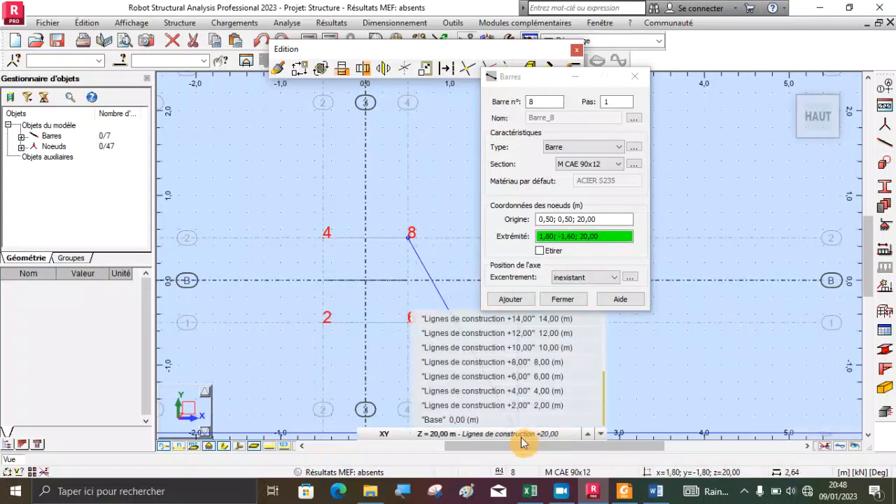
pyautogui.scroll(3, 522, 434)
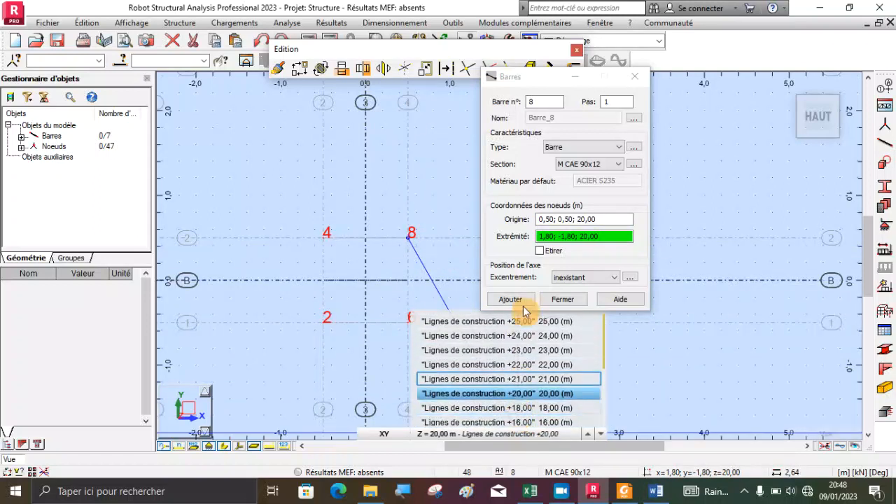
pyautogui.click(519, 322)
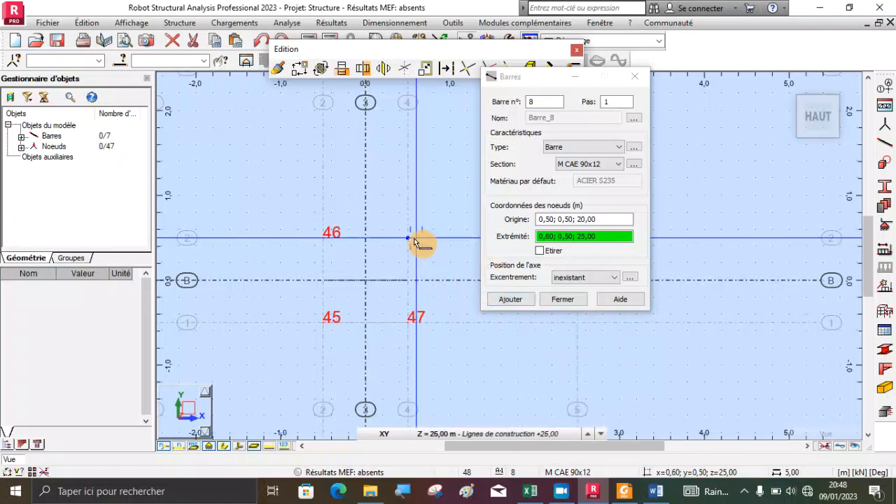
pyautogui.click(410, 240)
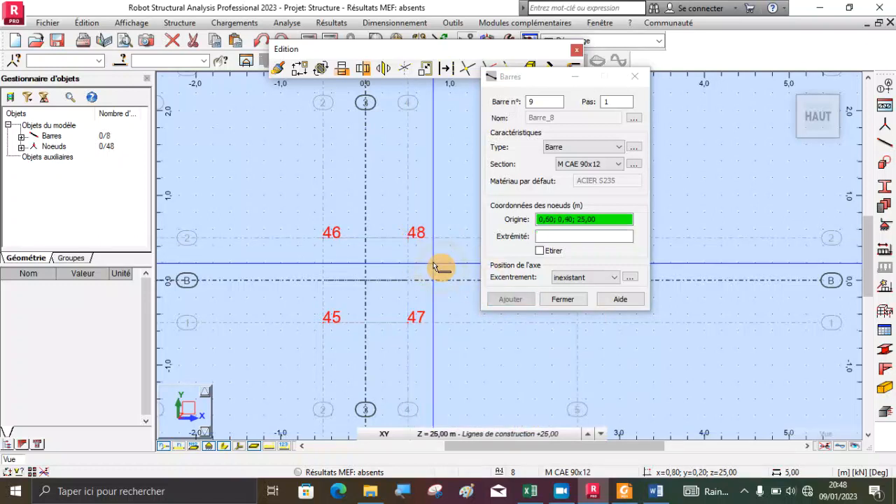
# - Return to the 3D view, end bar creation and examine the angle orientations where the vertical bars meet the legs
pyautogui.click(784, 91)
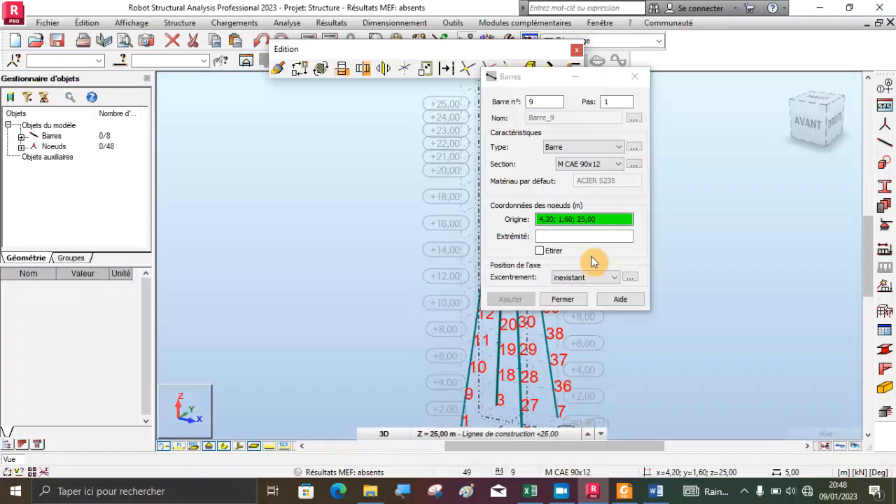
pyautogui.click(563, 299)
pyautogui.scroll(10, 518, 109)
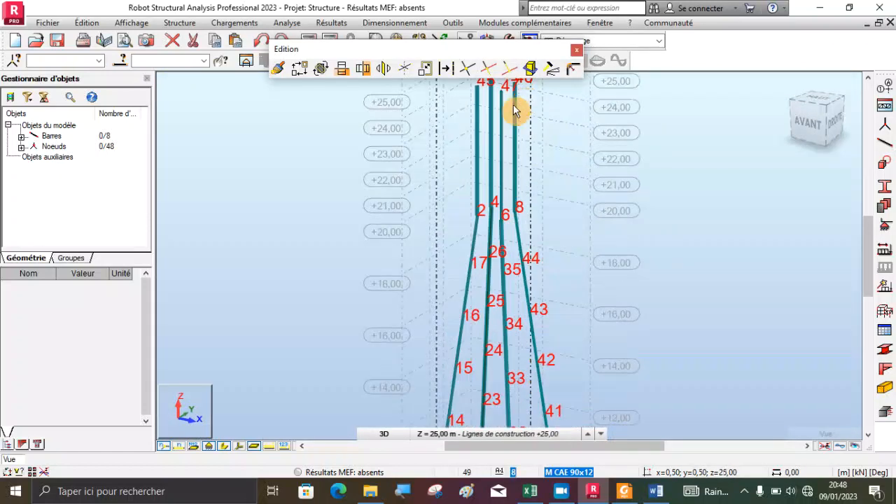
pyautogui.scroll(2, 488, 284)
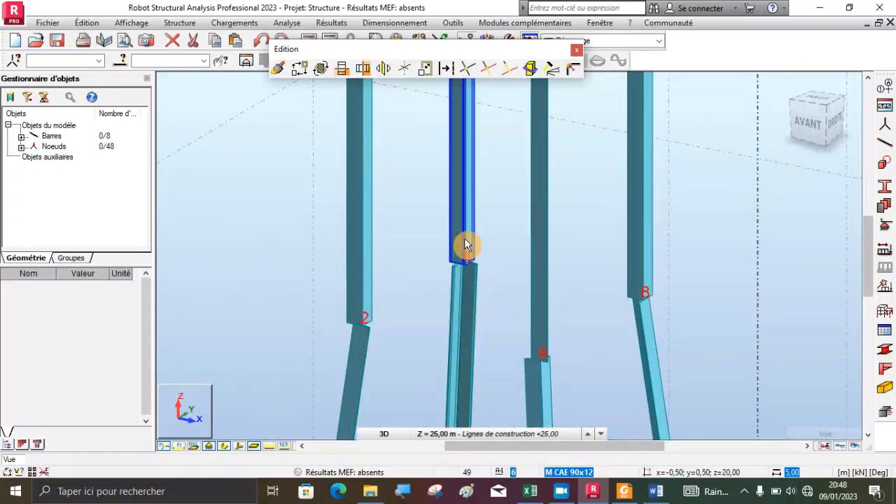
pyautogui.scroll(3, 484, 260)
pyautogui.click(449, 260)
pyautogui.click(199, 76)
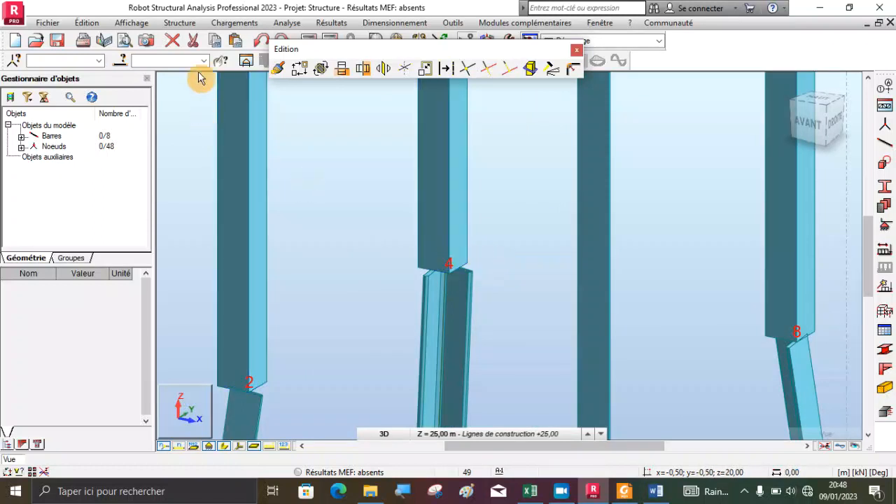
# - Apply a user-defined gamma angle of 180° to the vertical bar above node 4
pyautogui.click(179, 23)
pyautogui.moveTo(226, 201)
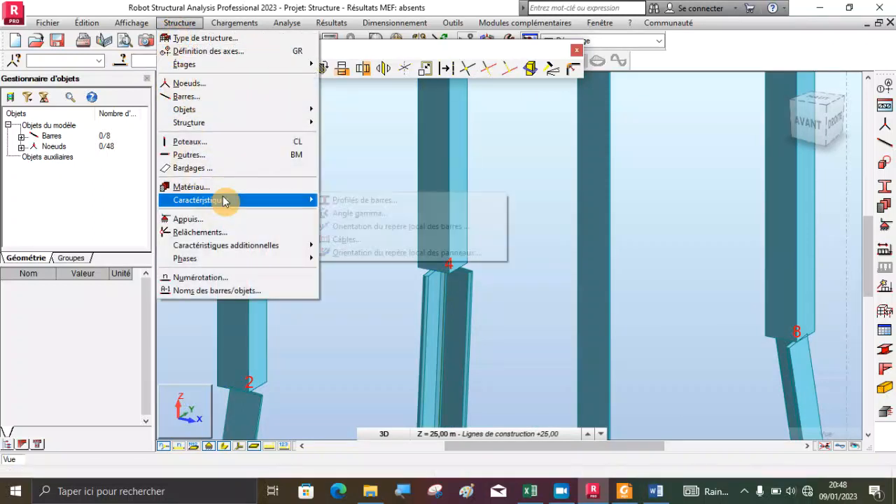
pyautogui.click(382, 213)
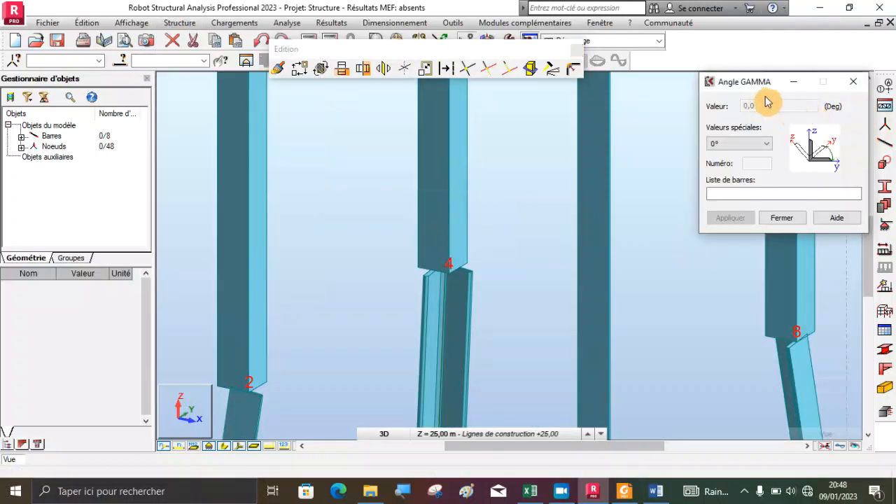
pyautogui.click(744, 145)
pyautogui.click(740, 206)
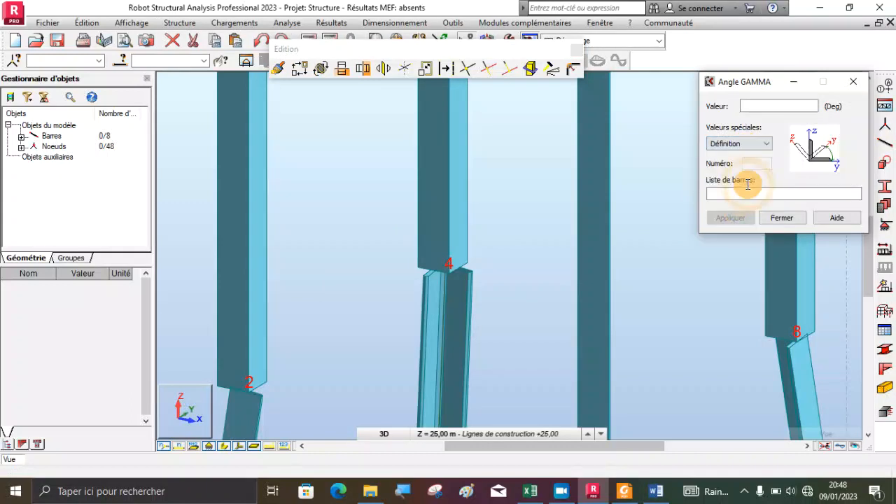
pyautogui.click(756, 107)
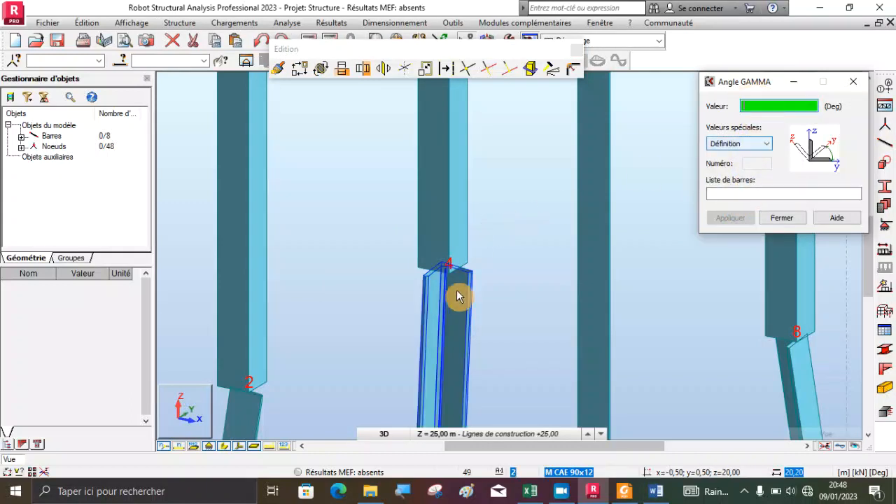
pyautogui.scroll(1, 454, 264)
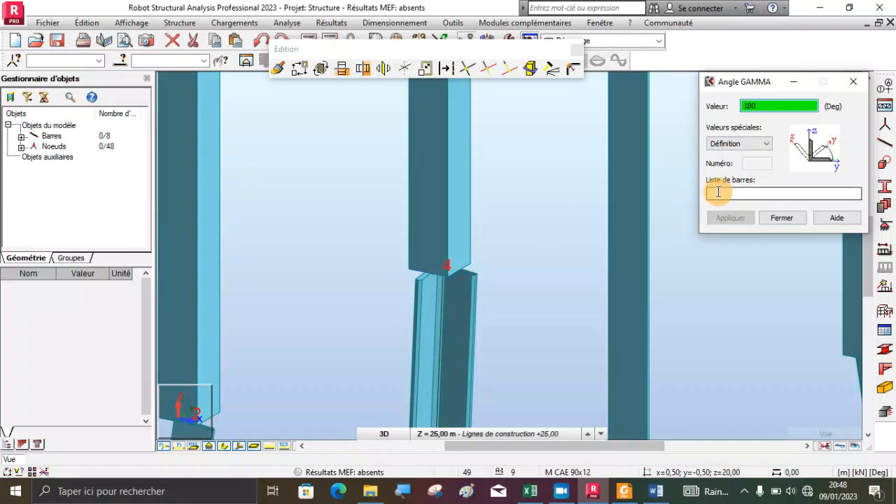
pyautogui.click(424, 232)
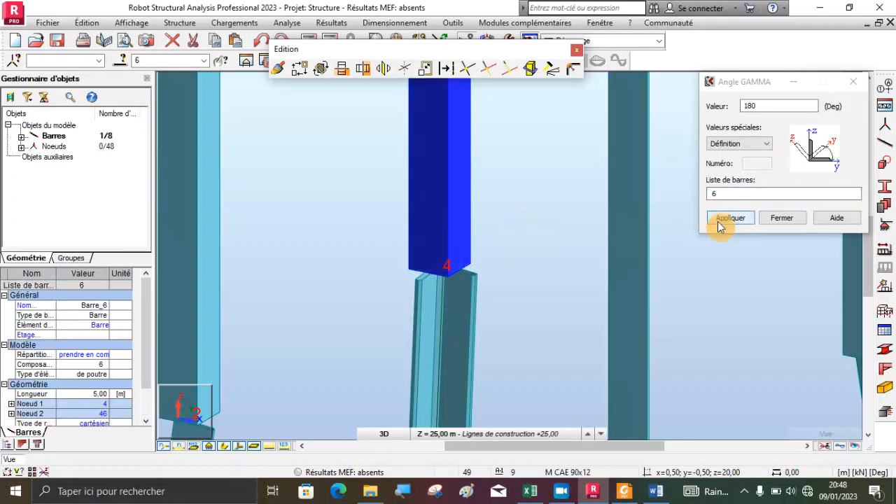
pyautogui.click(728, 217)
# - Set the gamma angle to 90° and apply it to the vertical bar above node 8
pyautogui.scroll(-3, 459, 225)
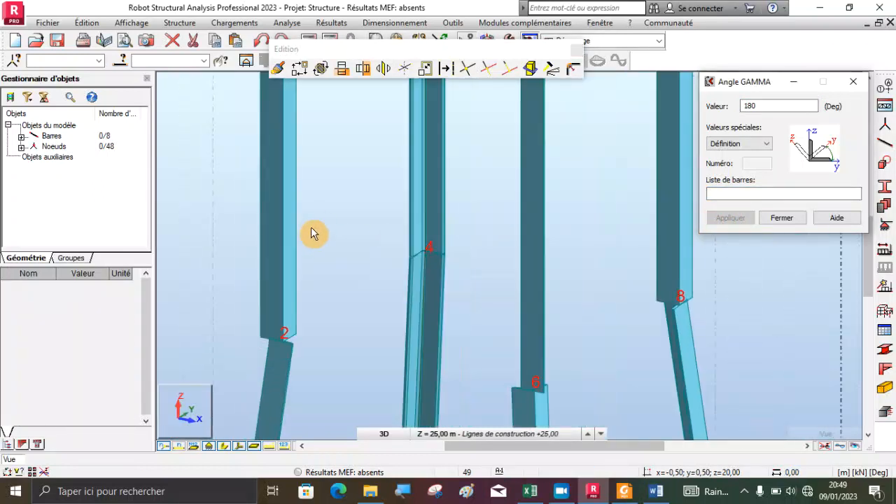
pyautogui.rightClick(320, 221)
pyautogui.click(330, 275)
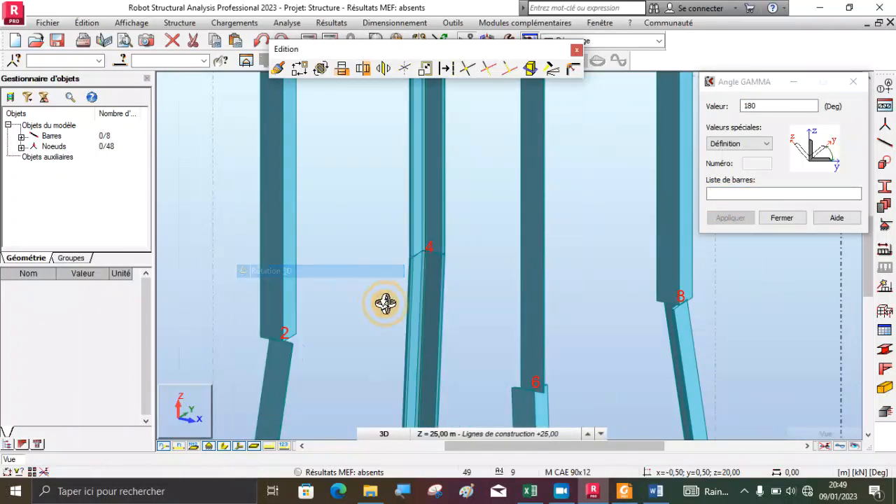
pyautogui.moveTo(380, 301); pyautogui.dragTo(411, 322)
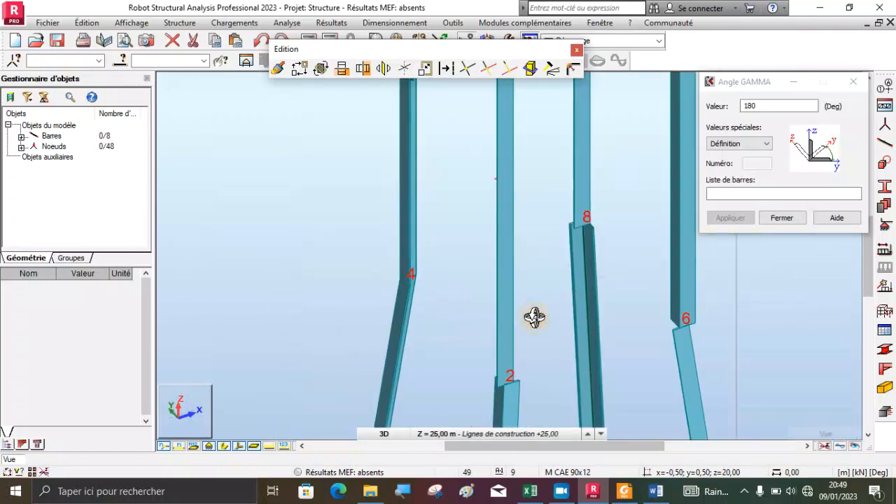
pyautogui.moveTo(534, 317); pyautogui.dragTo(504, 179)
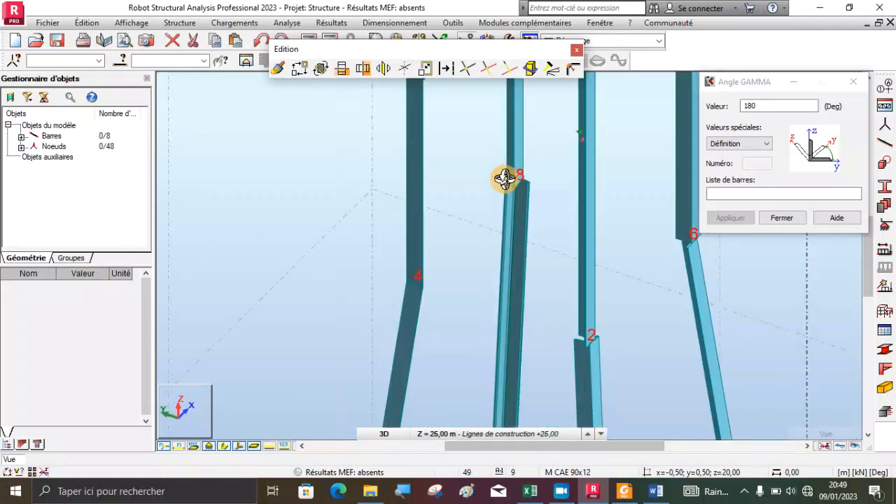
pyautogui.scroll(5, 504, 179)
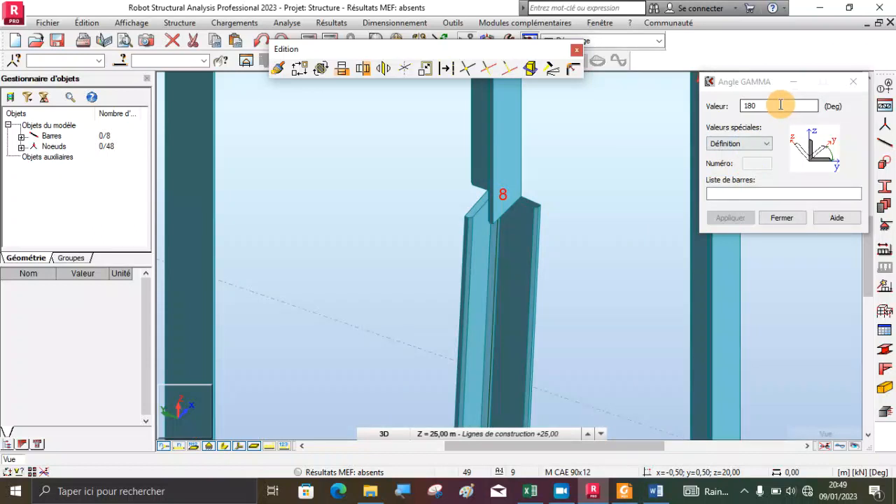
pyautogui.doubleClick(775, 109)
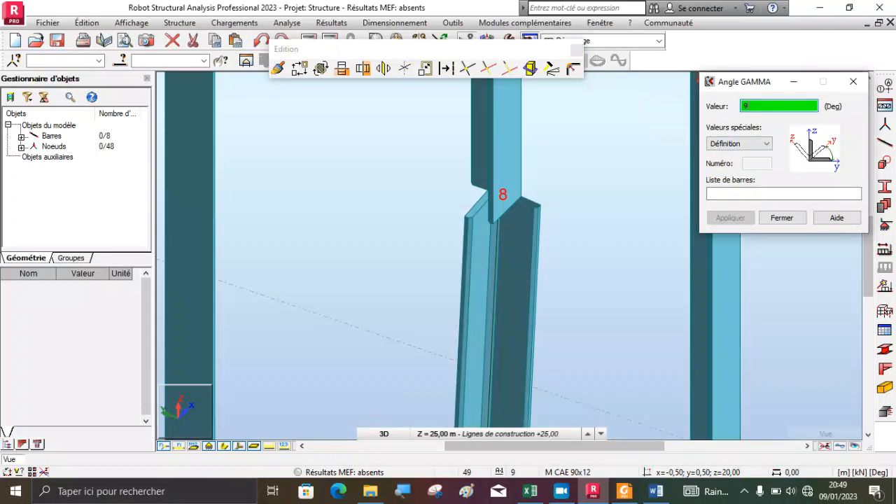
pyautogui.click(721, 194)
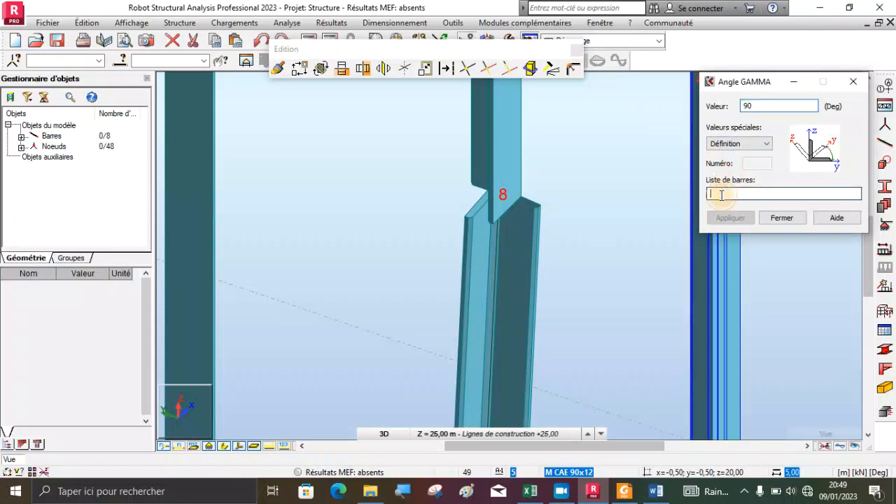
pyautogui.click(516, 175)
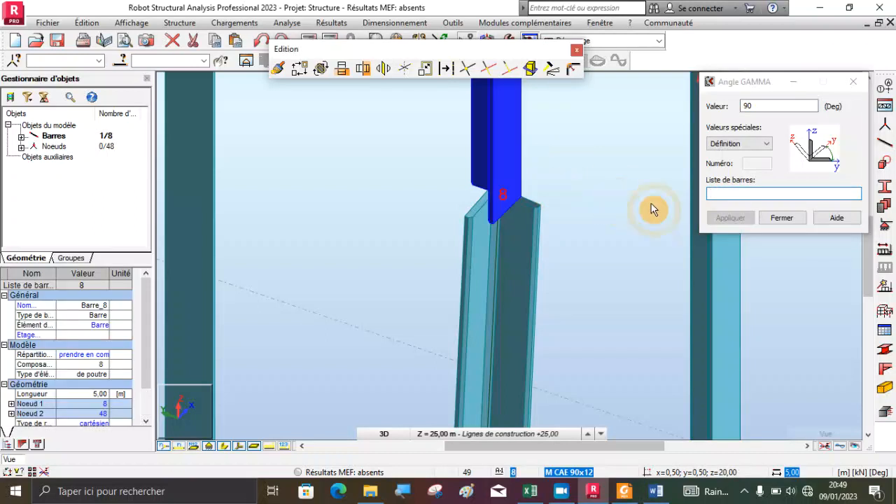
pyautogui.click(722, 220)
# - Try the 90° gamma angle on the vertical bar above node 6 and undo it
pyautogui.scroll(-3, 424, 245)
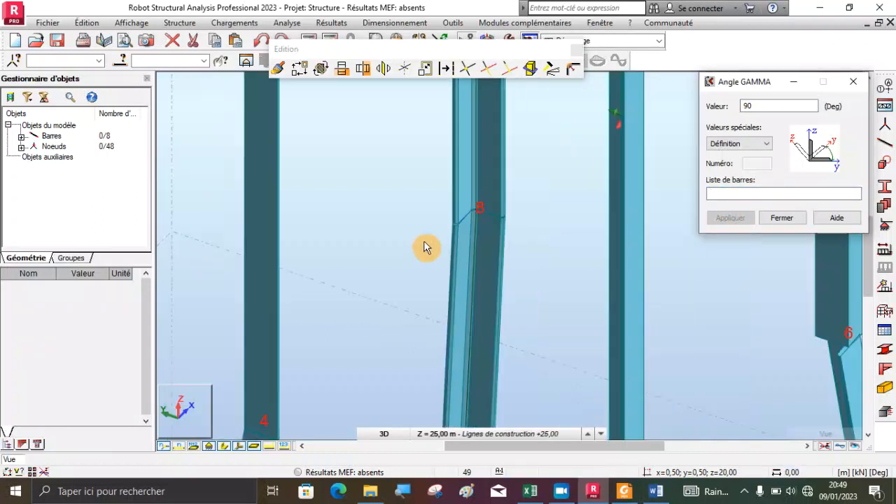
pyautogui.rightClick(404, 211)
pyautogui.click(385, 266)
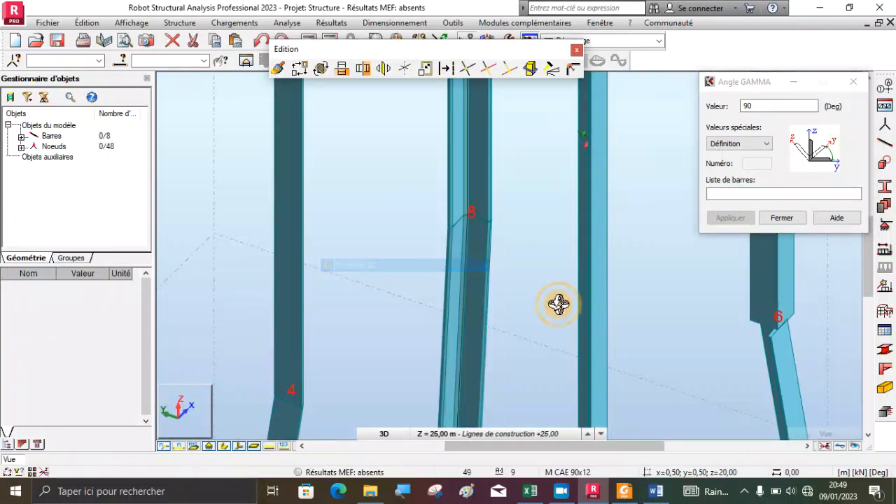
pyautogui.moveTo(556, 304); pyautogui.dragTo(558, 284)
pyautogui.moveTo(503, 256); pyautogui.dragTo(360, 213)
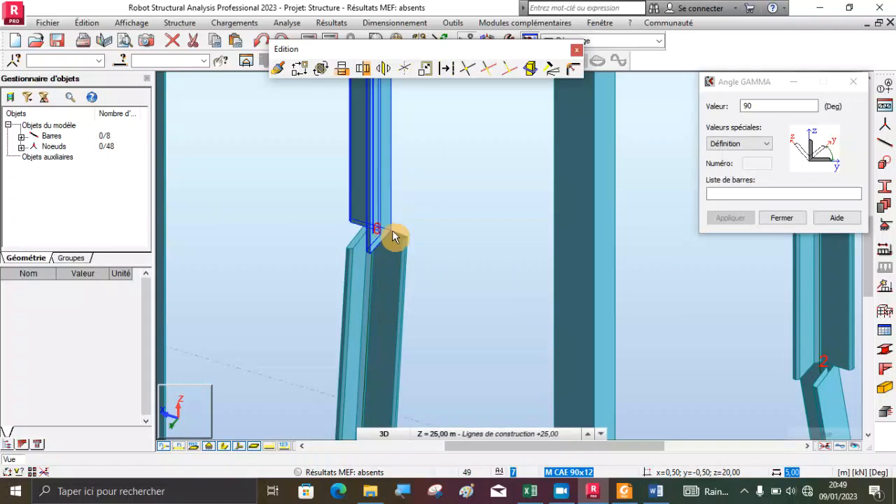
pyautogui.click(376, 189)
pyautogui.click(709, 221)
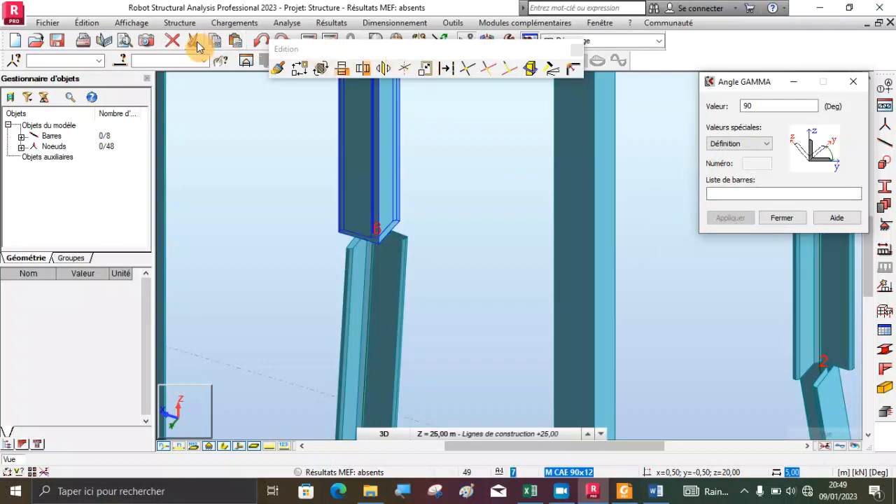
pyautogui.click(258, 39)
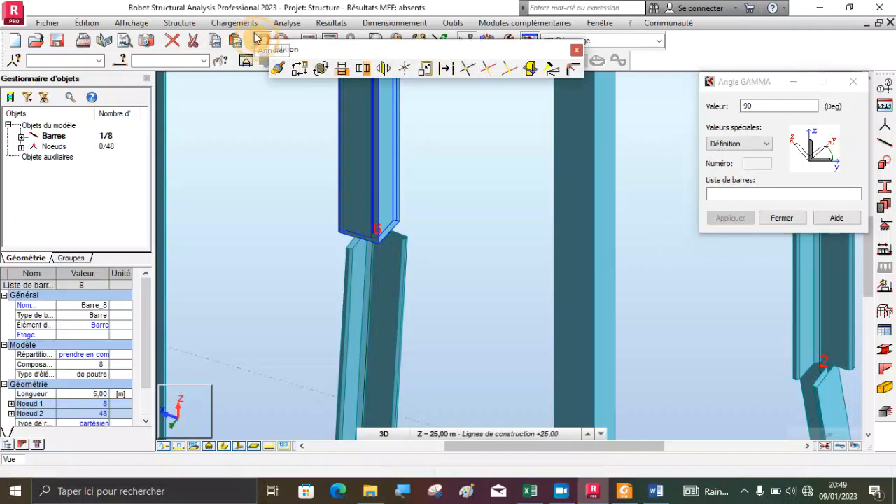
# - Set the gamma angle to -90° and apply it to the vertical bar above node 6
pyautogui.doubleClick(747, 106)
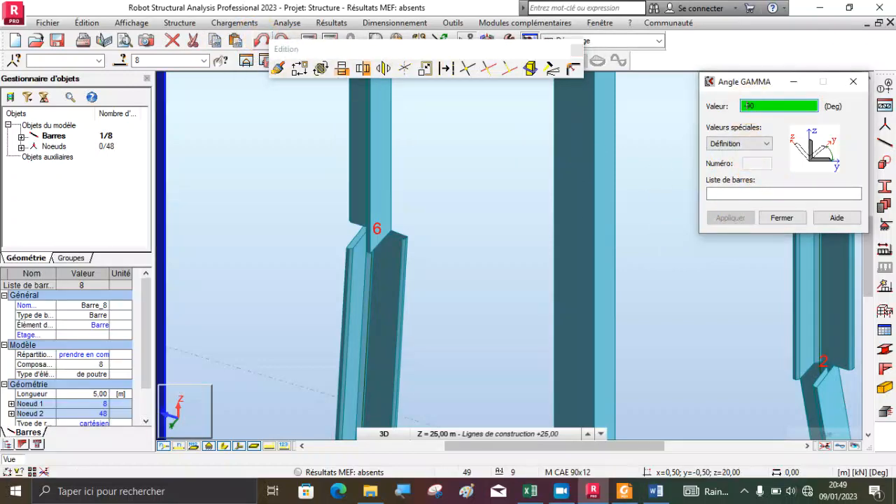
pyautogui.click(357, 179)
pyautogui.click(729, 220)
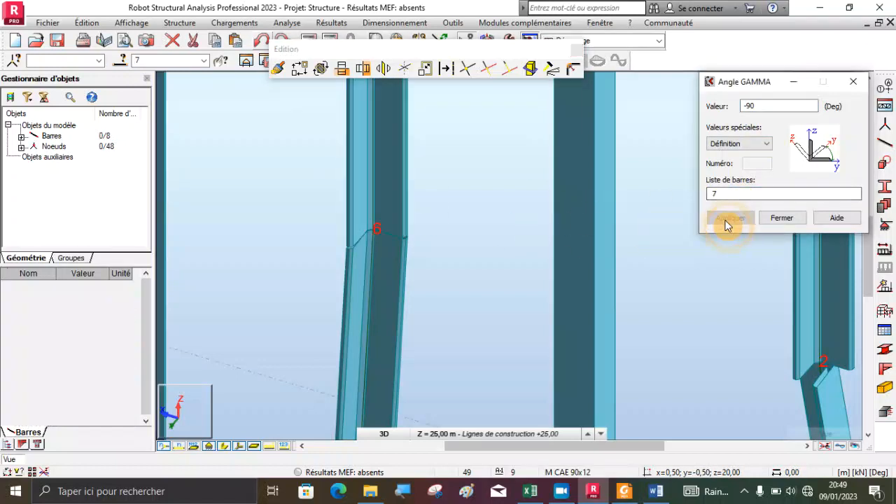
# - Apply the same -90° gamma angle to the vertical bar above node 2
pyautogui.rightClick(462, 249)
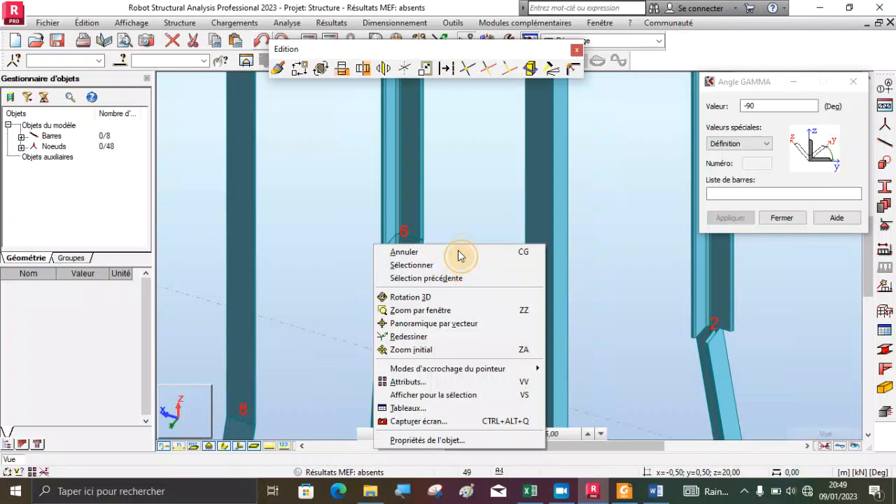
pyautogui.click(448, 298)
pyautogui.moveTo(716, 372); pyautogui.dragTo(615, 190)
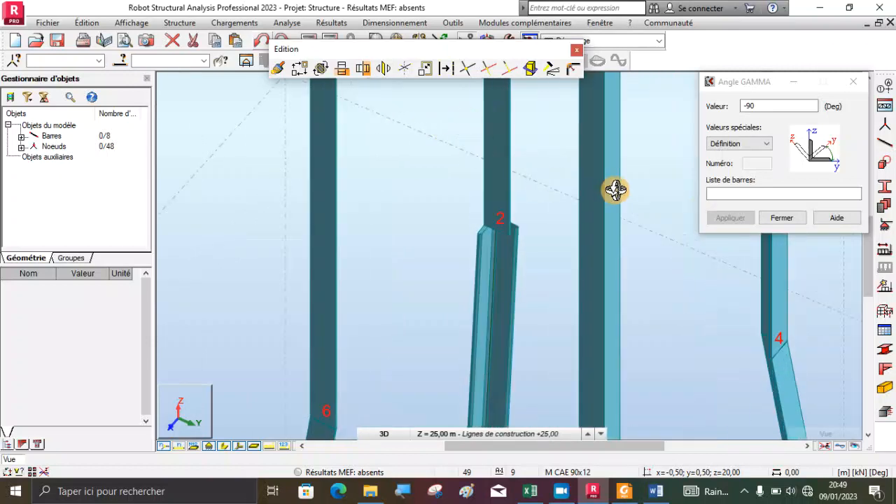
pyautogui.click(720, 192)
pyautogui.click(494, 176)
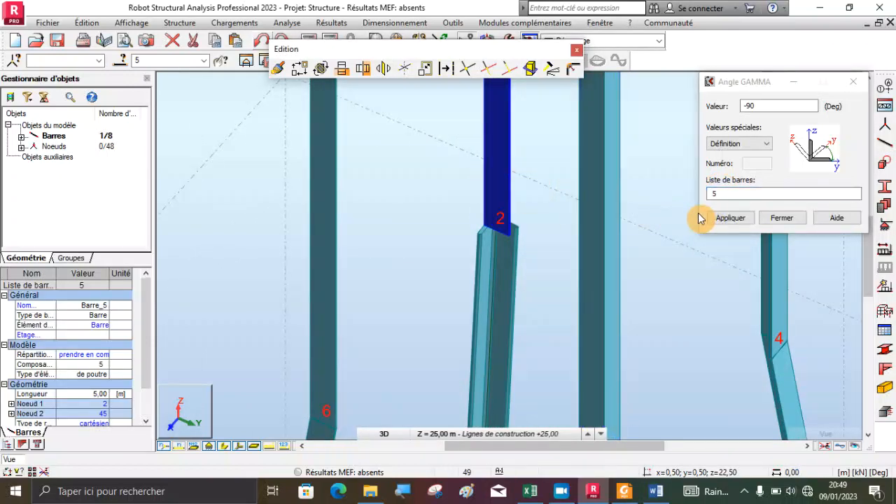
pyautogui.click(707, 219)
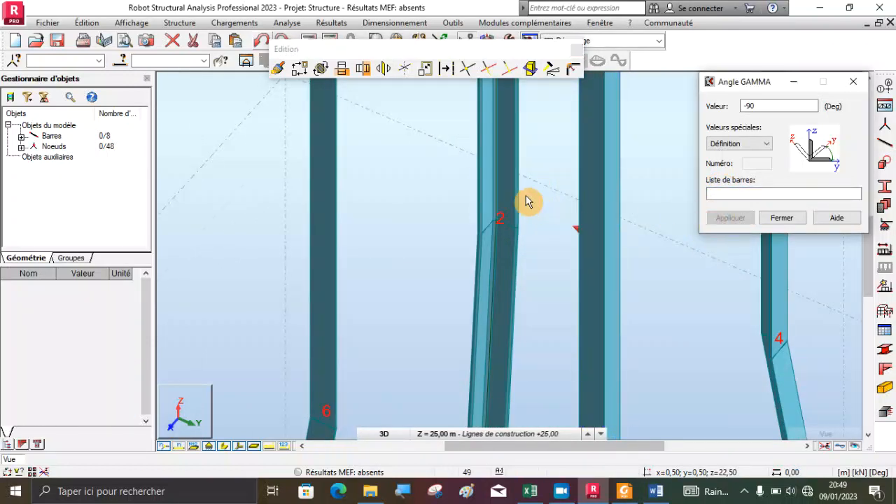
# - Select the four vertical bars between 20 m and 25 m and generate nodes for 5 segments on each without dividing the bars
pyautogui.scroll(-4, 526, 202)
pyautogui.scroll(-5, 511, 224)
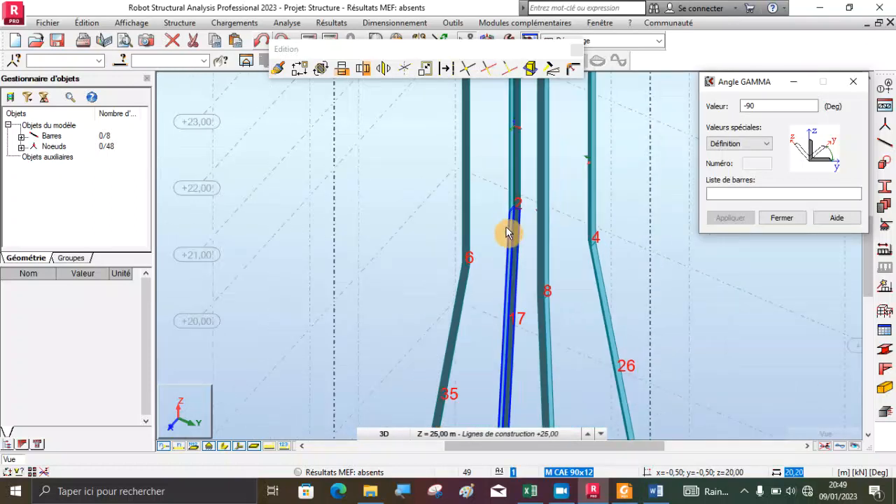
pyautogui.scroll(4, 520, 123)
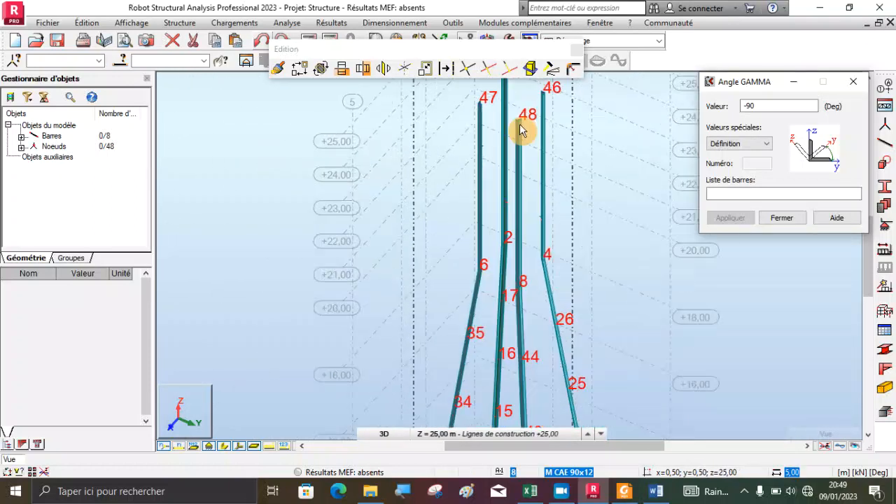
pyautogui.scroll(-3, 457, 265)
pyautogui.scroll(3, 516, 176)
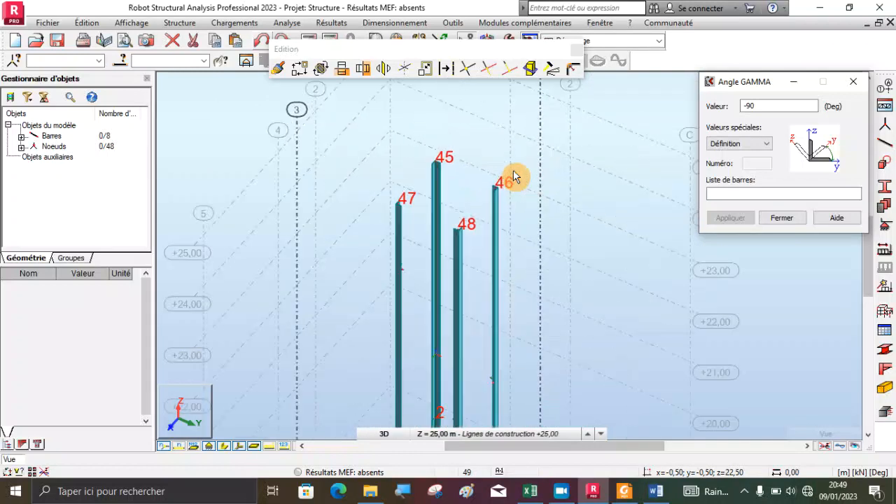
pyautogui.click(558, 281)
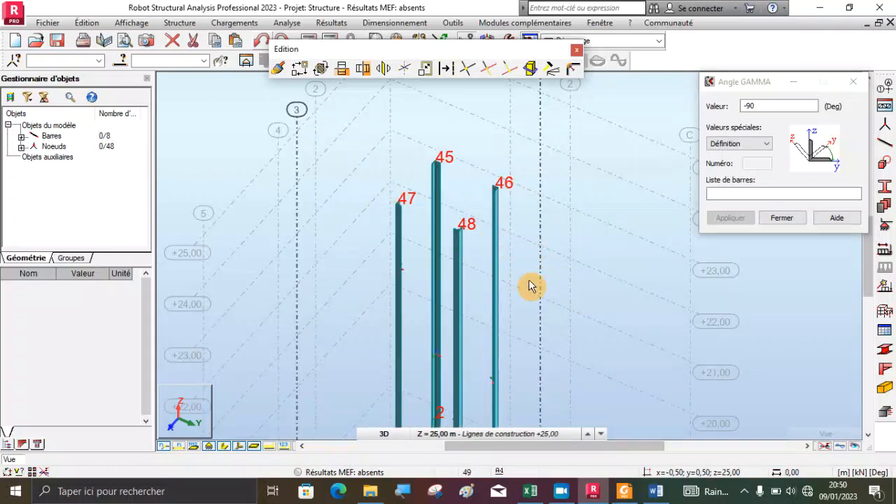
pyautogui.rightClick(504, 147)
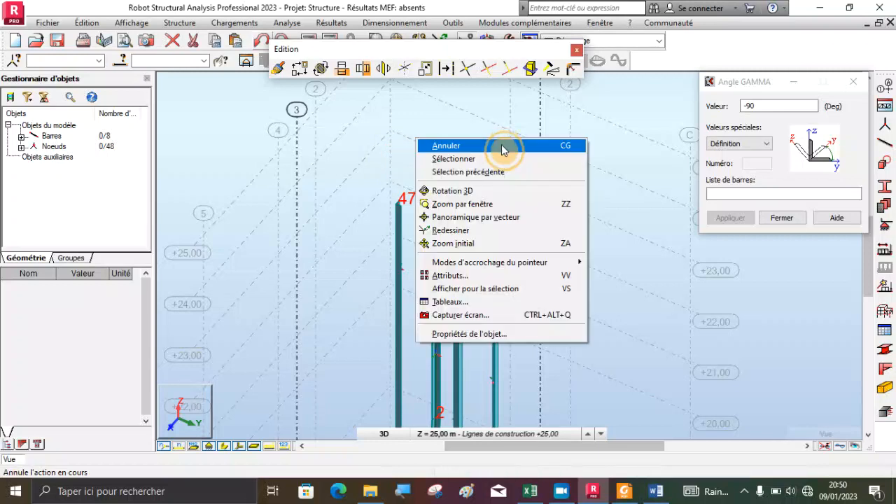
pyautogui.click(482, 172)
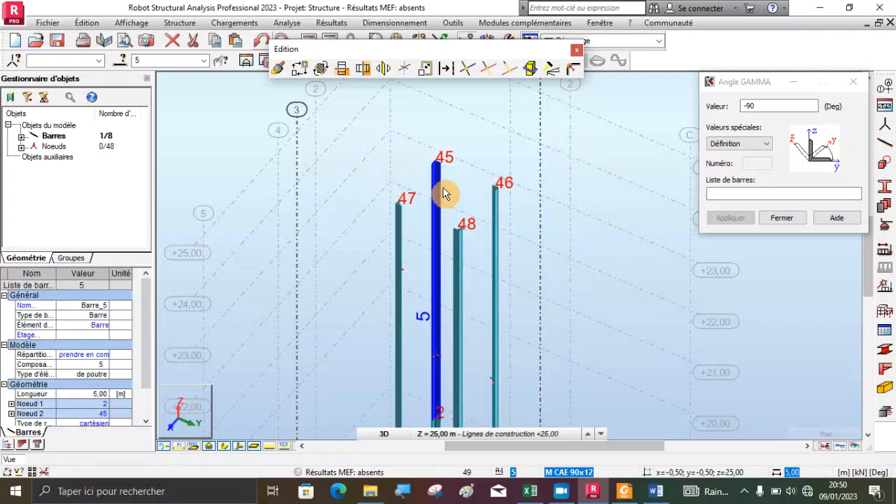
pyautogui.scroll(-2, 444, 194)
pyautogui.rightClick(534, 260)
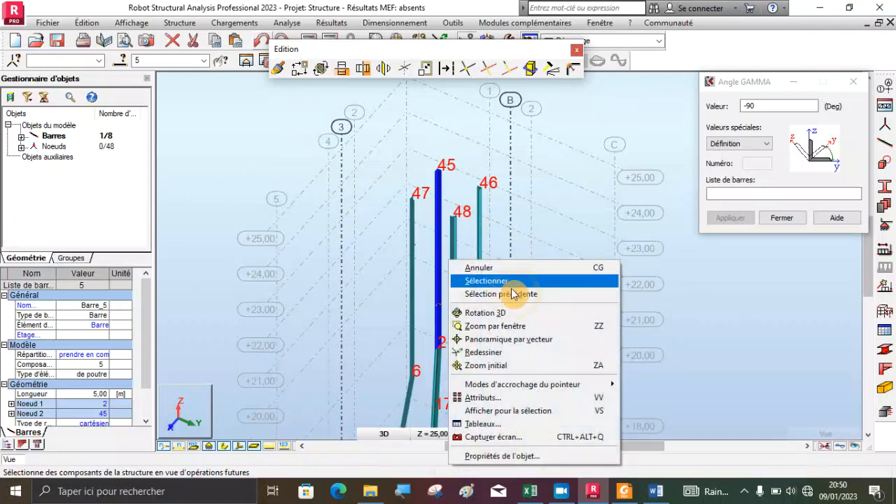
pyautogui.click(525, 283)
pyautogui.moveTo(446, 230); pyautogui.dragTo(394, 194)
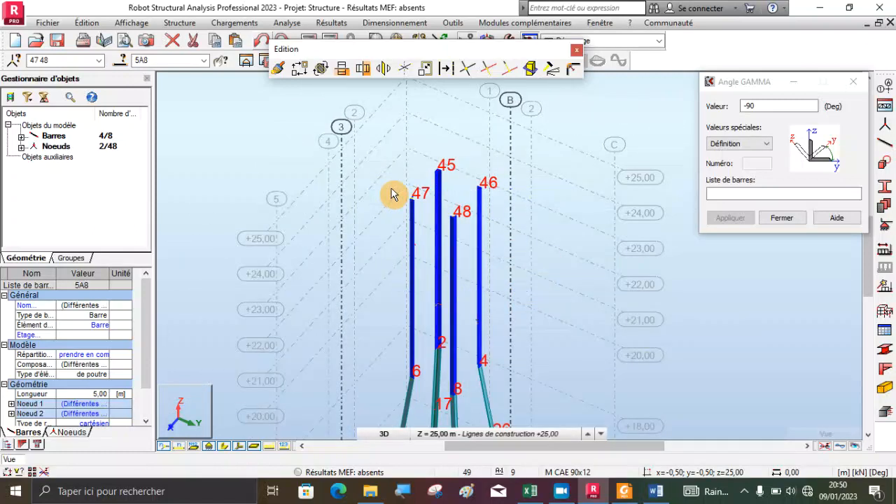
pyautogui.click(456, 68)
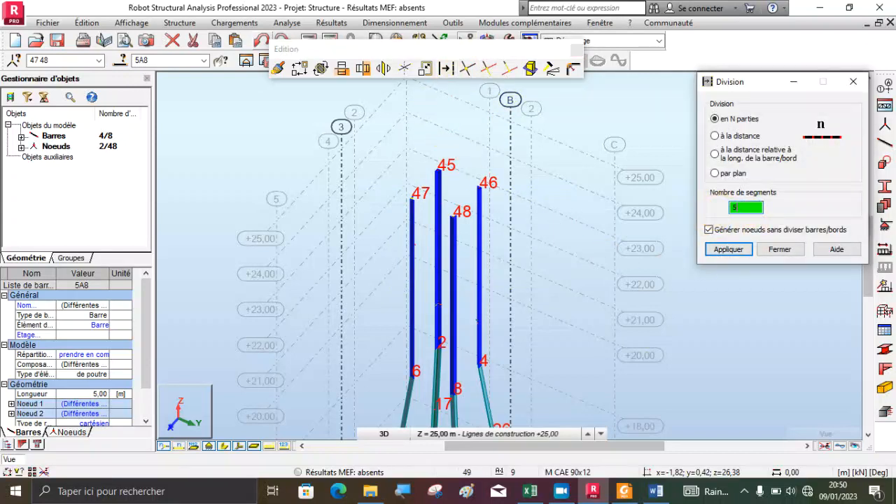
pyautogui.click(711, 252)
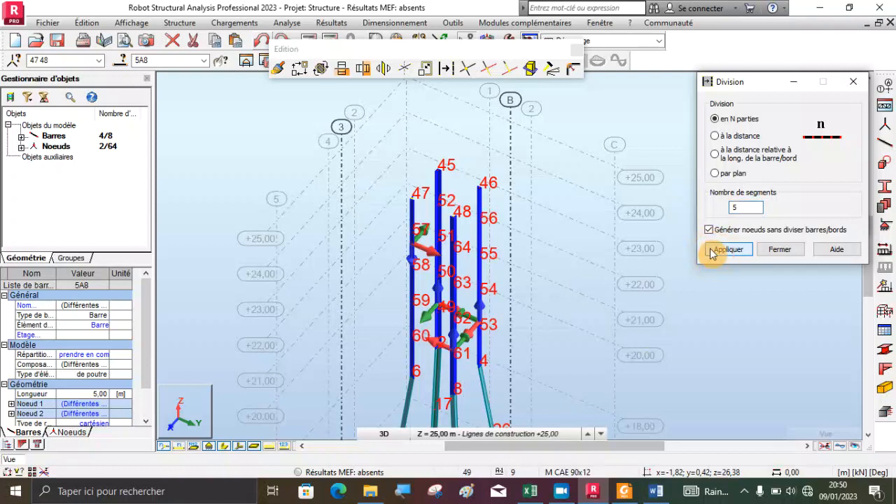
# - Hide the node numbers and local axes, clear the bar selection and close the Division and gamma angle settings
pyautogui.click(784, 252)
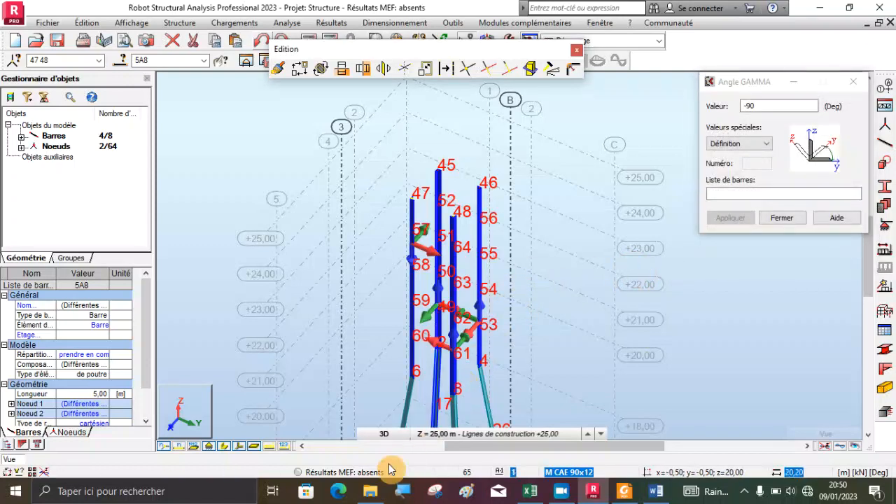
pyautogui.click(166, 446)
pyautogui.click(238, 447)
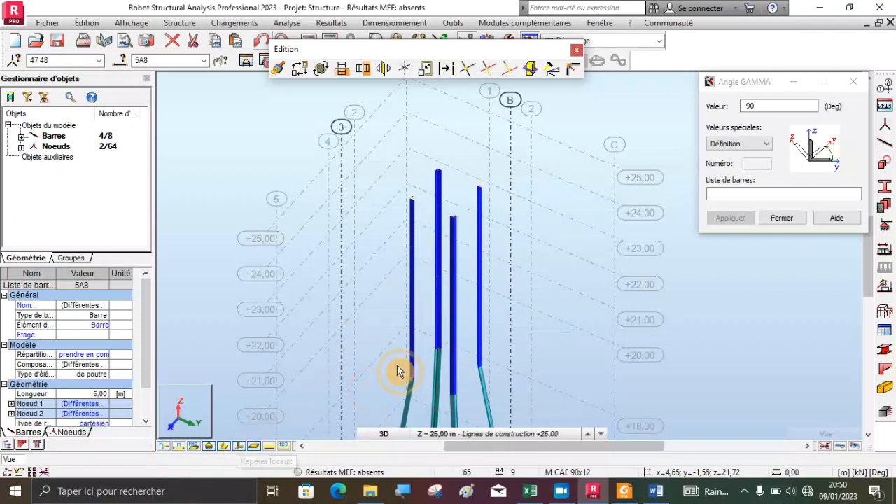
pyautogui.click(513, 153)
pyautogui.scroll(-2, 512, 152)
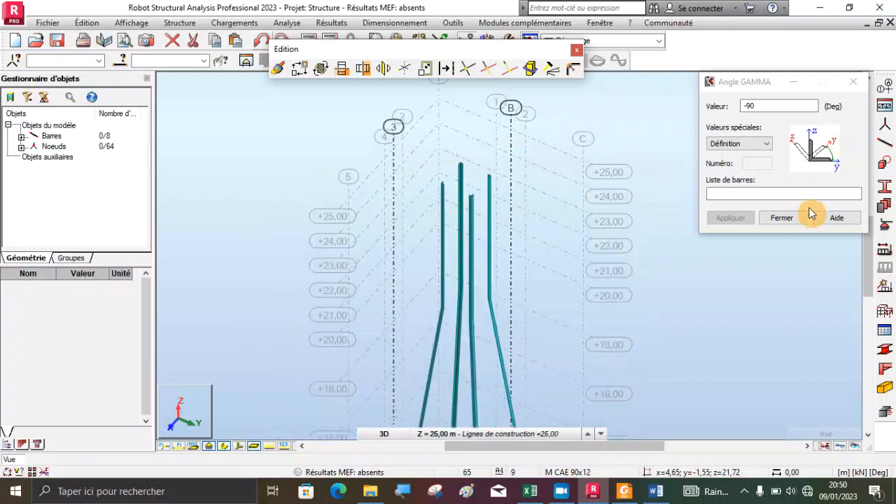
pyautogui.click(780, 218)
# - Check the horizontal and bracing layout in the PYLONE.pdf tower elevation in Foxit PDF Reader, and return to Robot Structural Analysis
pyautogui.scroll(-3, 467, 170)
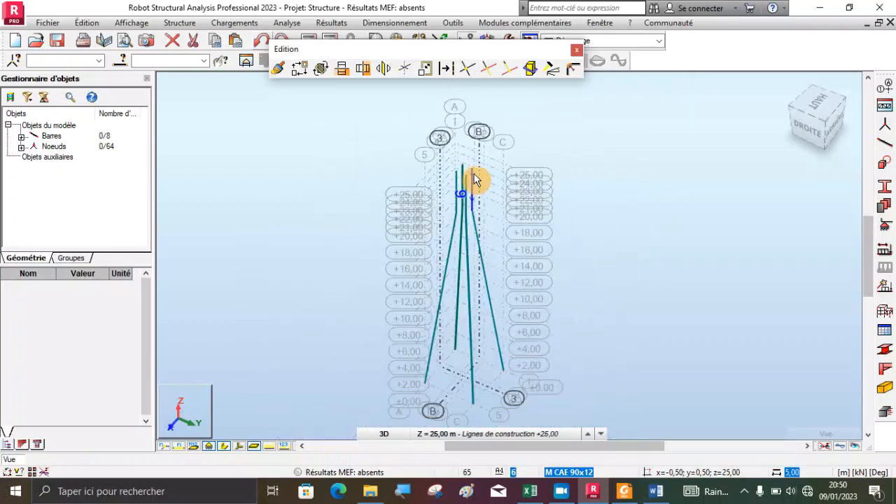
pyautogui.scroll(3, 484, 418)
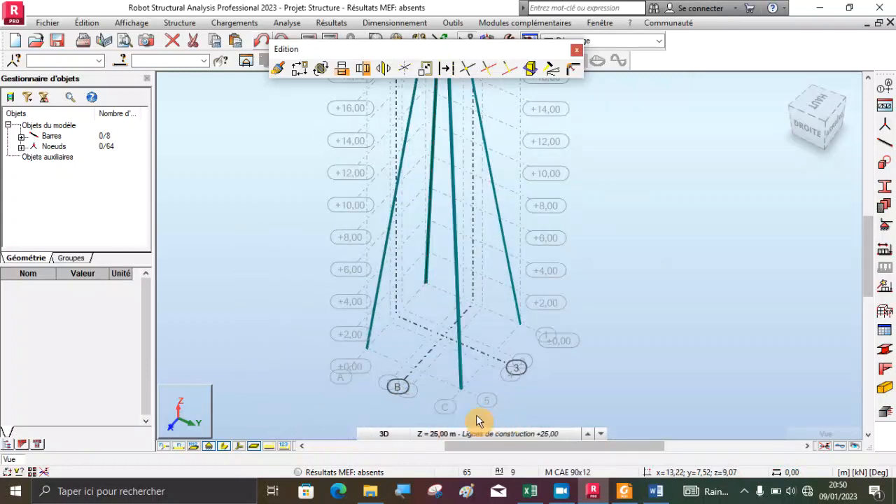
pyautogui.click(625, 492)
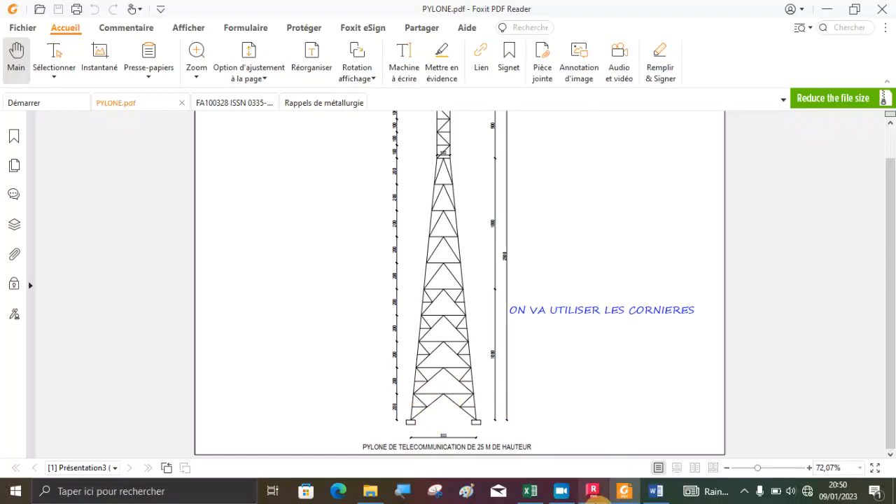
pyautogui.click(590, 493)
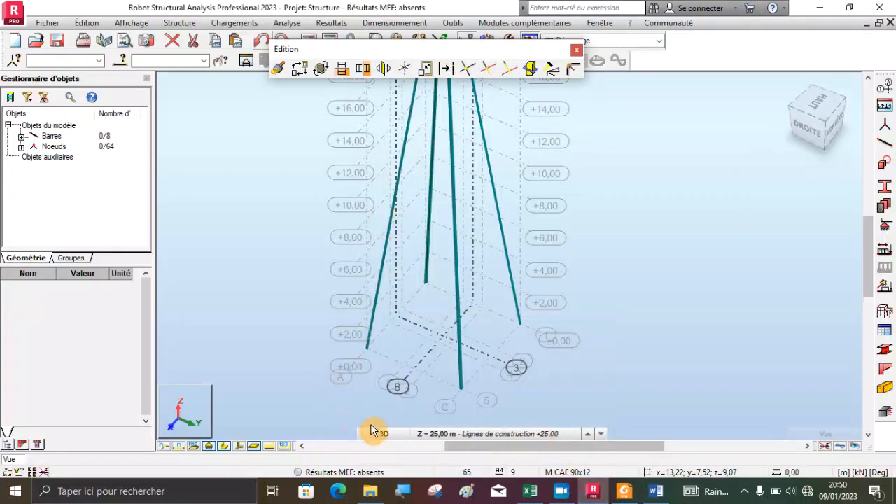
# - Switch the model to the XY plan view at the +2,00 m construction level
pyautogui.click(386, 435)
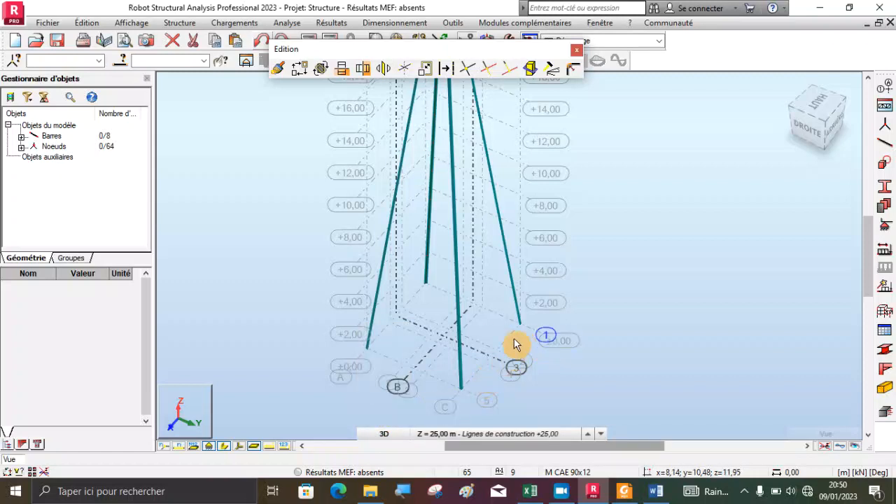
pyautogui.scroll(3, 515, 344)
pyautogui.rightClick(637, 252)
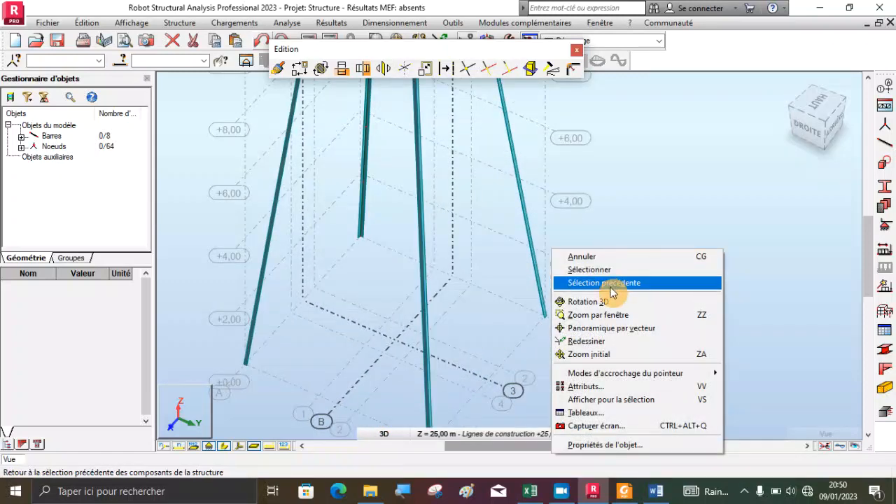
pyautogui.click(385, 436)
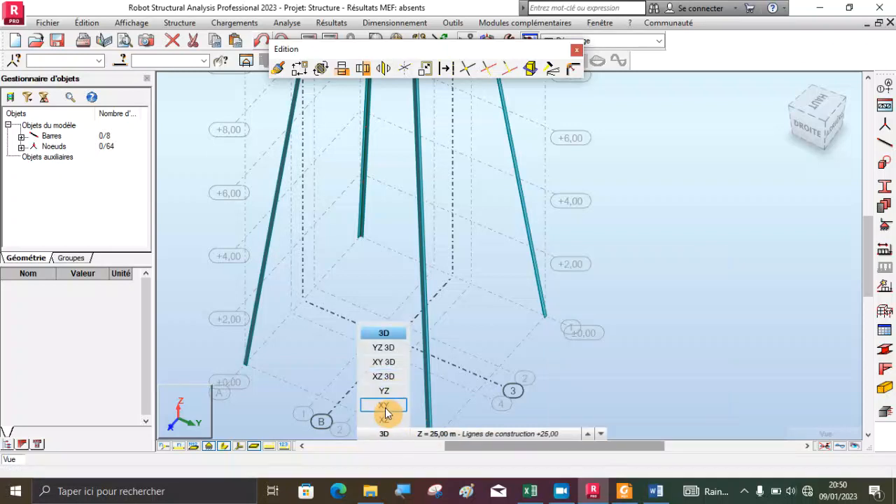
pyautogui.click(384, 407)
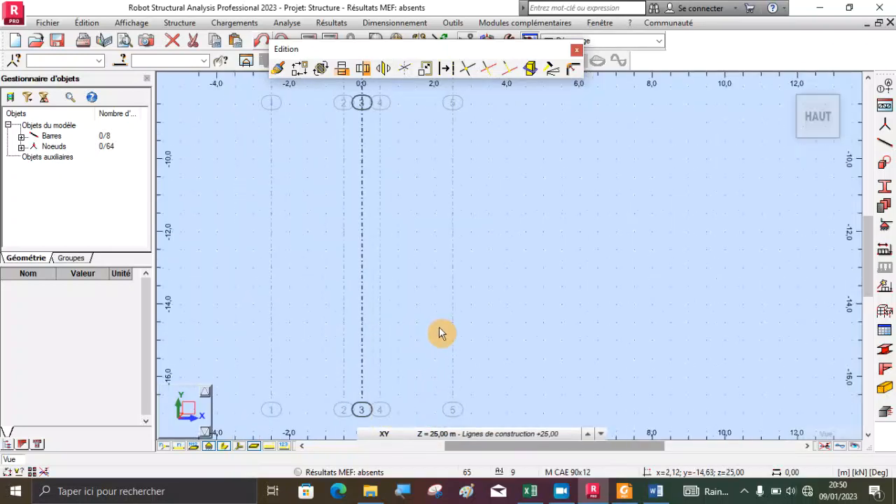
pyautogui.scroll(-2, 436, 344)
pyautogui.scroll(-4, 424, 358)
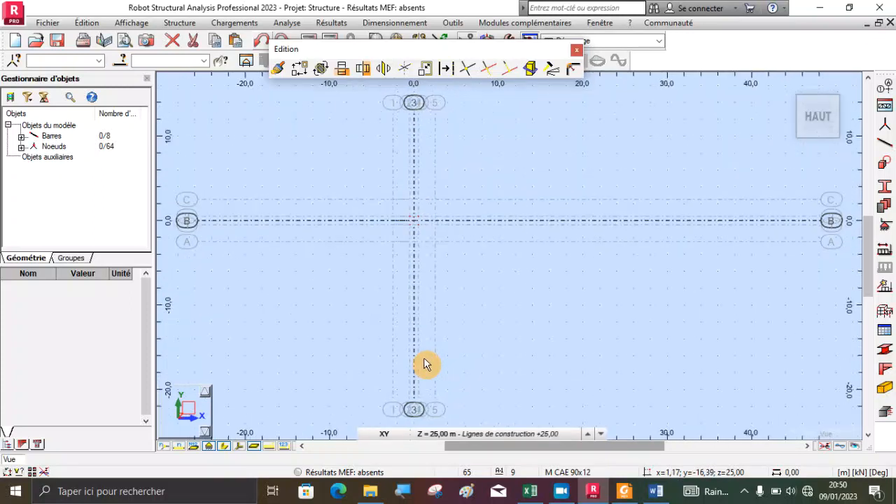
pyautogui.scroll(4, 423, 260)
pyautogui.click(448, 433)
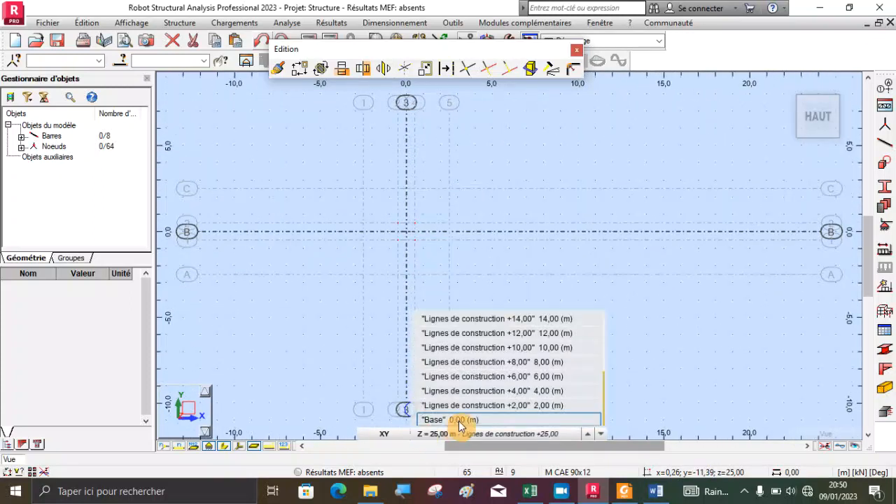
pyautogui.click(500, 406)
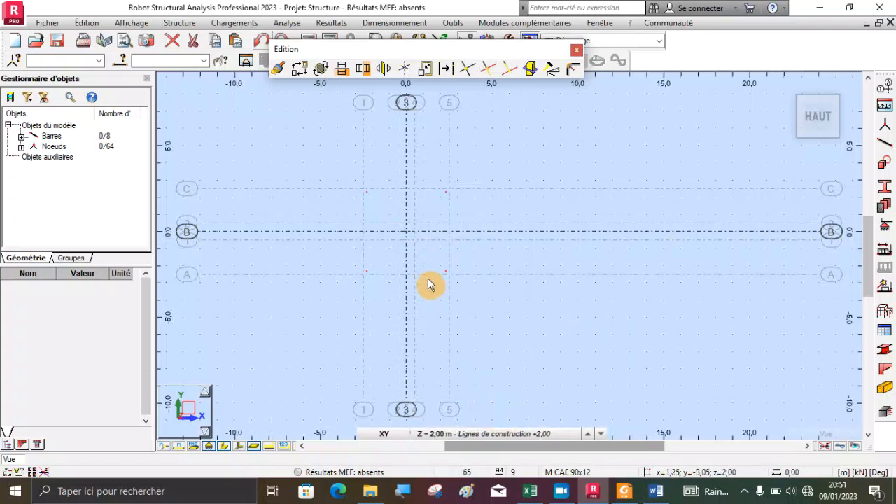
pyautogui.scroll(3, 387, 212)
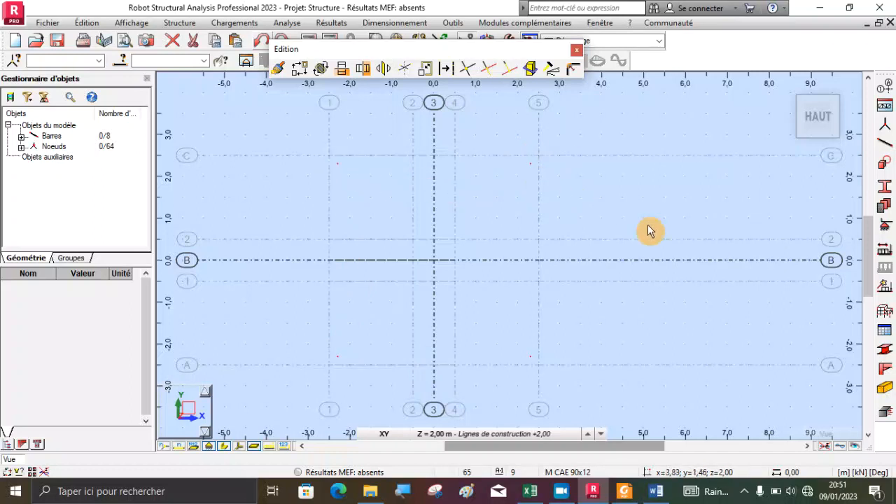
# - Set up new bars with section K CAE 60x8 and continuous chaining (Etirer) enabled
pyautogui.click(885, 145)
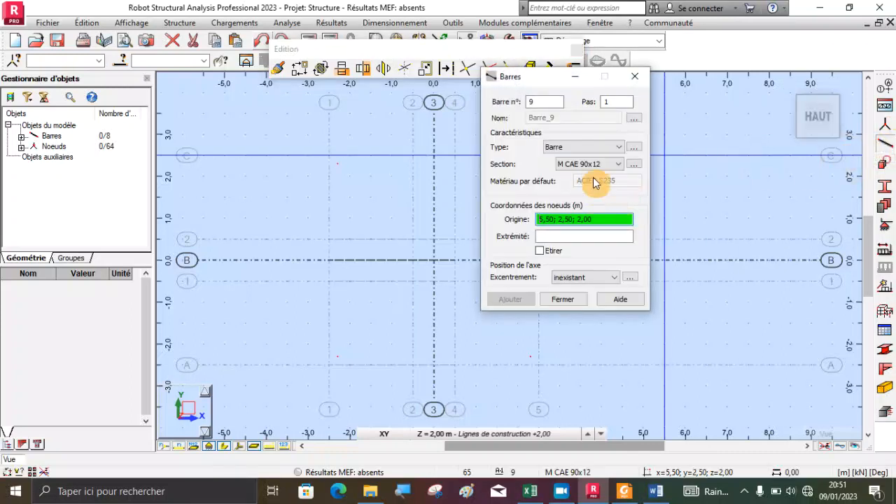
pyautogui.click(594, 165)
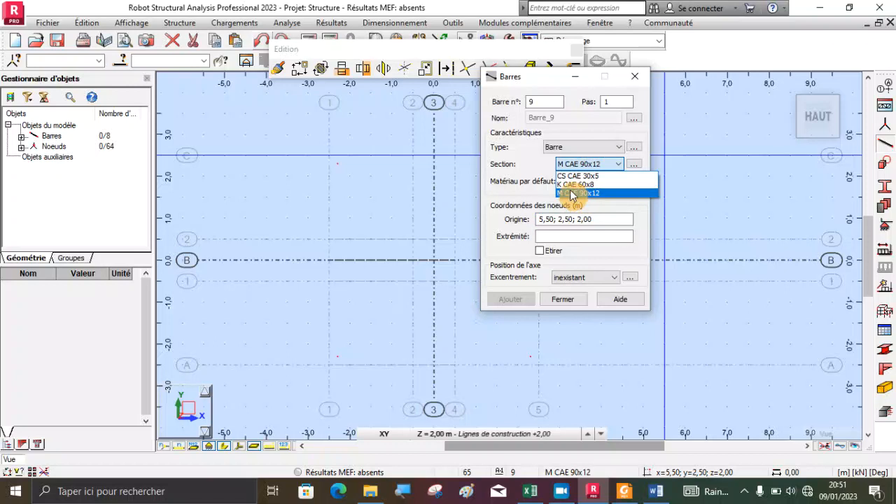
pyautogui.click(574, 185)
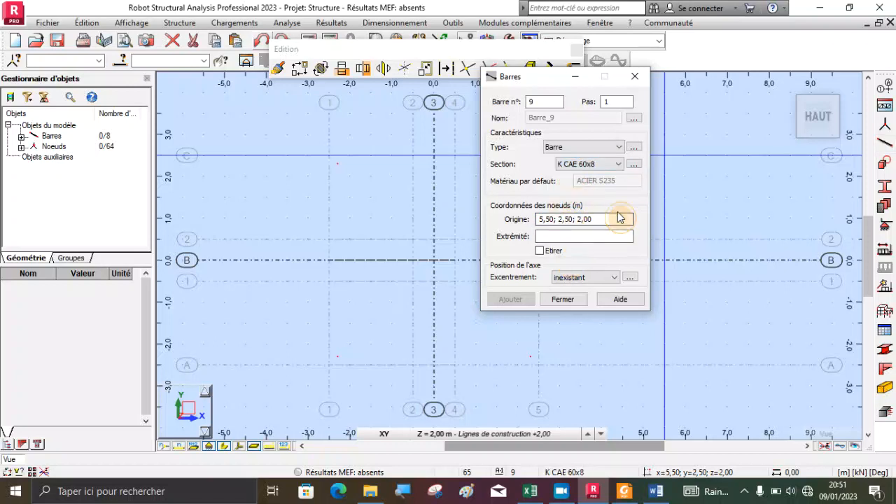
pyautogui.click(619, 219)
pyautogui.moveTo(550, 76); pyautogui.dragTo(691, 92)
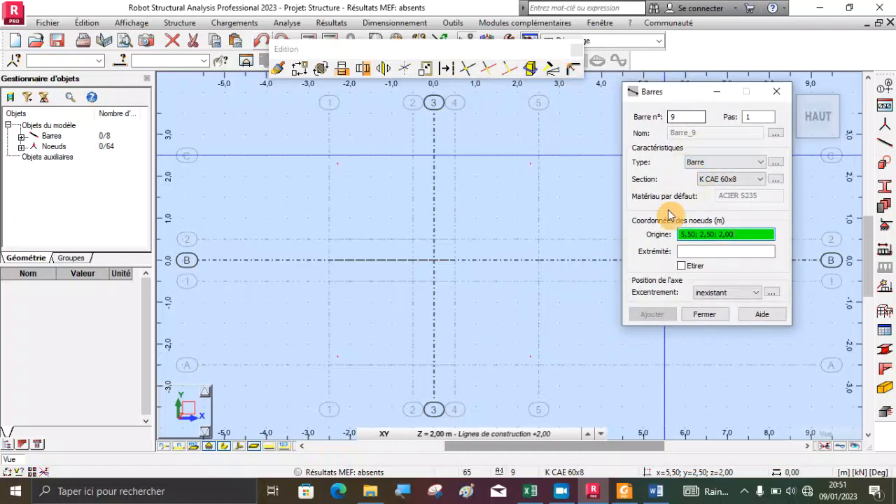
pyautogui.click(681, 265)
# - Draw a closed square of four horizontal bars through the leg nodes at ±2,30 m on the +2,00 m level
pyautogui.click(338, 164)
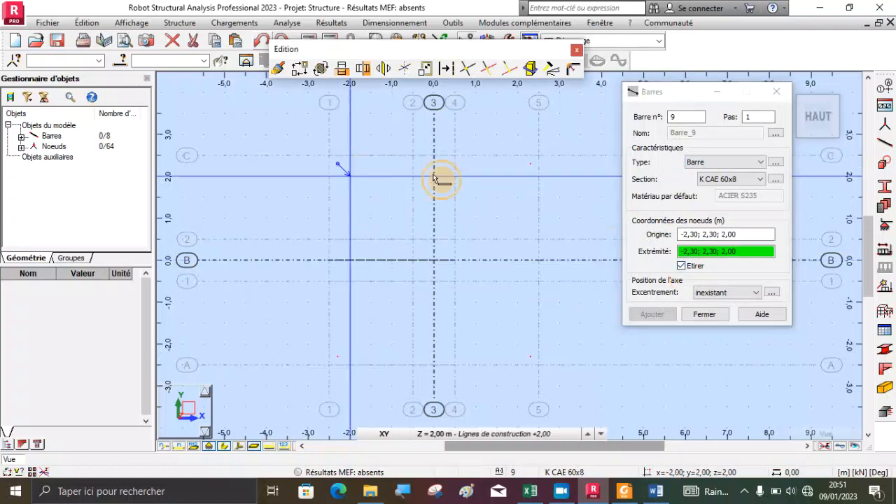
pyautogui.click(529, 163)
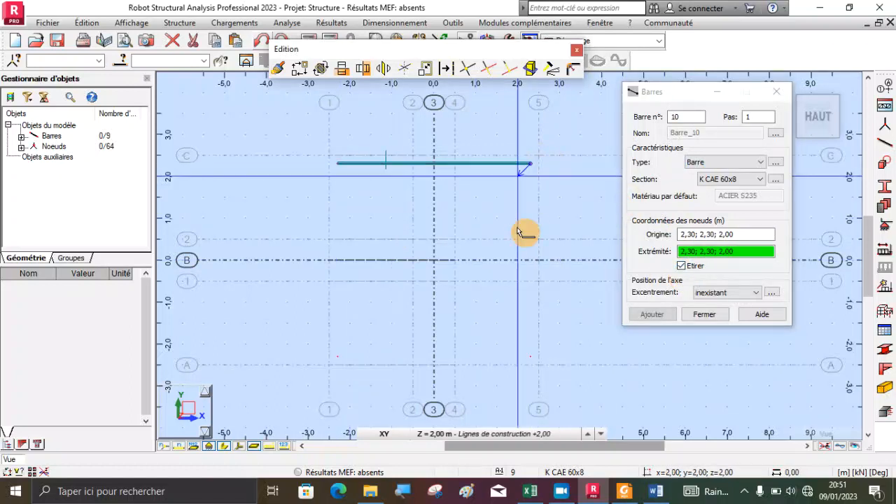
pyautogui.click(532, 358)
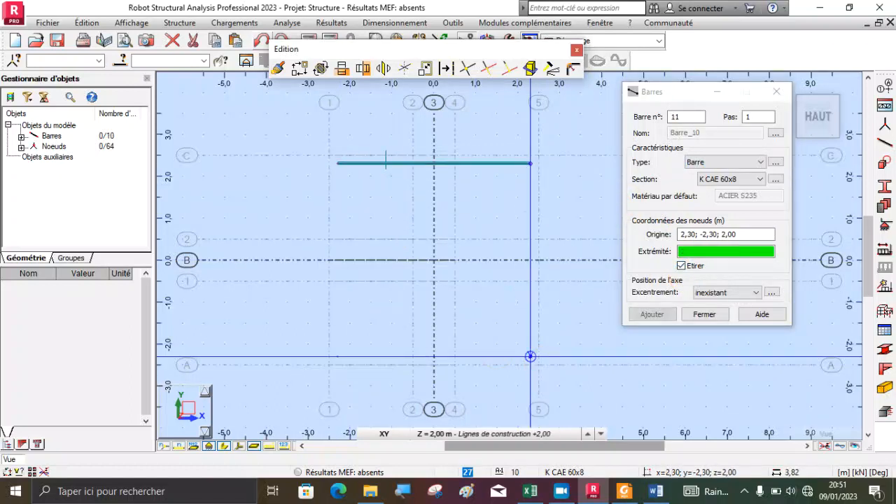
pyautogui.click(338, 358)
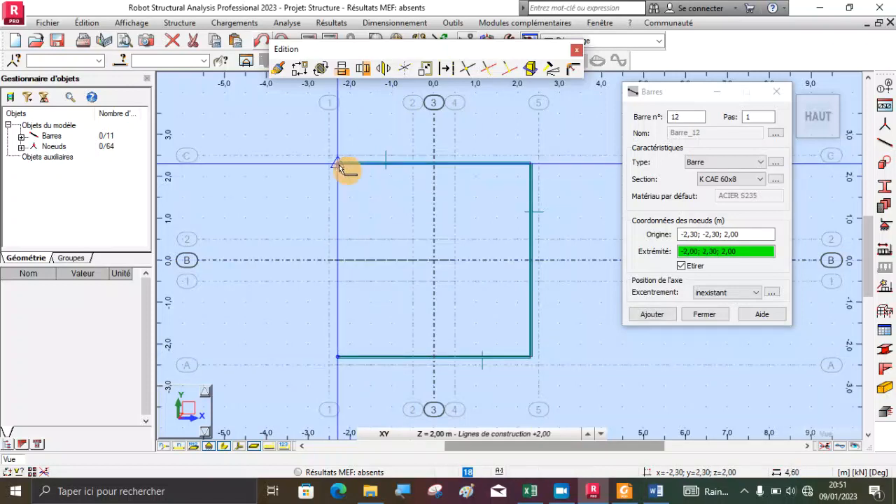
pyautogui.click(337, 164)
# - Move up to the +4,00 m level and draw a closed square of four horizontal bars through the leg nodes at ±2,10 m
pyautogui.click(744, 234)
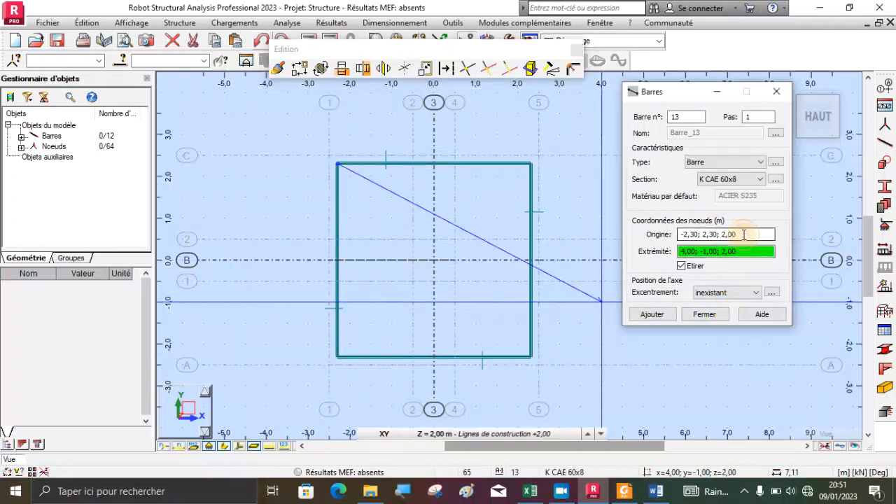
pyautogui.click(587, 433)
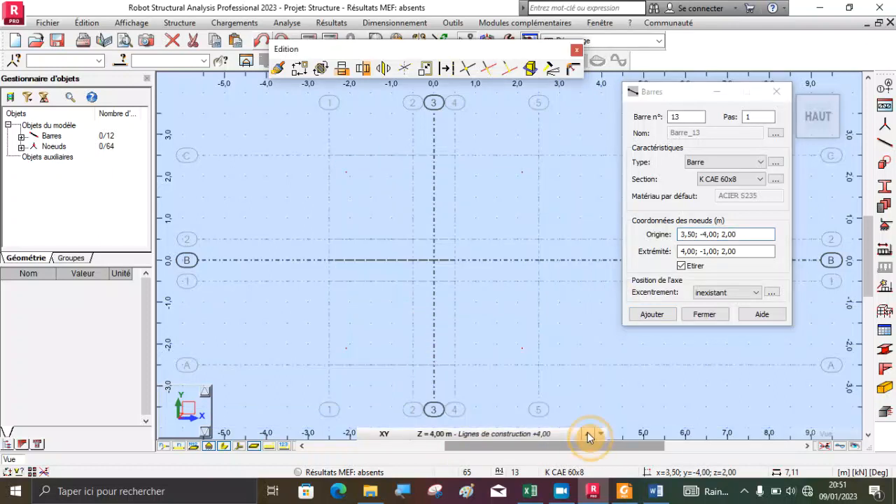
pyautogui.click(346, 172)
pyautogui.click(522, 173)
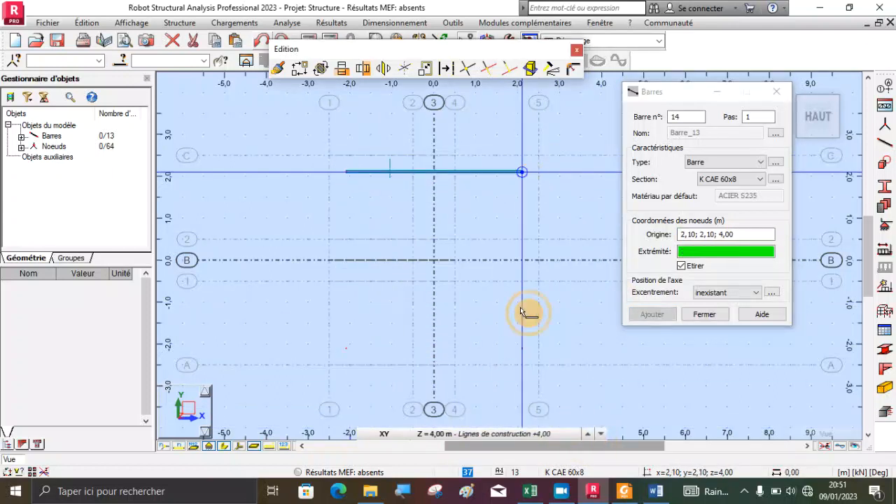
pyautogui.click(525, 347)
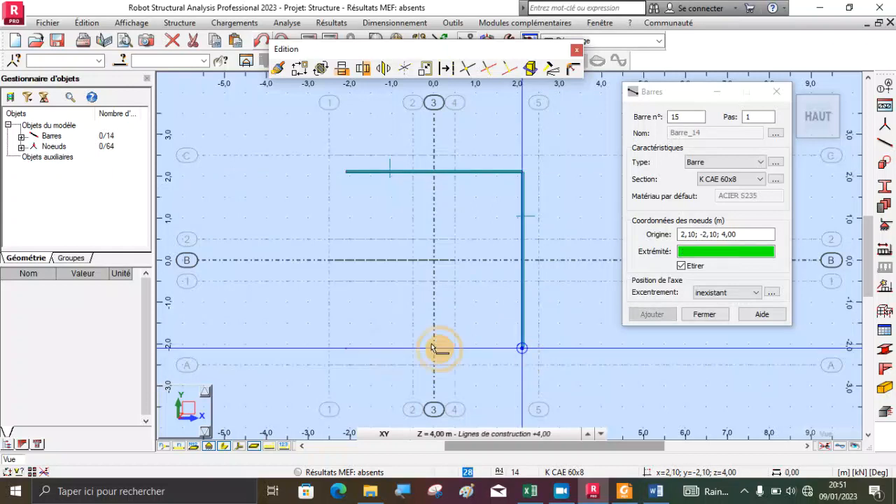
pyautogui.click(346, 348)
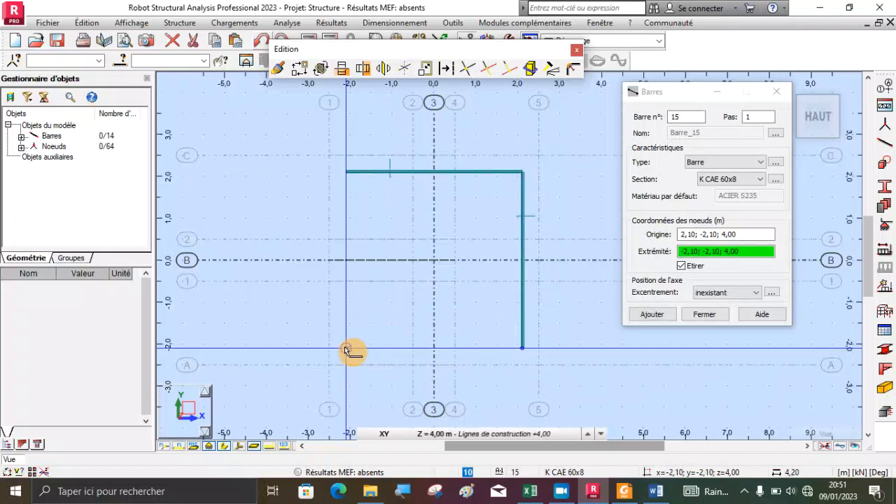
pyautogui.click(346, 174)
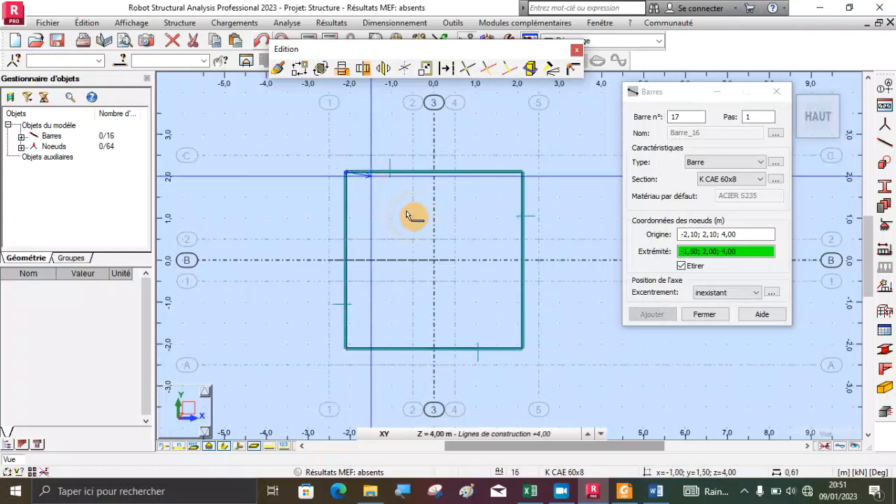
# - Move up to the +6,00 m level and draw a closed square of four horizontal bars through the leg nodes at ±1,90 m
pyautogui.click(745, 238)
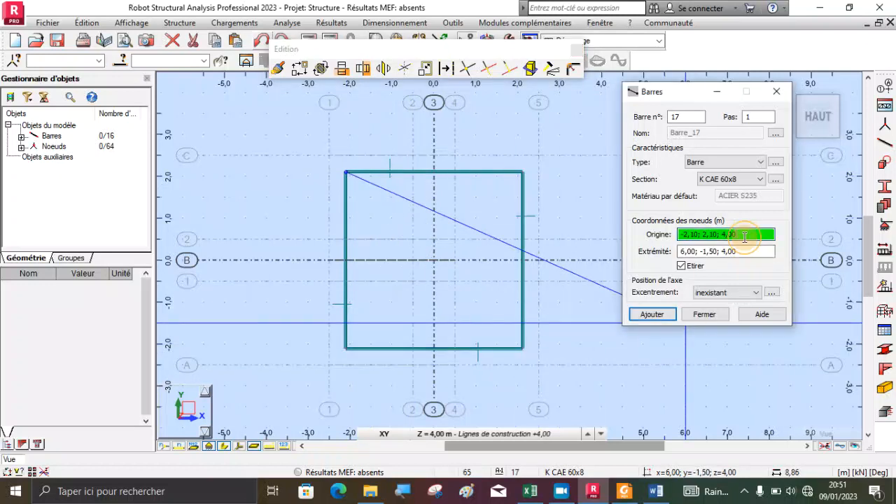
pyautogui.click(589, 434)
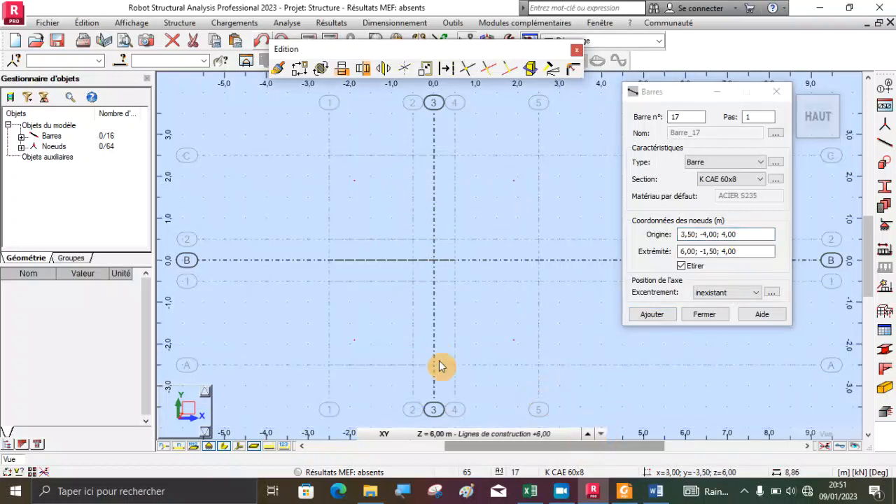
pyautogui.click(355, 181)
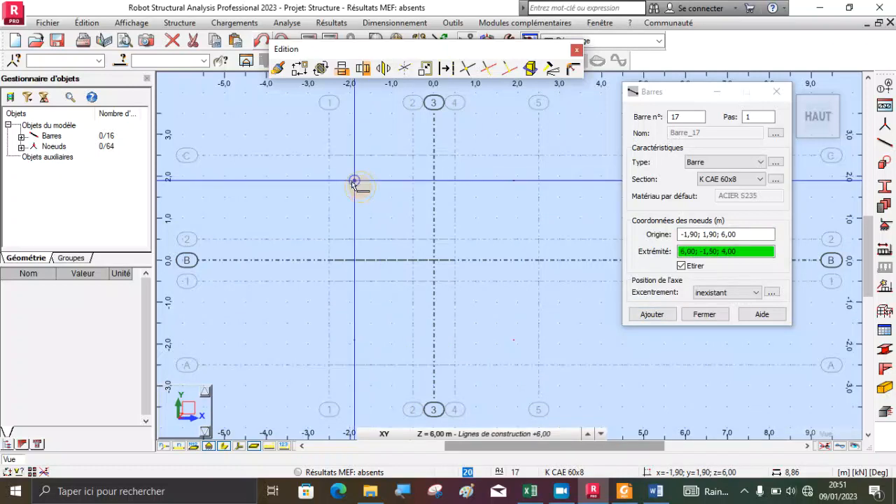
pyautogui.click(515, 181)
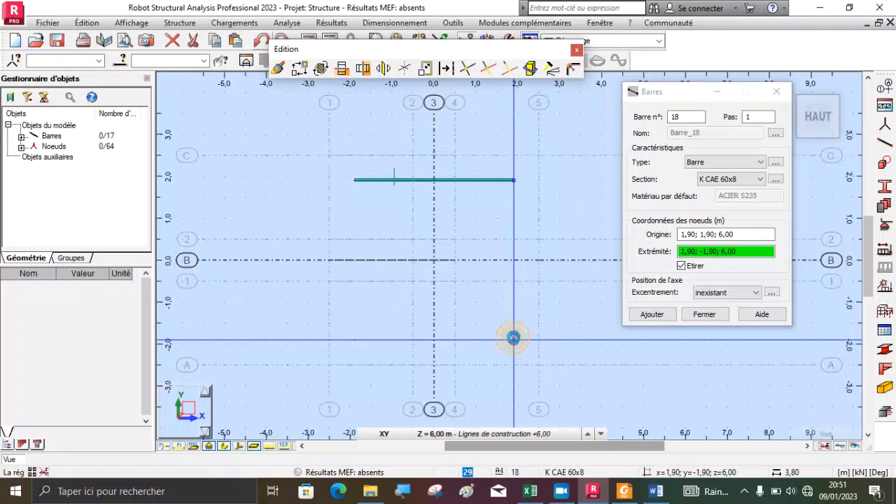
pyautogui.click(513, 338)
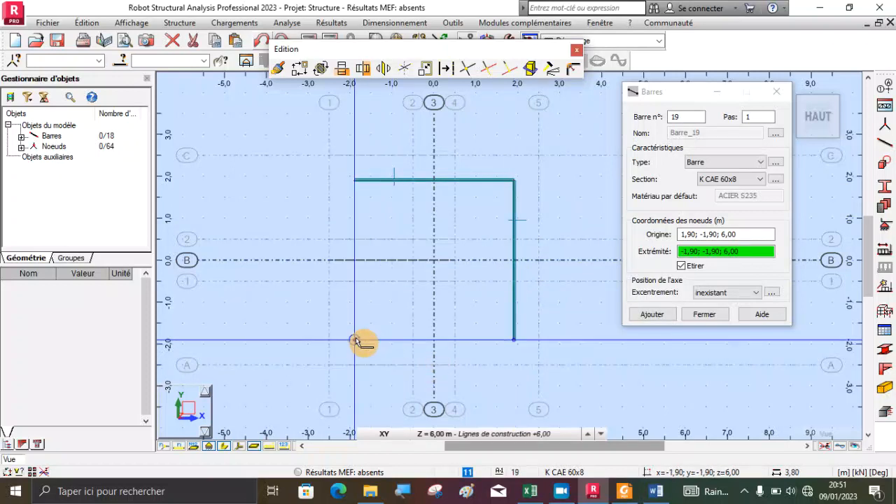
pyautogui.click(355, 341)
pyautogui.click(354, 181)
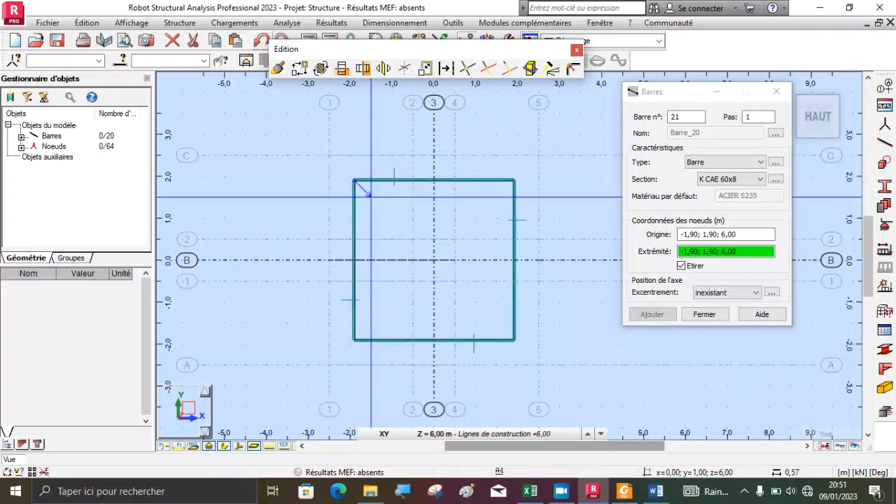
# - Check the horizontal frames in 3D and return to the XY plan view at the +8,00 m level
pyautogui.click(711, 315)
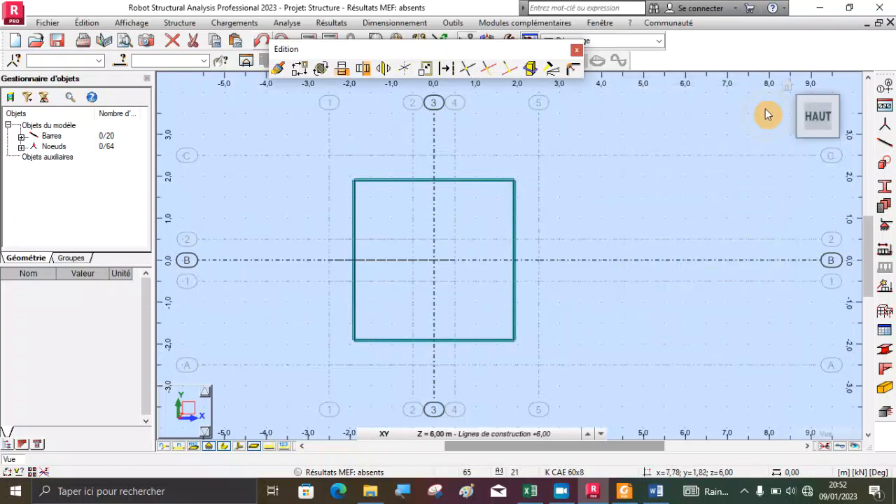
pyautogui.moveTo(786, 89); pyautogui.dragTo(531, 287)
pyautogui.scroll(5, 518, 361)
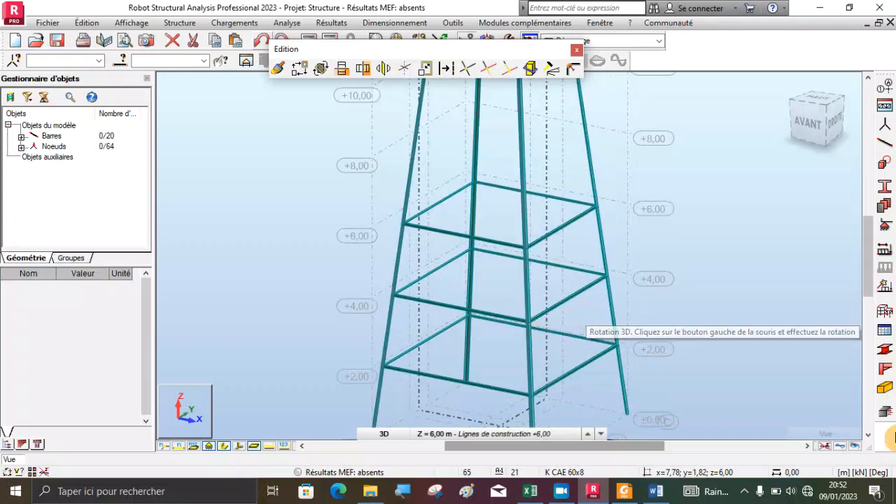
pyautogui.click(381, 433)
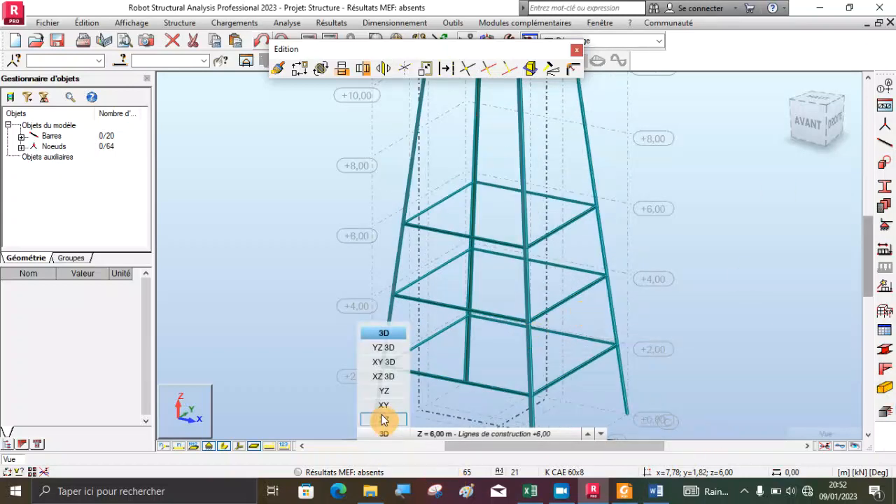
pyautogui.click(385, 406)
pyautogui.scroll(-4, 483, 261)
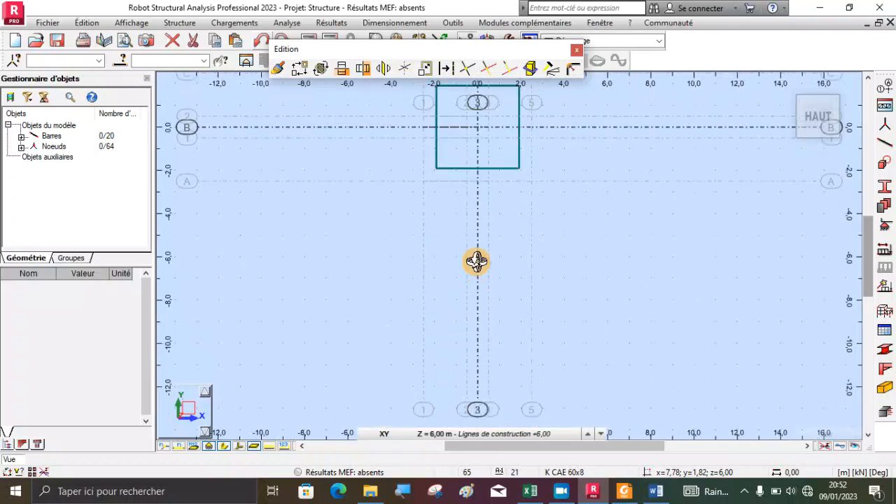
pyautogui.scroll(4, 483, 207)
pyautogui.click(575, 433)
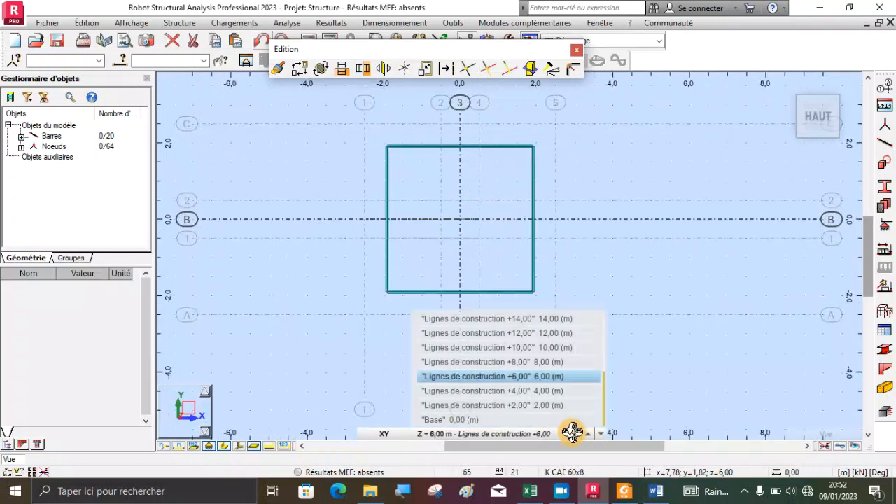
pyautogui.click(586, 434)
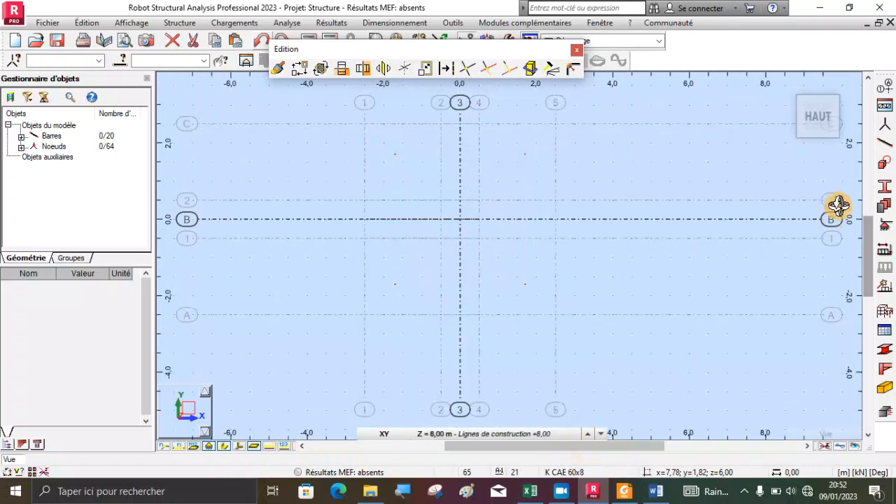
# - Draw a K CAE 60x8 bar from -1,70; 1,70 to 1,70; 1,70 on the +8,00 m level and enable continuous chaining (Etirer)
pyautogui.click(884, 145)
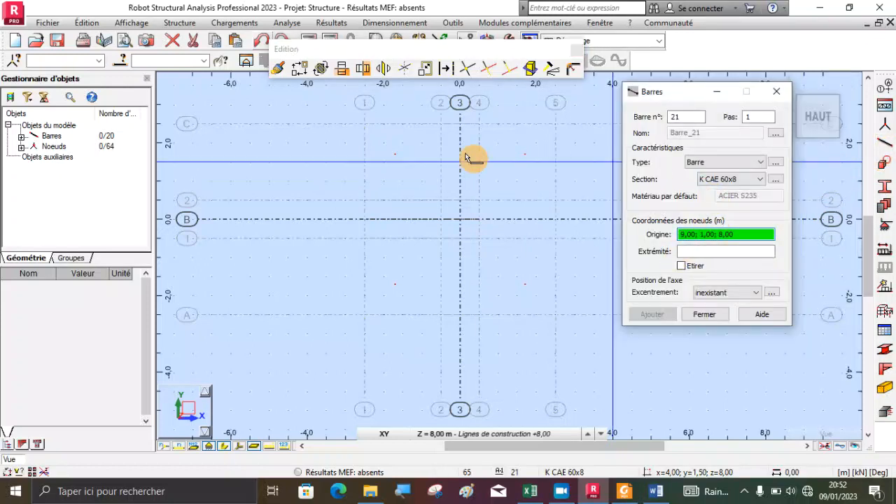
pyautogui.click(397, 156)
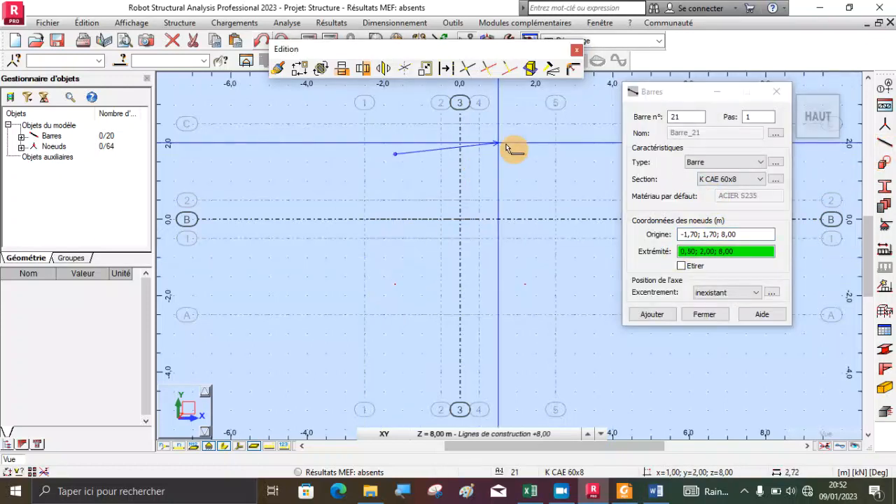
pyautogui.click(532, 158)
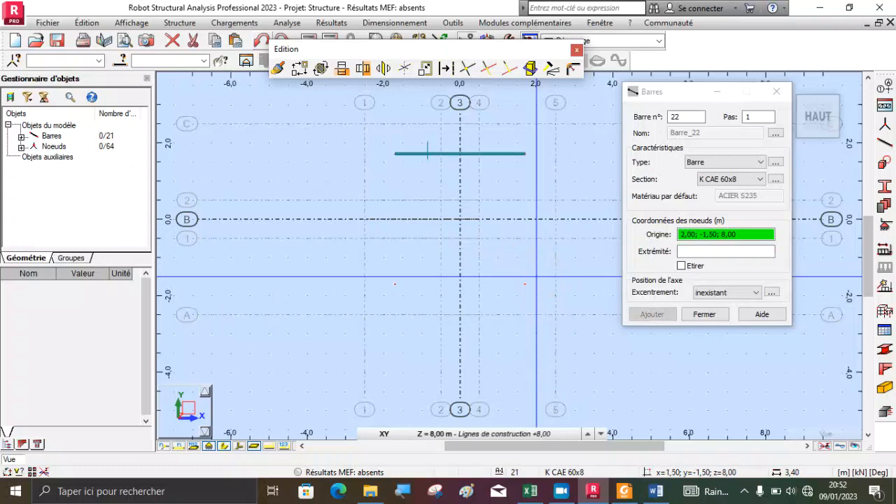
pyautogui.click(526, 285)
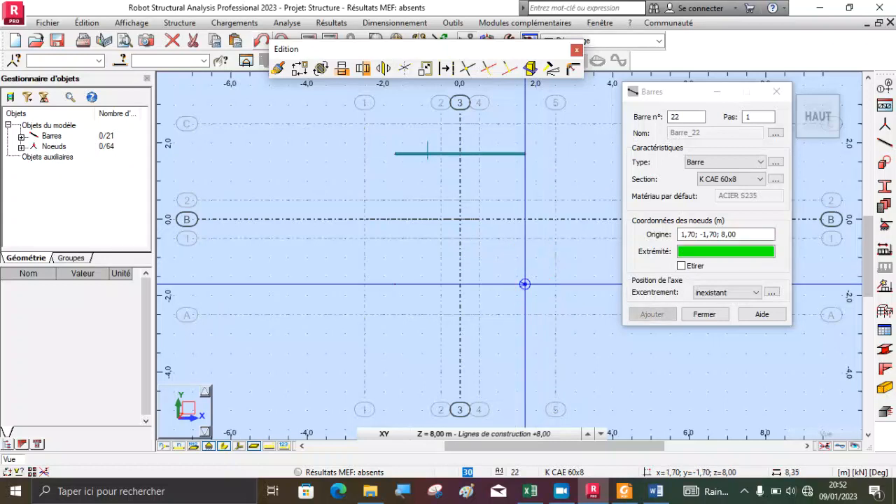
pyautogui.click(683, 267)
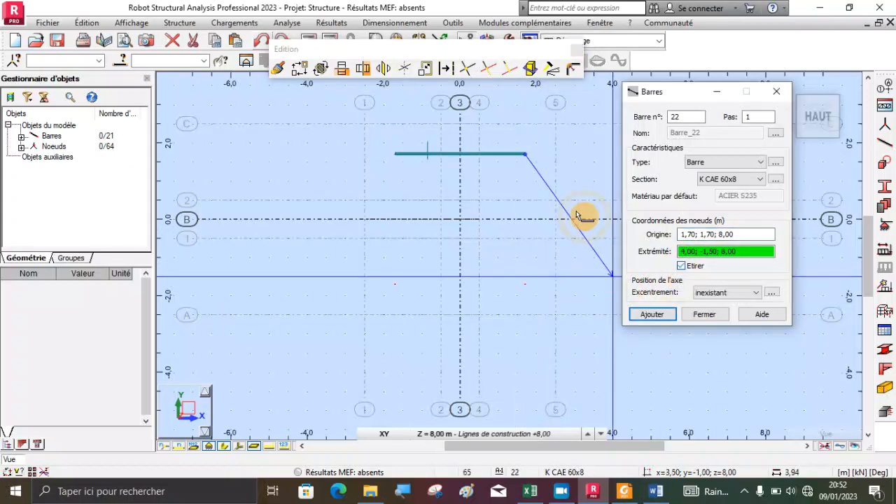
pyautogui.click(526, 286)
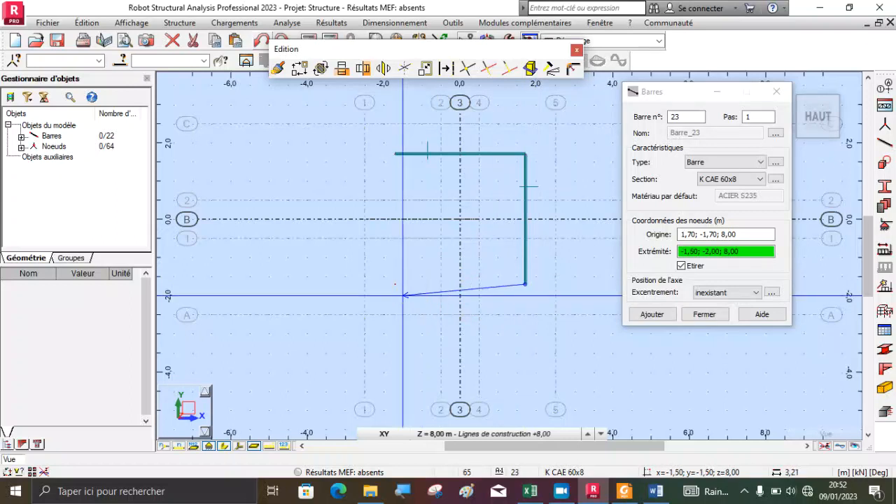
pyautogui.click(401, 276)
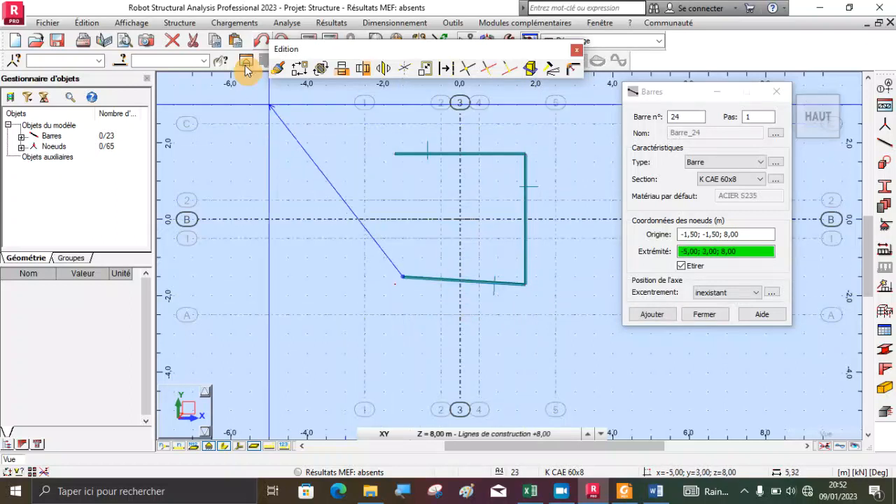
pyautogui.click(261, 40)
pyautogui.click(260, 39)
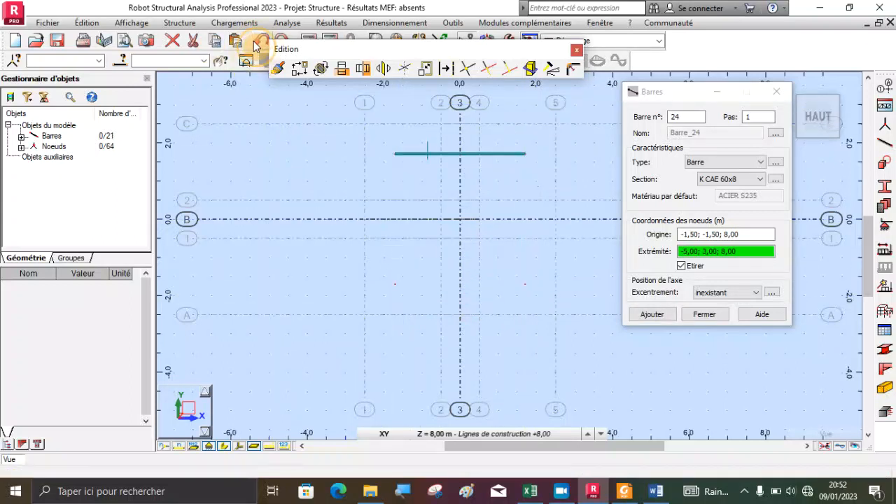
# - Draw the three remaining bars at +8,00 m from node 1,70; 1,70 through 1,70; -1,70 and -1,70; -1,70 to -1,70; 1,70
pyautogui.click(731, 250)
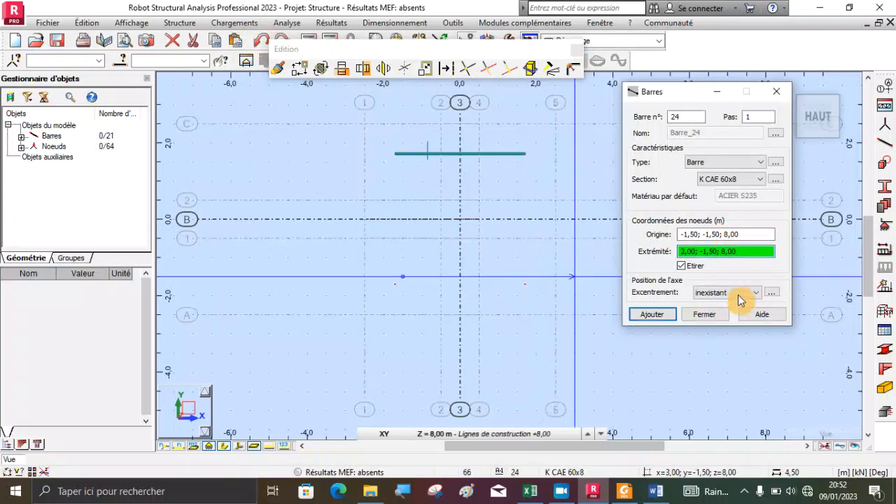
pyautogui.click(755, 238)
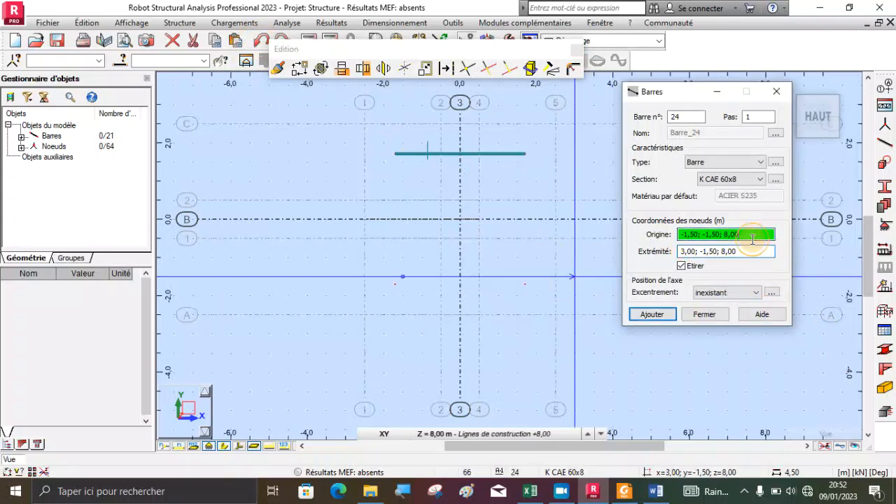
pyautogui.click(529, 155)
pyautogui.click(525, 284)
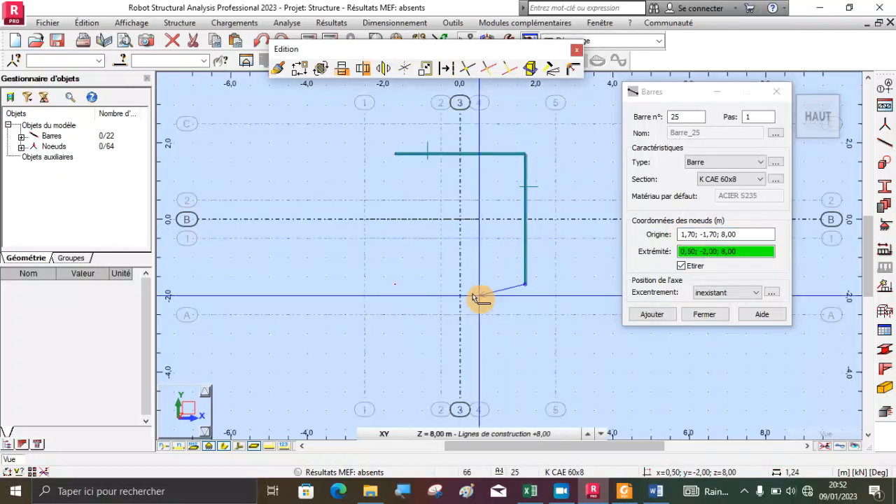
pyautogui.click(397, 287)
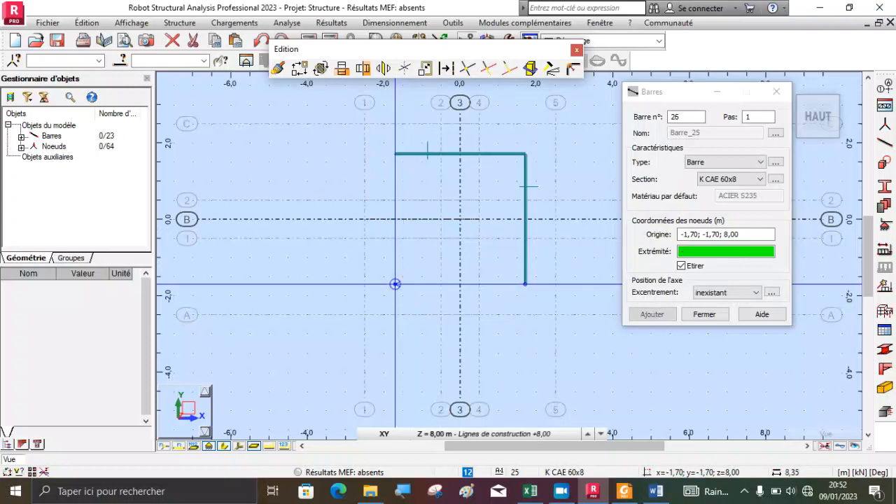
pyautogui.click(395, 154)
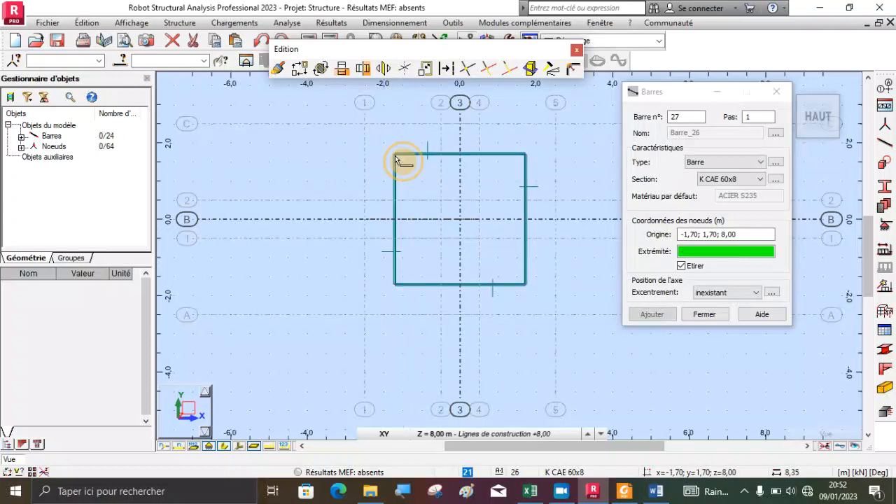
# - Move up to the +10,00 m level and draw a closed square of four horizontal bars through the leg nodes at ±1,50 m
pyautogui.click(750, 235)
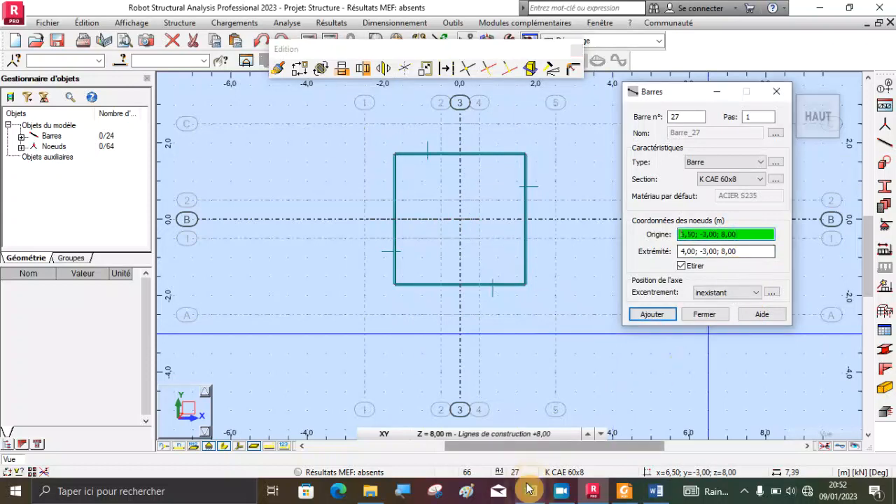
pyautogui.click(588, 436)
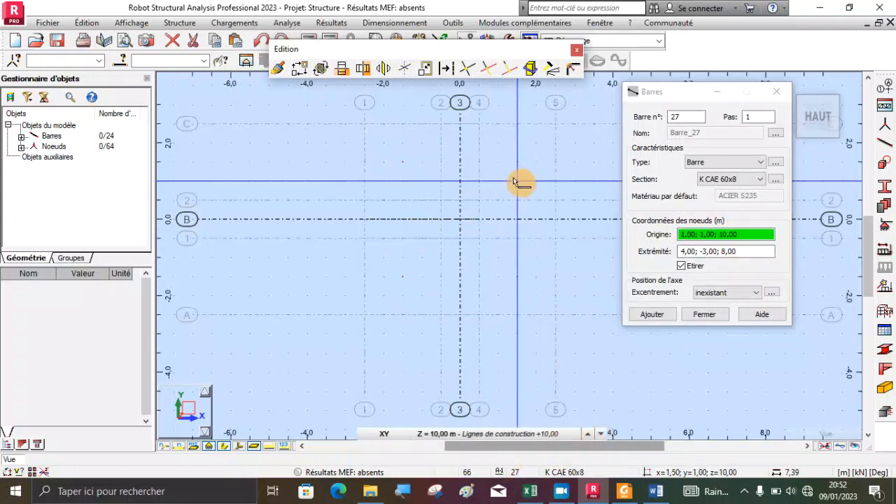
pyautogui.click(404, 164)
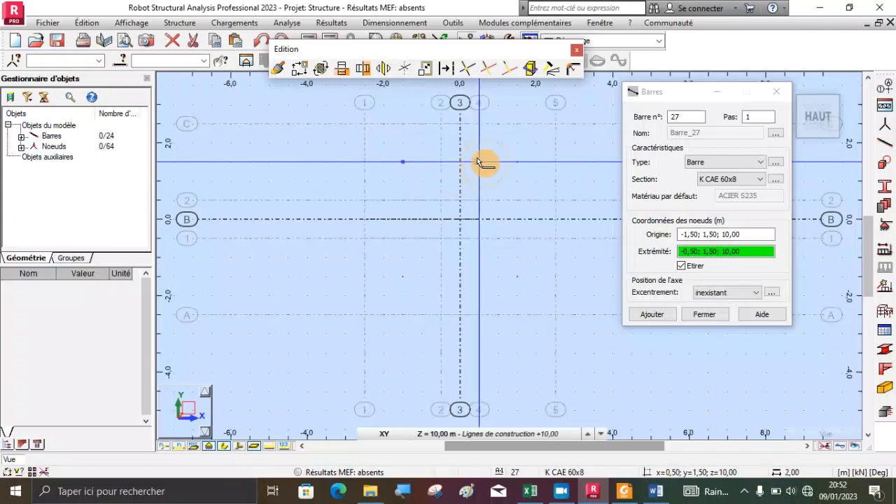
pyautogui.click(518, 163)
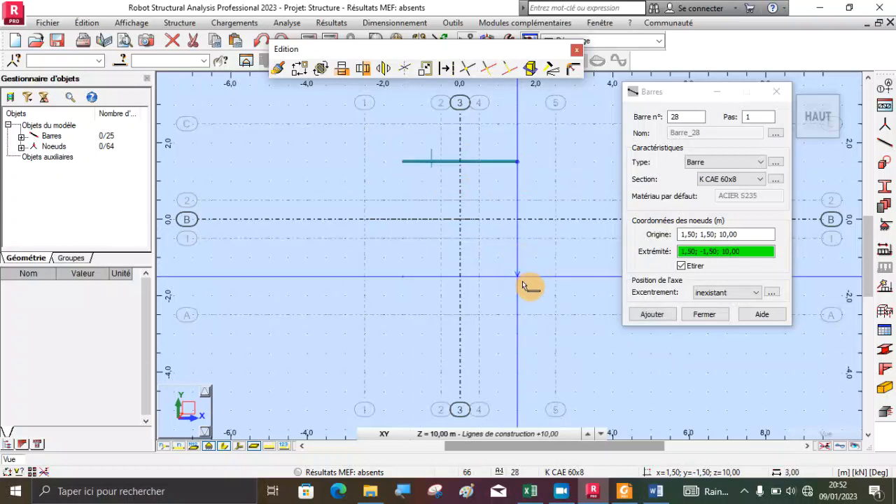
pyautogui.click(518, 280)
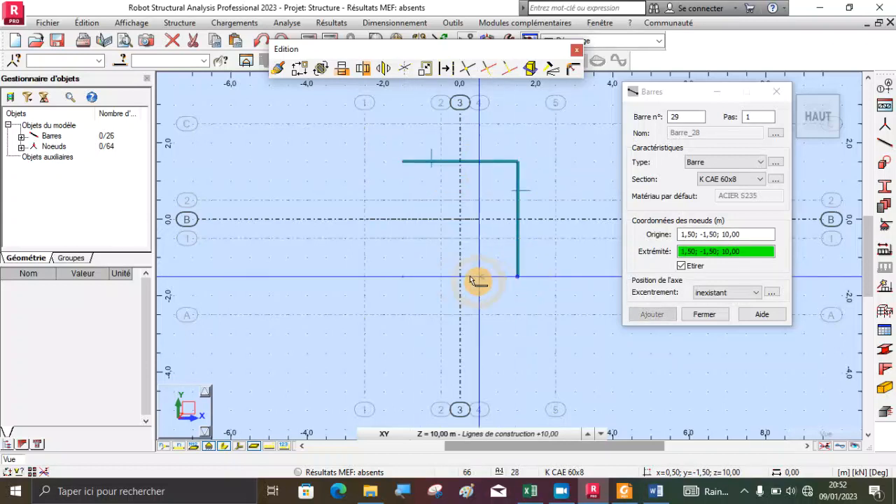
pyautogui.click(404, 277)
pyautogui.click(403, 163)
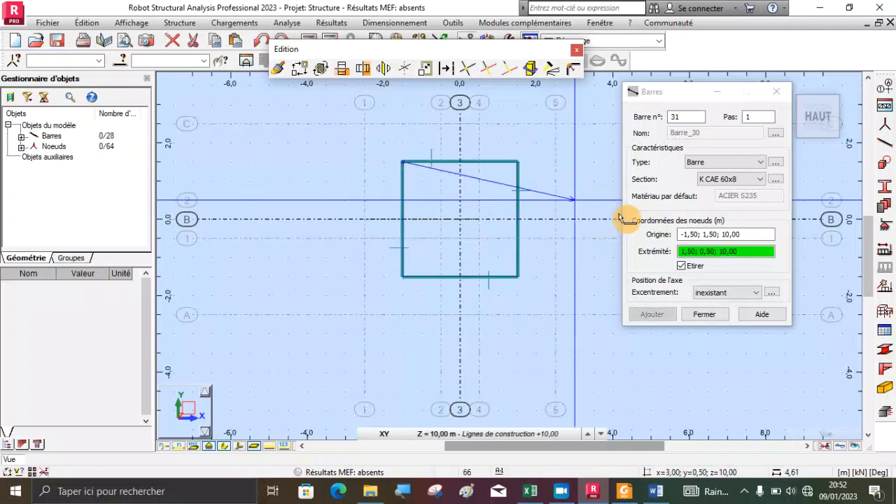
# - Move up to the +12,00 m level and draw a closed square of four horizontal bars through the leg nodes at ±1,30 m
pyautogui.click(717, 238)
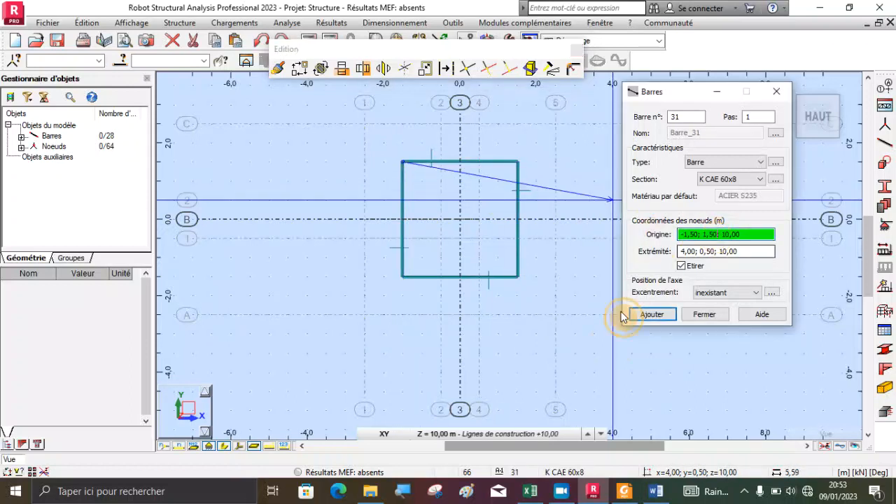
pyautogui.click(587, 435)
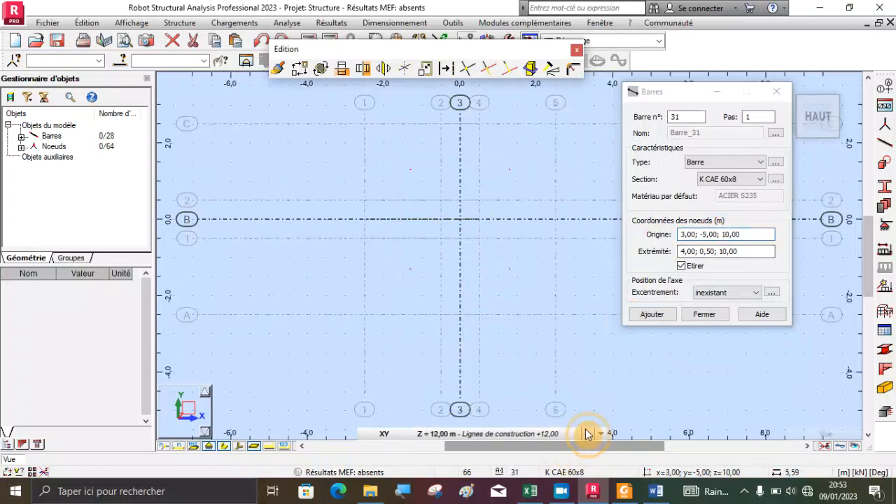
pyautogui.click(411, 171)
pyautogui.click(510, 169)
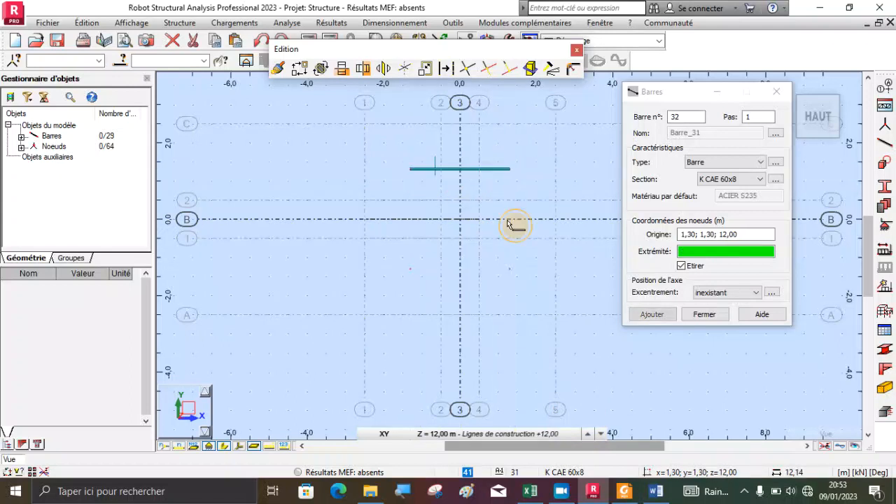
pyautogui.click(511, 270)
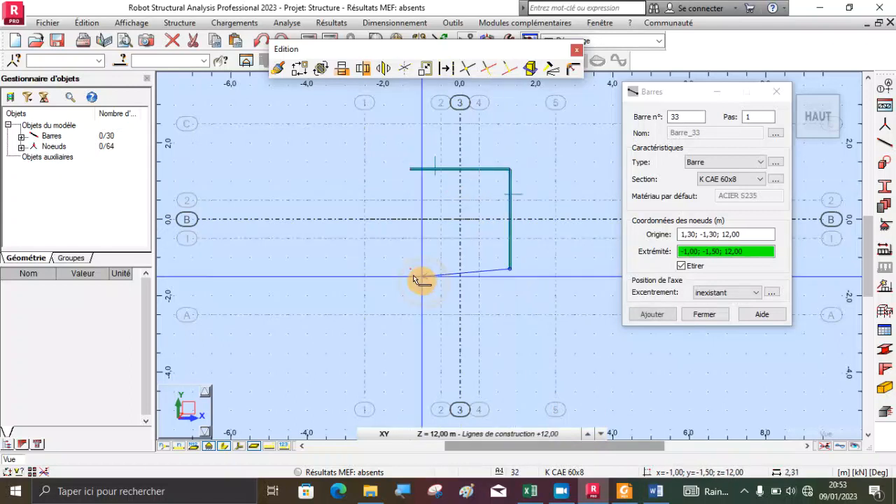
pyautogui.click(411, 270)
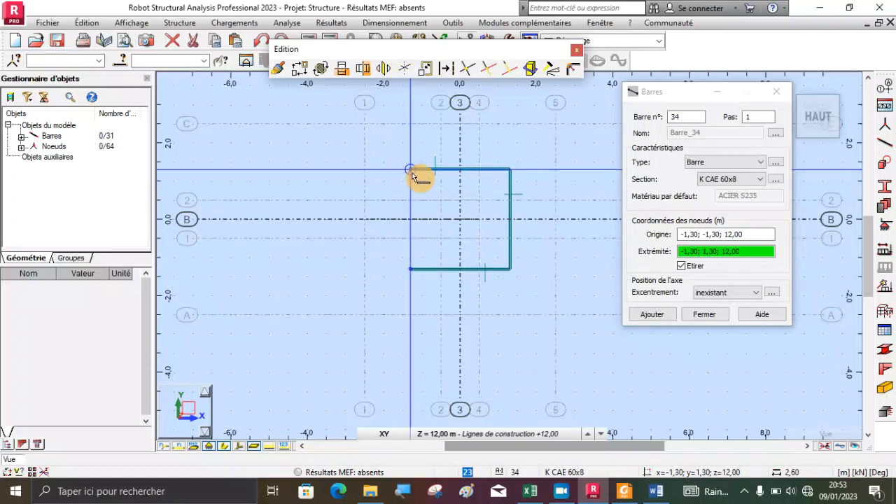
pyautogui.click(412, 172)
# - Move up to the +14,00 m level and draw a closed square of four horizontal bars through the leg nodes at ±1,10 m
pyautogui.click(730, 237)
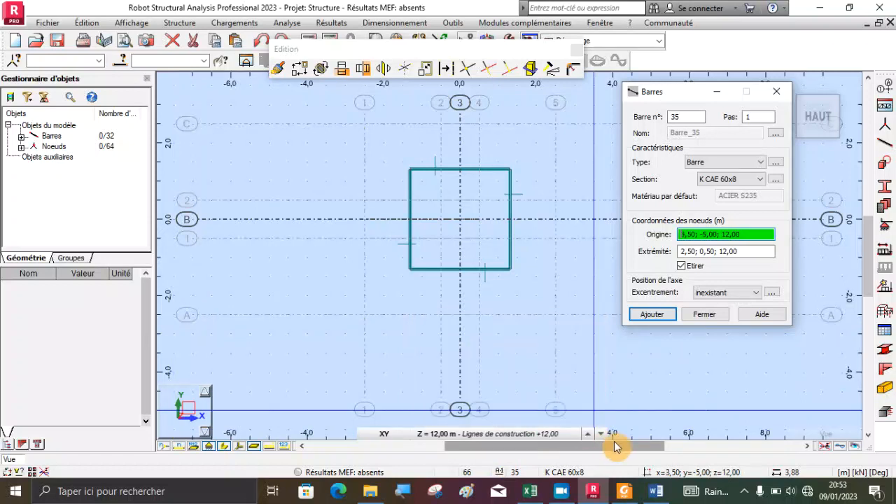
pyautogui.click(587, 433)
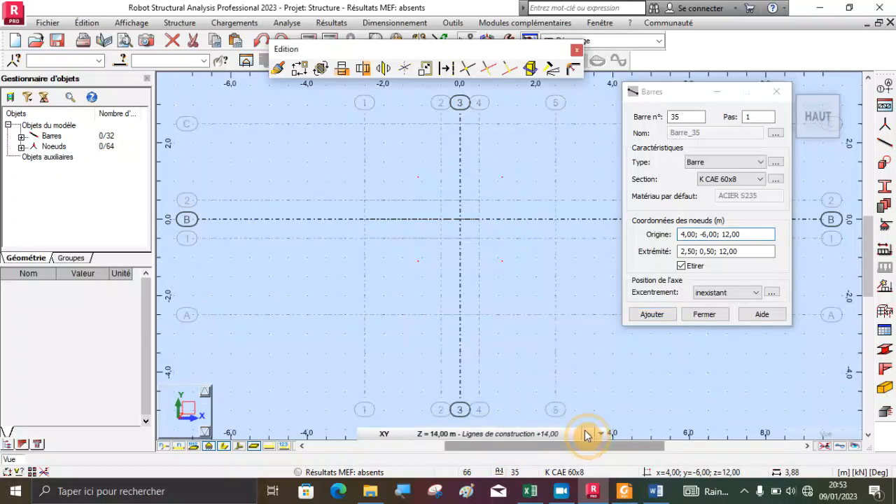
pyautogui.click(423, 180)
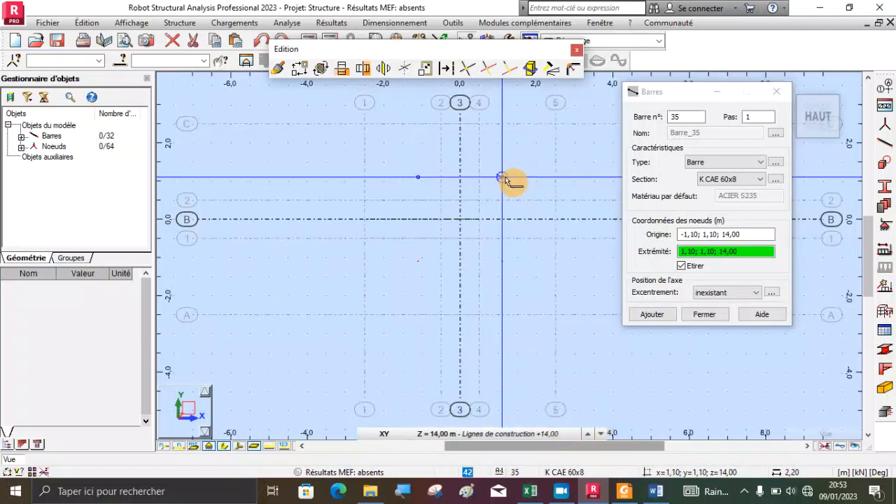
pyautogui.click(502, 177)
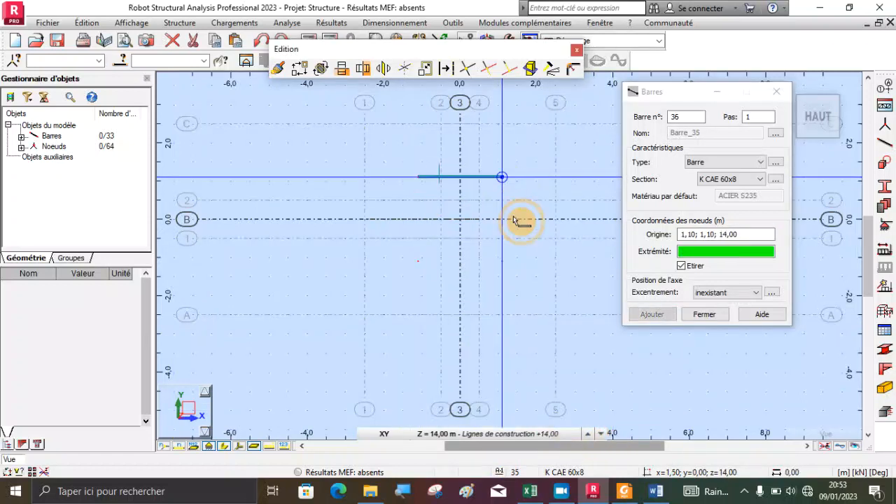
pyautogui.click(501, 260)
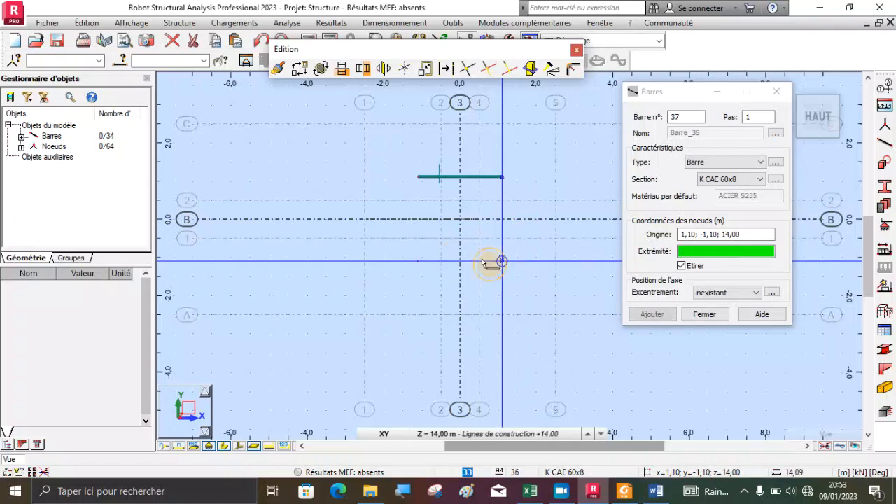
pyautogui.click(419, 261)
pyautogui.click(418, 179)
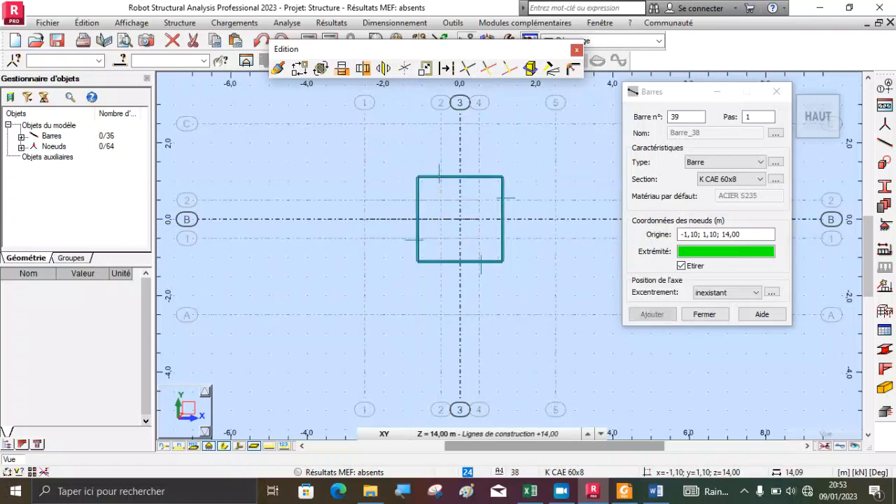
# - Move up to the +16,00 m level and draw a closed square of four horizontal bars through the leg nodes at ±0,90 m
pyautogui.click(686, 250)
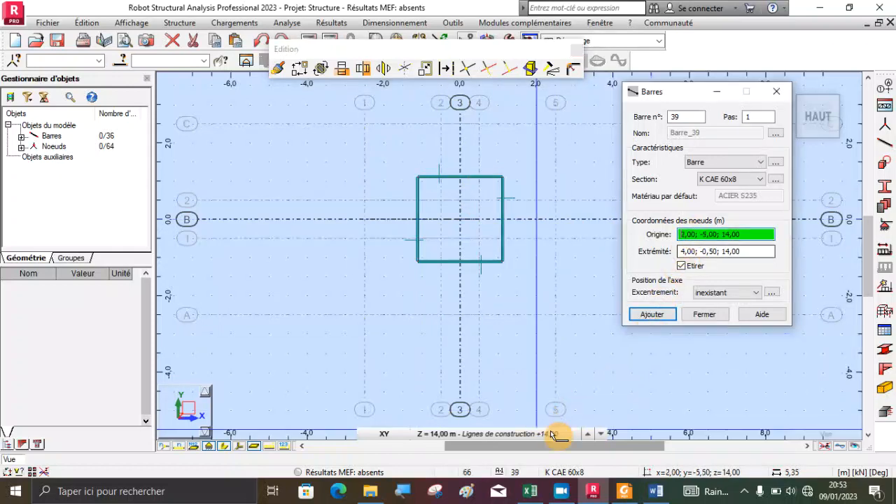
pyautogui.click(591, 431)
pyautogui.click(525, 358)
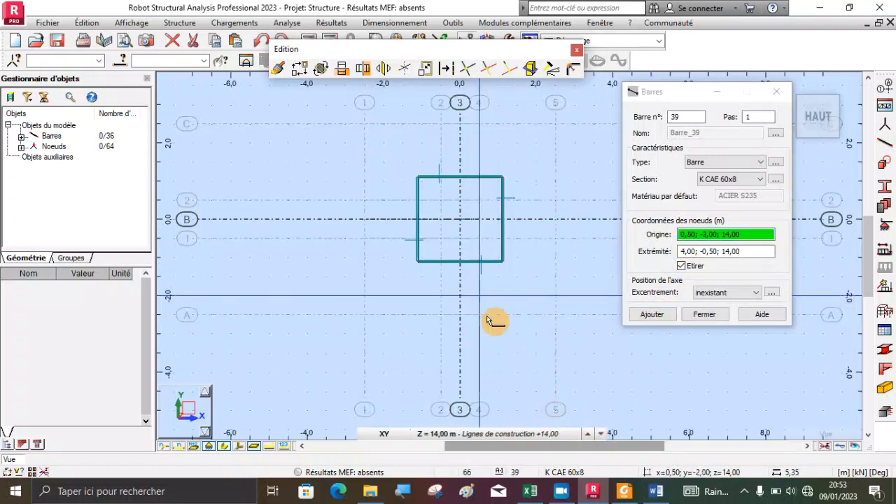
pyautogui.click(587, 435)
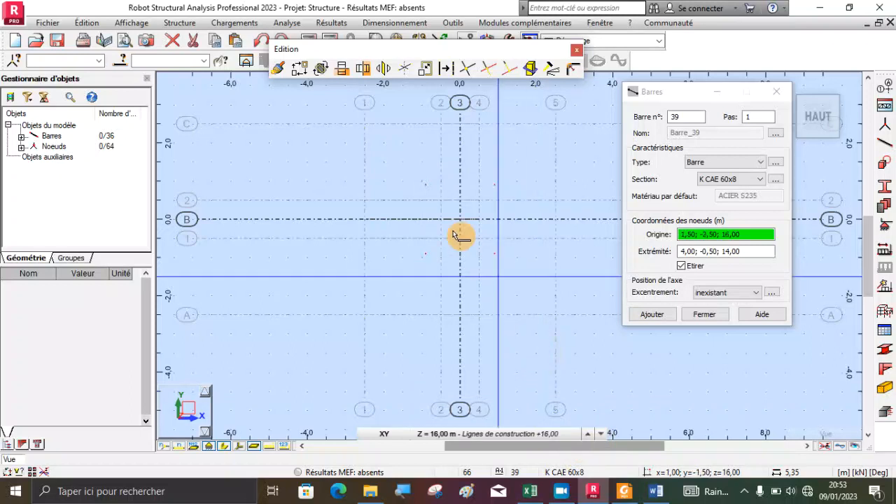
pyautogui.click(428, 186)
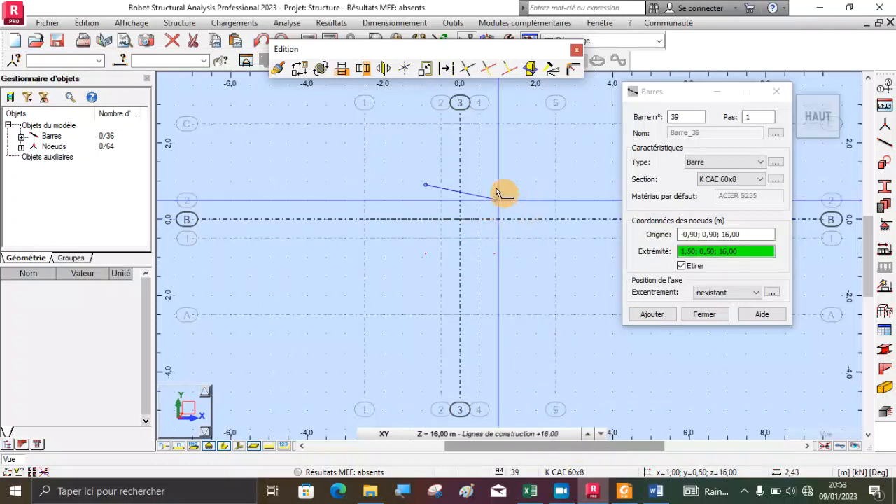
pyautogui.click(495, 186)
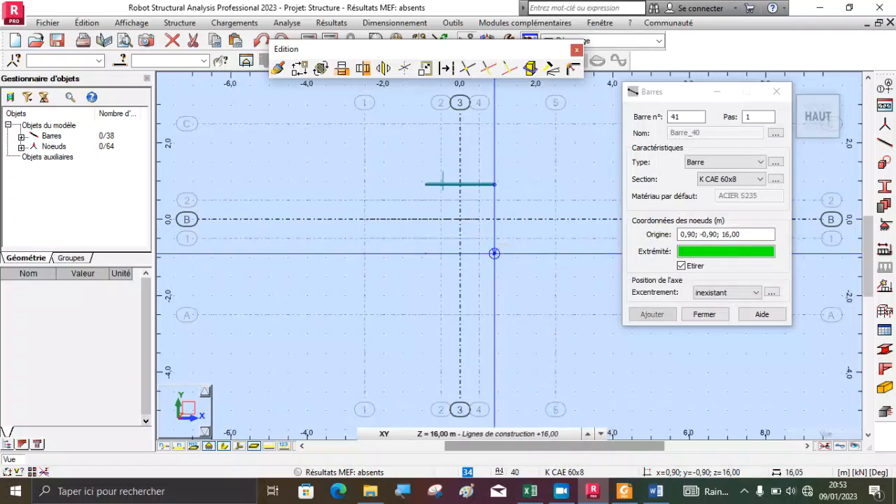
pyautogui.click(426, 253)
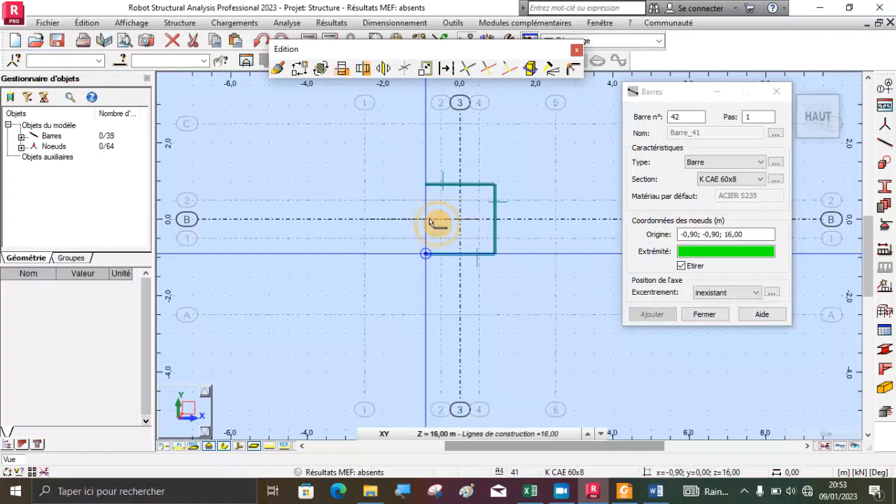
pyautogui.click(430, 187)
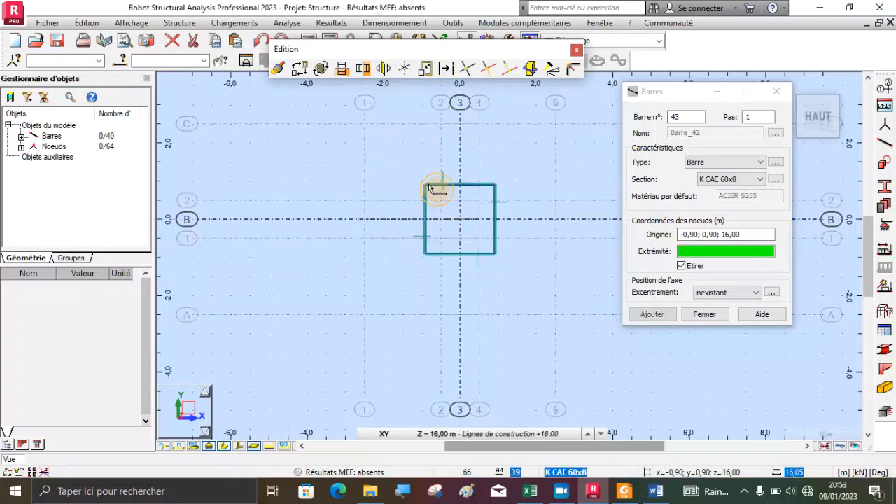
# - Move up to the +18,00 m level and draw a closed square of four horizontal bars through the leg nodes at ±0,70 m
pyautogui.click(714, 235)
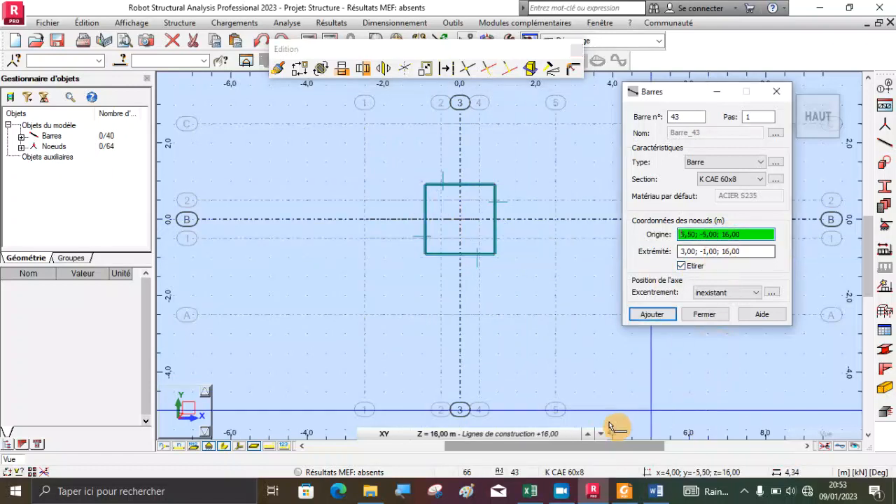
pyautogui.click(588, 435)
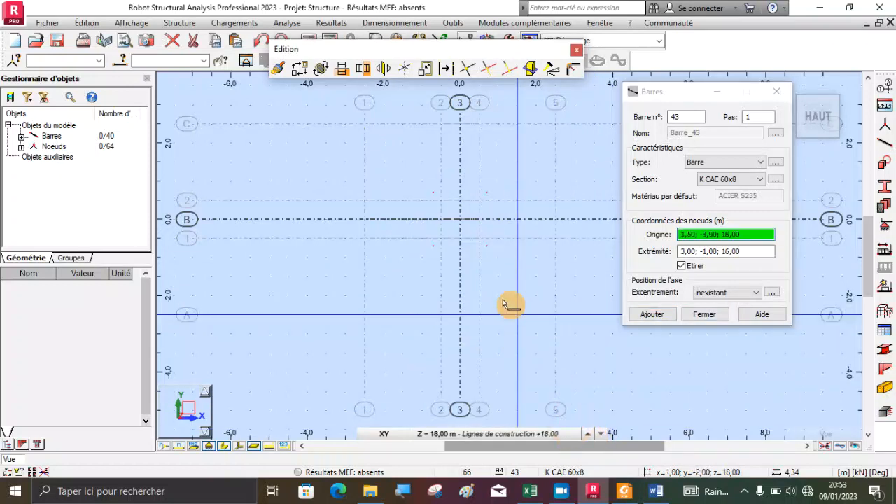
pyautogui.click(434, 193)
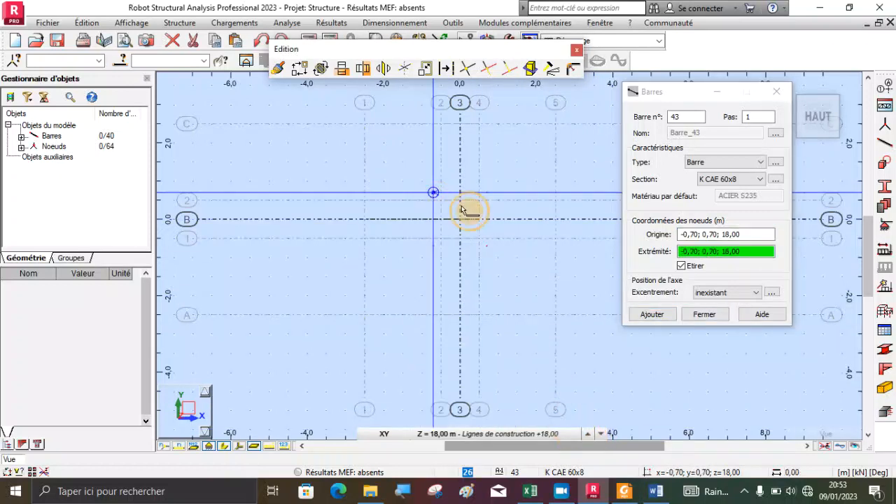
pyautogui.click(487, 192)
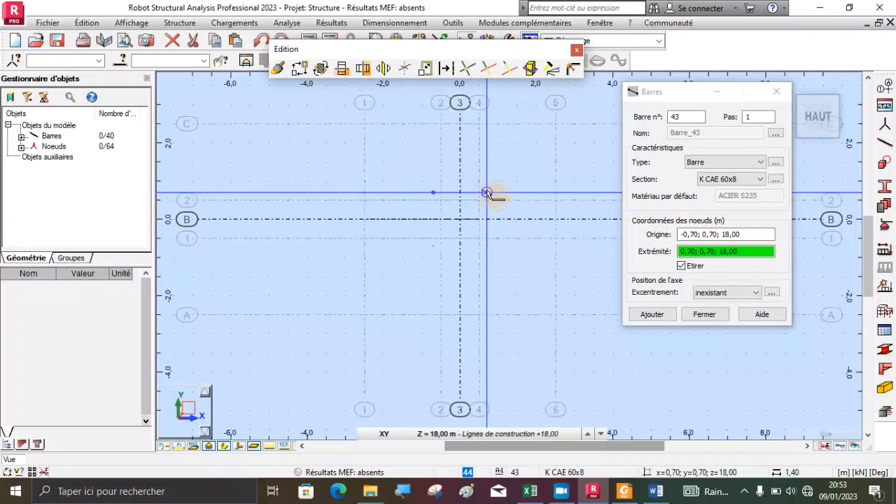
pyautogui.click(487, 245)
pyautogui.click(434, 244)
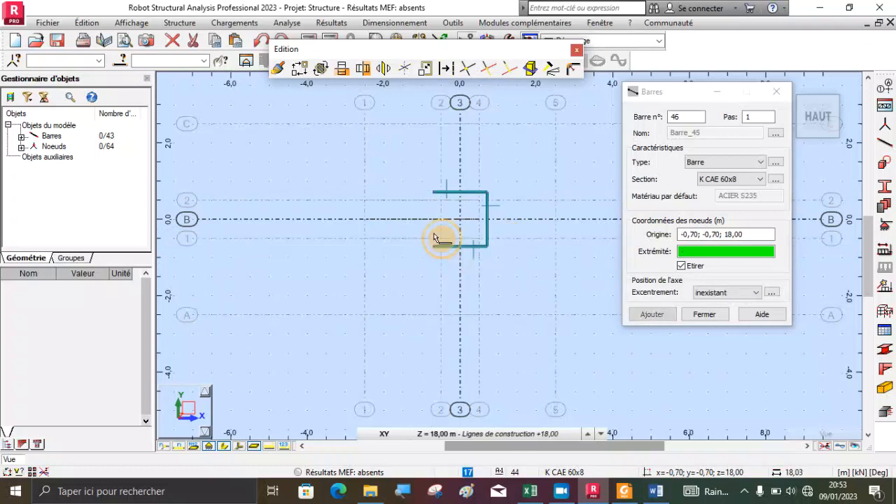
pyautogui.click(434, 193)
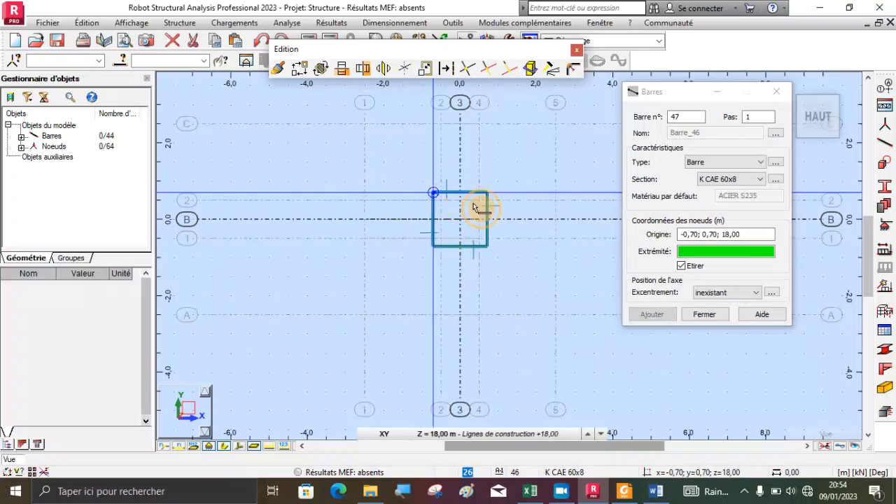
# - Move up to the +20,00 m level, draw a closed square of four bars through the nodes at ±0,50 m, and finish bar drawing
pyautogui.click(693, 233)
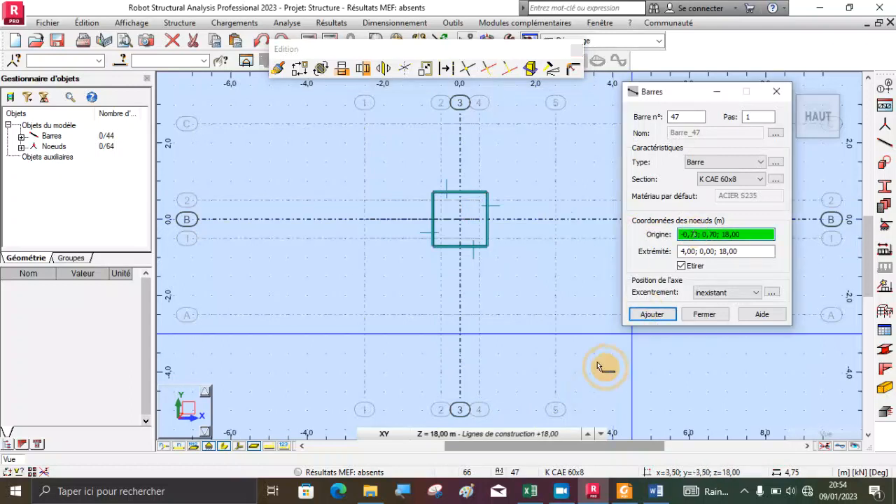
pyautogui.click(588, 435)
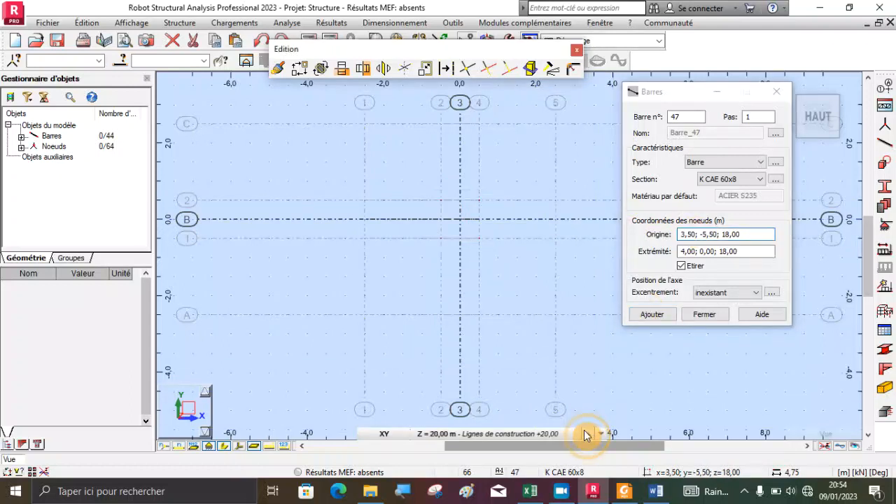
pyautogui.click(440, 202)
pyautogui.click(479, 200)
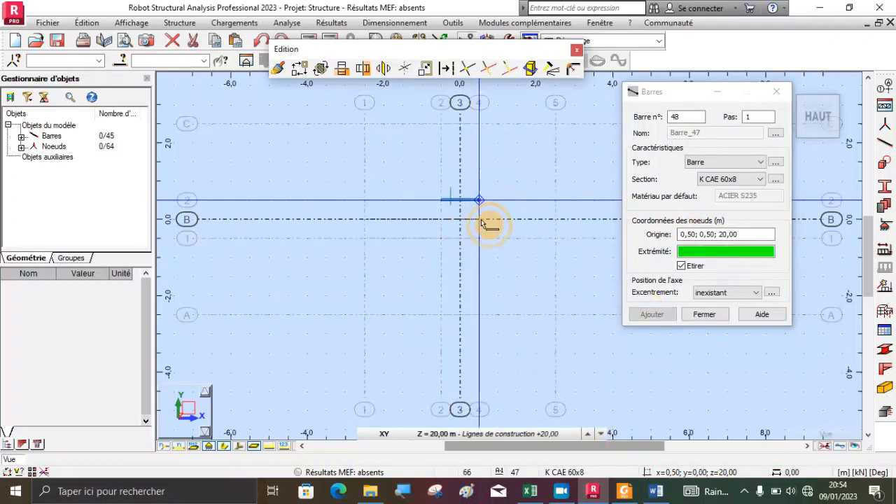
pyautogui.click(478, 239)
pyautogui.click(441, 239)
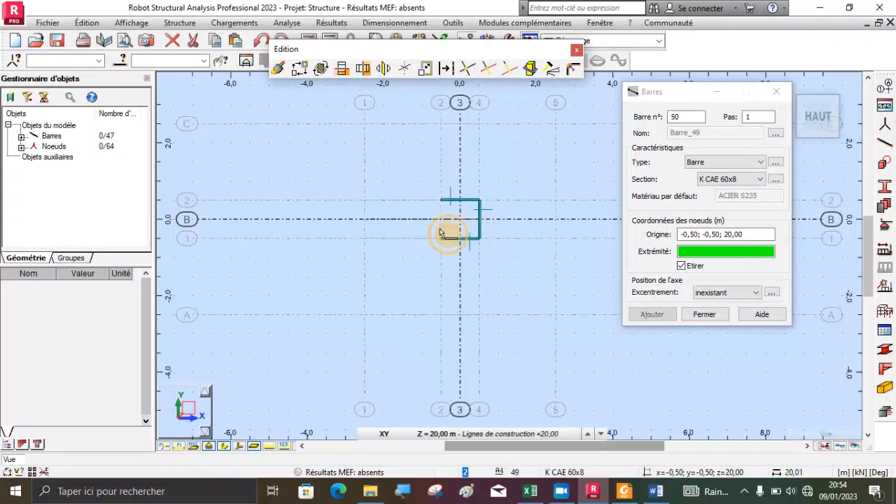
pyautogui.click(440, 201)
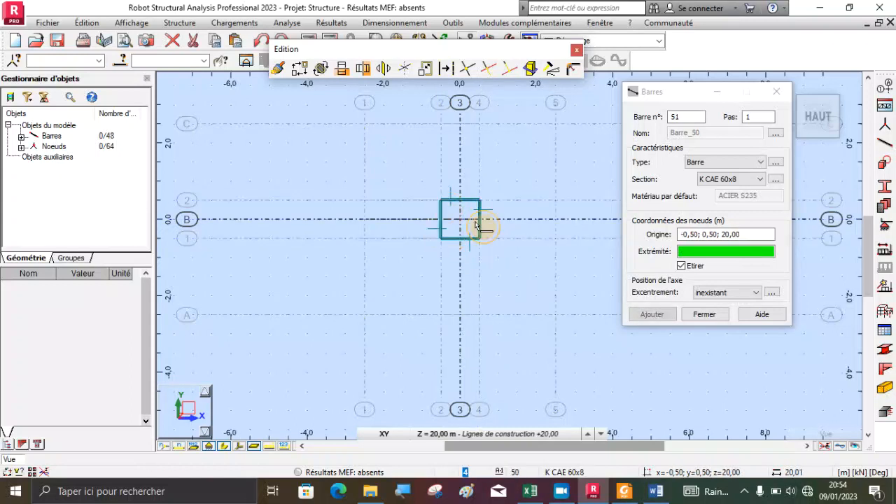
pyautogui.click(700, 314)
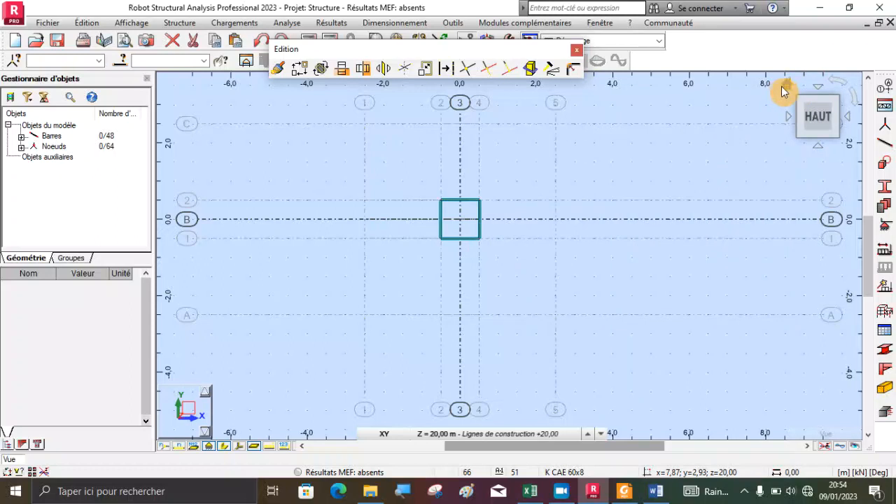
# - Switch to the 3D view and select the four horizontal K CAE 60x8 bars of the square at the +20,00 m level
pyautogui.moveTo(783, 91); pyautogui.dragTo(497, 195)
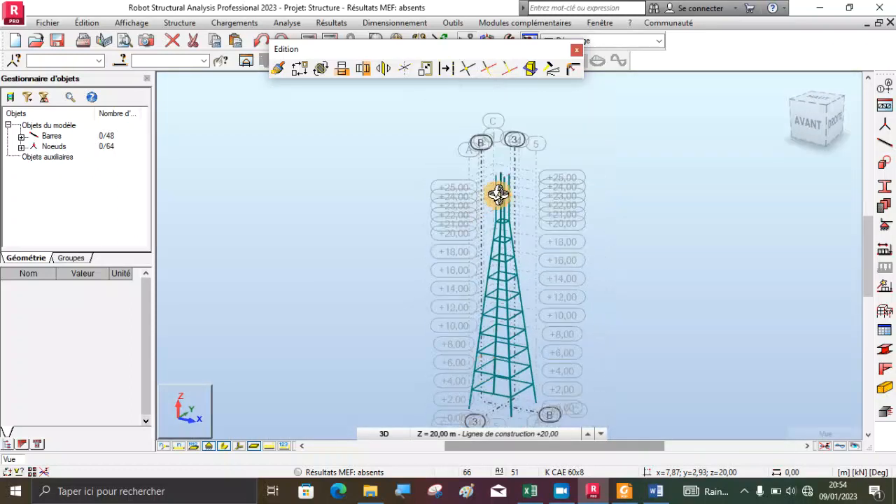
pyautogui.scroll(4, 497, 195)
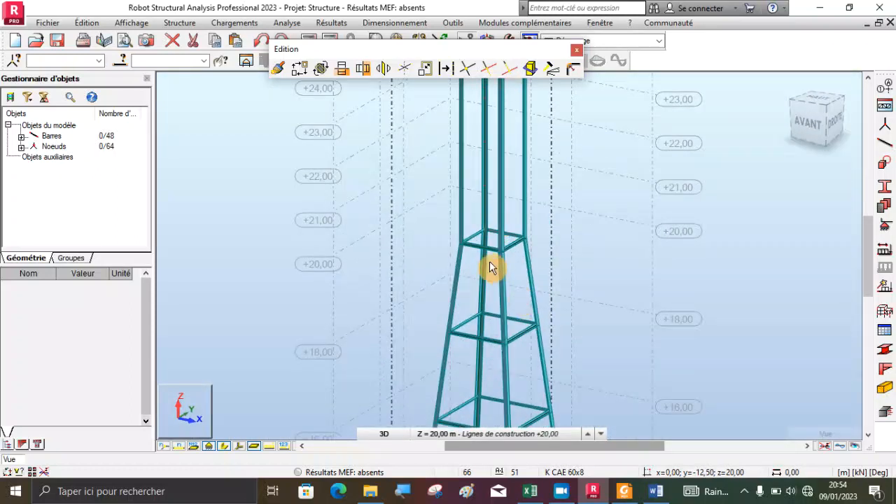
pyautogui.scroll(3, 488, 259)
pyautogui.click(465, 243)
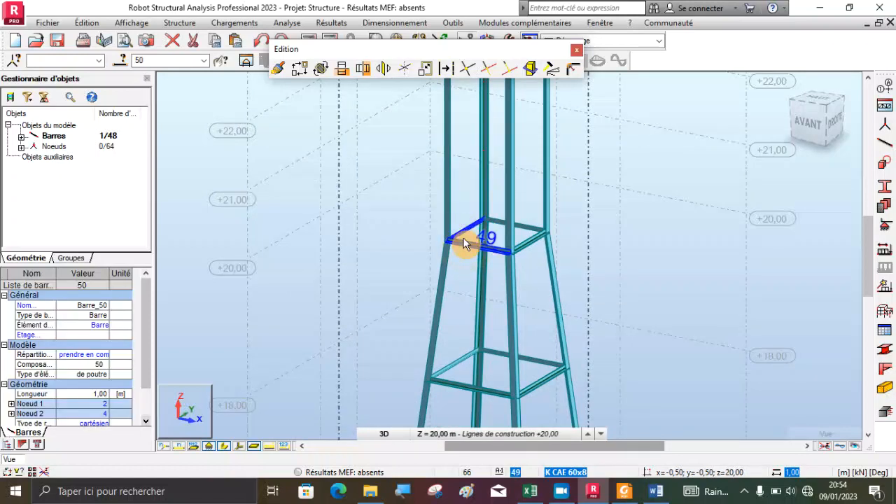
pyautogui.keyDown('ctrl'); pyautogui.click(476, 237); pyautogui.keyUp('ctrl')
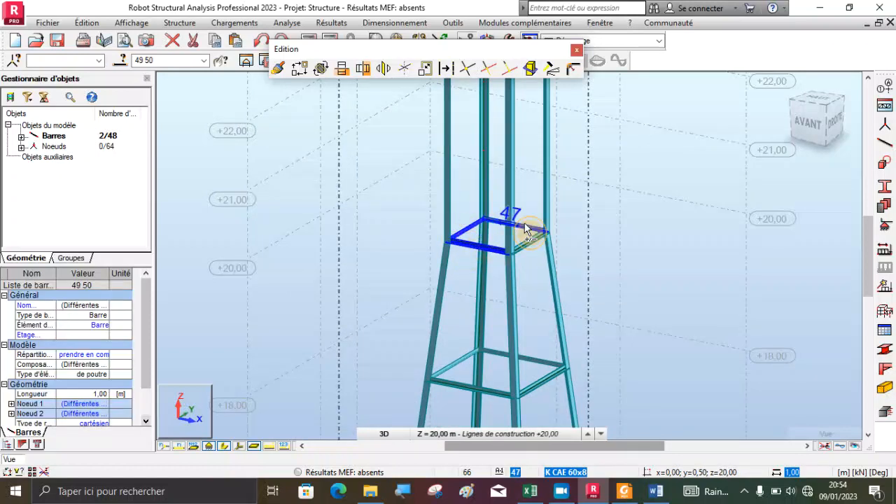
pyautogui.keyDown('ctrl'); pyautogui.click(526, 231); pyautogui.keyUp('ctrl')
pyautogui.keyDown('ctrl'); pyautogui.click(435, 340); pyautogui.keyUp('ctrl')
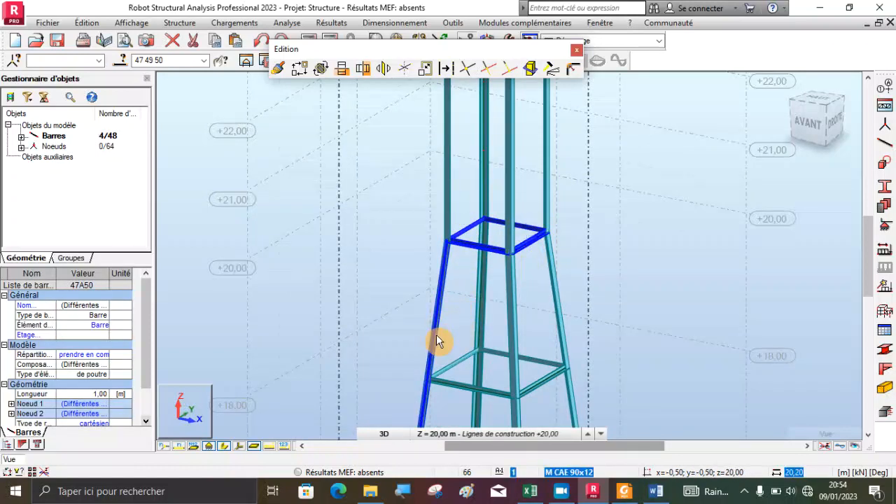
pyautogui.scroll(-2, 436, 339)
pyautogui.scroll(-1, 371, 290)
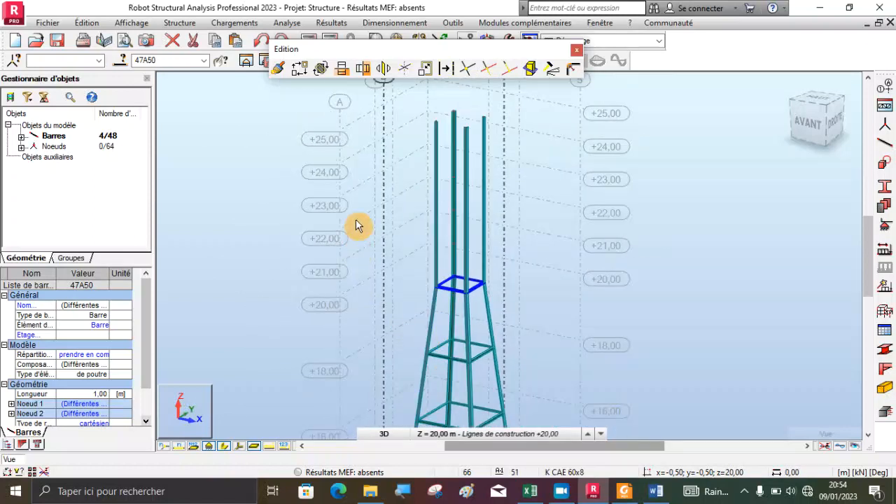
# - Copy the selected +20,00 m square upward with Translation, using vector 0,00; 0,00; 1,00 and 5 repetitions, and close the dialog
pyautogui.click(301, 68)
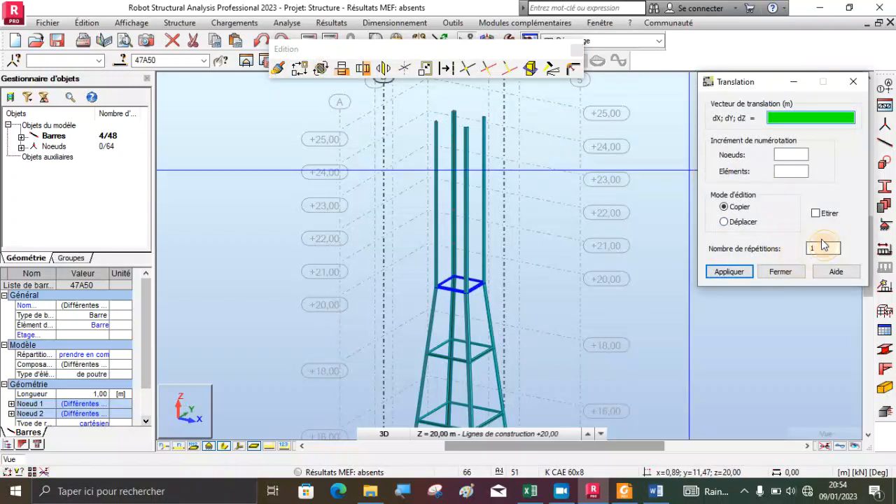
pyautogui.moveTo(823, 250); pyautogui.dragTo(766, 260)
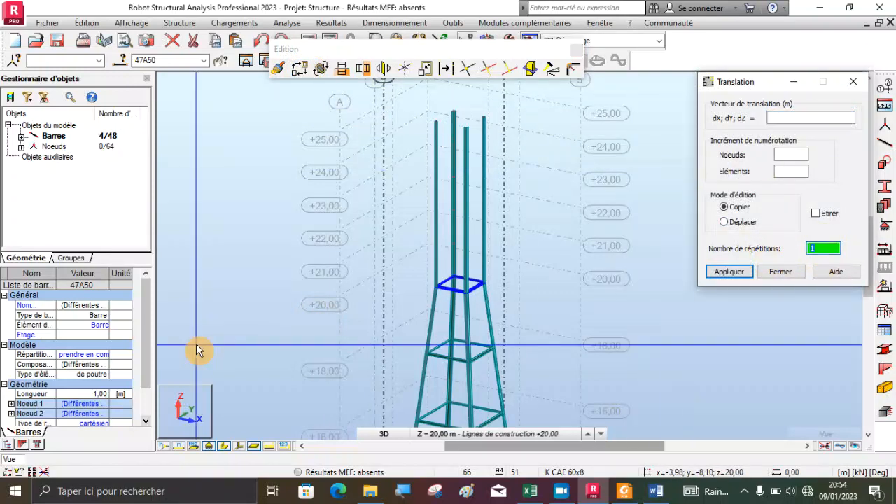
pyautogui.write('5')
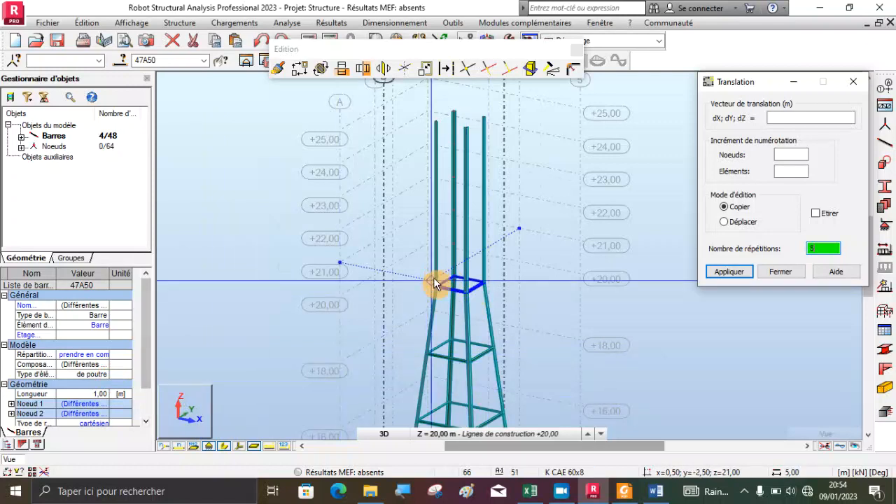
pyautogui.scroll(2, 433, 277)
pyautogui.click(424, 121)
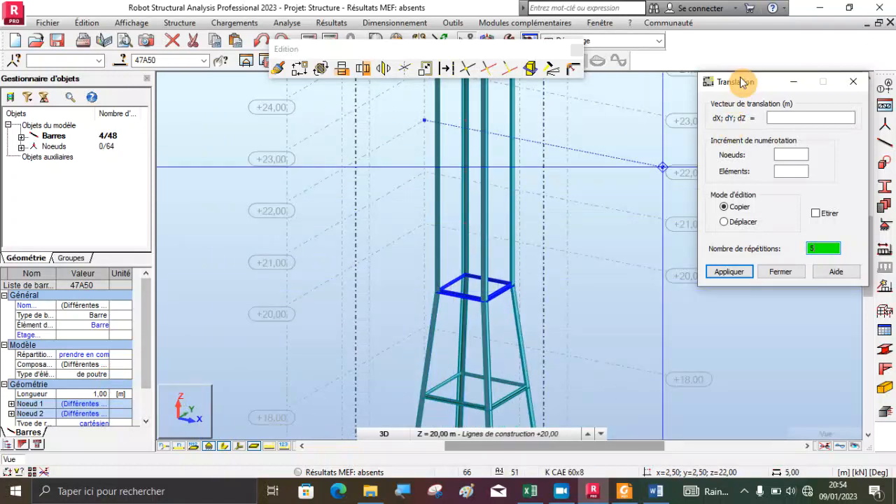
pyautogui.moveTo(742, 82); pyautogui.dragTo(761, 189)
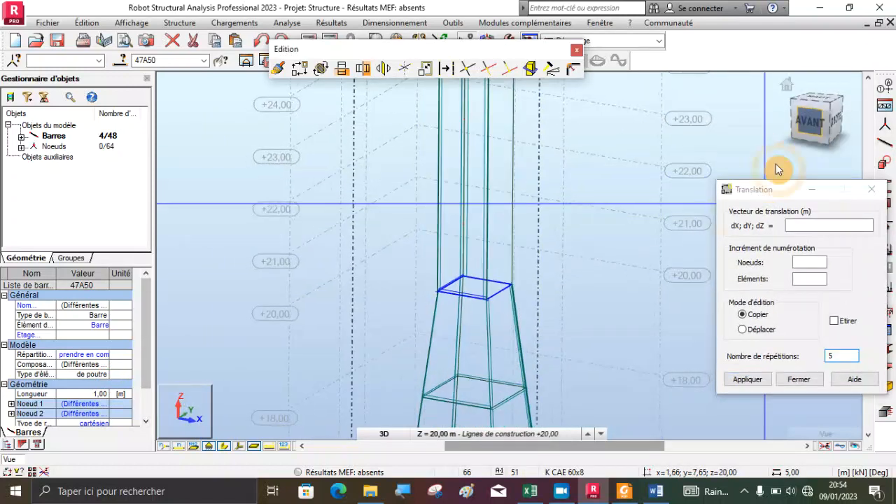
pyautogui.click(502, 288)
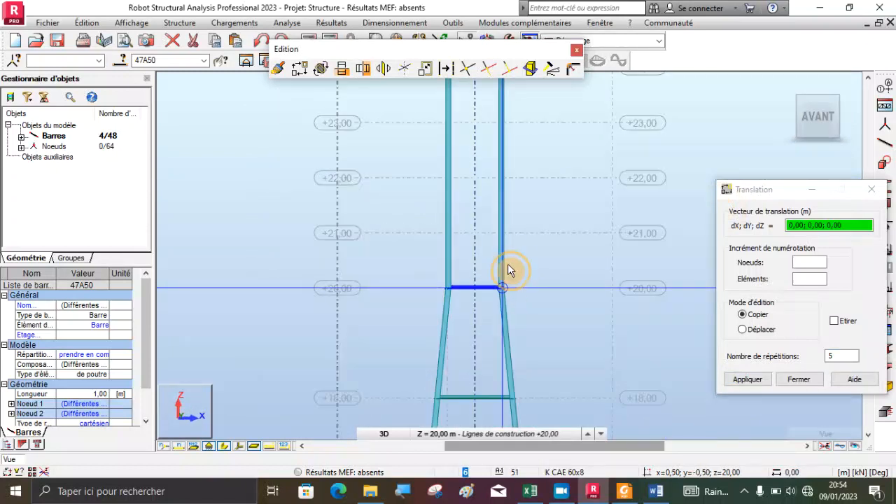
pyautogui.click(501, 234)
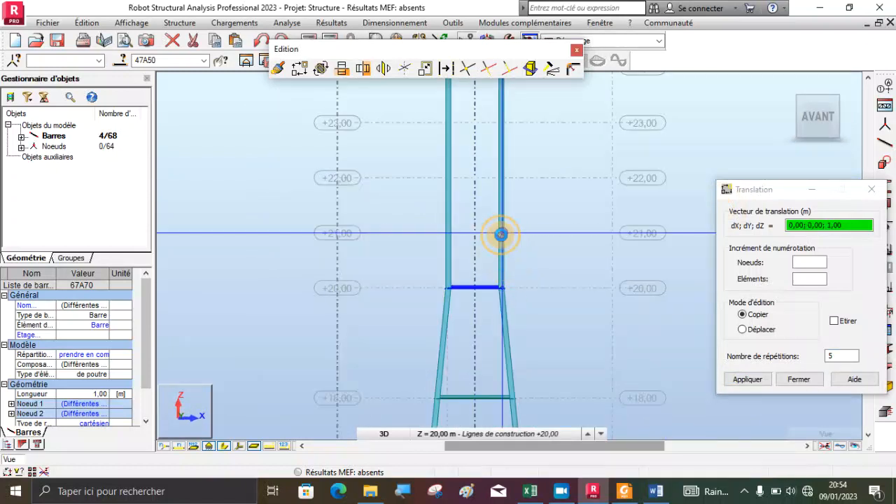
pyautogui.click(796, 380)
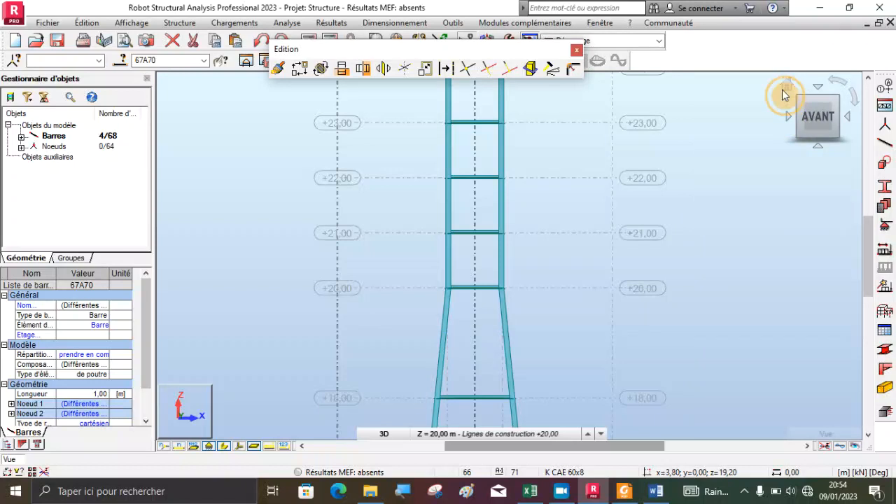
# - Restore the 3D home view, clear the selection and examine the horizontal squares from the tower top down to the base
pyautogui.click(783, 89)
pyautogui.click(562, 185)
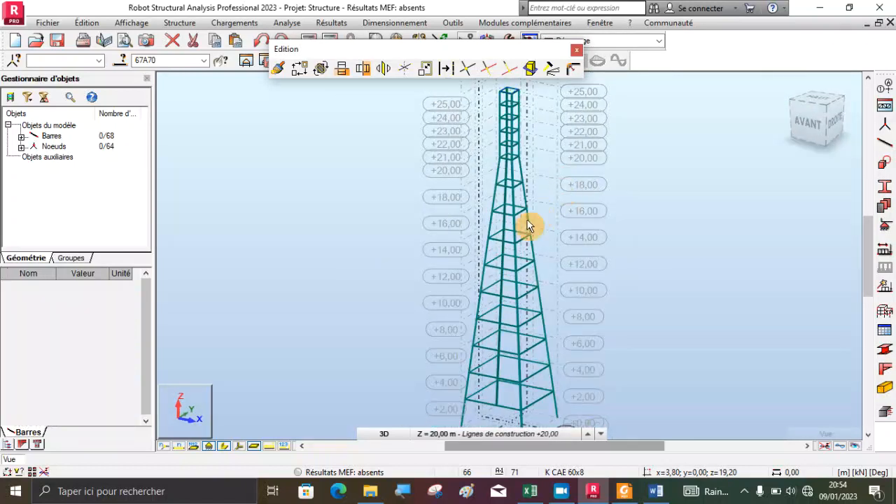
pyautogui.scroll(-1, 490, 234)
pyautogui.scroll(3, 492, 124)
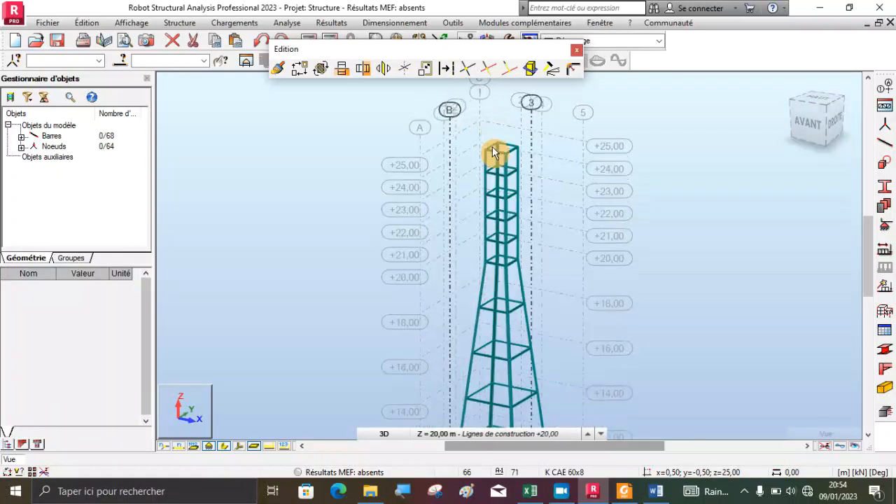
pyautogui.scroll(1, 491, 200)
pyautogui.scroll(-3, 493, 189)
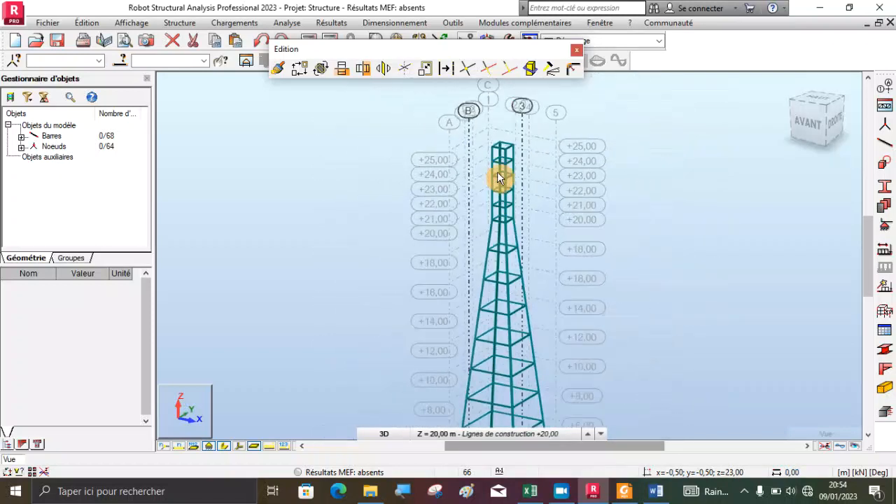
pyautogui.scroll(4, 474, 409)
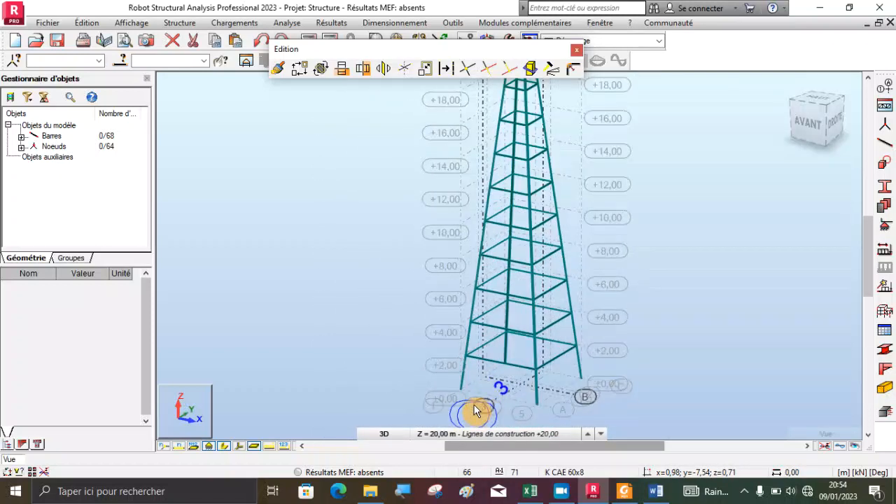
# - Start bar drawing and add a K CAE 60x8 bar from the leg base at -2,50; -2,50; 0,00 to -2,50; 2,50; 0,00
pyautogui.scroll(1, 462, 400)
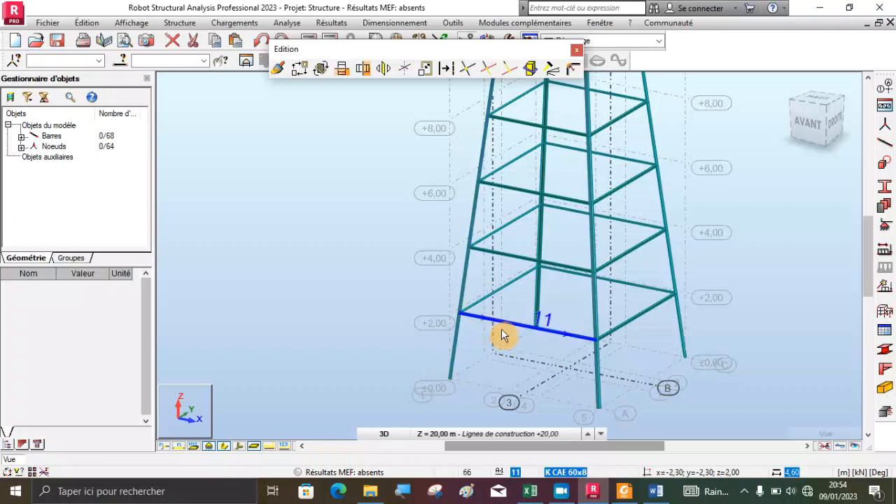
pyautogui.click(888, 145)
pyautogui.click(451, 379)
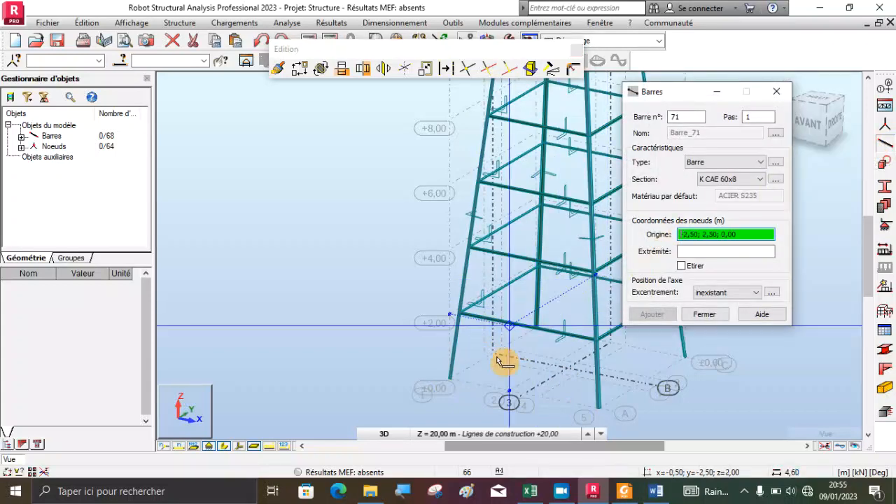
pyautogui.click(452, 380)
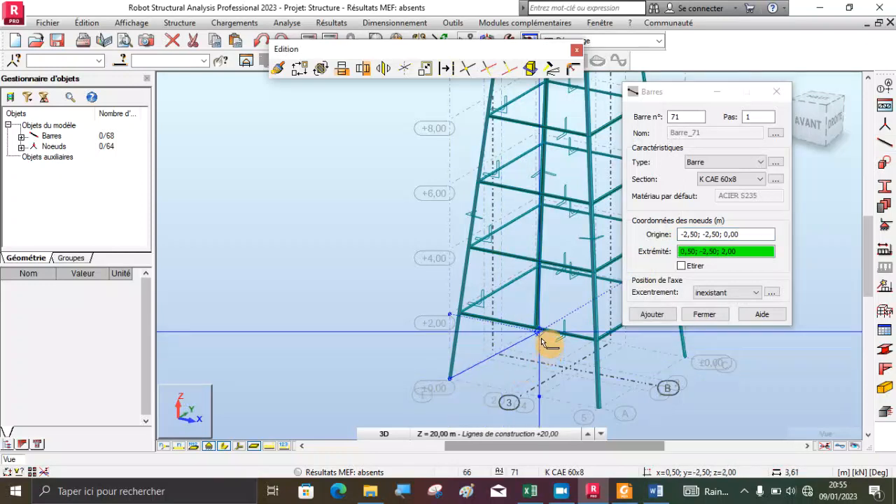
pyautogui.scroll(4, 536, 335)
pyautogui.scroll(2, 532, 333)
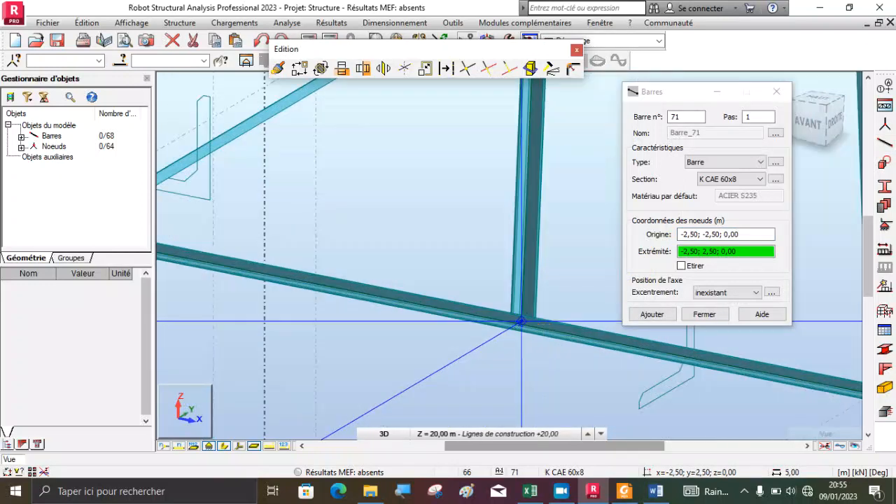
pyautogui.click(525, 325)
pyautogui.scroll(-6, 530, 324)
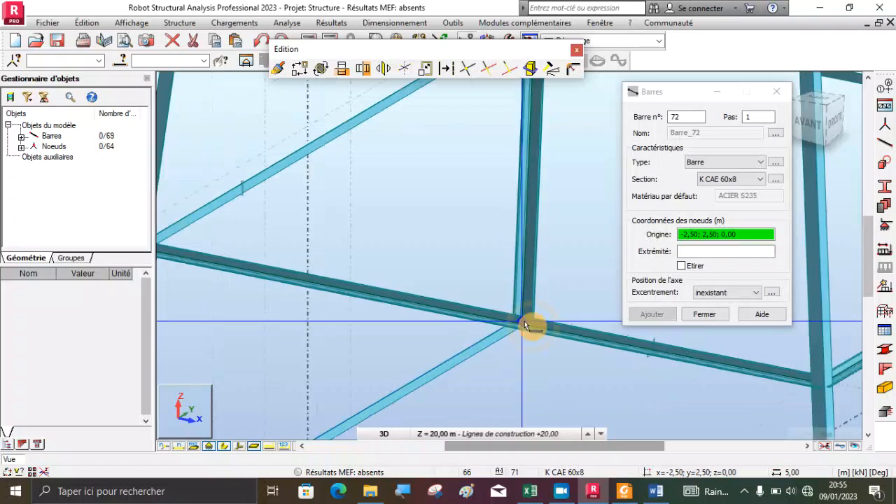
# - Enable Etirer and chain bars from -2,50; 2,50; 0,00 to 2,50; -2,50; 0,00, the side +2,00 m horizontal's midpoint, and 2,50; 2,50; 0,00
pyautogui.click(682, 266)
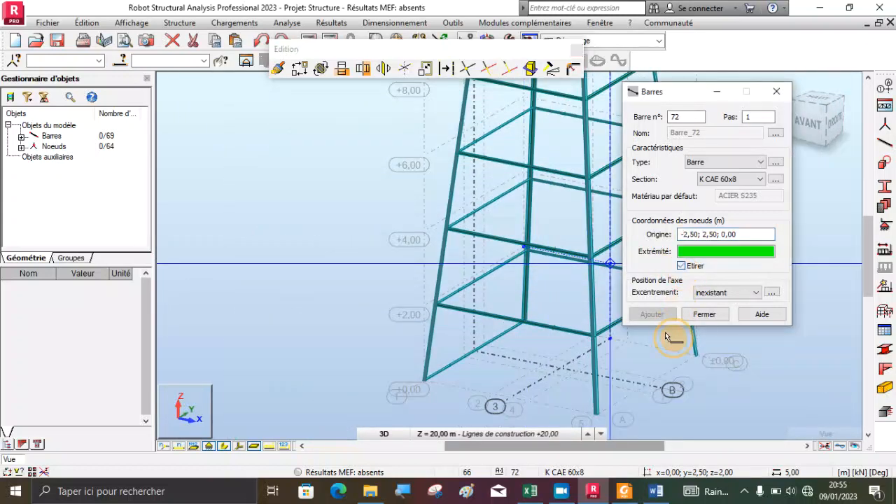
pyautogui.click(597, 416)
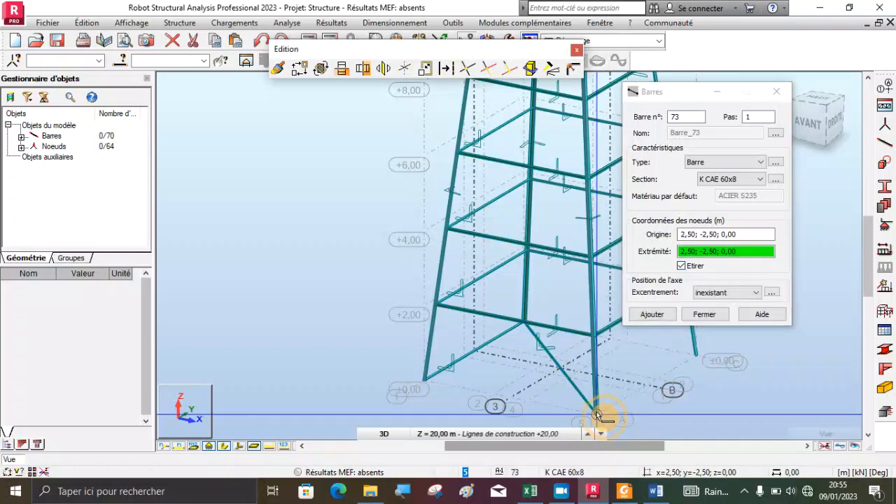
pyautogui.scroll(-2, 602, 402)
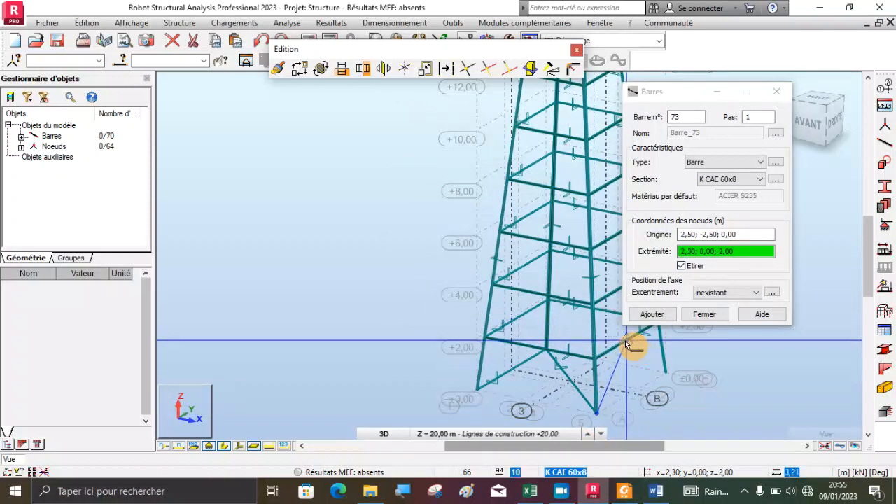
pyautogui.scroll(3, 626, 344)
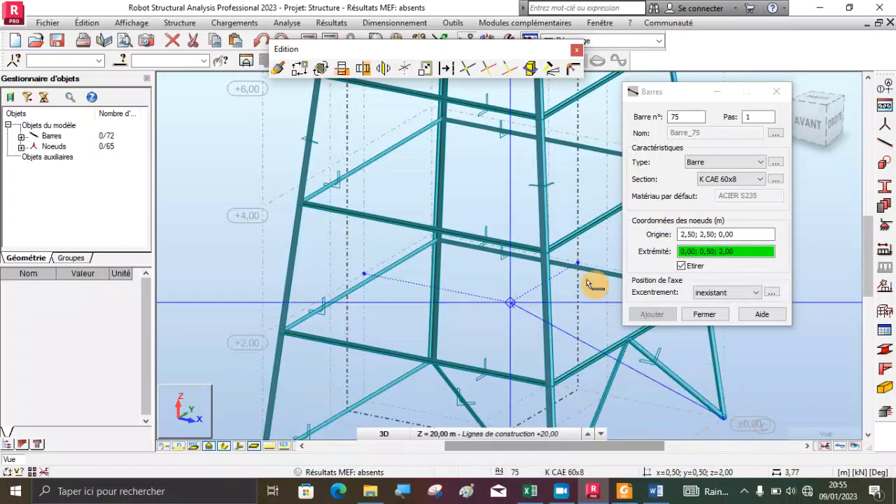
# - Draw two front-face diagonals from -2,30; -2,30; 2,00 up to the +4,00 m horizontal's midpoint at 0,00; -2,10; 4,00 and down to 2,30; -2,30; 2,00
pyautogui.click(716, 234)
pyautogui.scroll(-3, 358, 283)
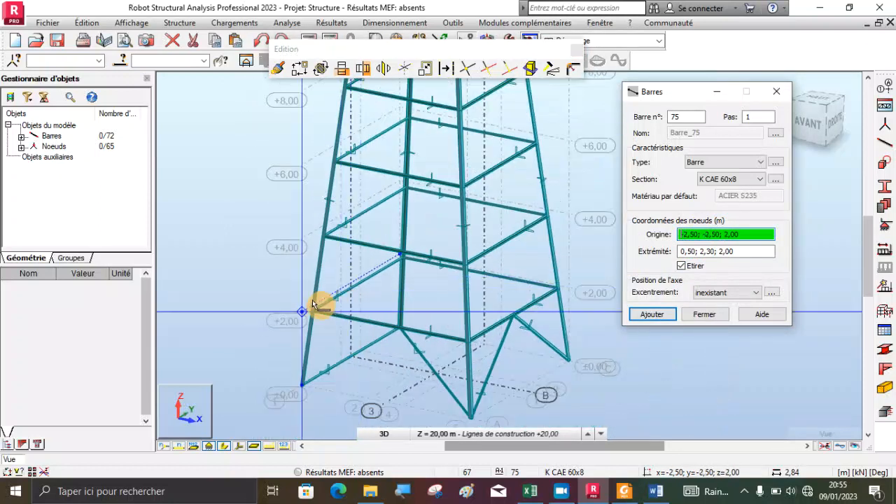
pyautogui.click(319, 310)
pyautogui.scroll(3, 411, 259)
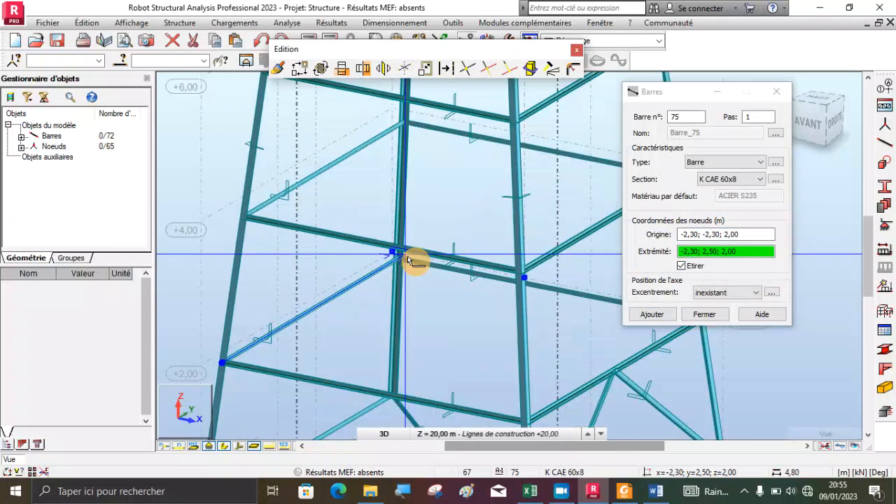
pyautogui.scroll(2, 416, 255)
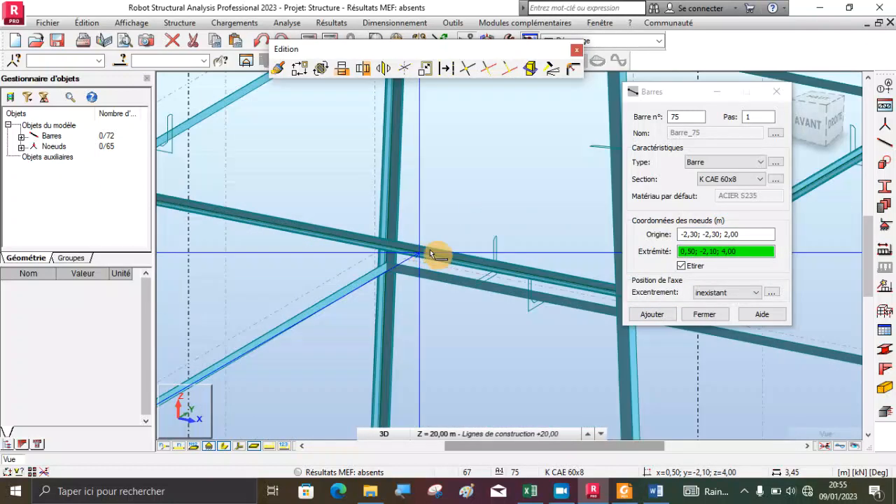
pyautogui.scroll(2, 418, 256)
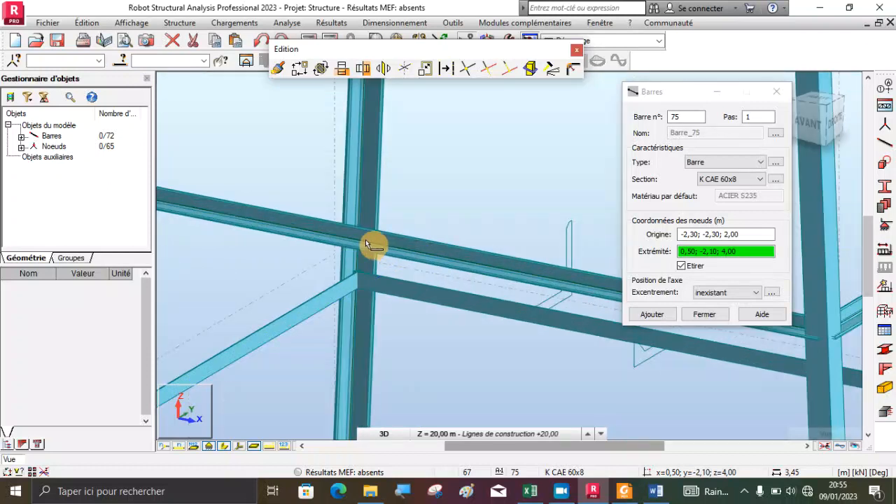
pyautogui.scroll(-2, 520, 273)
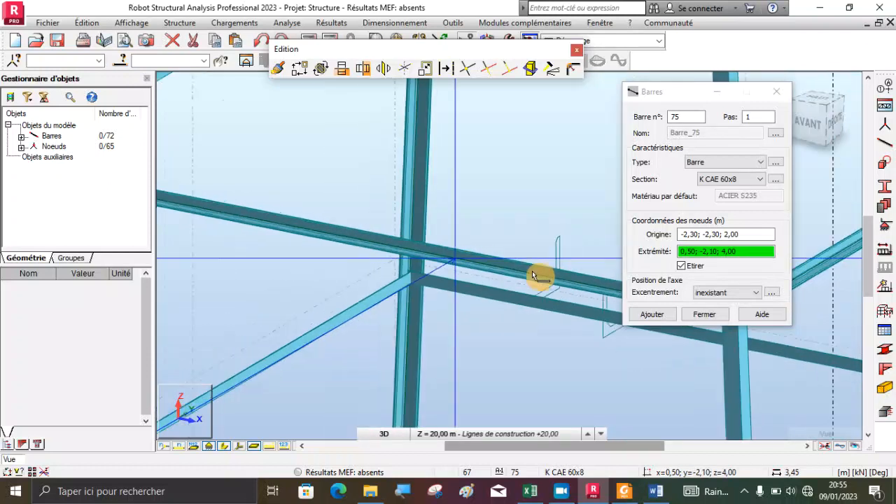
pyautogui.scroll(2, 418, 250)
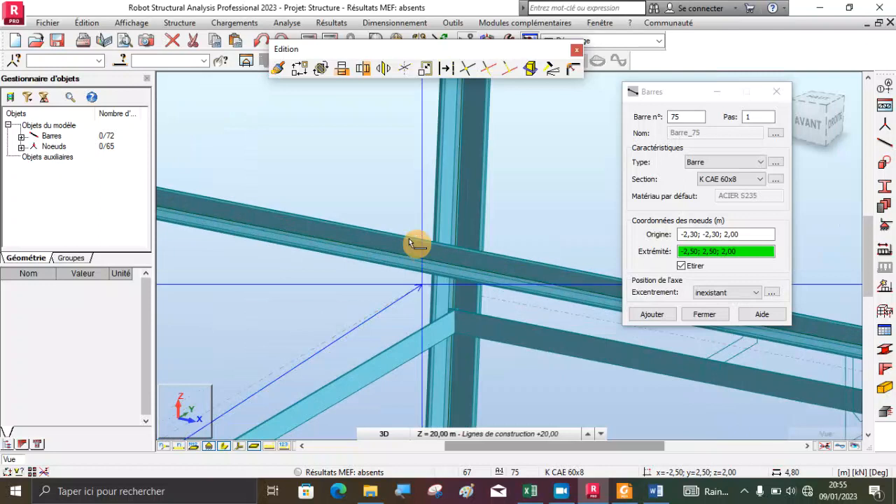
pyautogui.click(365, 246)
pyautogui.scroll(-3, 390, 210)
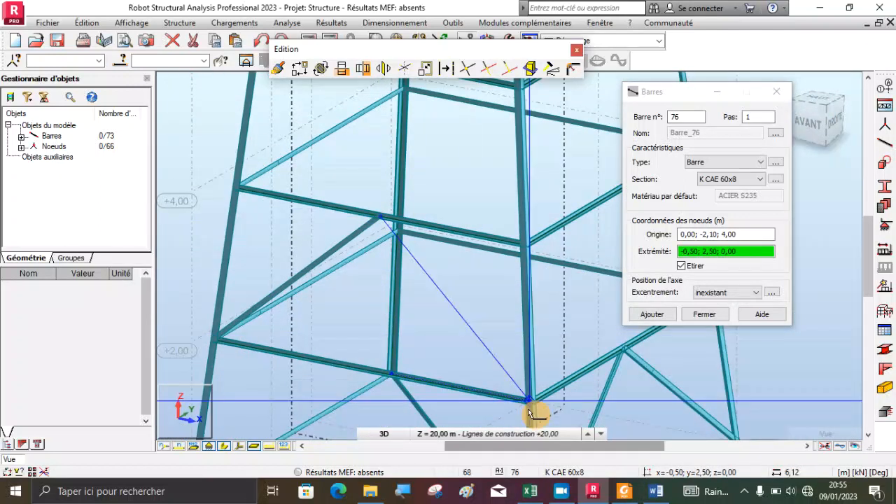
pyautogui.click(532, 405)
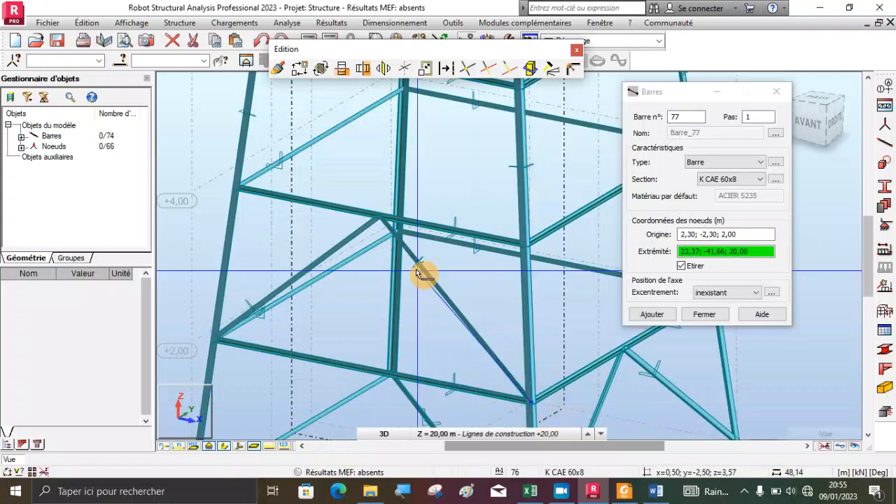
# - Inspect the lower bracing bars from the front and in a tilted 3D view, and leave bar drawing for selection mode
pyautogui.click(703, 238)
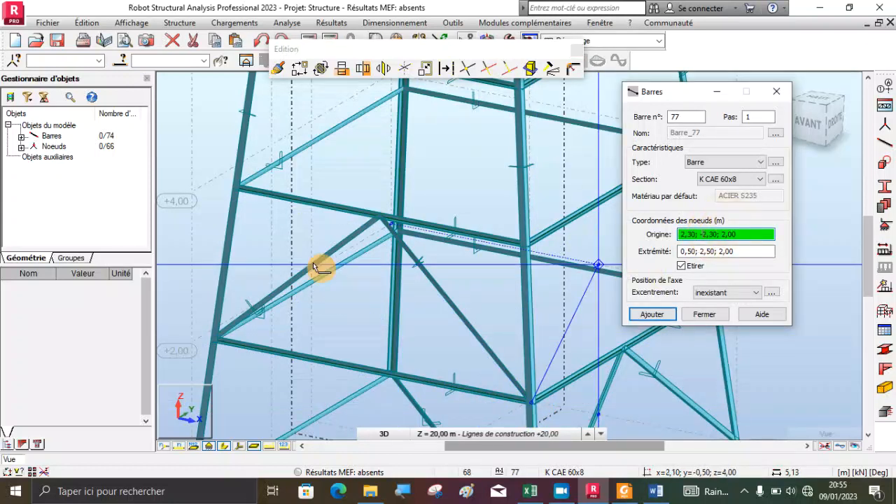
pyautogui.click(803, 118)
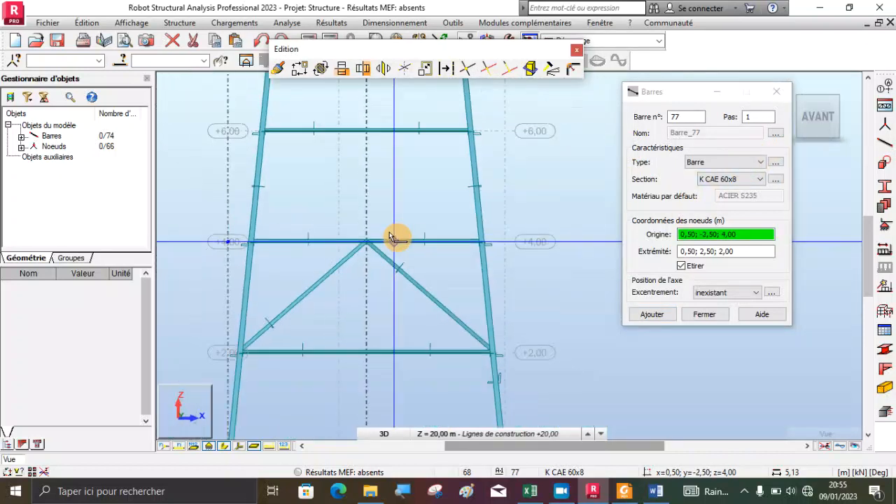
pyautogui.scroll(-3, 394, 236)
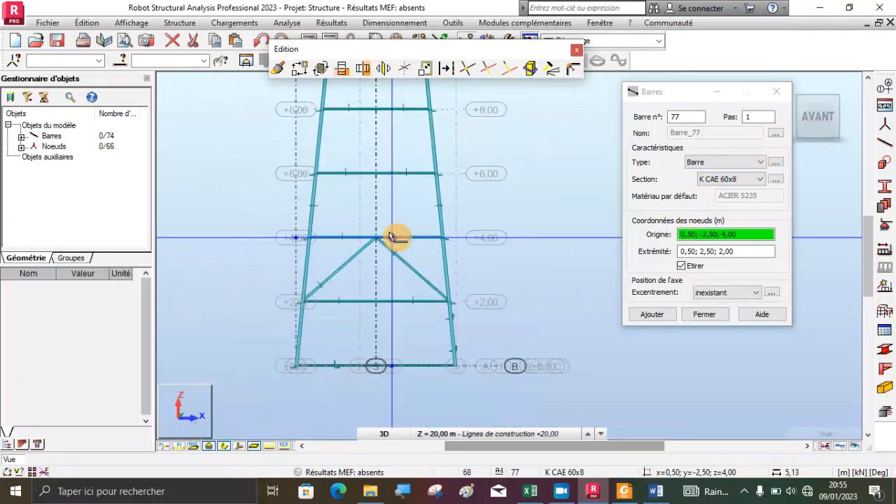
pyautogui.rightClick(511, 194)
pyautogui.click(481, 238)
pyautogui.moveTo(480, 242); pyautogui.dragTo(470, 311)
pyautogui.scroll(5, 394, 374)
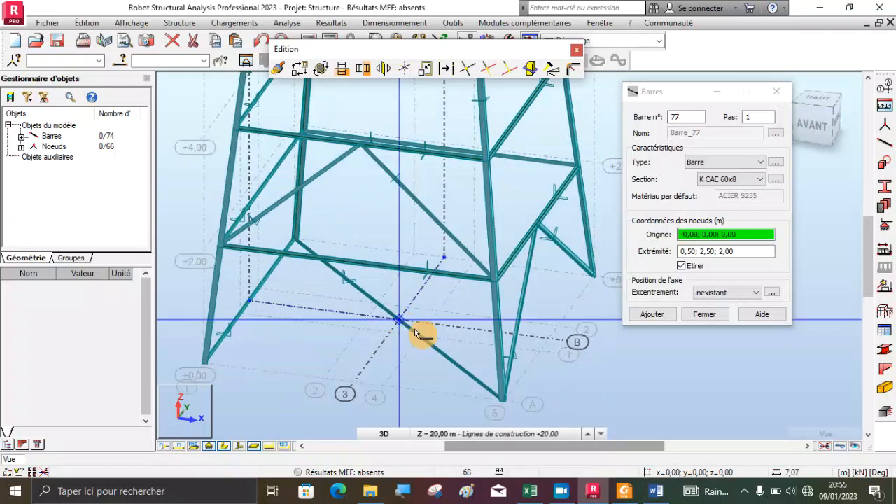
pyautogui.rightClick(369, 194)
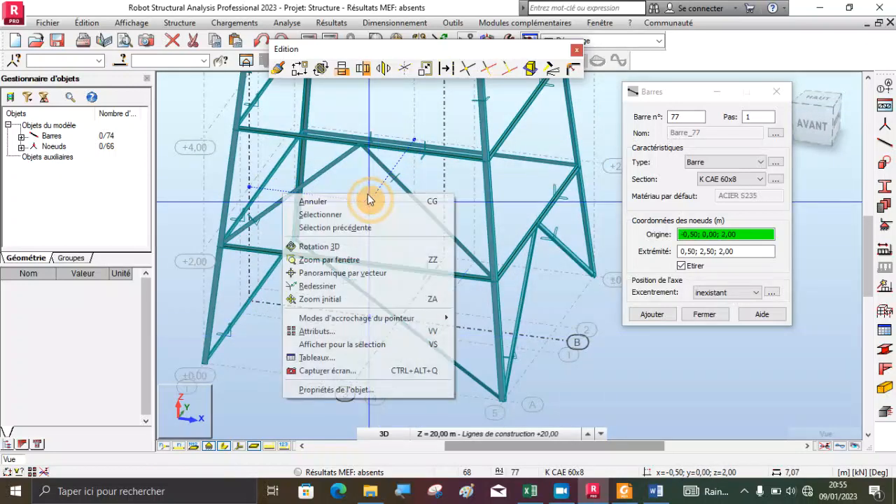
pyautogui.click(360, 212)
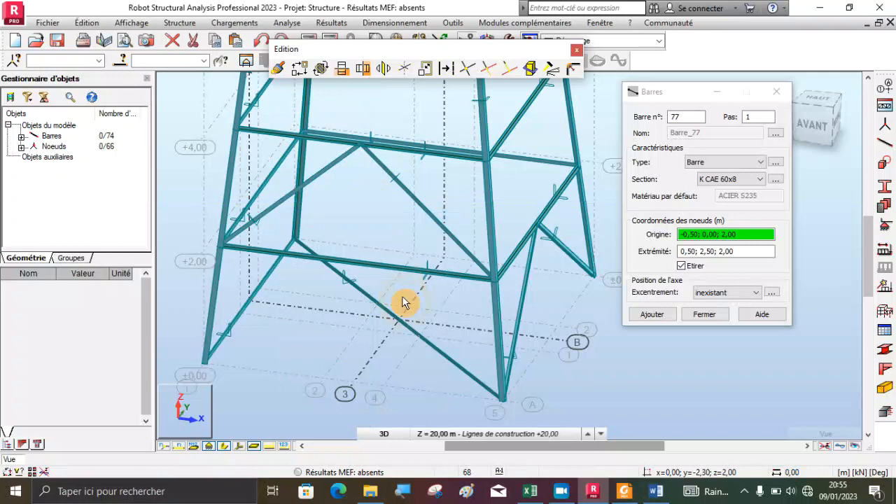
# - Delete the two misplaced ground-level bars, the diagonal across the base and the one joining the left legs' feet
pyautogui.click(414, 330)
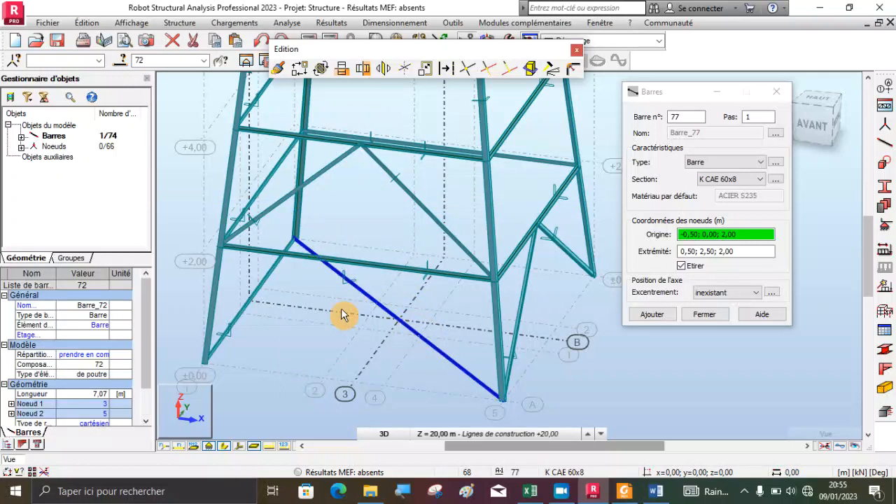
pyautogui.press('Delete')
pyautogui.scroll(-2, 370, 315)
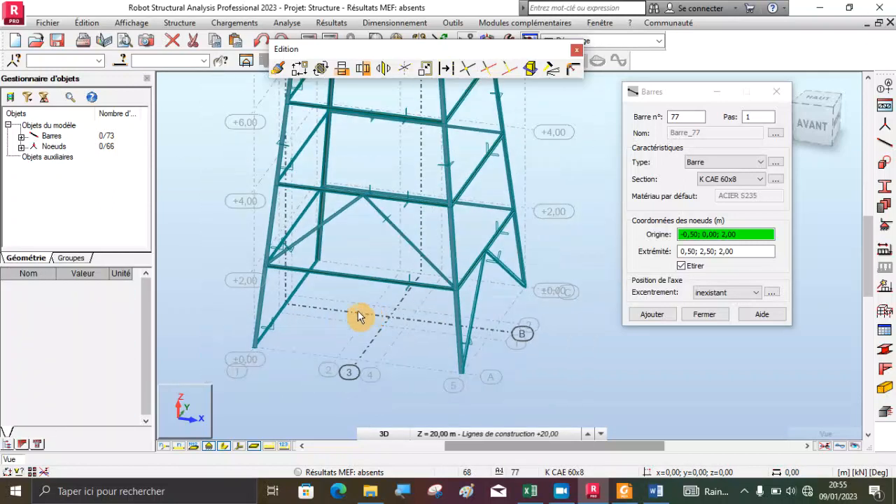
pyautogui.click(275, 323)
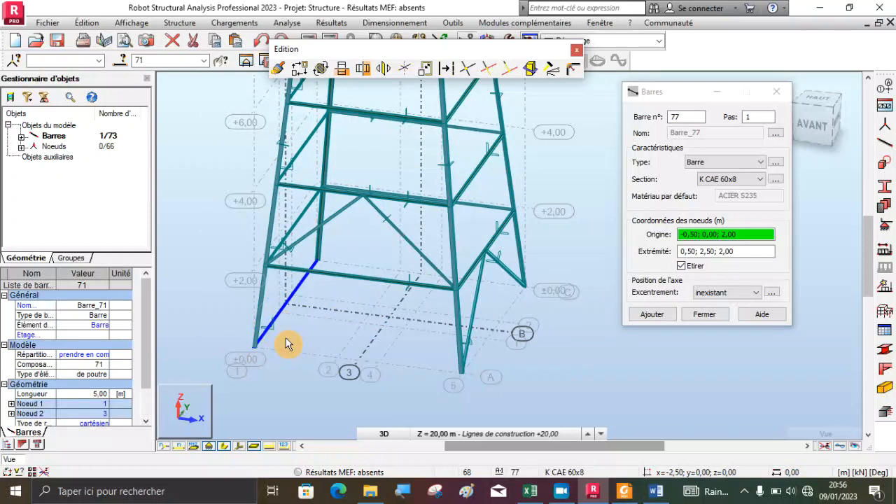
pyautogui.press('Delete')
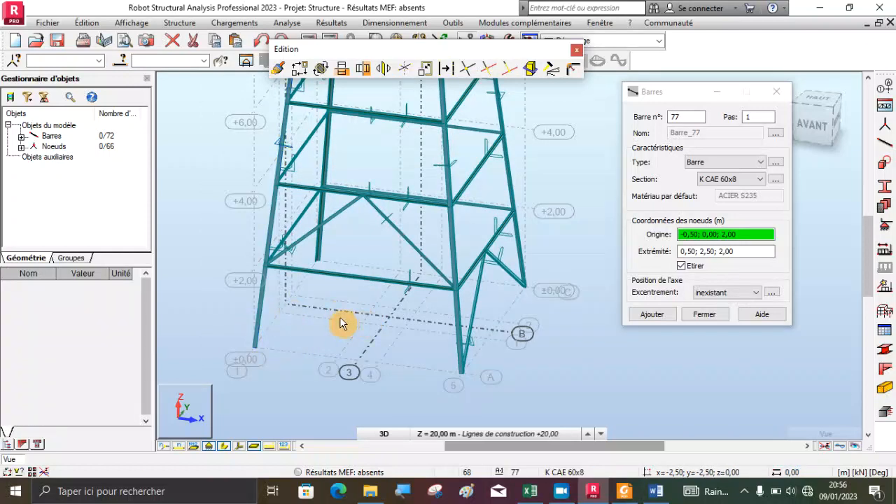
# - Draw two K CAE 60x8 front-face diagonals from -2,50; -2,50; 0,00 up to 0,00; -2,30; 2,00 and down to 2,50; -2,50; 0,00
pyautogui.rightClick(305, 343)
pyautogui.click(254, 190)
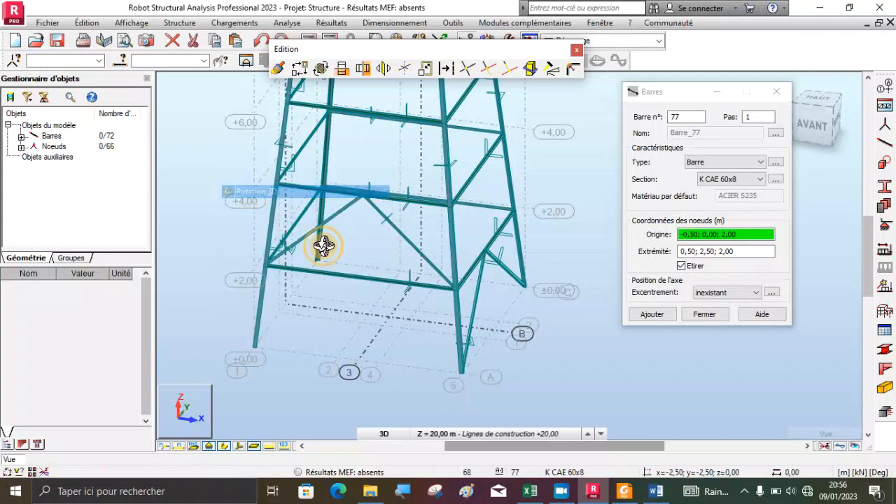
pyautogui.moveTo(324, 245); pyautogui.dragTo(319, 291)
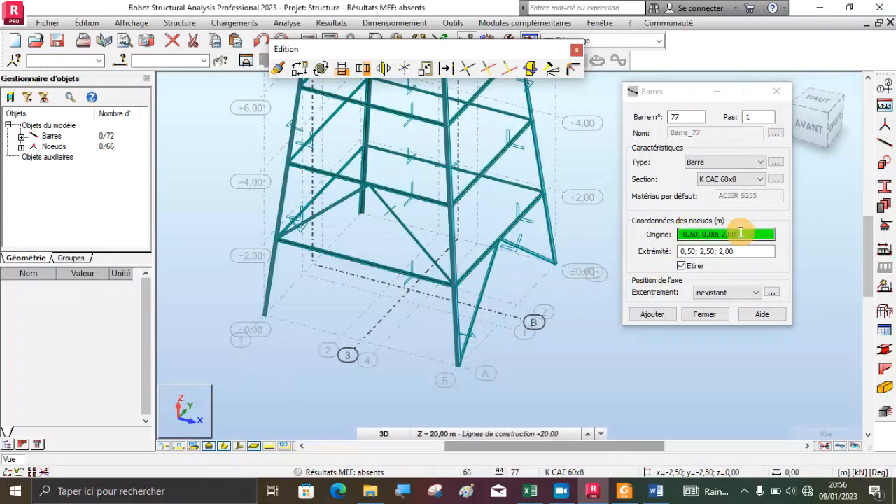
pyautogui.click(741, 233)
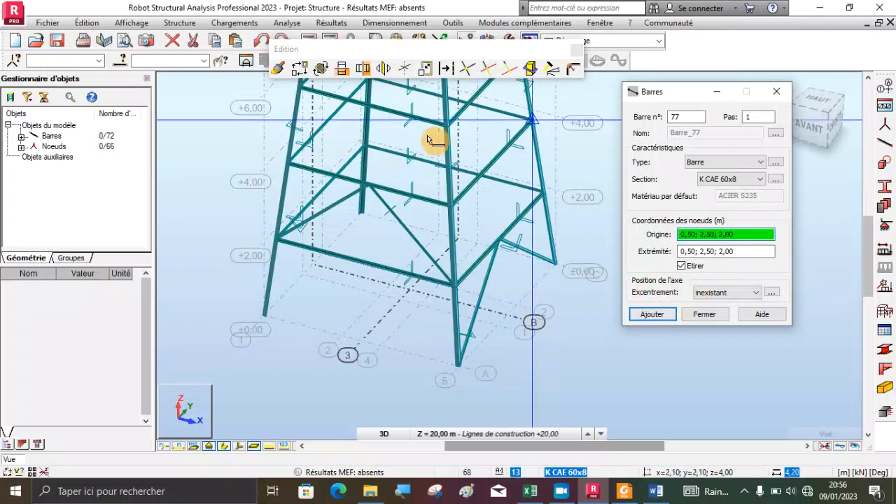
pyautogui.click(266, 321)
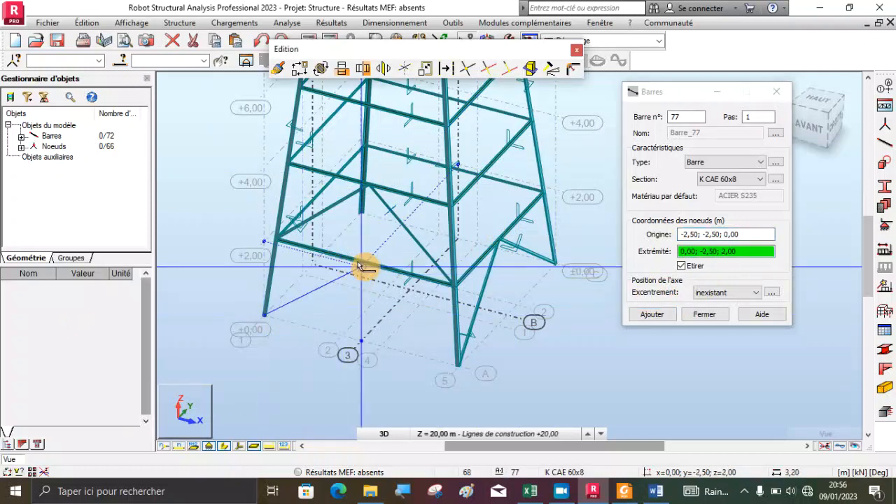
pyautogui.scroll(5, 364, 265)
pyautogui.scroll(3, 361, 264)
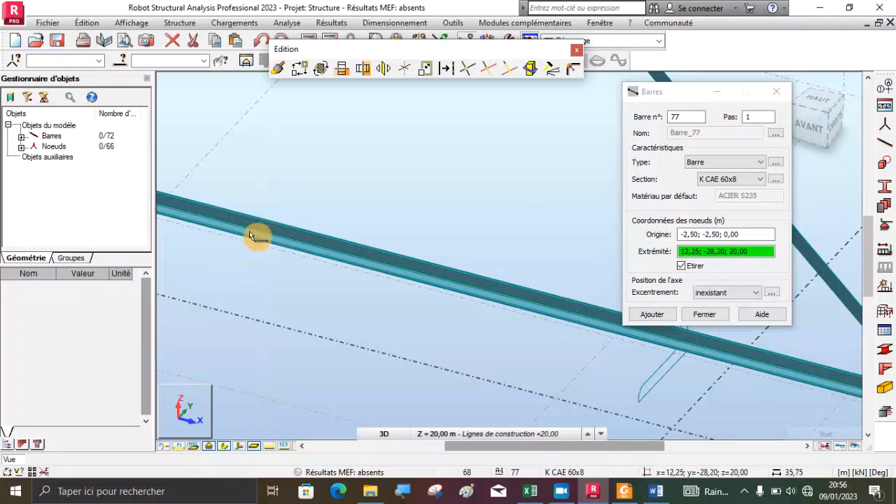
pyautogui.scroll(-5, 322, 254)
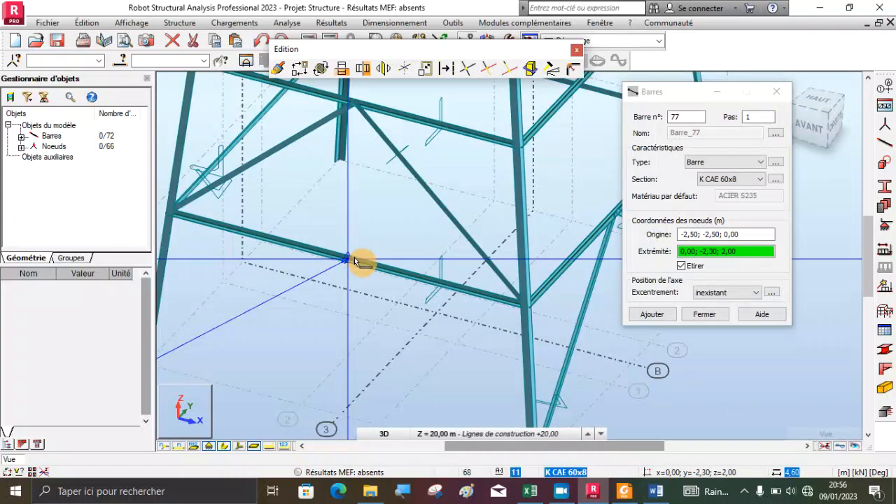
pyautogui.click(350, 263)
pyautogui.scroll(-3, 364, 273)
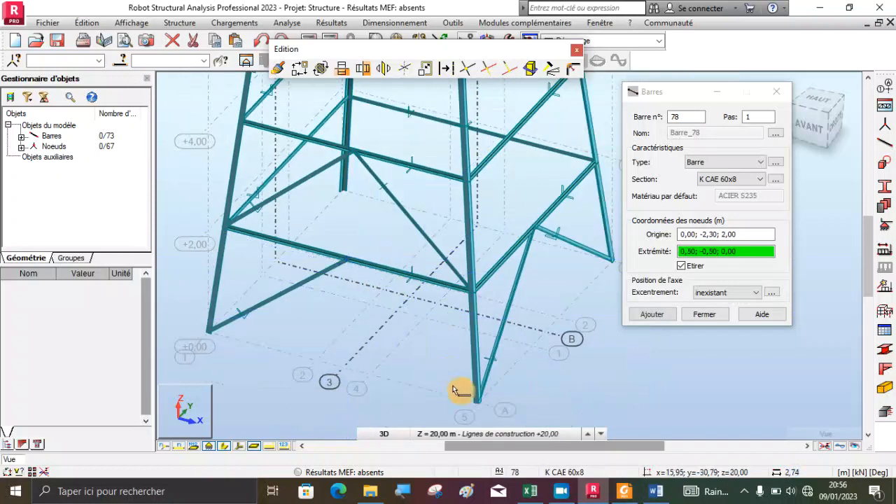
pyautogui.click(476, 407)
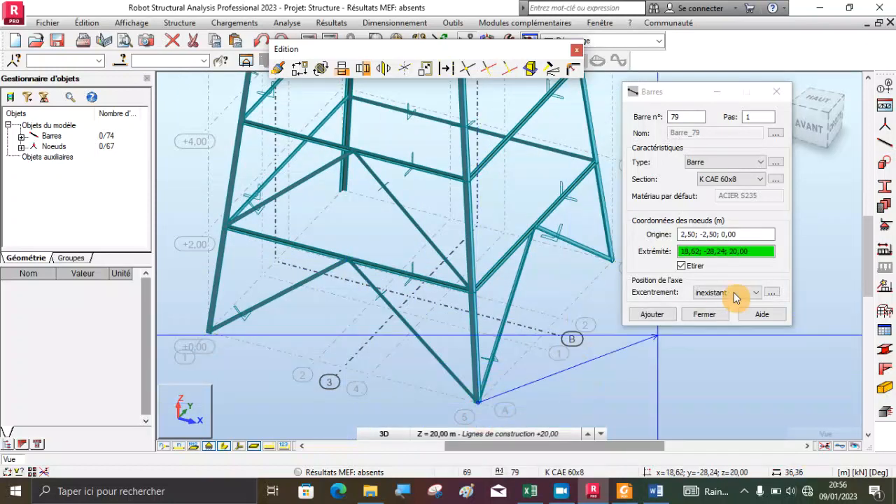
# - Draw two side-face diagonals from 2,30; -2,30; 2,00 up to 2,10; 0,00; 4,00 and down to the rear leg at +2,00 m
pyautogui.click(747, 234)
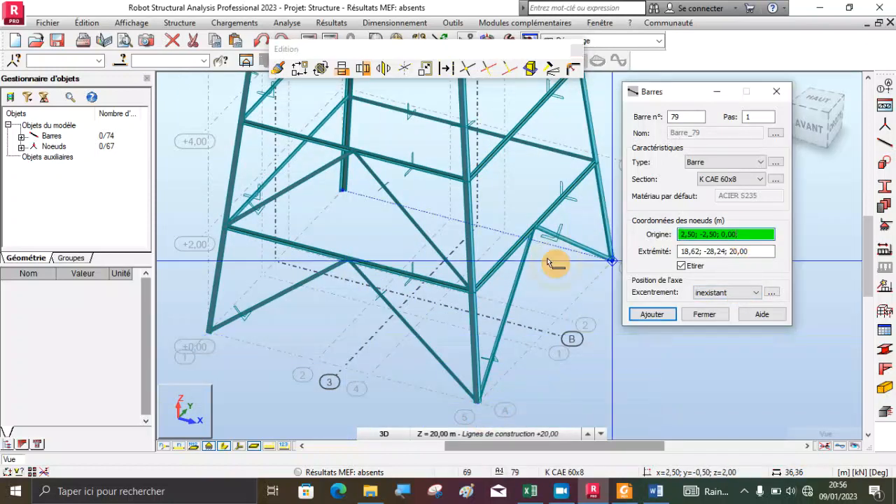
pyautogui.click(472, 298)
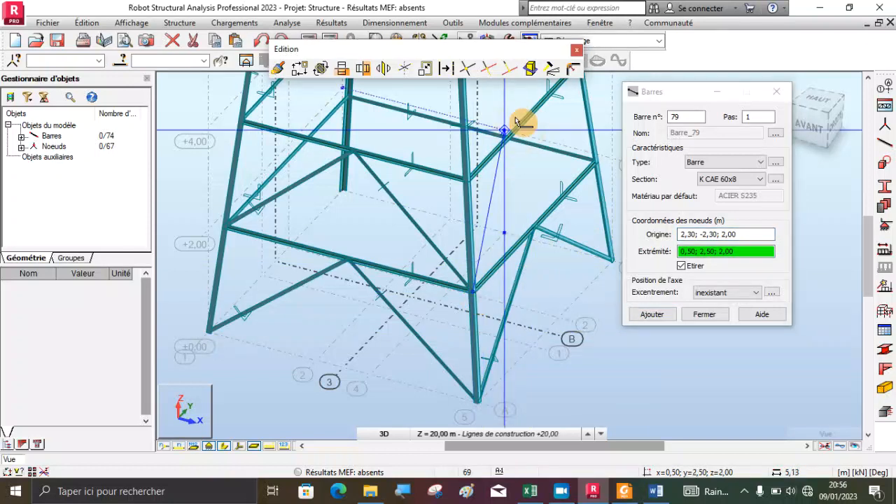
pyautogui.scroll(3, 530, 119)
pyautogui.click(531, 123)
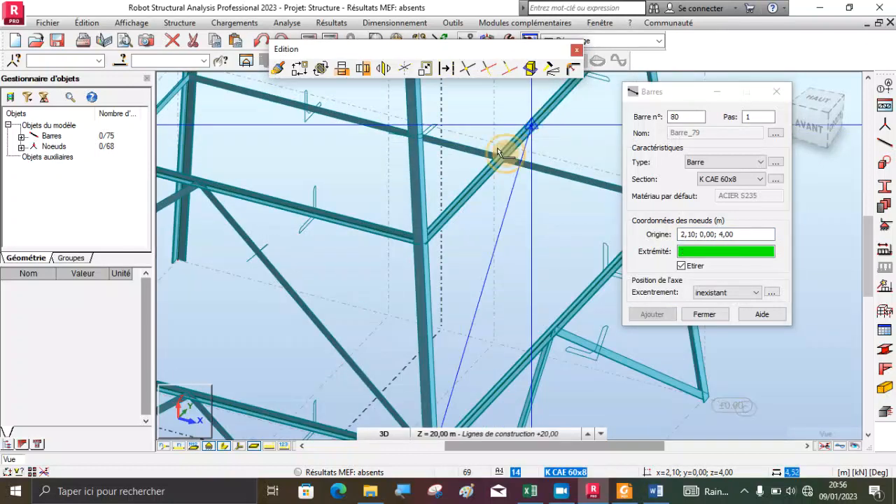
pyautogui.scroll(-3, 410, 235)
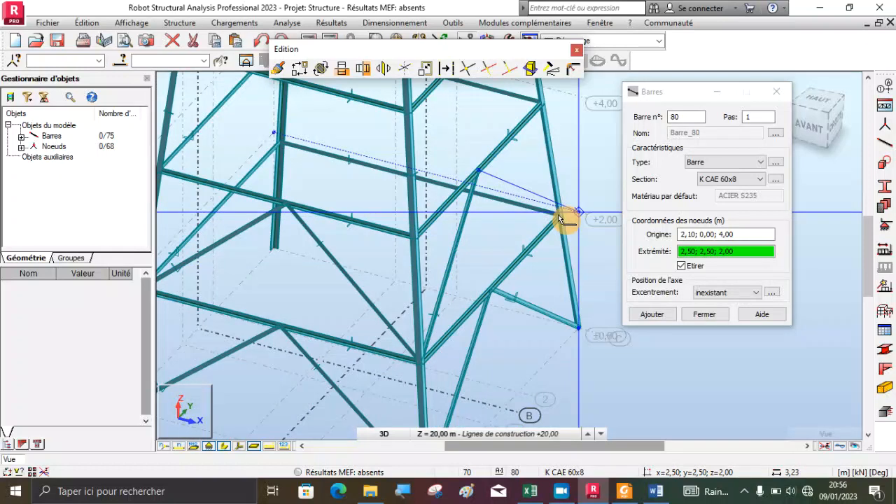
pyautogui.click(562, 216)
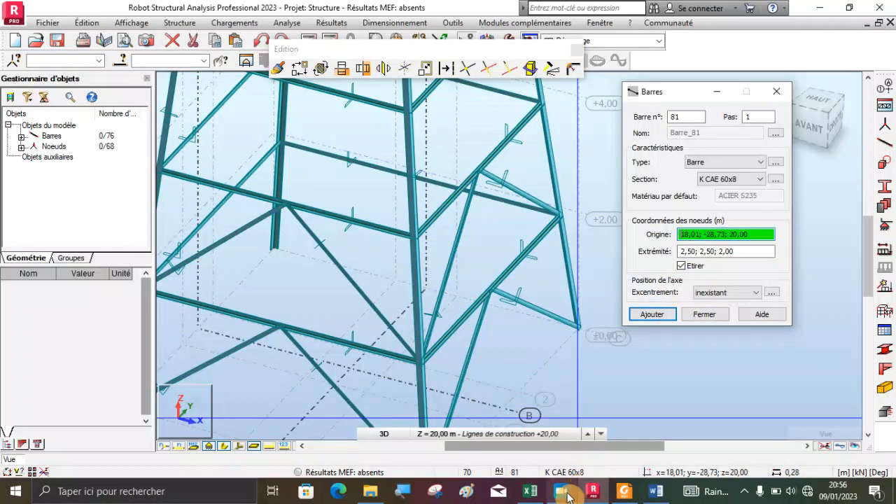
pyautogui.click(568, 493)
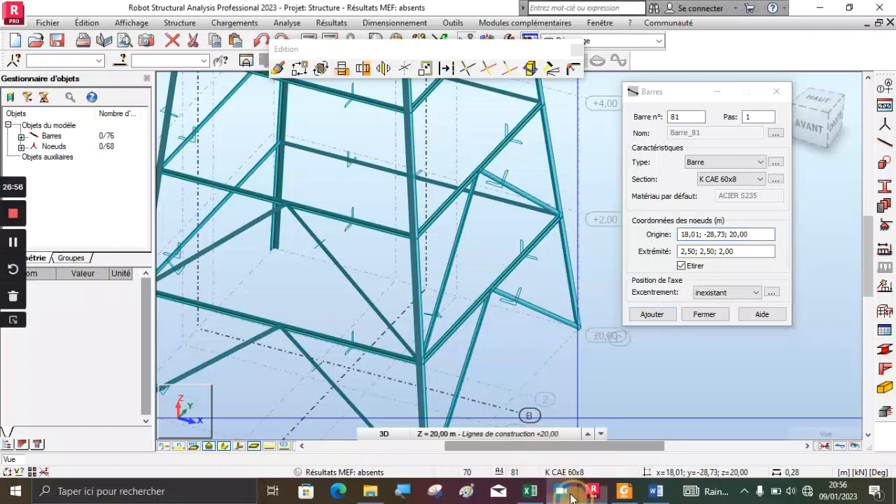
pyautogui.click(8, 247)
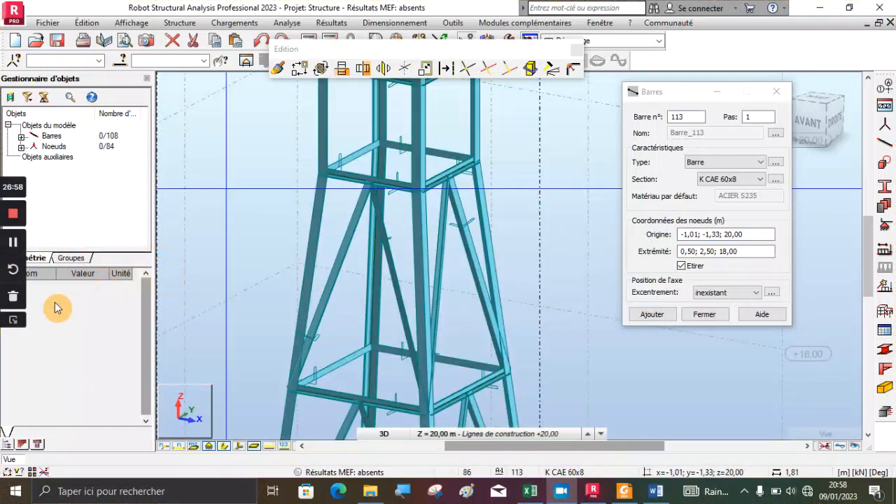
pyautogui.click(9, 320)
# - Leave bar drawing and inspect the diagonal bracing over the full tower height in a rotated 3D view
pyautogui.scroll(-3, 482, 242)
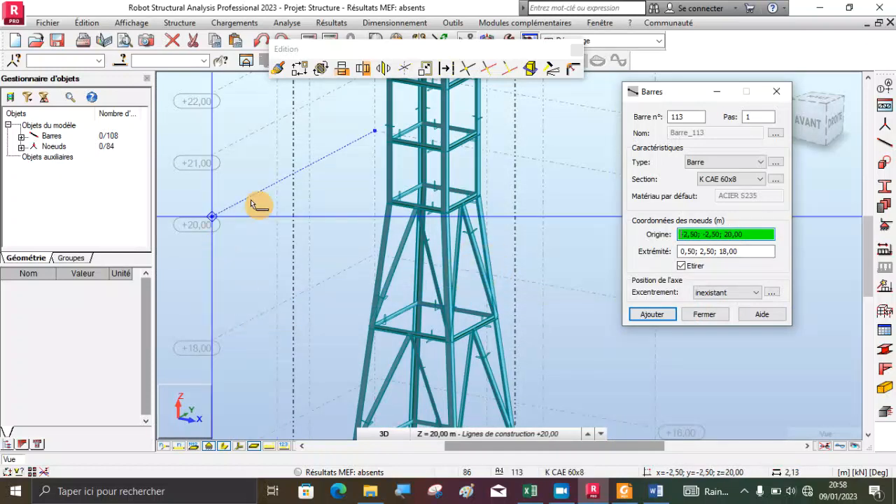
pyautogui.scroll(-2, 409, 224)
pyautogui.scroll(-1, 408, 224)
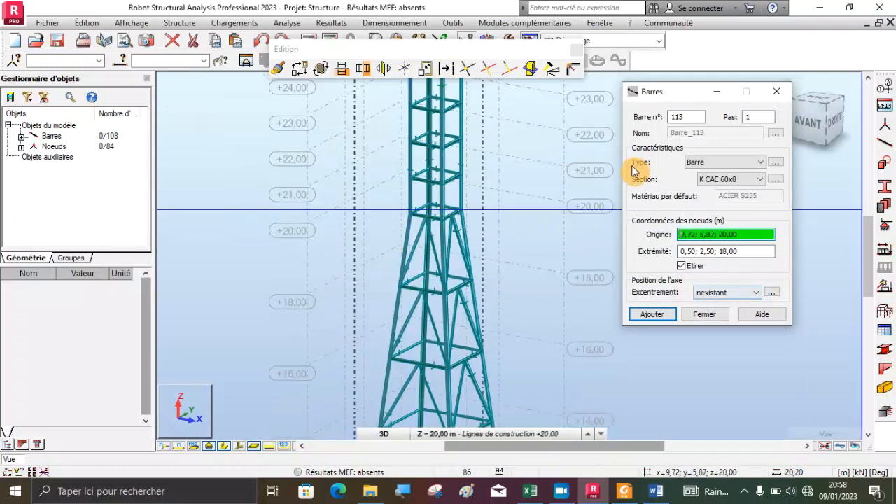
pyautogui.rightClick(250, 195)
pyautogui.click(210, 216)
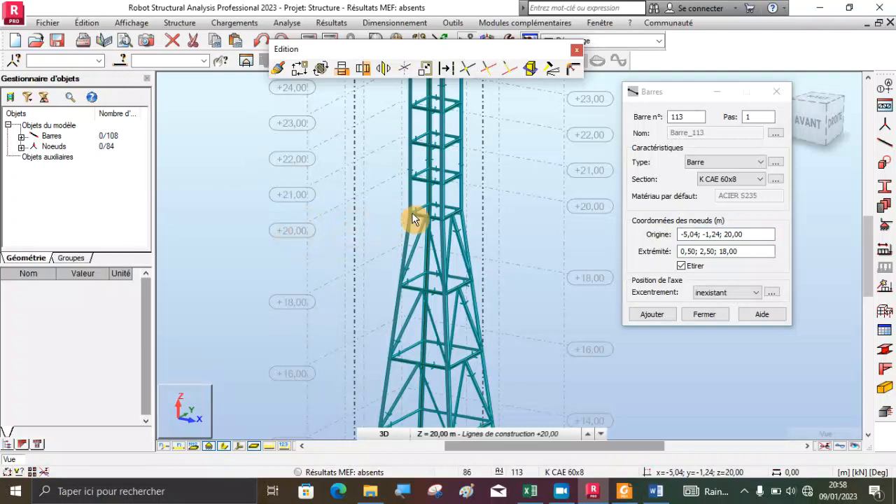
pyautogui.scroll(-3, 442, 146)
pyautogui.scroll(-1, 430, 161)
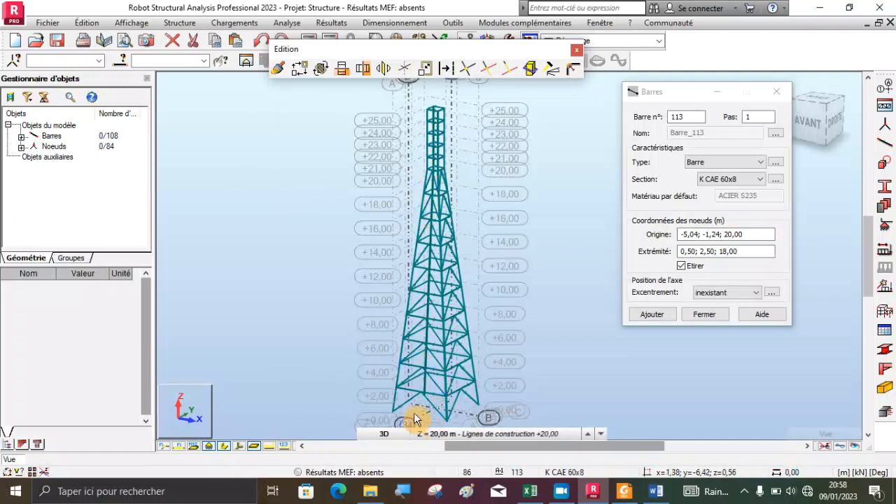
pyautogui.rightClick(185, 252)
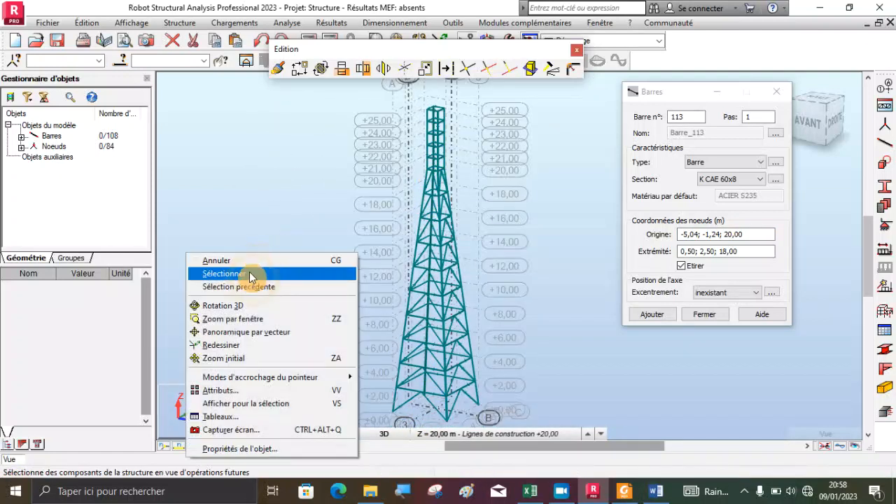
pyautogui.click(240, 306)
pyautogui.moveTo(385, 368); pyautogui.dragTo(417, 362)
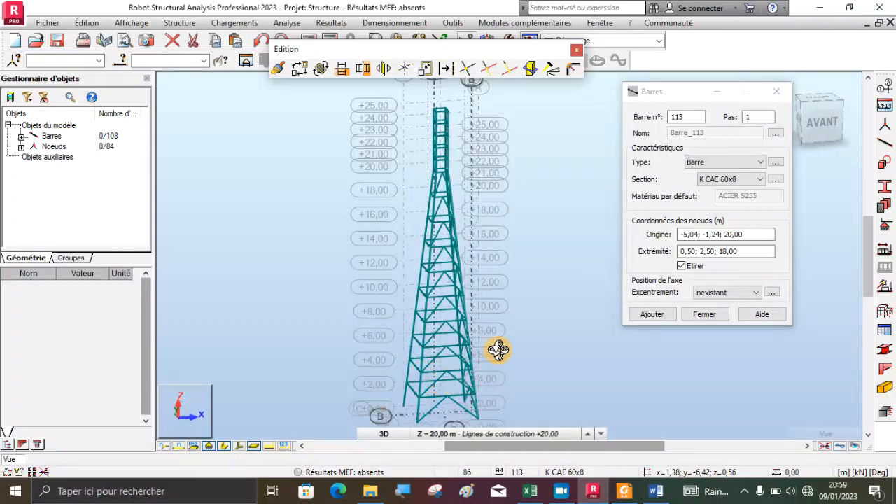
# - In the front view, select the front face's inverted-V diagonals in the five panels between +10,00 and +20,00 m
pyautogui.click(818, 128)
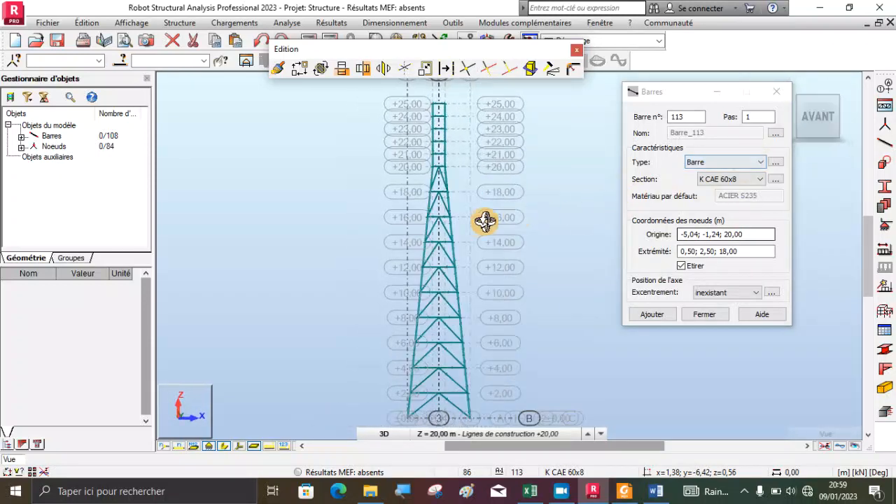
pyautogui.scroll(2, 456, 124)
pyautogui.scroll(2, 444, 184)
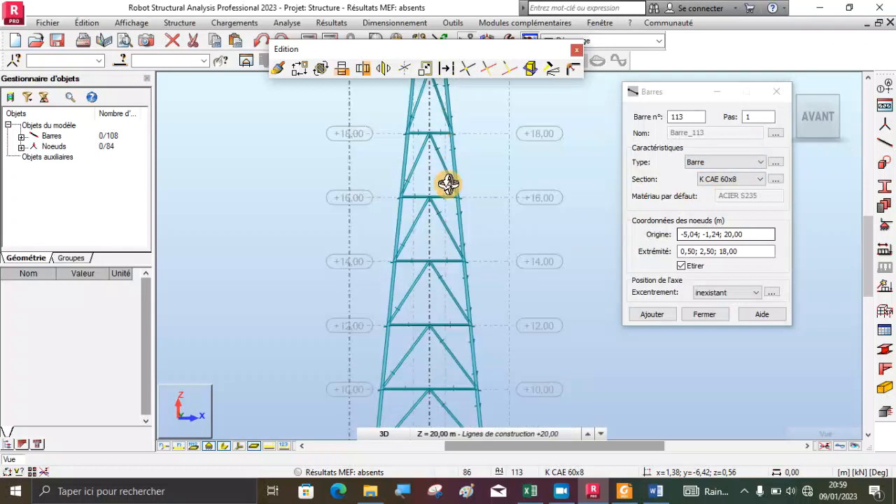
pyautogui.click(402, 231)
pyautogui.scroll(3, 427, 126)
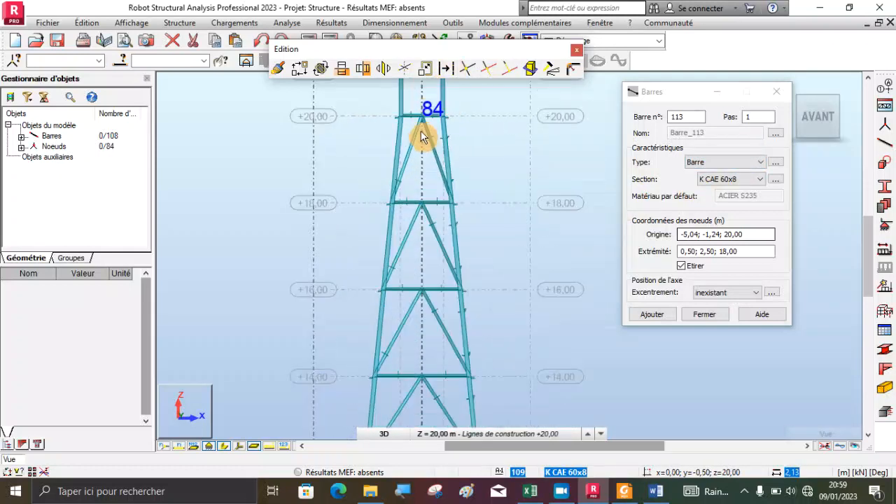
pyautogui.moveTo(434, 132); pyautogui.dragTo(414, 130)
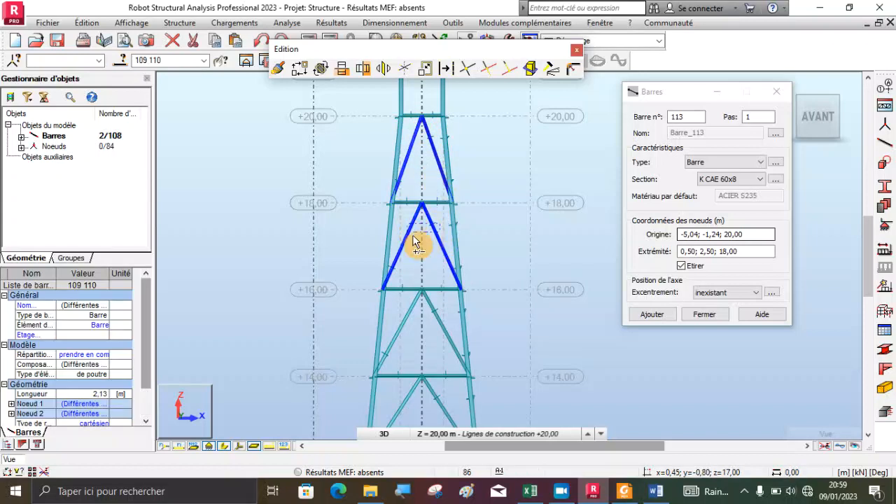
pyautogui.keyDown('ctrl'); pyautogui.moveTo(413, 241); pyautogui.dragTo(413, 243); pyautogui.keyUp('ctrl')
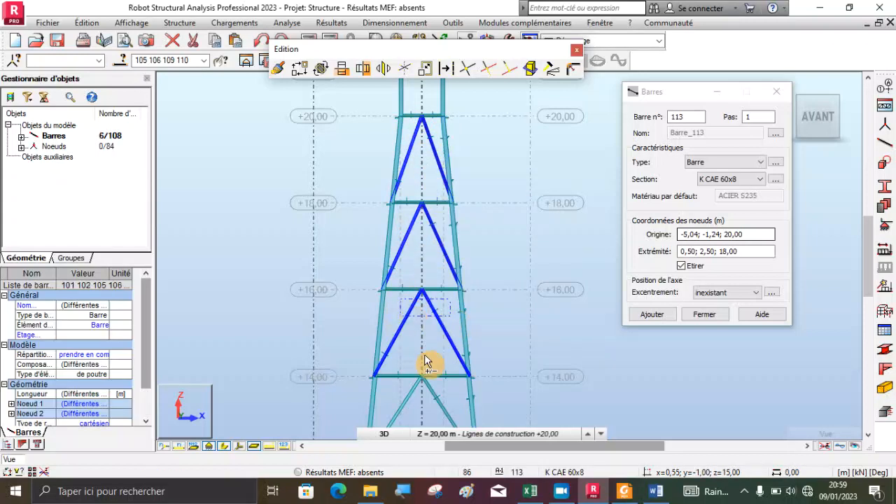
pyautogui.keyDown('ctrl'); pyautogui.moveTo(438, 390); pyautogui.dragTo(404, 392); pyautogui.keyUp('ctrl')
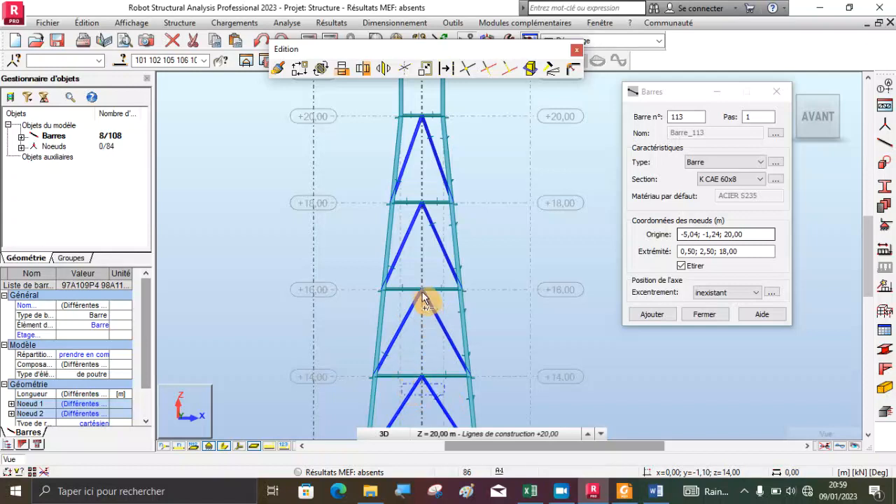
pyautogui.scroll(-3, 412, 284)
pyautogui.scroll(3, 420, 368)
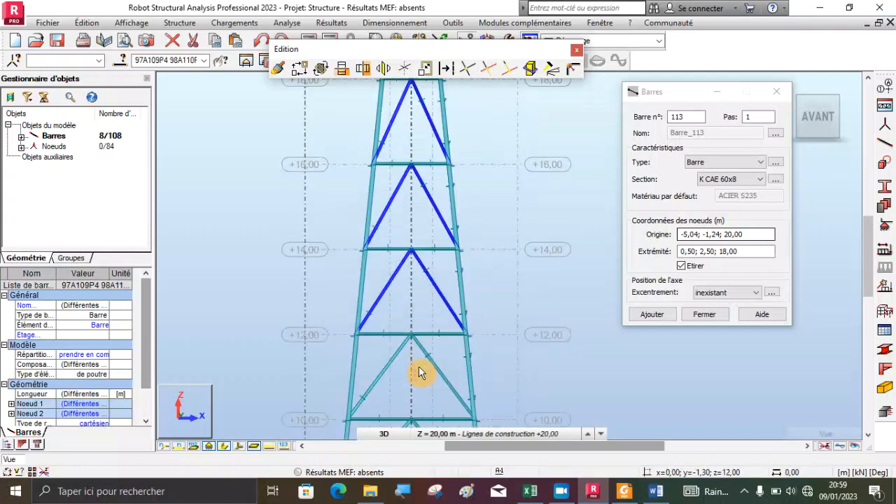
pyautogui.keyDown('ctrl'); pyautogui.moveTo(448, 357); pyautogui.dragTo(392, 359); pyautogui.keyUp('ctrl')
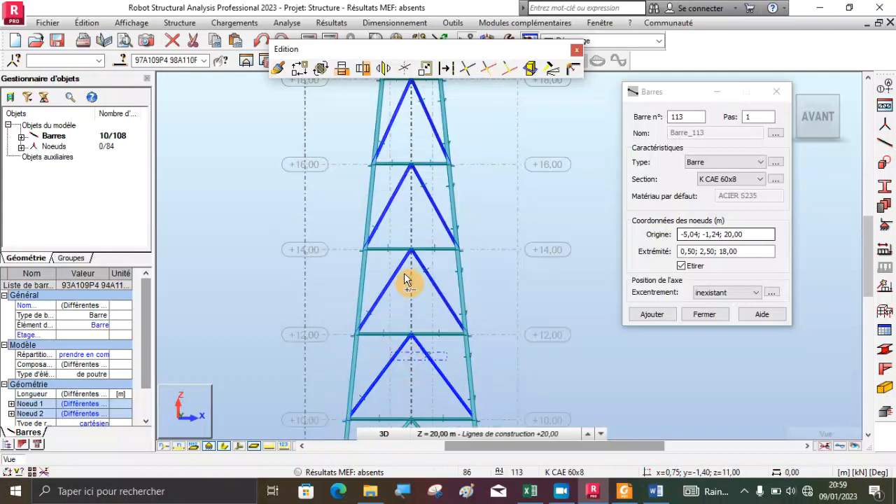
# - Add the front face's inverted-V diagonals in the five panels from ±0,00 to +10,00 m to the selection
pyautogui.scroll(-5, 409, 280)
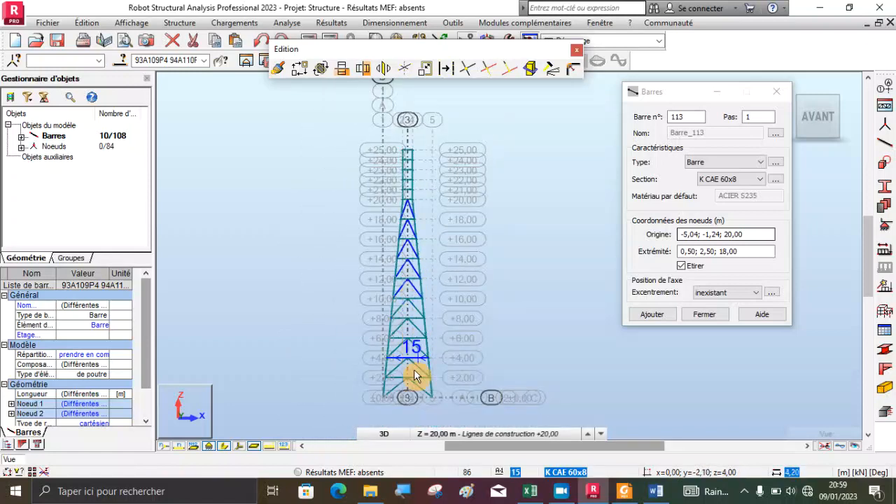
pyautogui.scroll(5, 414, 376)
pyautogui.keyDown('ctrl'); pyautogui.moveTo(434, 384); pyautogui.dragTo(377, 369); pyautogui.keyUp('ctrl')
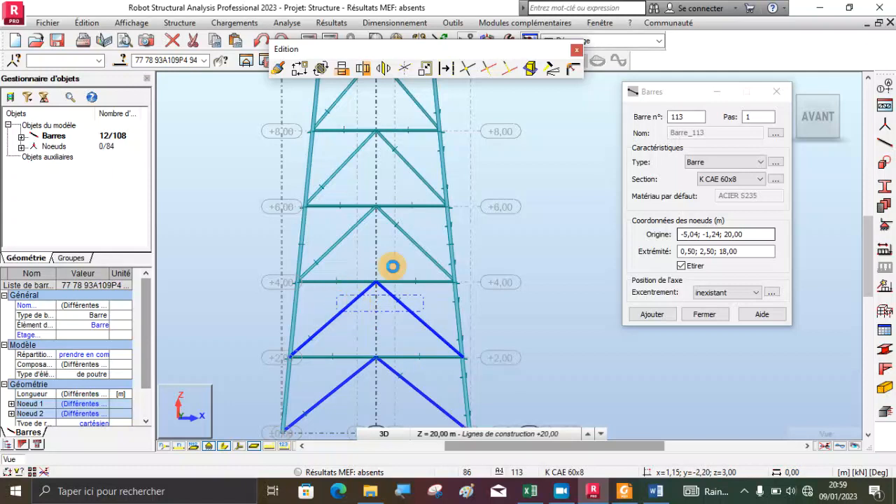
pyautogui.keyDown('ctrl'); pyautogui.moveTo(430, 236); pyautogui.dragTo(340, 224); pyautogui.keyUp('ctrl')
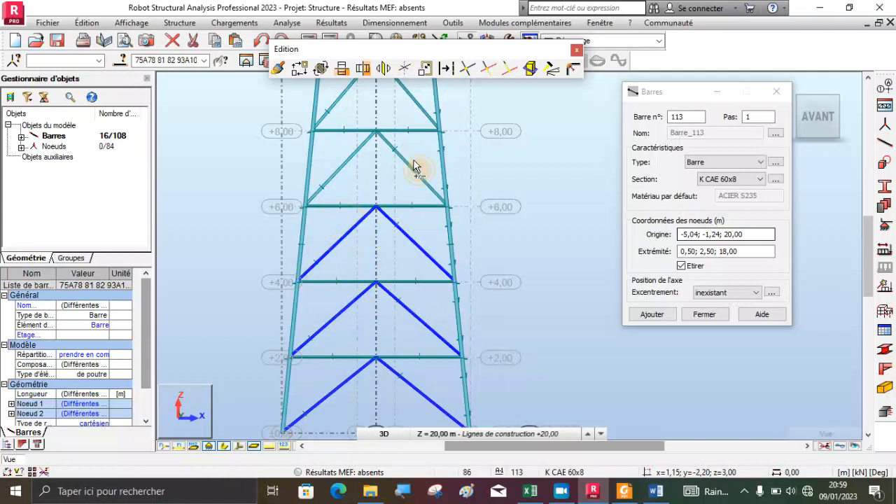
pyautogui.keyDown('ctrl'); pyautogui.moveTo(342, 157); pyautogui.dragTo(343, 159); pyautogui.keyUp('ctrl')
pyautogui.scroll(-3, 350, 294)
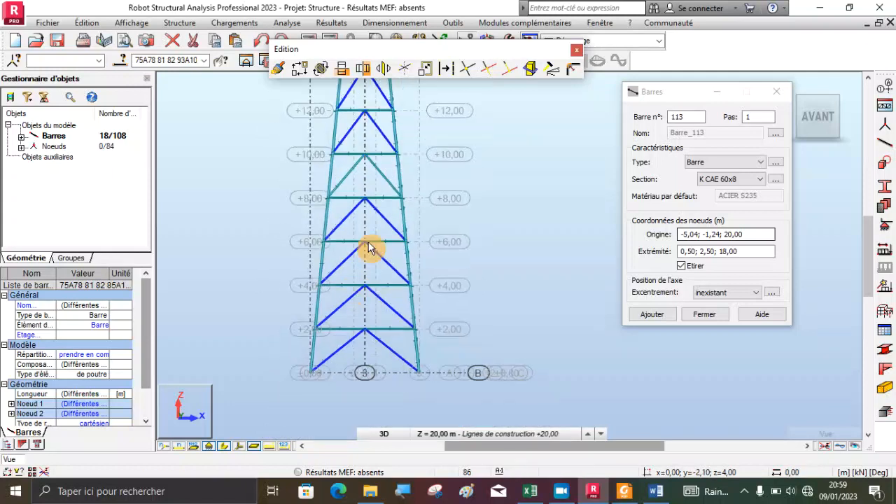
pyautogui.scroll(3, 382, 158)
pyautogui.keyDown('ctrl'); pyautogui.moveTo(392, 184); pyautogui.dragTo(311, 186); pyautogui.keyUp('ctrl')
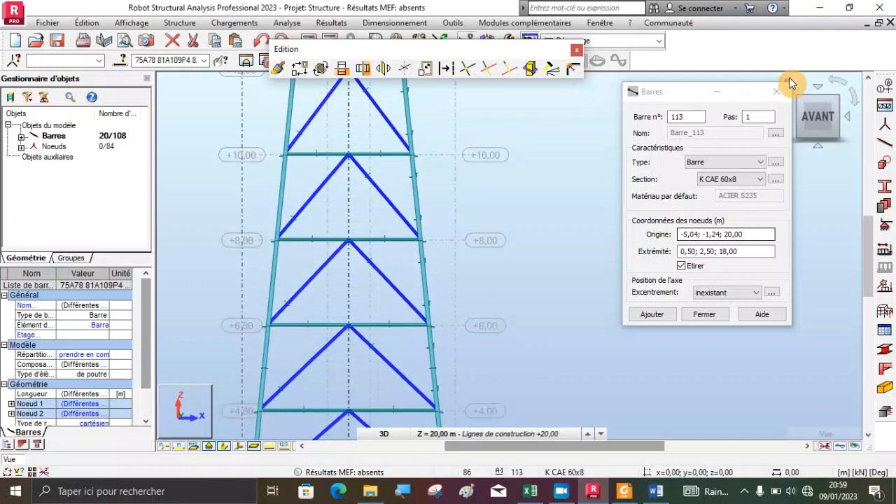
# - Copy the selected front-face diagonals to the opposite face with a vertical mirror about the XZ plane at position 0,00
pyautogui.click(789, 78)
pyautogui.scroll(-2, 356, 208)
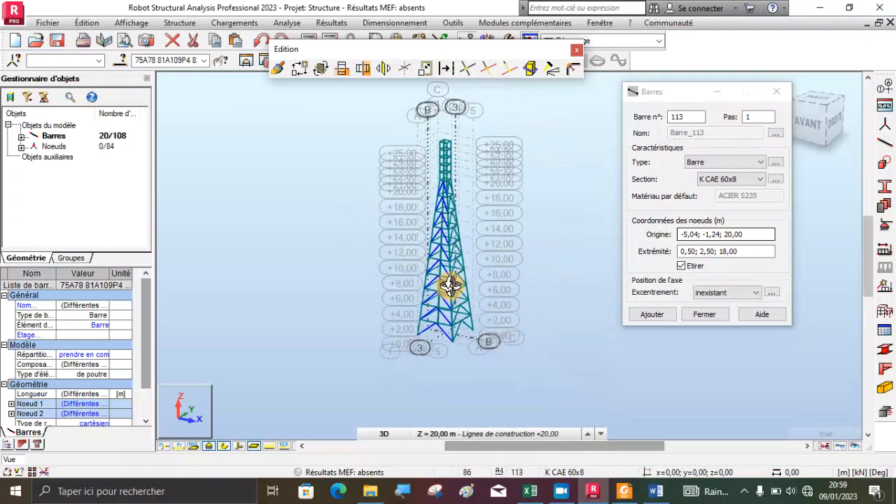
pyautogui.scroll(3, 466, 322)
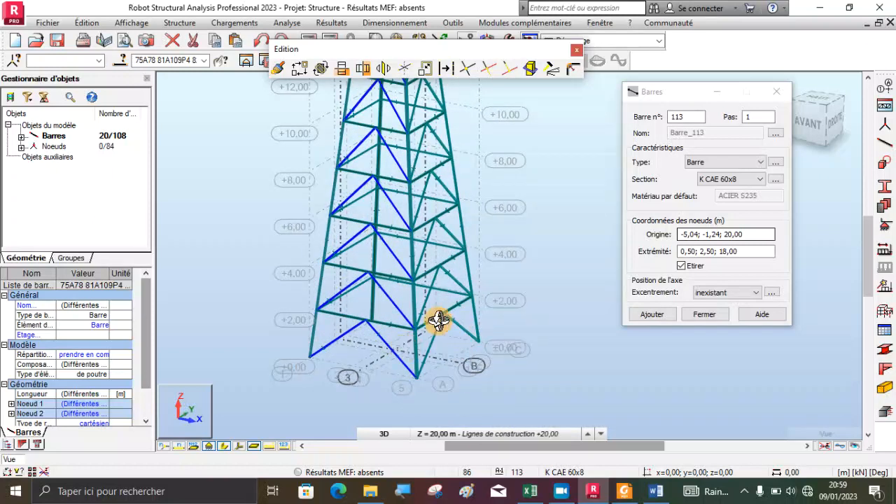
pyautogui.click(384, 68)
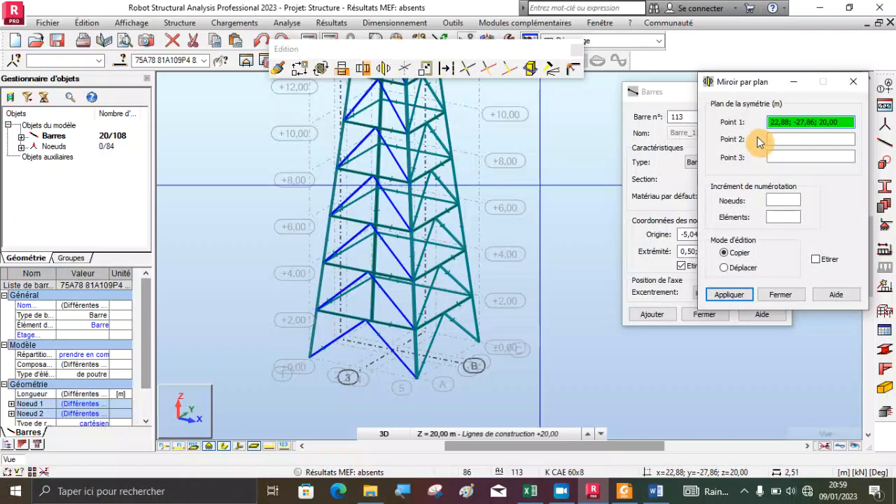
pyautogui.click(861, 82)
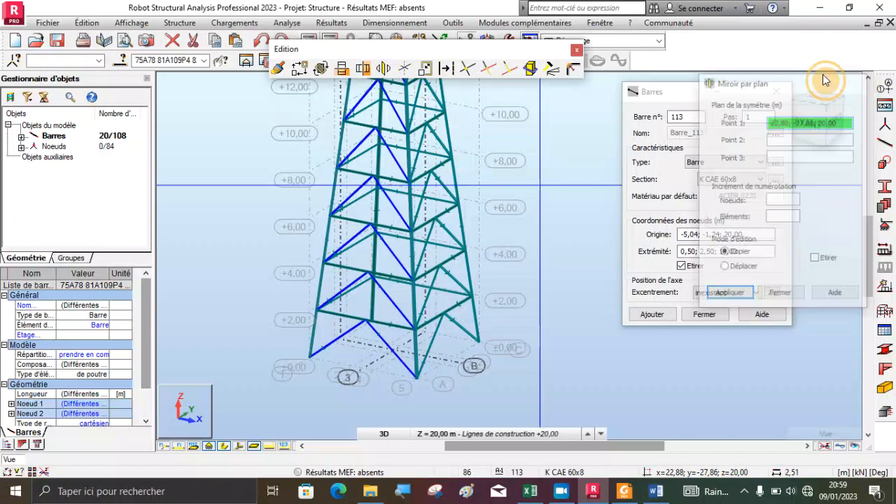
pyautogui.click(366, 69)
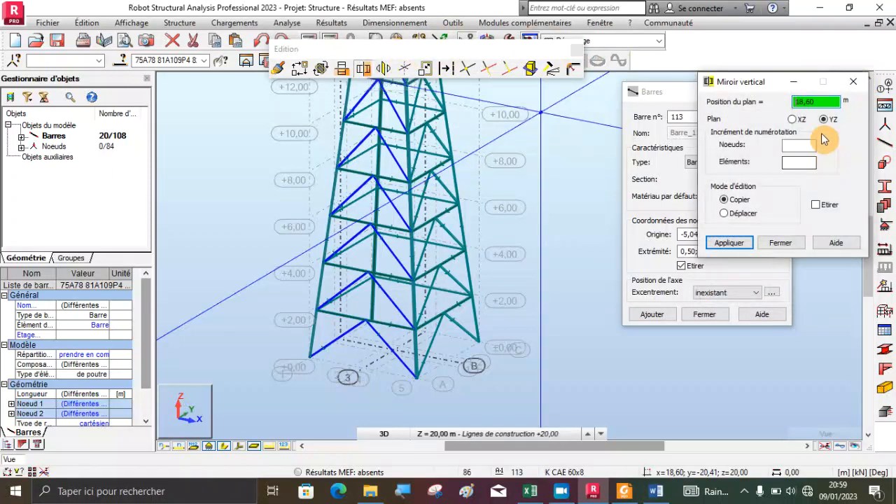
pyautogui.click(792, 119)
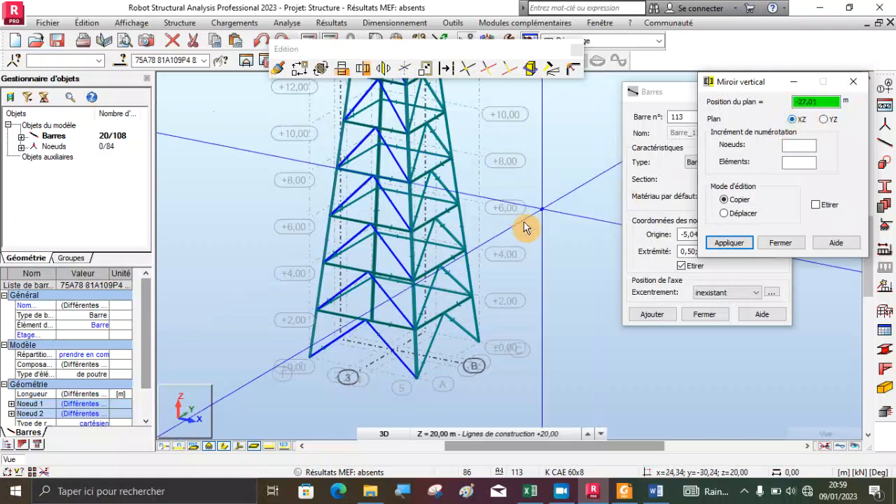
pyautogui.scroll(4, 406, 348)
pyautogui.scroll(2, 403, 351)
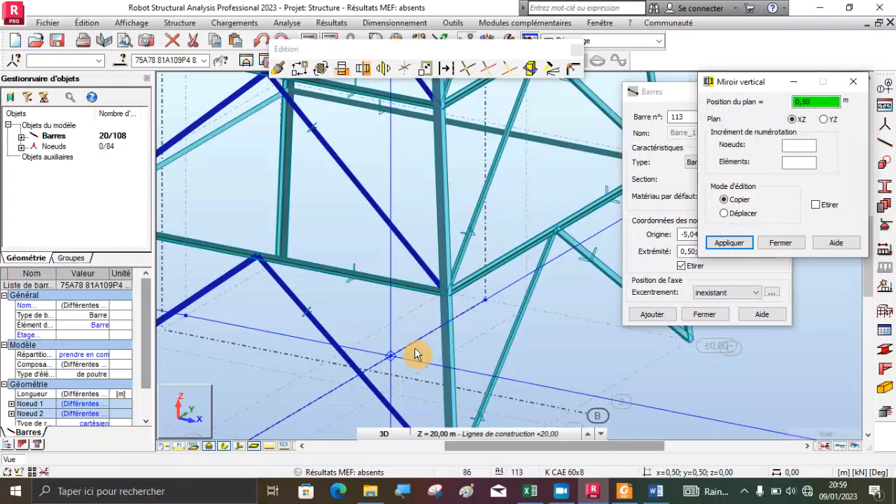
pyautogui.click(371, 373)
pyautogui.click(371, 373)
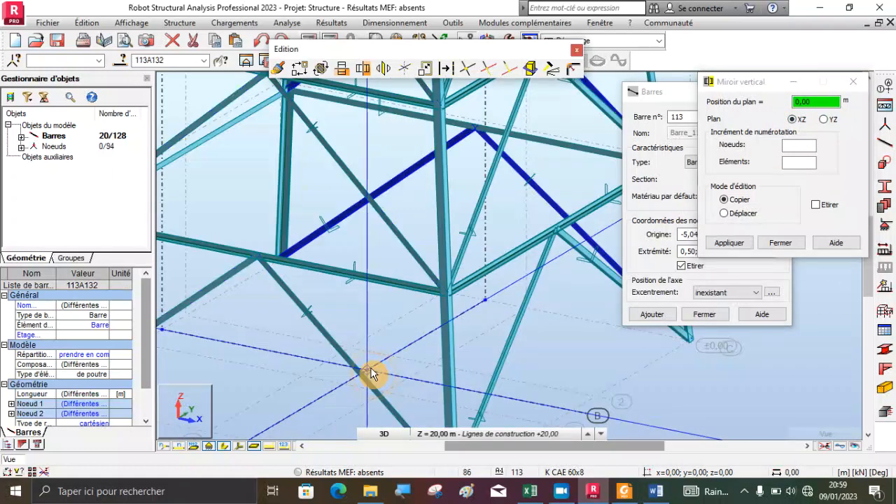
# - End the mirror placement, show the tower from its right side (DROITE), and clear the current bar selection
pyautogui.scroll(-6, 371, 371)
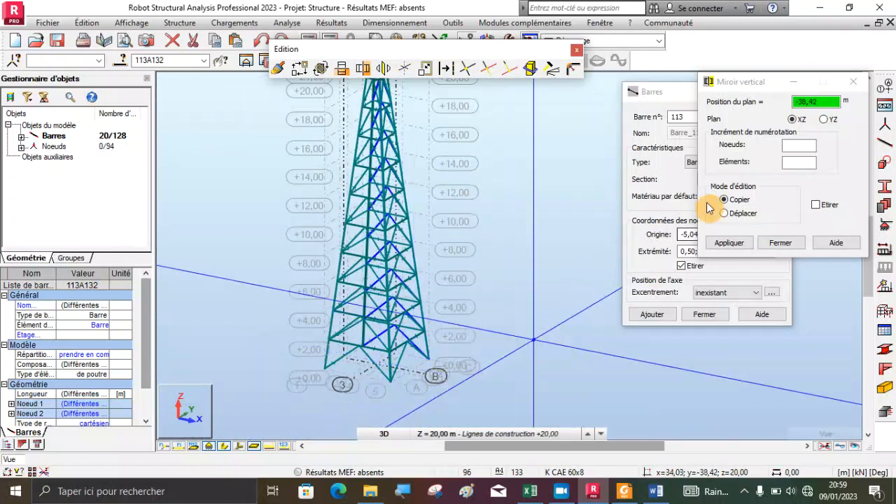
pyautogui.rightClick(546, 144)
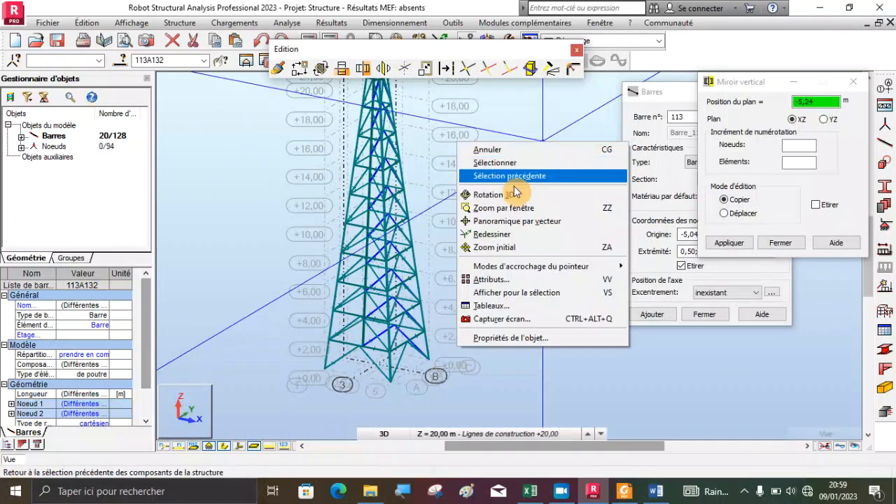
pyautogui.click(493, 195)
pyautogui.moveTo(504, 248); pyautogui.dragTo(480, 205)
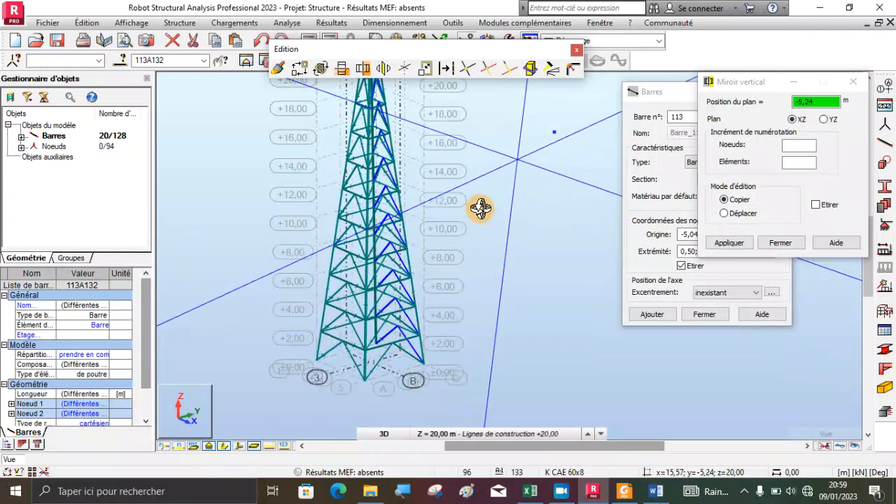
pyautogui.rightClick(480, 210)
pyautogui.click(438, 229)
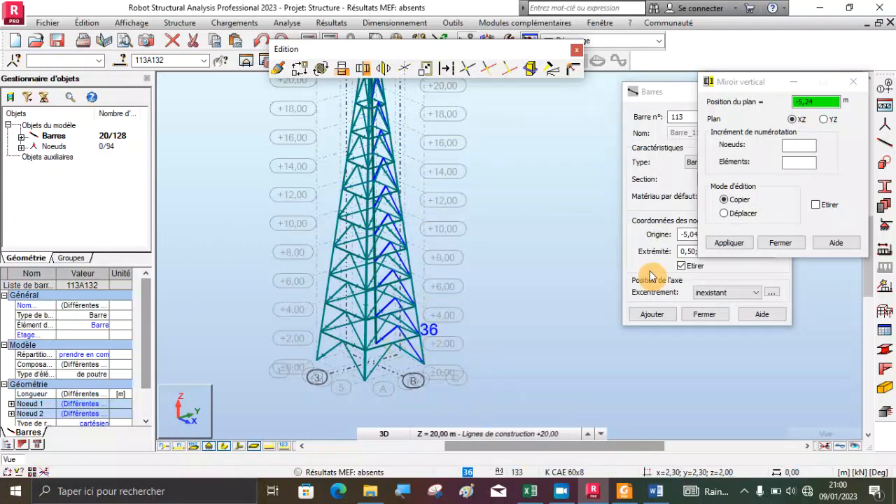
pyautogui.moveTo(745, 86); pyautogui.dragTo(706, 232)
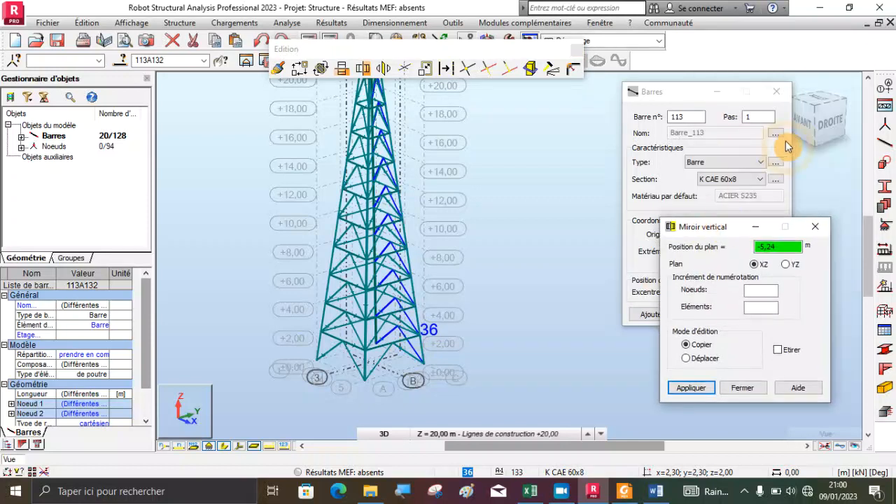
pyautogui.click(830, 125)
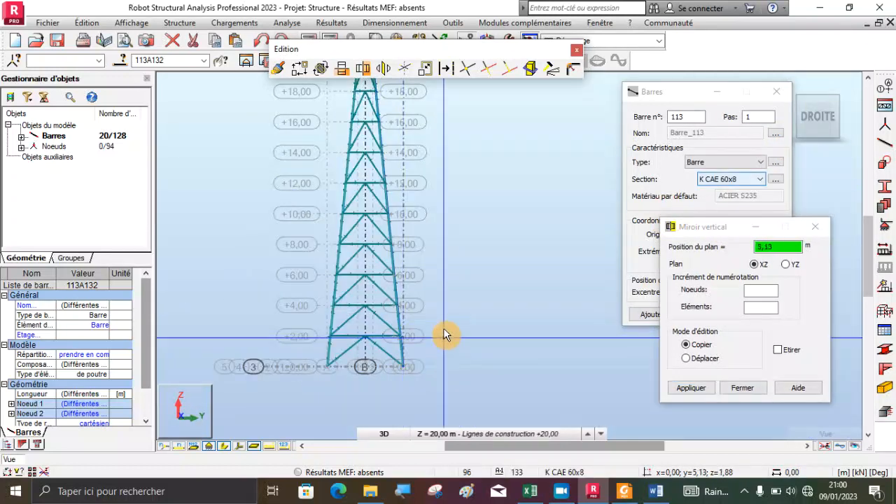
pyautogui.rightClick(364, 248)
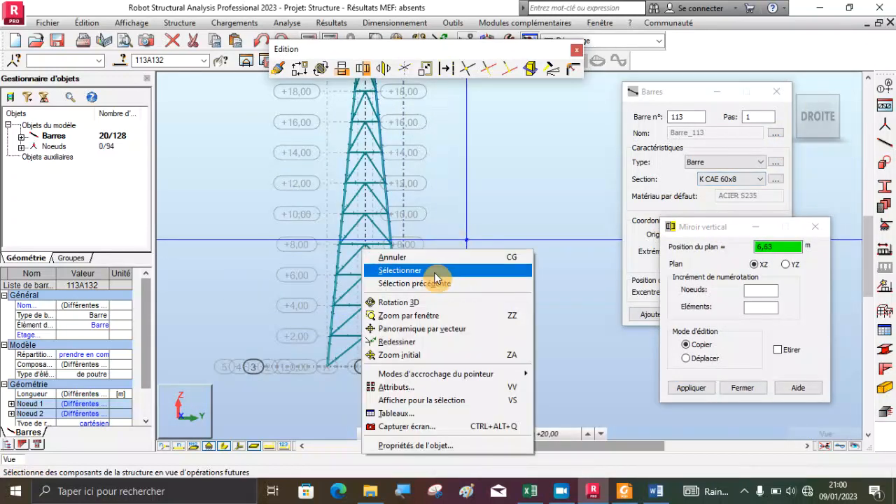
pyautogui.click(470, 266)
pyautogui.click(406, 300)
pyautogui.scroll(3, 381, 343)
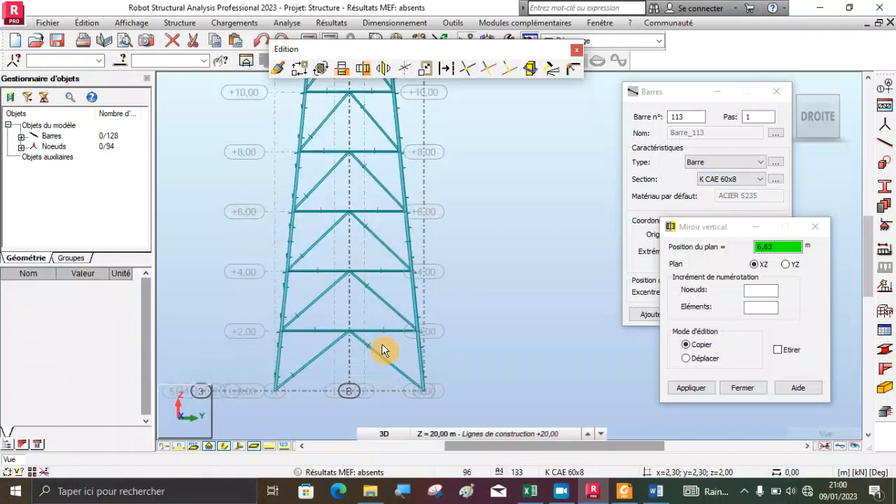
# - Select all the inverted-V diagonals on the tower's right face, from the base up to level +20,00
pyautogui.click(324, 343)
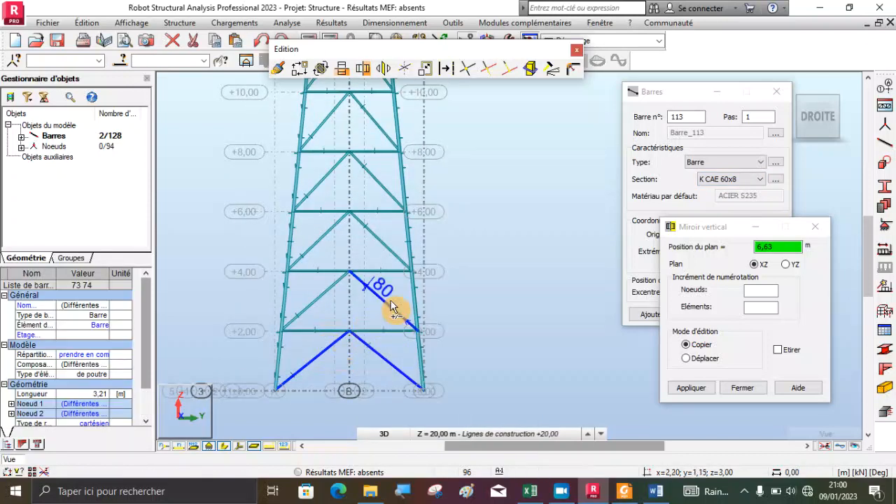
pyautogui.keyDown('ctrl'); pyautogui.moveTo(322, 287); pyautogui.dragTo(322, 287); pyautogui.keyUp('ctrl')
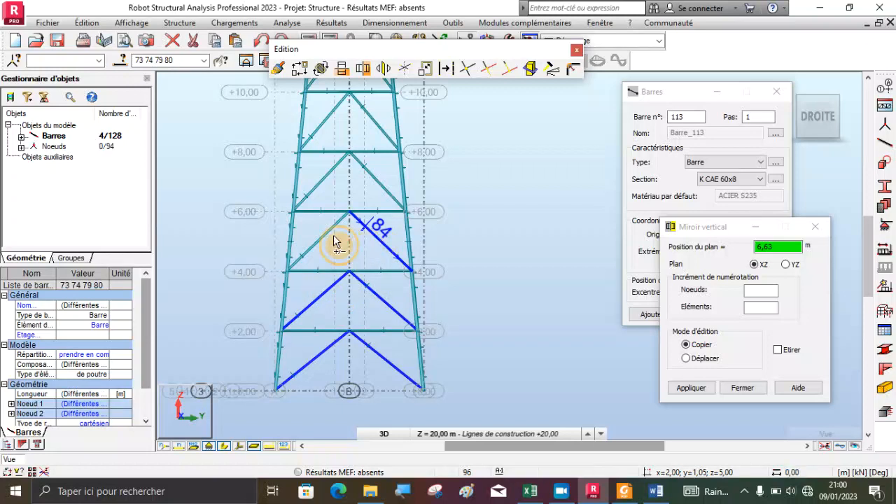
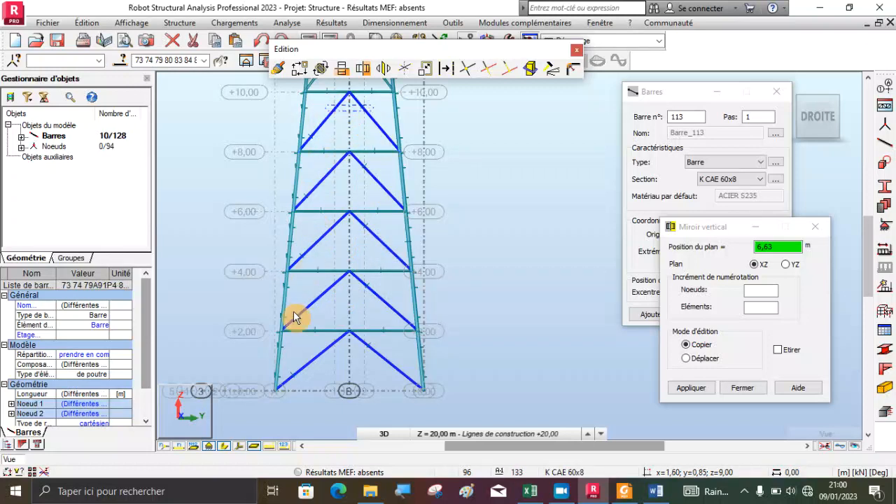
pyautogui.scroll(-3, 287, 350)
pyautogui.scroll(3, 310, 207)
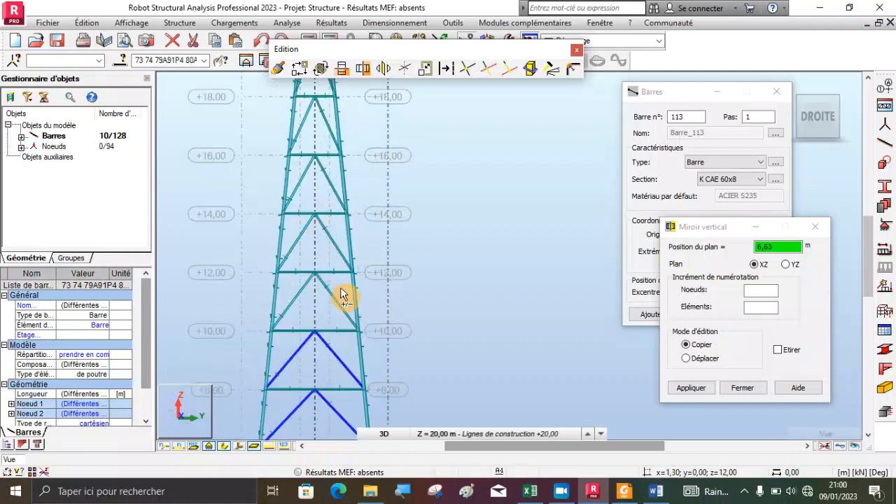
pyautogui.keyDown('ctrl'); pyautogui.moveTo(341, 287); pyautogui.dragTo(302, 285); pyautogui.keyUp('ctrl')
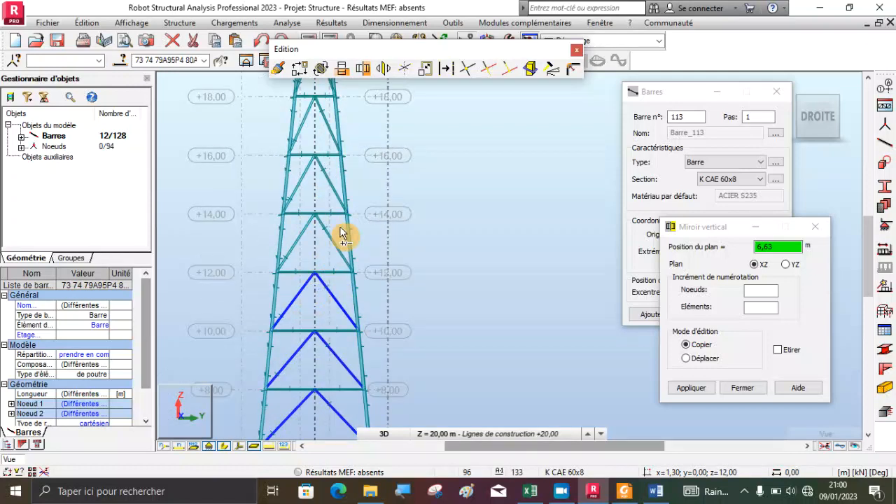
pyautogui.keyDown('ctrl'); pyautogui.moveTo(295, 228); pyautogui.dragTo(294, 227); pyautogui.keyUp('ctrl')
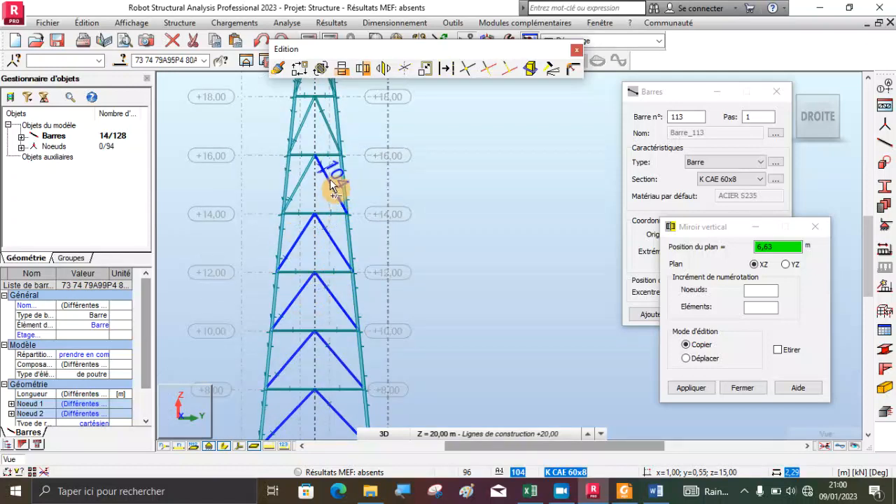
pyautogui.keyDown('ctrl'); pyautogui.moveTo(331, 168); pyautogui.dragTo(303, 168); pyautogui.keyUp('ctrl')
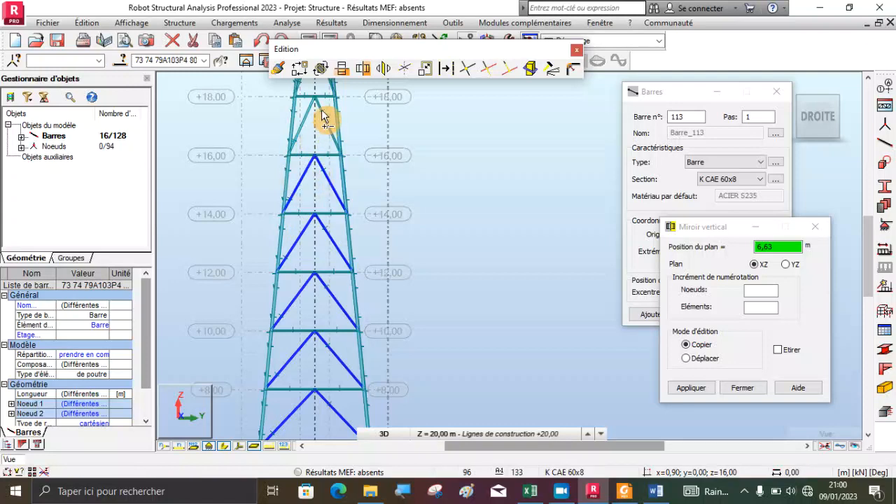
pyautogui.keyDown('ctrl'); pyautogui.moveTo(324, 114); pyautogui.dragTo(299, 112); pyautogui.keyUp('ctrl')
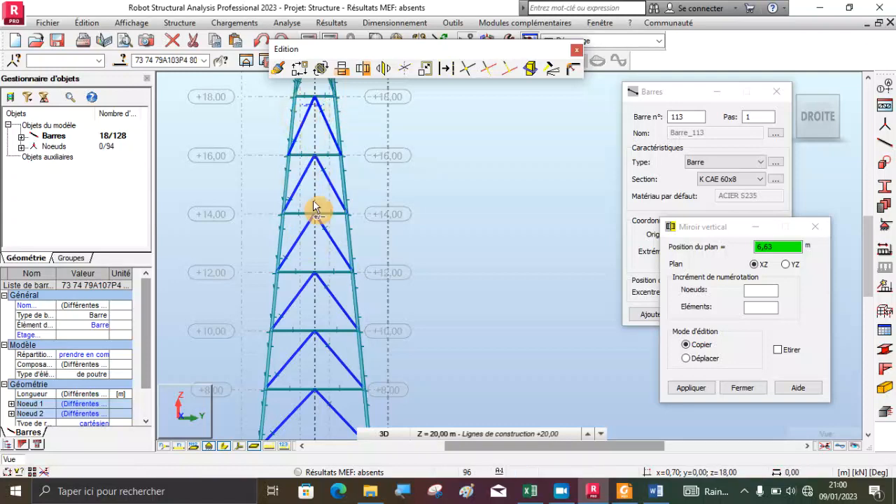
pyautogui.scroll(-2, 295, 303)
pyautogui.scroll(2, 311, 104)
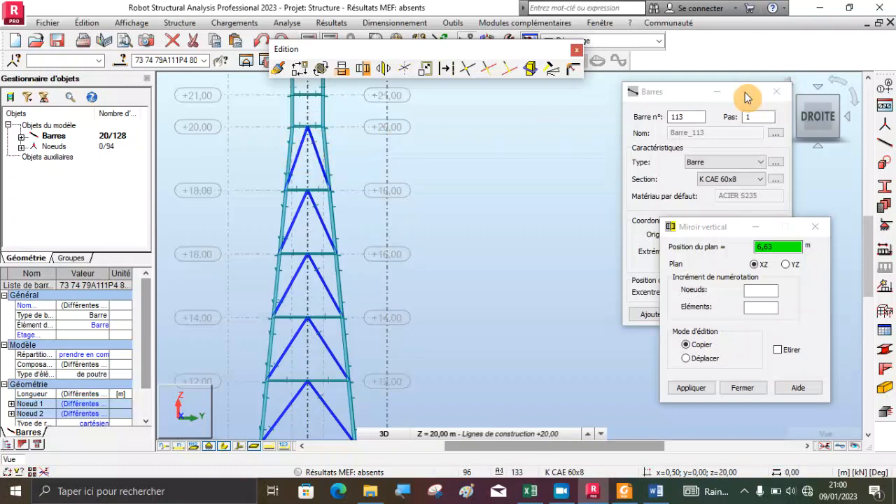
# - Copy the selected right-face diagonals to the opposite side with a vertical mirror about the YZ plane at position 0,00
pyautogui.moveTo(690, 96); pyautogui.dragTo(639, 100)
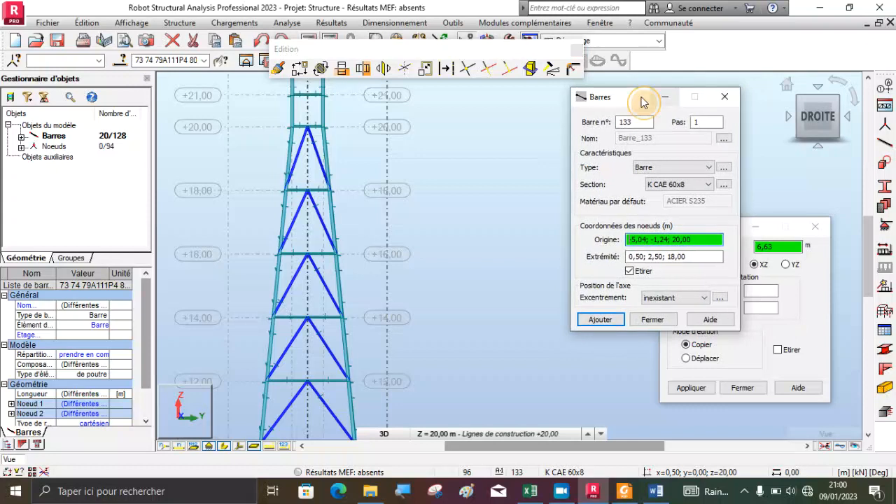
pyautogui.click(787, 90)
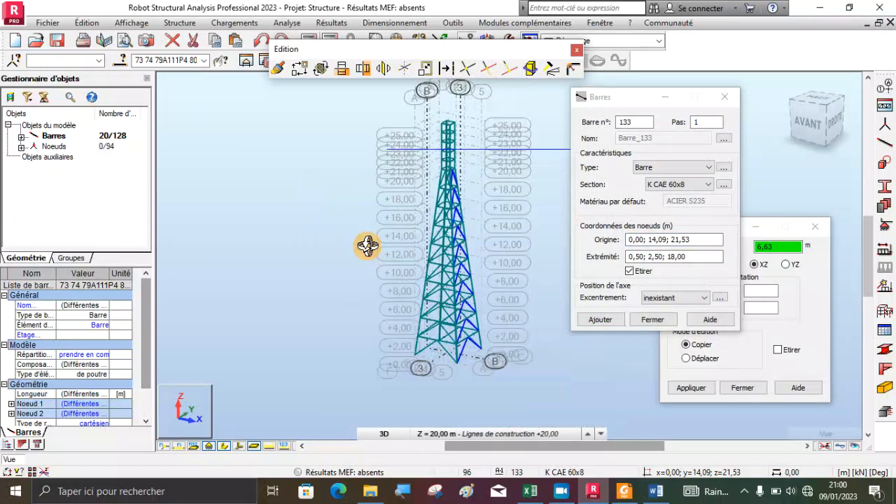
pyautogui.scroll(5, 474, 358)
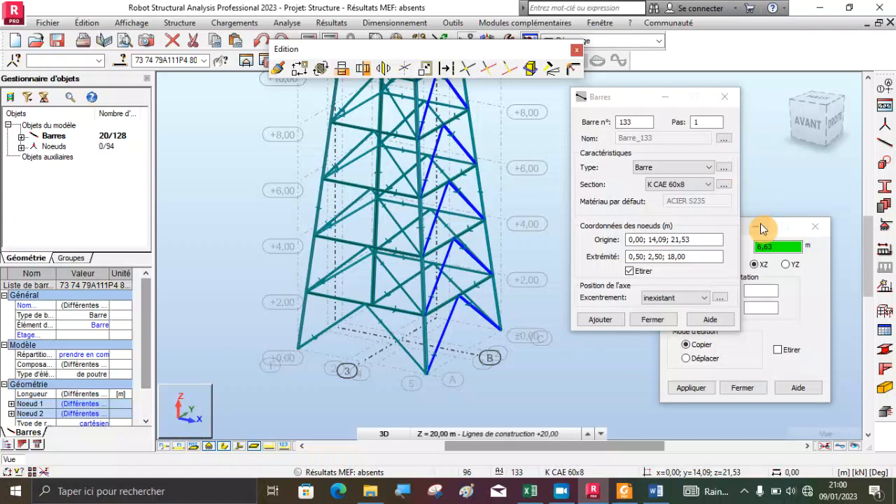
pyautogui.click(750, 249)
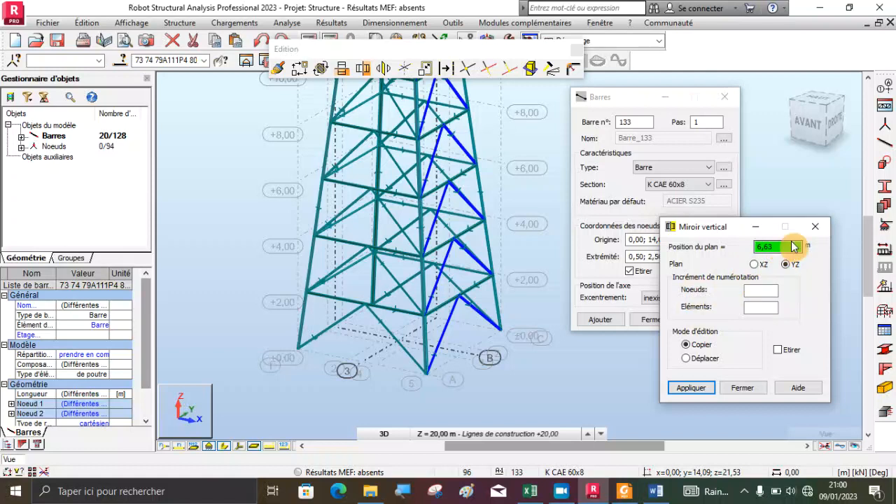
pyautogui.click(410, 341)
pyautogui.scroll(5, 416, 344)
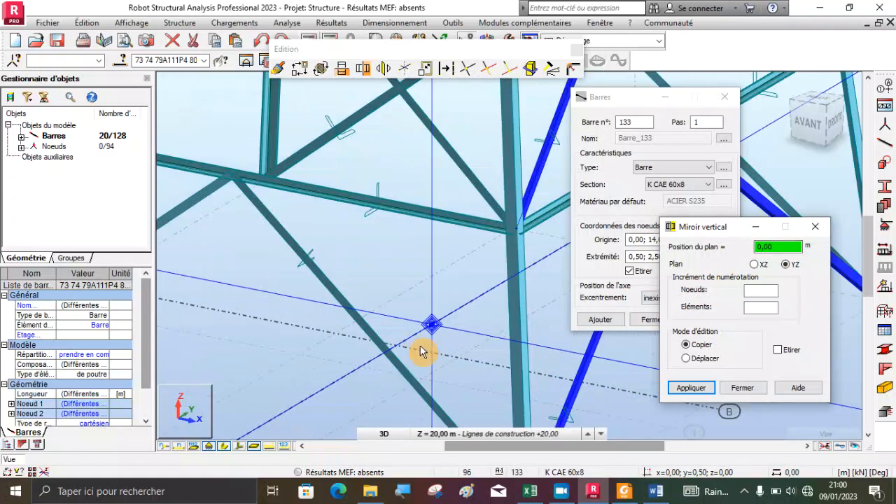
pyautogui.press('Return')
pyautogui.scroll(-5, 402, 343)
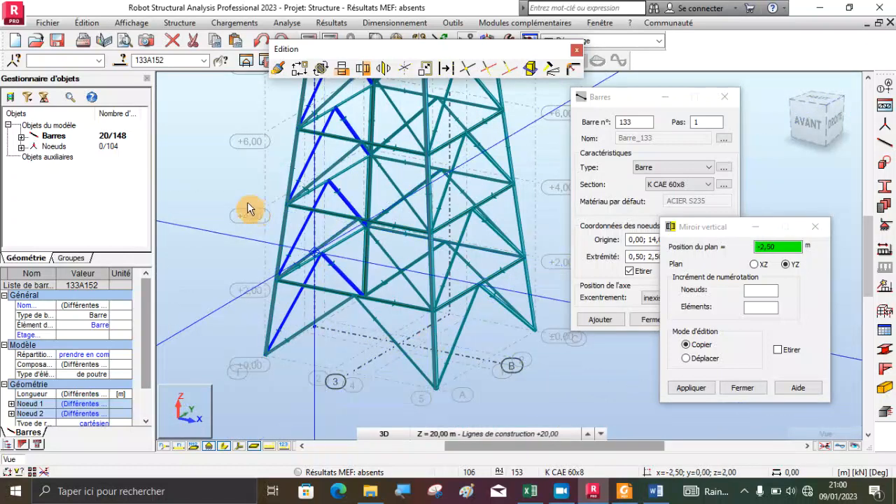
# - End the mirror placement and clear the selection of the copied diagonals
pyautogui.rightClick(201, 160)
pyautogui.click(196, 178)
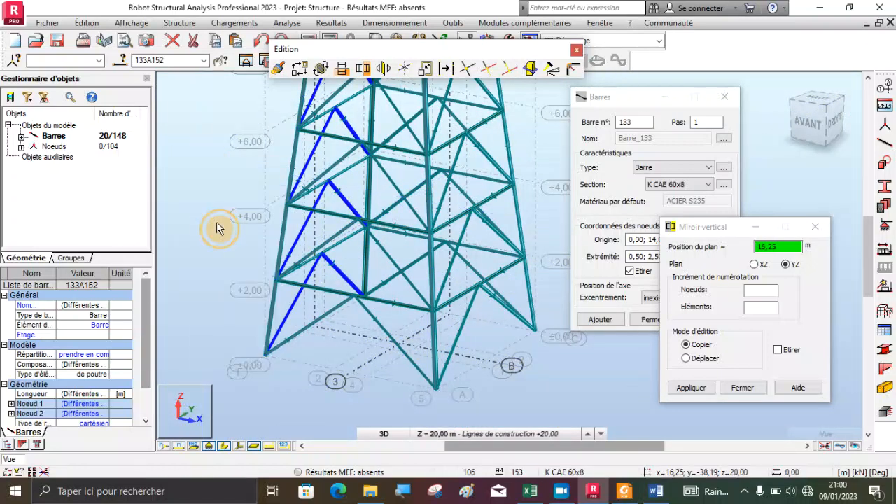
pyautogui.click(216, 221)
# - Draw K CAE 60x8 zigzag diagonals on the top section's front face, from -0,50; -0,50; 20,00 up to level +22,00
pyautogui.scroll(-3, 407, 361)
pyautogui.scroll(-3, 412, 364)
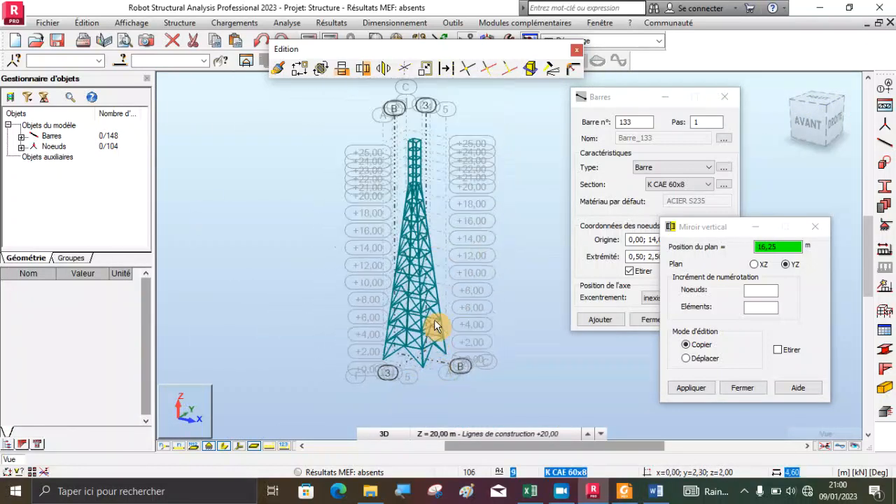
pyautogui.scroll(6, 414, 127)
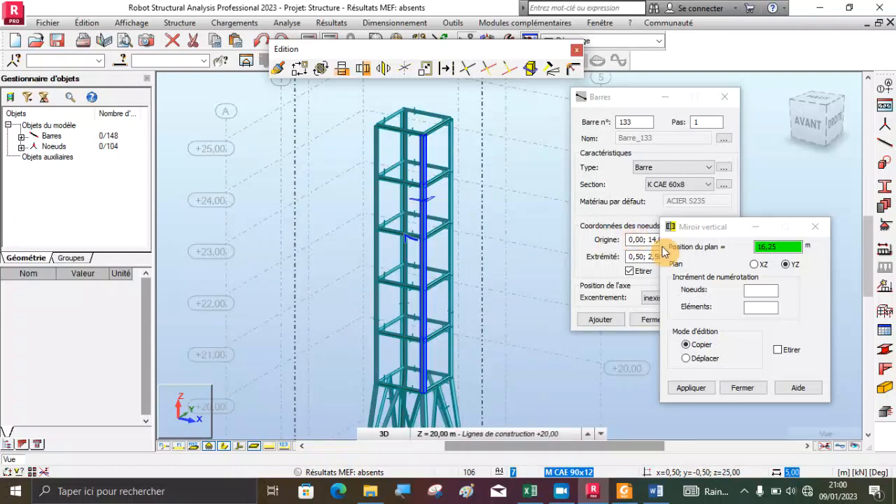
pyautogui.moveTo(690, 229); pyautogui.dragTo(718, 316)
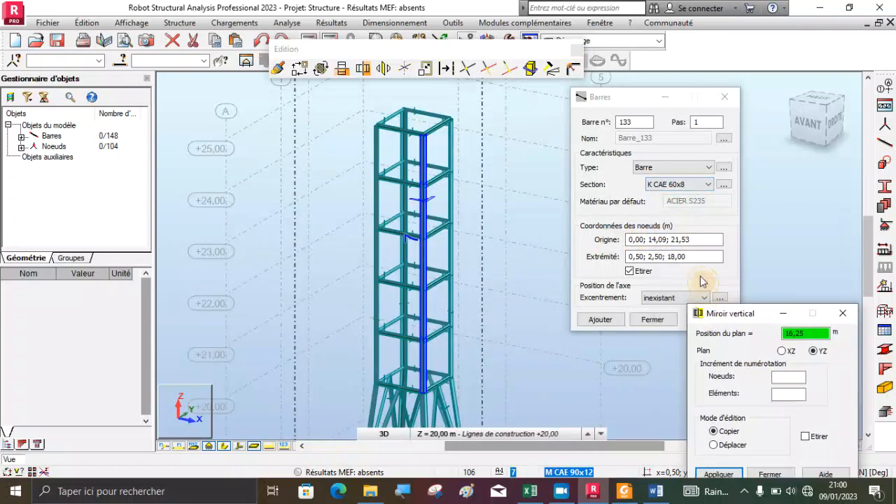
pyautogui.click(669, 242)
pyautogui.scroll(3, 385, 399)
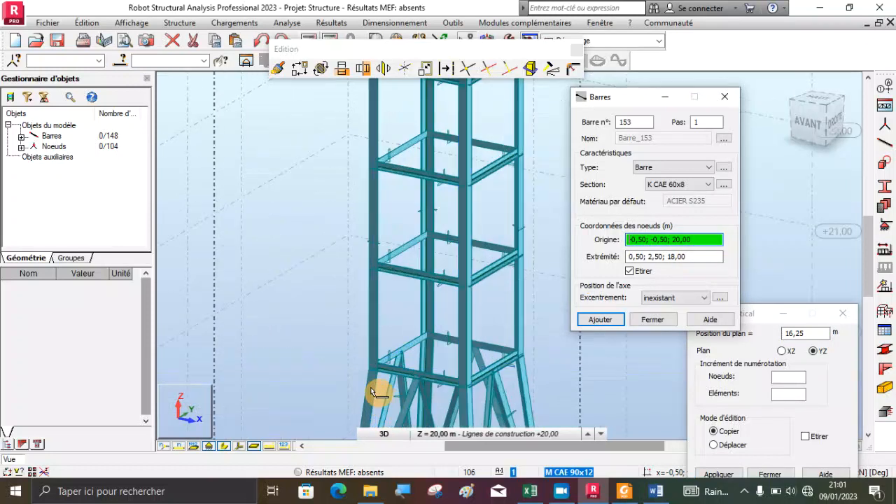
pyautogui.click(373, 373)
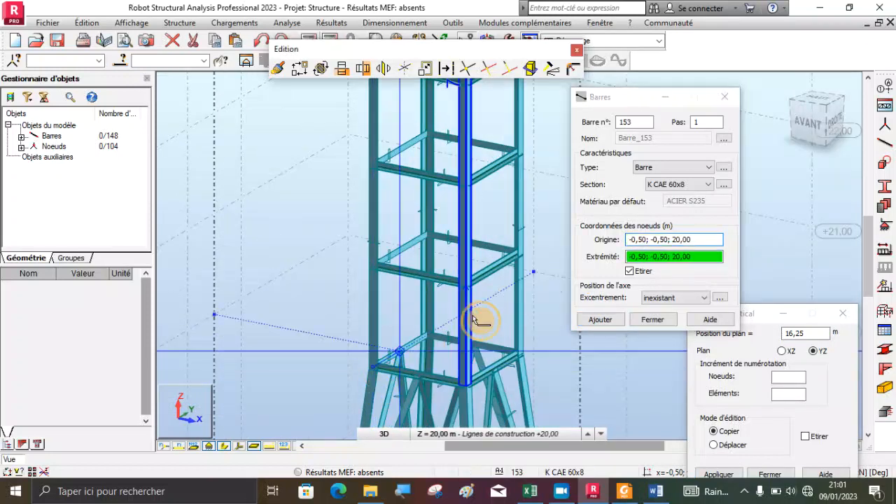
pyautogui.click(471, 302)
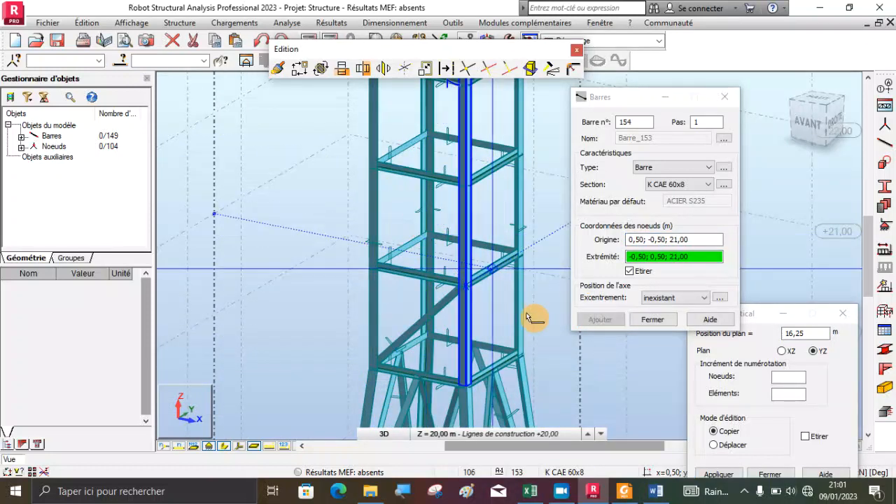
pyautogui.click(374, 166)
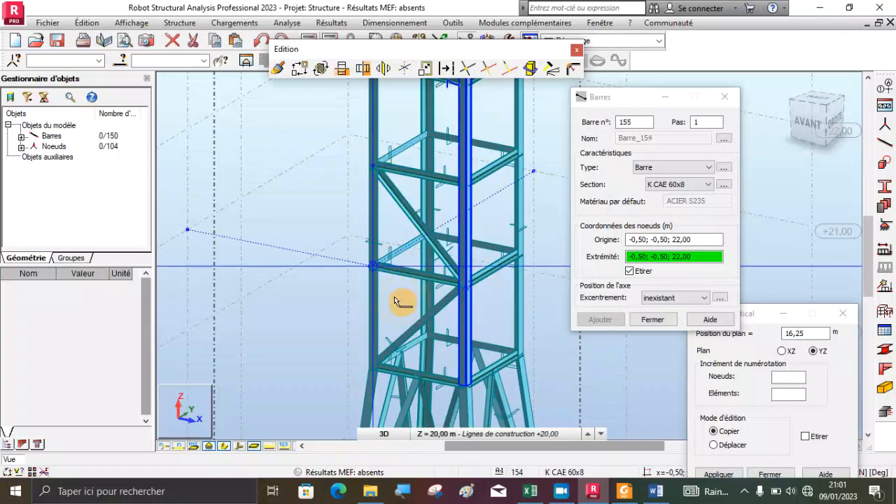
# - Continue the front-face zigzag diagonals from level +22,00 through +23,00 and +24,00 to the top corner at 0,50; -0,50; 25,00
pyautogui.scroll(-2, 400, 336)
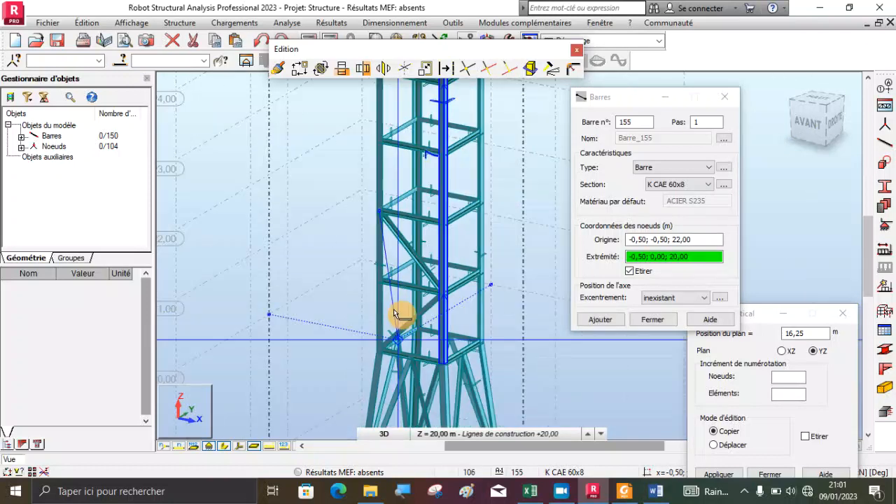
pyautogui.click(445, 160)
pyautogui.scroll(-2, 413, 259)
pyautogui.scroll(2, 392, 160)
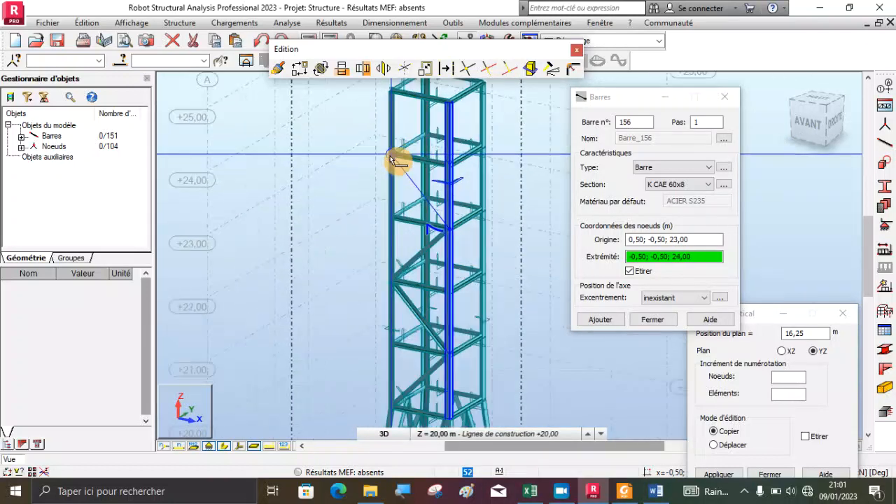
pyautogui.scroll(2, 392, 160)
pyautogui.click(392, 159)
pyautogui.scroll(-3, 400, 194)
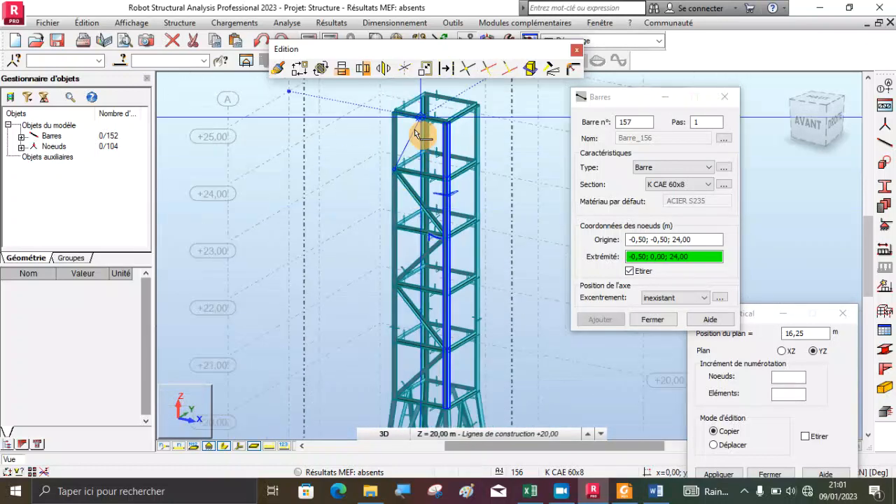
pyautogui.click(448, 123)
# - Start a new diagonal chain on the top section's right face, from 0,50; -0,50; 20,00 through 0,50; 0,50; 21,00 to 0,50; -0,50; 22,00
pyautogui.click(660, 240)
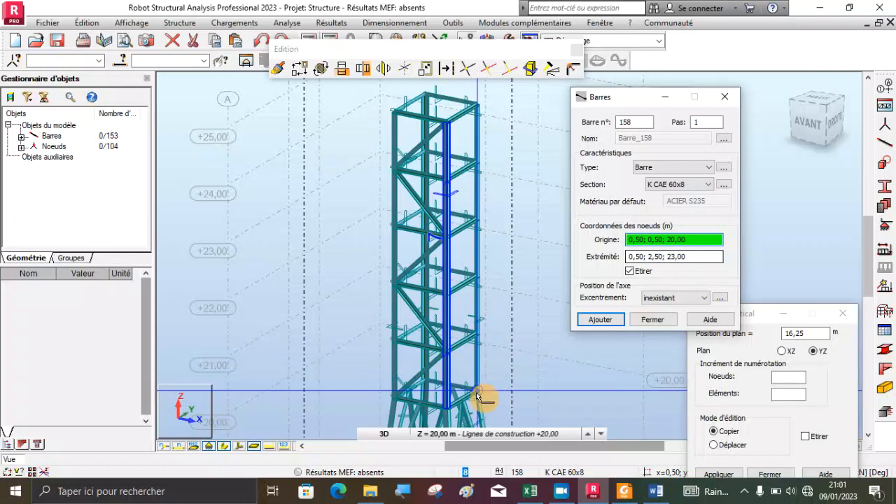
pyautogui.click(450, 409)
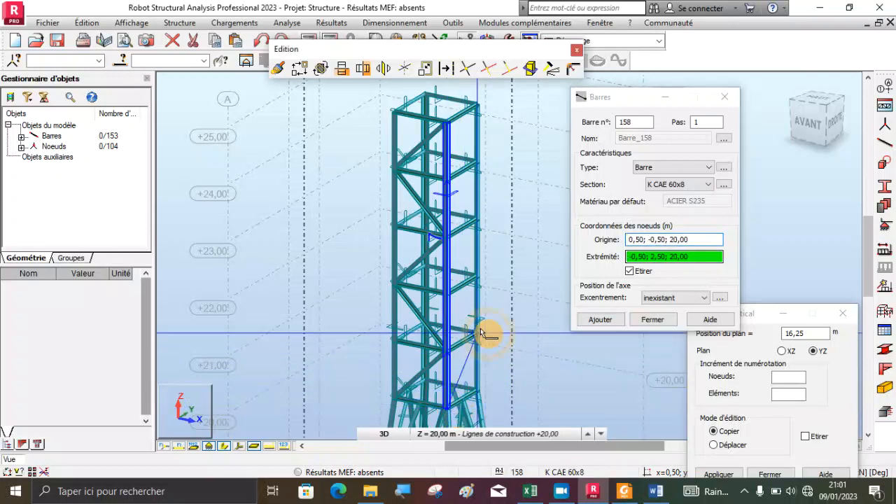
pyautogui.scroll(3, 483, 364)
pyautogui.click(476, 344)
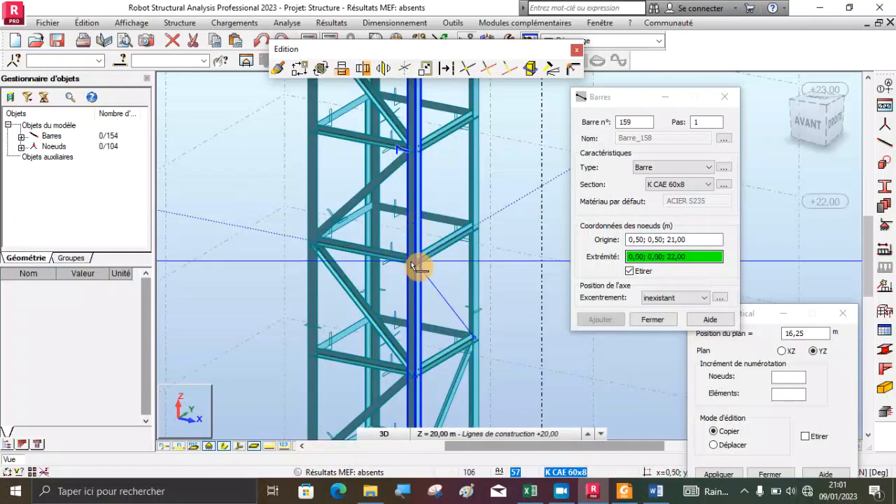
pyautogui.click(418, 268)
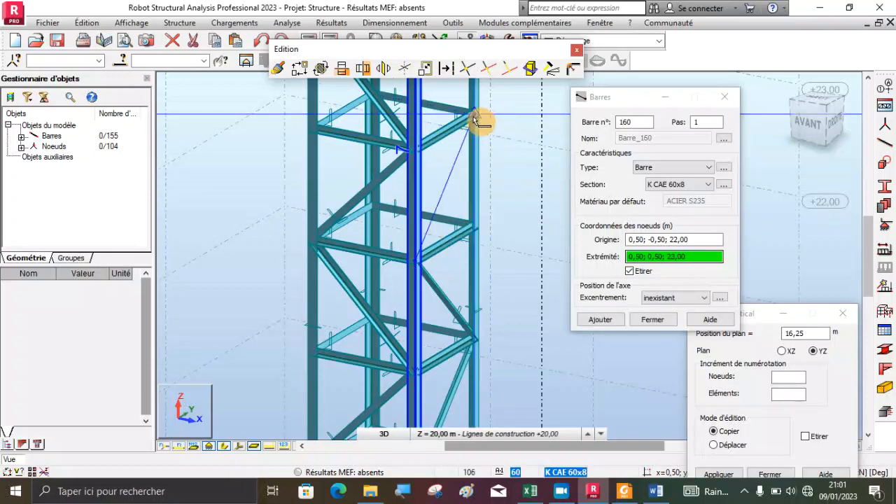
# - Continue the right-face zigzag diagonals from level +22,00 through +23,00 and +24,00 to the corner at 0,50; 0,50; 25,00
pyautogui.click(474, 113)
pyautogui.scroll(-3, 400, 286)
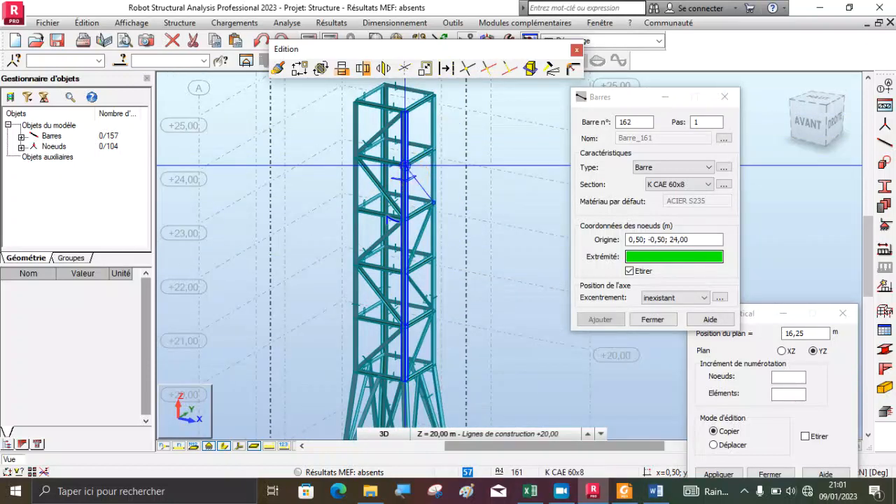
pyautogui.click(433, 103)
pyautogui.click(434, 96)
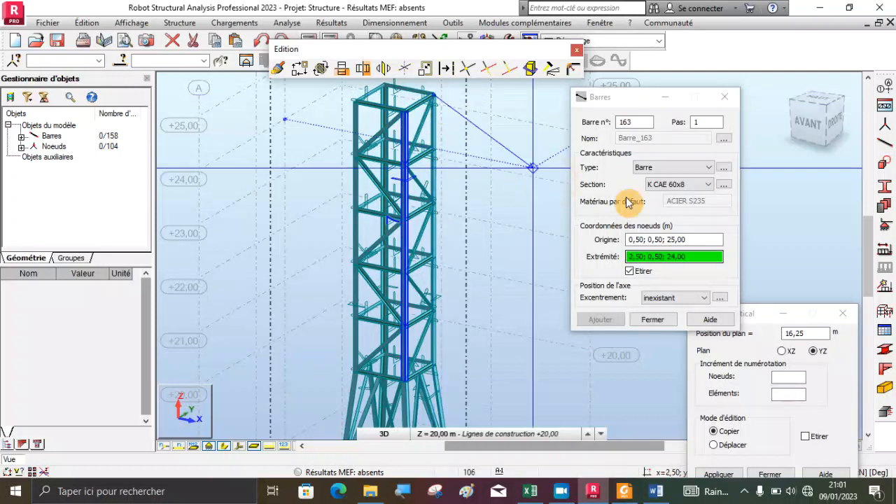
# - On the top section's left face, draw zigzag K CAE 60x8 diagonals from -0,50; 0,50; 20,00 up to -0,50; -0,50; 23,00
pyautogui.click(641, 239)
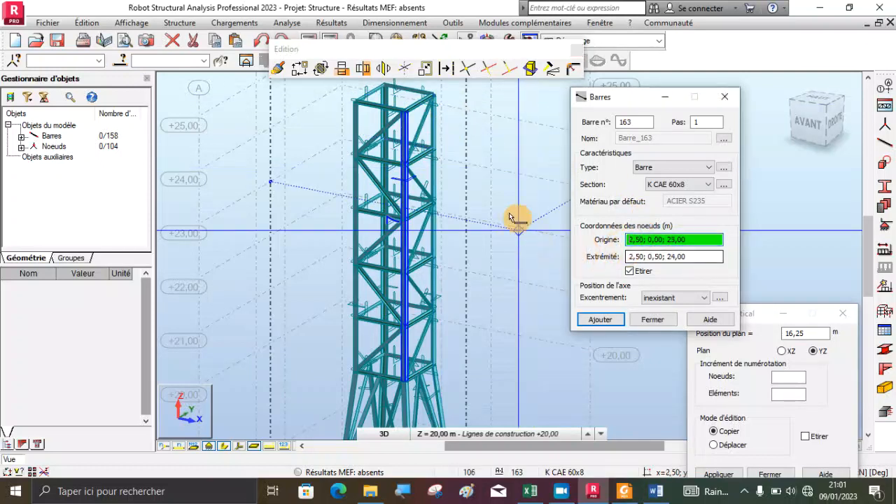
pyautogui.rightClick(499, 190)
pyautogui.click(480, 244)
pyautogui.moveTo(476, 301); pyautogui.dragTo(543, 285)
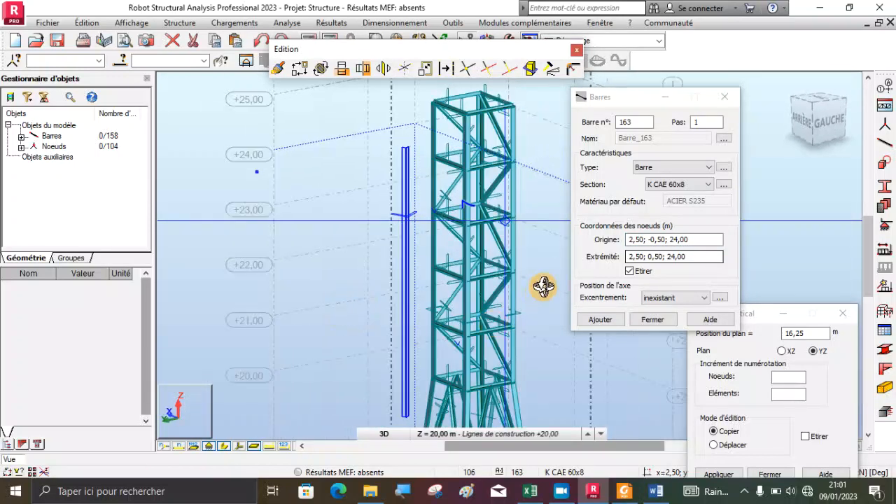
pyautogui.click(694, 239)
pyautogui.scroll(5, 483, 395)
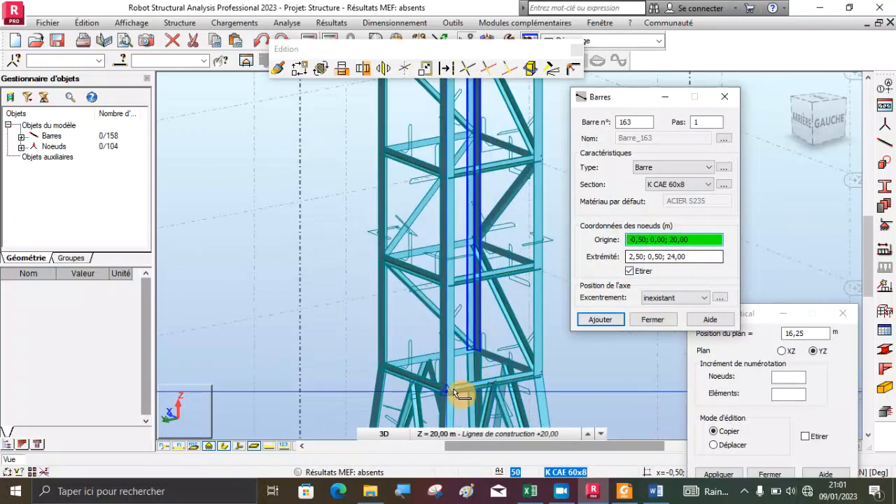
pyautogui.click(448, 392)
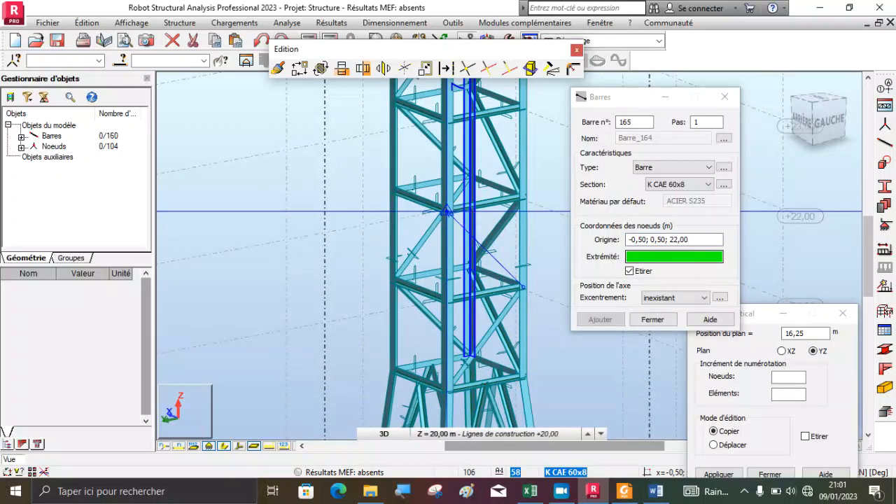
pyautogui.click(528, 110)
# - Continue the left-face diagonals from level +23,00 through -0,50; 0,50; 24,00 to the top corner at level +25,00
pyautogui.scroll(-3, 455, 294)
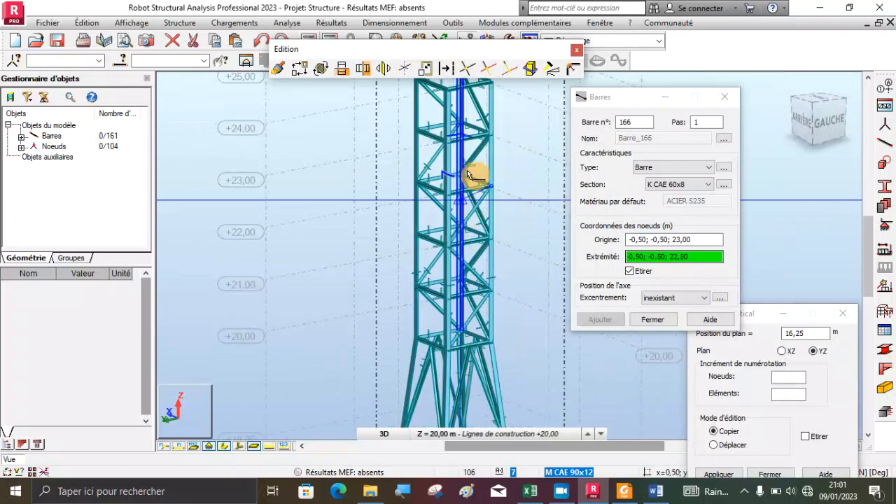
pyautogui.scroll(3, 452, 168)
pyautogui.click(446, 155)
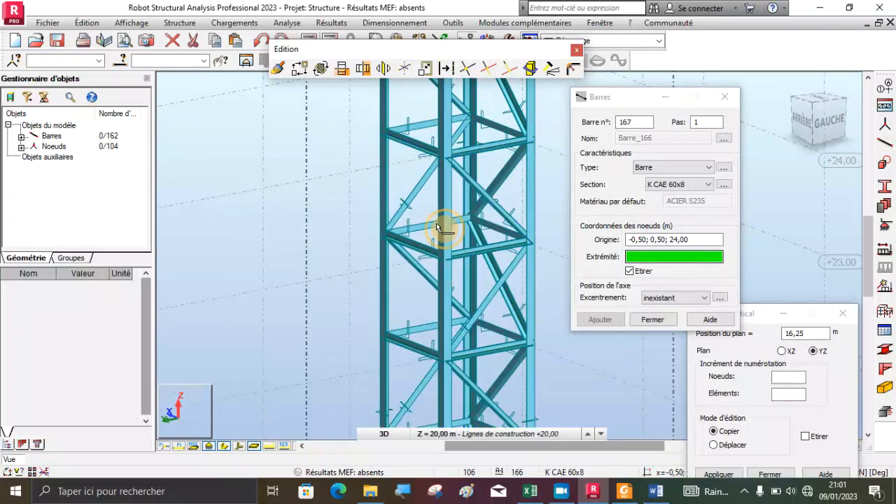
pyautogui.scroll(-2, 448, 259)
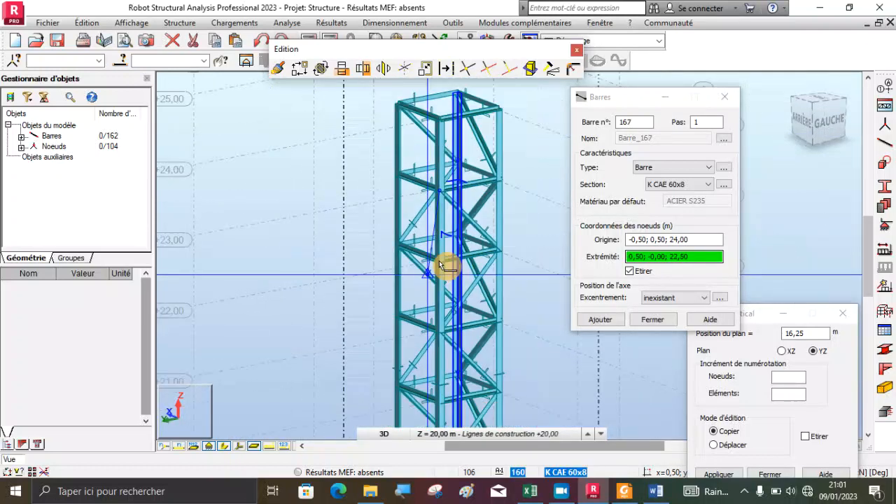
pyautogui.click(499, 110)
# - Draw zigzag K CAE 60x8 diagonals on the top section's rear face, from 0,50; 0,50; 20,00 up to -0,50; 0,50; 23,00
pyautogui.click(634, 238)
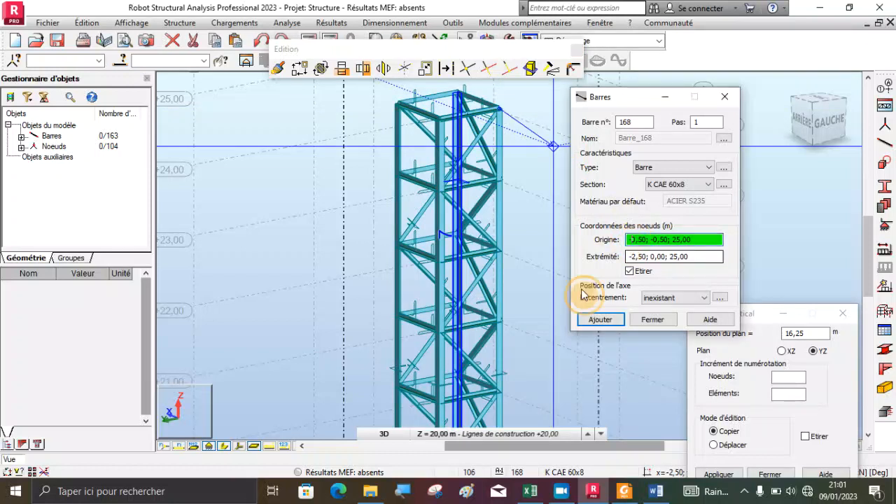
pyautogui.scroll(-2, 436, 311)
pyautogui.scroll(-1, 423, 348)
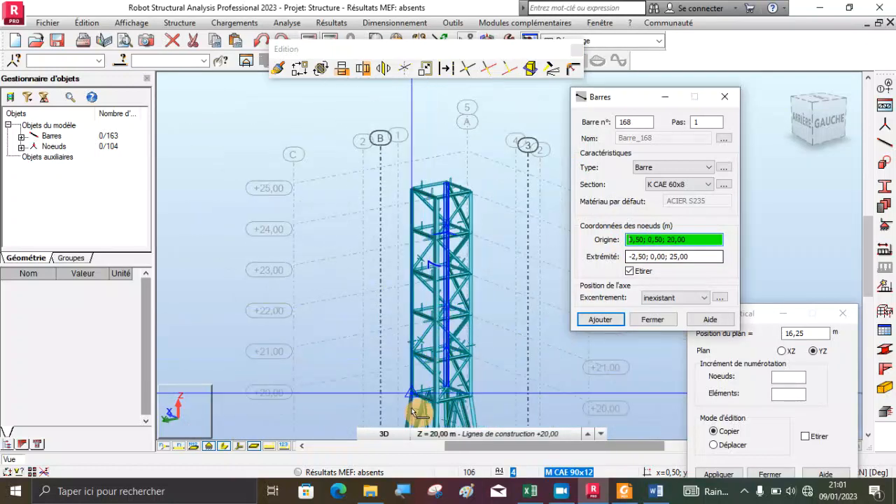
pyautogui.scroll(2, 423, 357)
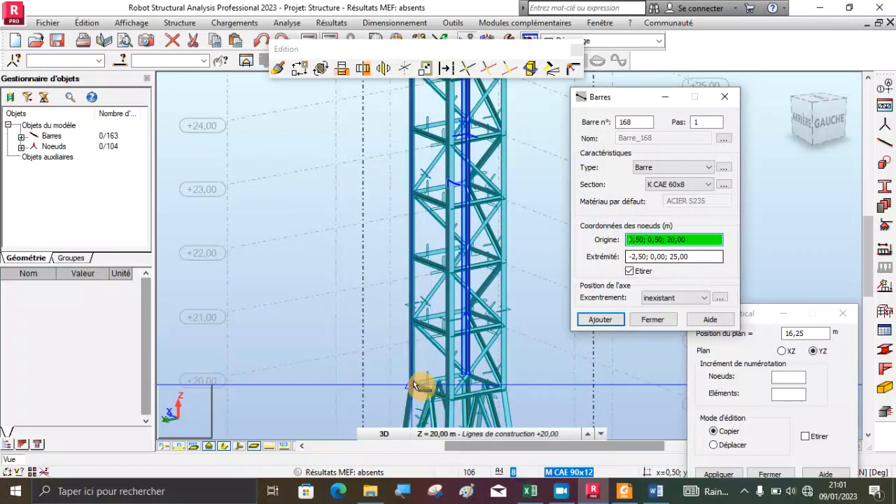
pyautogui.click(416, 384)
pyautogui.click(453, 335)
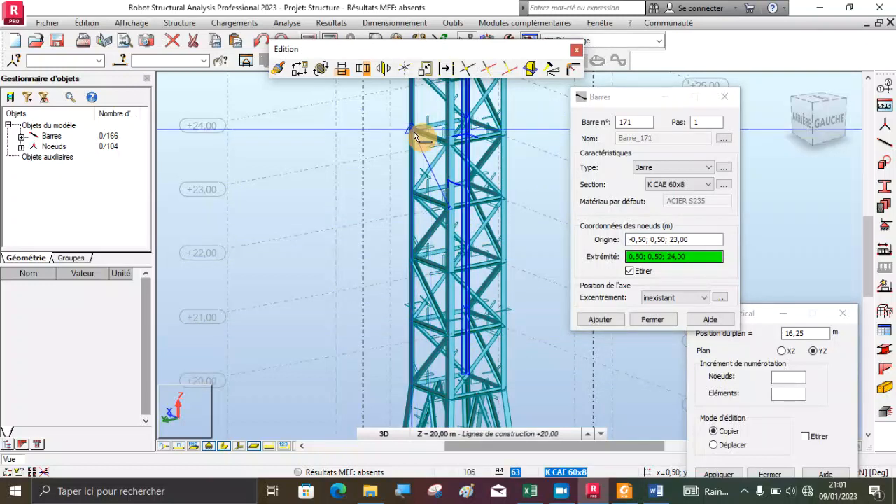
# - Extend the rear-face diagonals through 0,50; 0,50; 24,00 to -0,50; 0,50; 25,00 and end the bar definition
pyautogui.scroll(-3, 408, 366)
pyautogui.scroll(4, 444, 161)
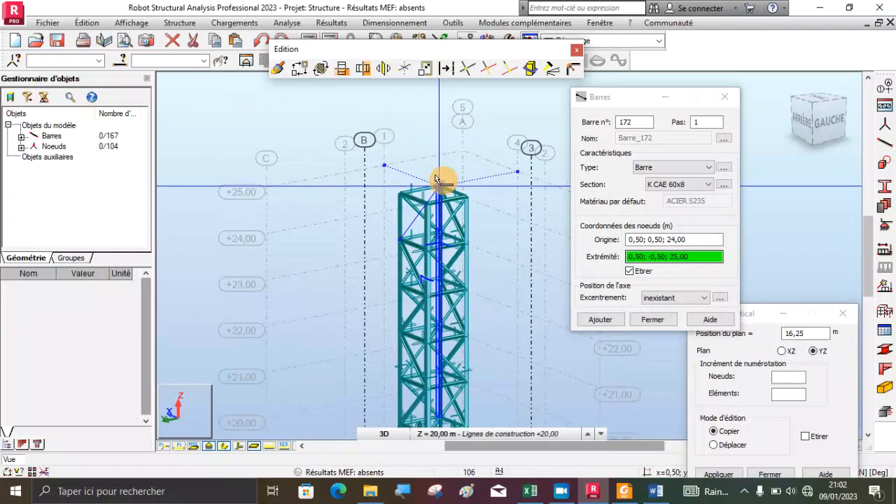
pyautogui.scroll(2, 422, 214)
pyautogui.click(425, 231)
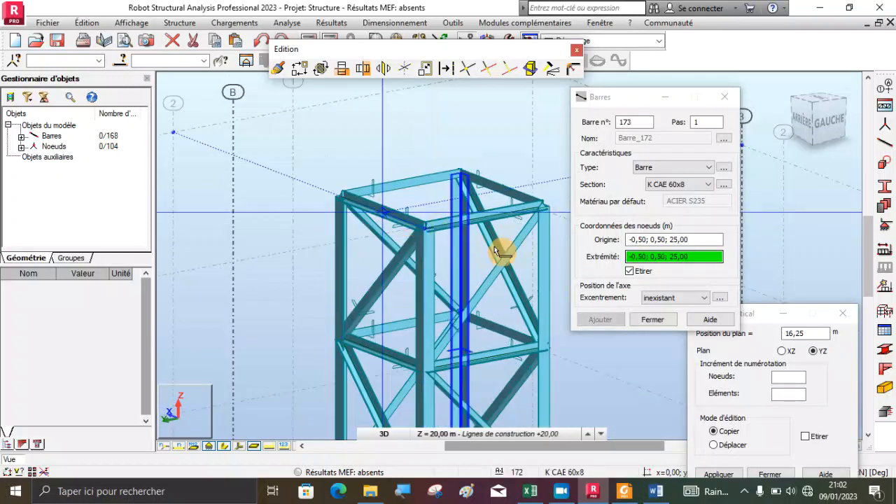
pyautogui.click(649, 239)
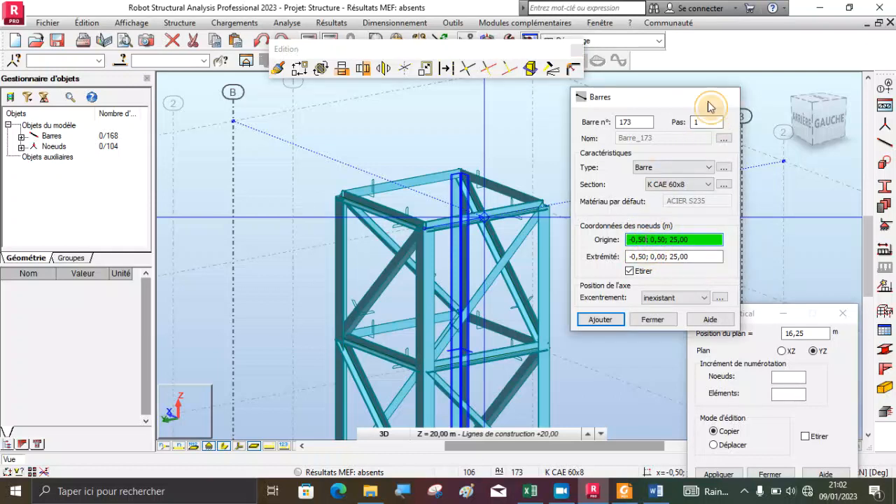
pyautogui.click(725, 97)
# - Examine the bracing on all faces of the tower in 3D, finishing with the right-side (DROITE) view
pyautogui.rightClick(499, 133)
pyautogui.click(456, 189)
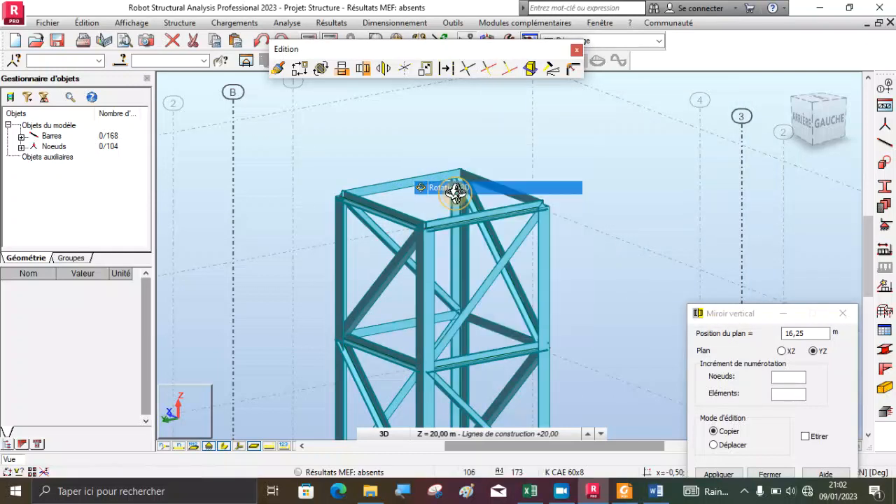
pyautogui.moveTo(455, 193); pyautogui.dragTo(388, 312)
pyautogui.scroll(3, 414, 341)
pyautogui.scroll(-5, 464, 244)
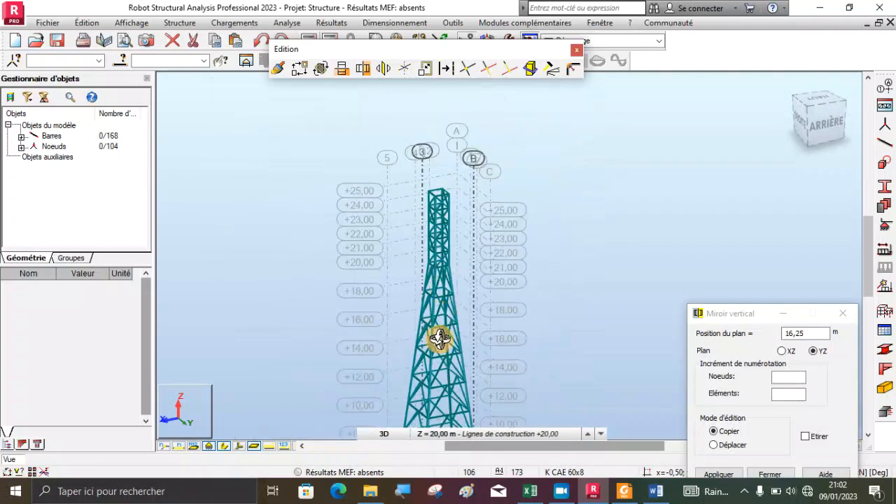
pyautogui.moveTo(440, 339); pyautogui.dragTo(450, 367)
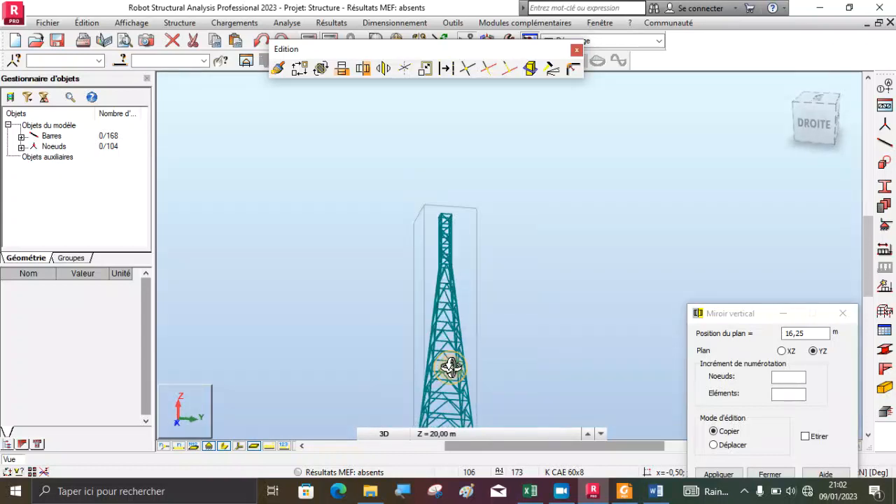
pyautogui.click(817, 130)
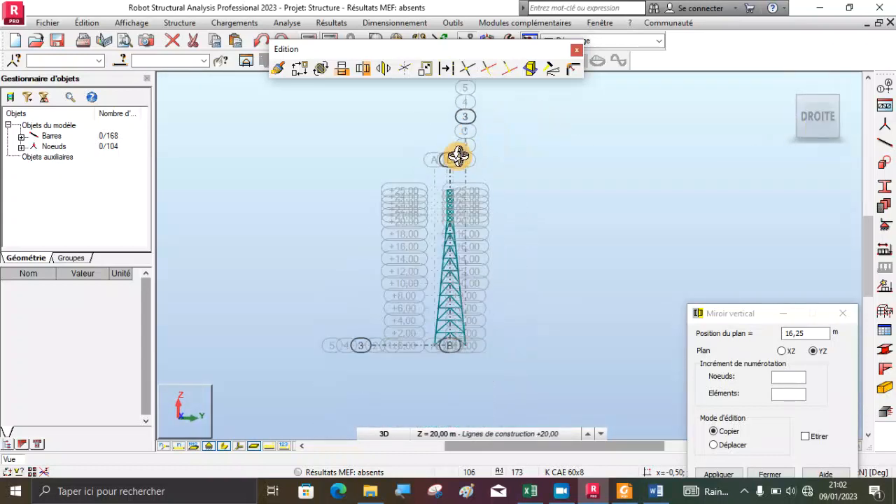
pyautogui.scroll(2, 476, 329)
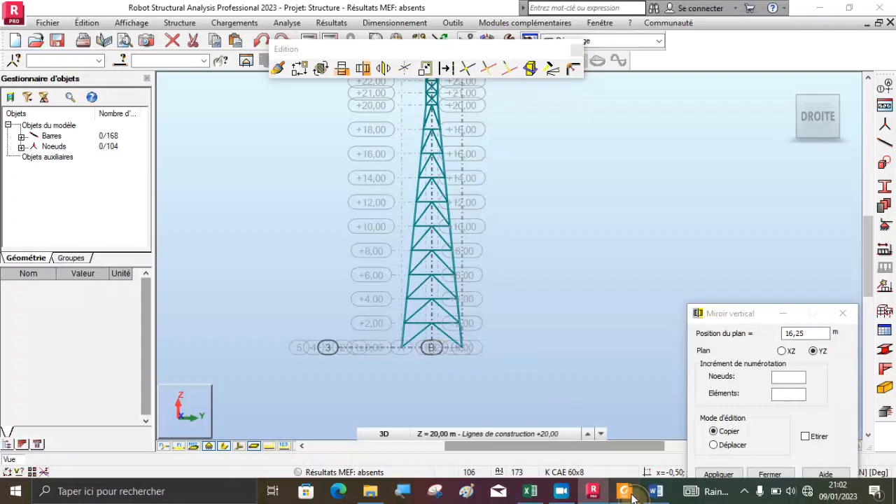
# - Check the secondary bracing at the tower's base in PYLONE.pdf in Foxit PDF Reader, and return to the Robot model's base
pyautogui.click(624, 492)
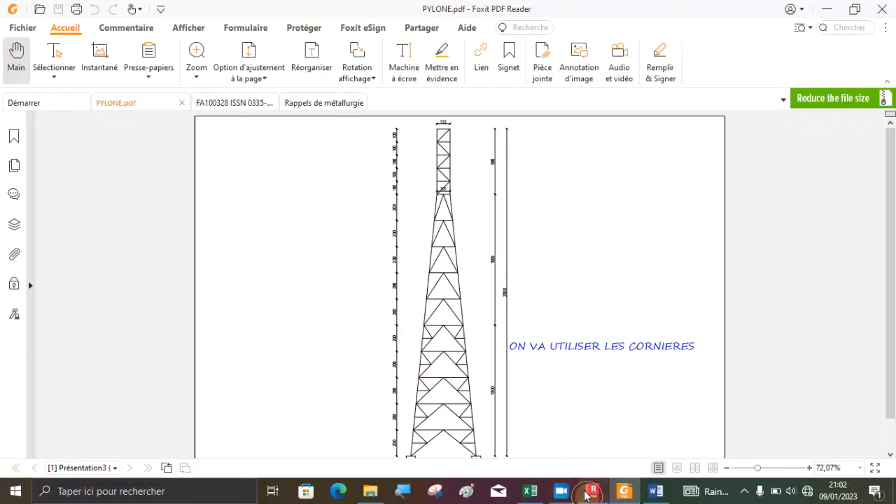
pyautogui.click(592, 491)
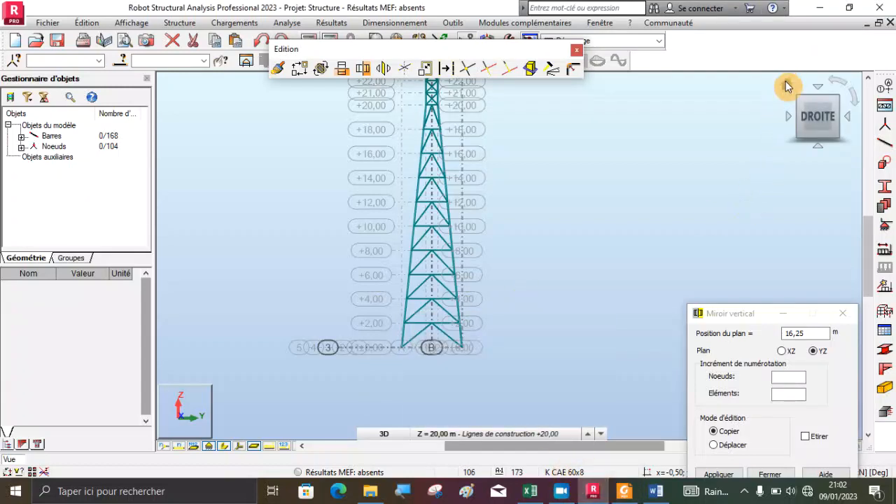
pyautogui.keyDown('shift'); pyautogui.moveTo(763, 122); pyautogui.dragTo(482, 396, button='middle'); pyautogui.keyUp('shift')
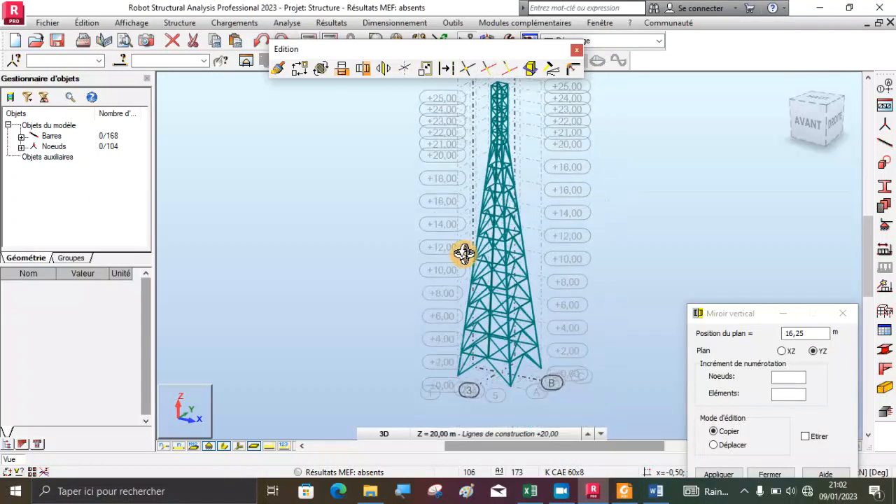
pyautogui.scroll(8, 480, 360)
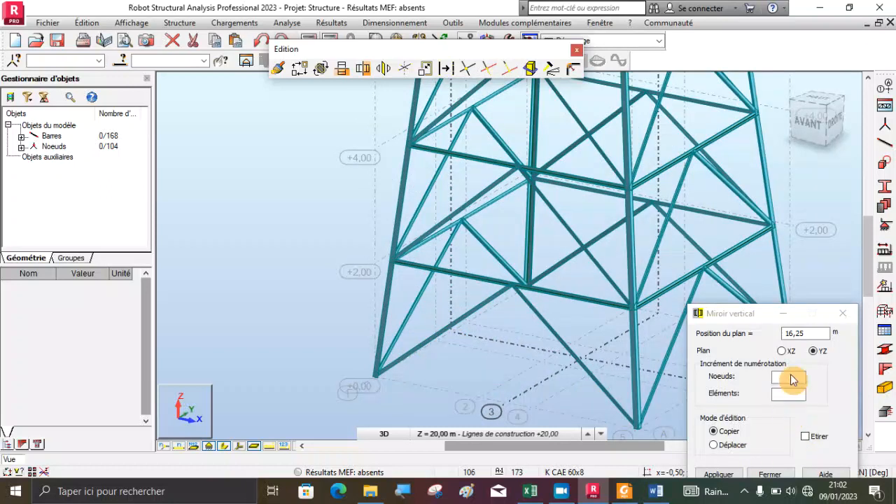
pyautogui.moveTo(734, 313); pyautogui.dragTo(678, 158)
pyautogui.click(751, 177)
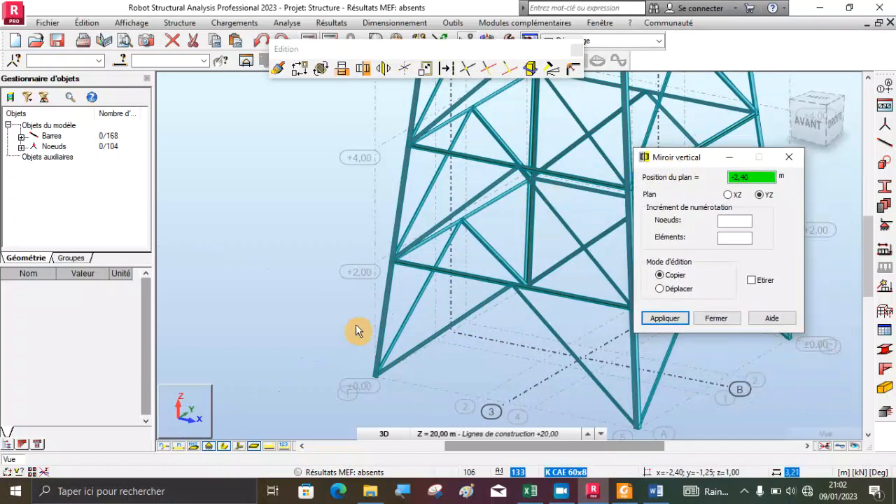
pyautogui.scroll(-4, 360, 336)
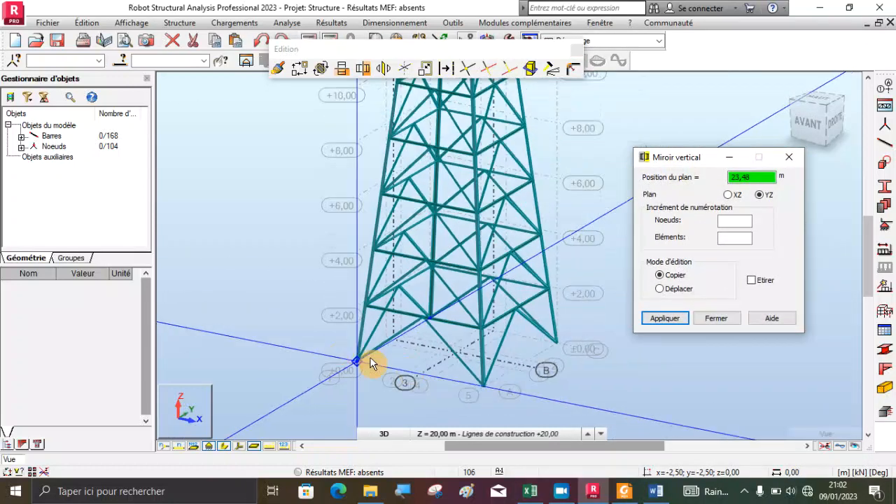
# - Draw a CS CAE 30x5 bar on the front face from leg node -2,30; -2,30; 2,00 to the lowest diagonal's midpoint at -1,25; -2,40; 1,00
pyautogui.click(881, 153)
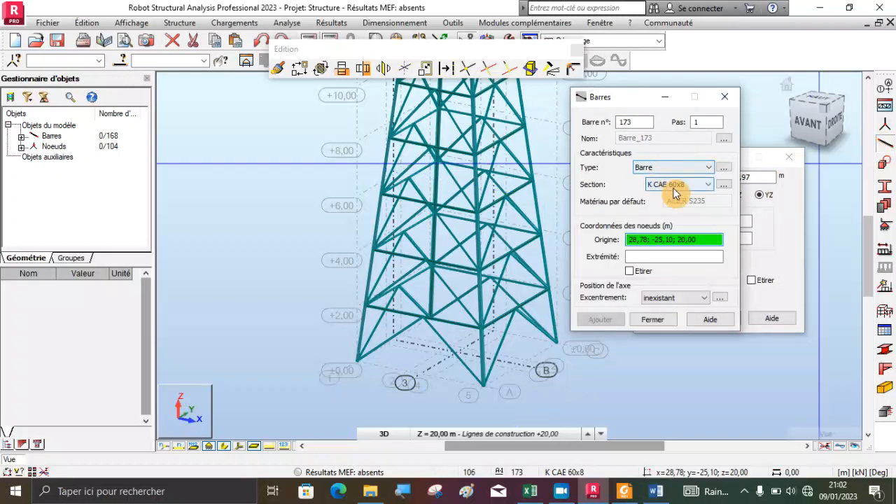
pyautogui.click(673, 187)
pyautogui.click(673, 201)
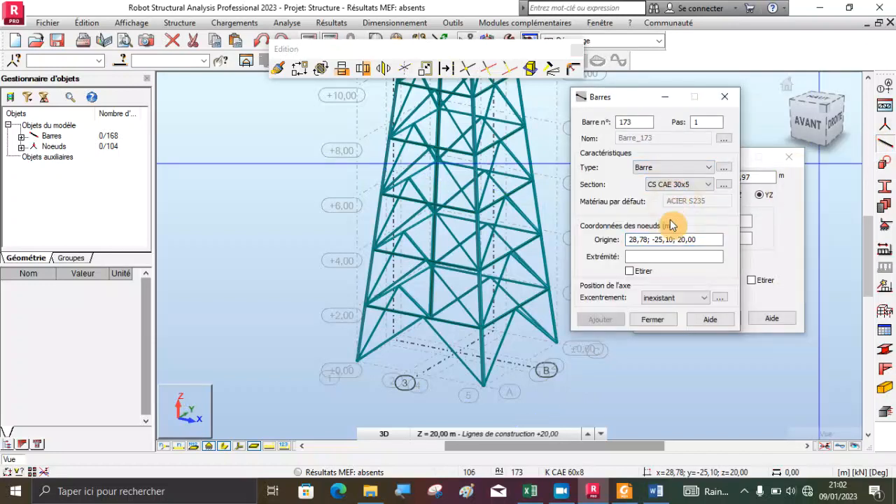
pyautogui.click(698, 241)
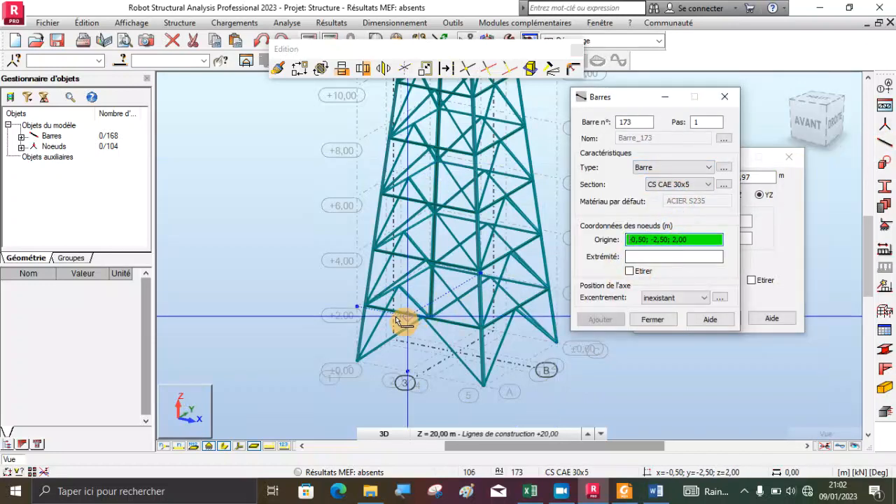
pyautogui.scroll(6, 394, 327)
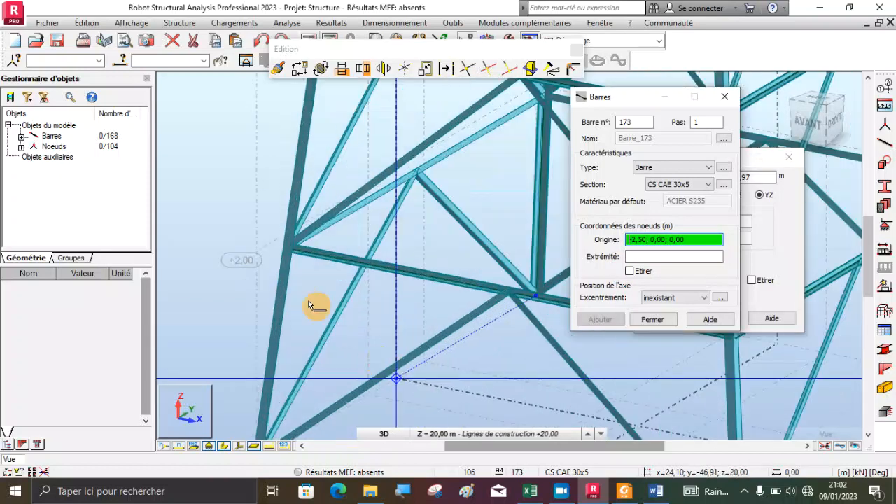
pyautogui.click(291, 251)
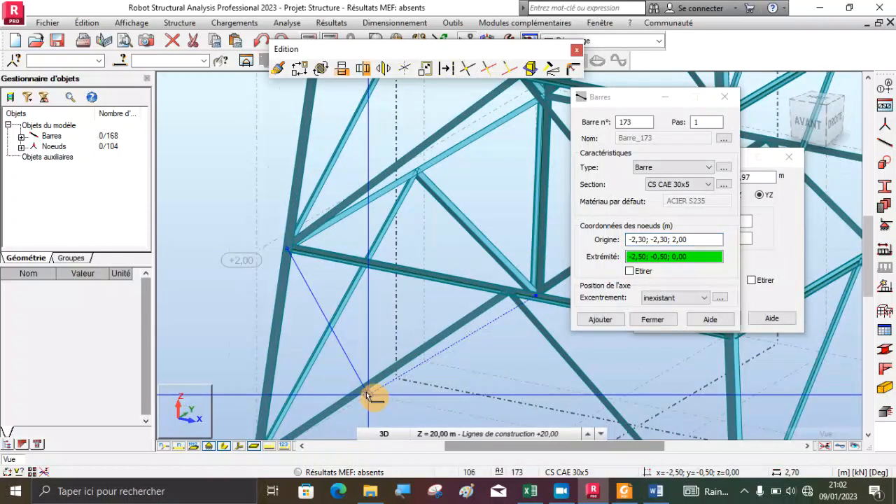
pyautogui.scroll(3, 367, 396)
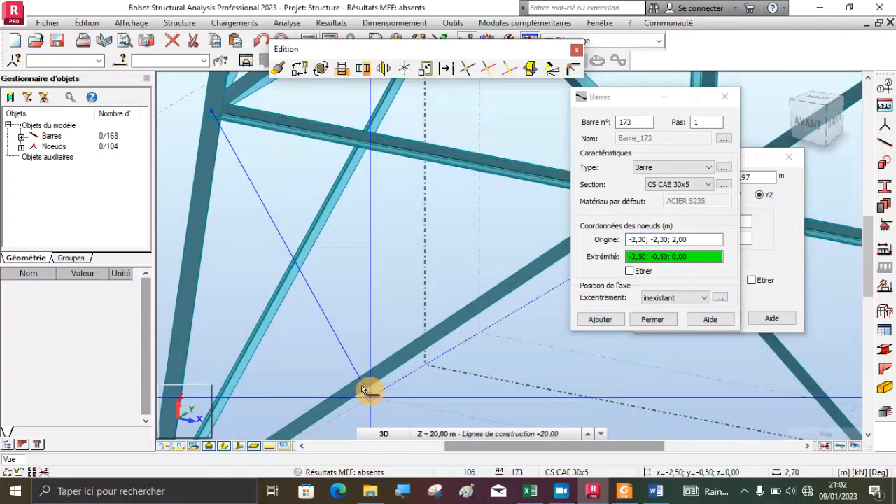
pyautogui.click(401, 364)
pyautogui.scroll(-2, 390, 366)
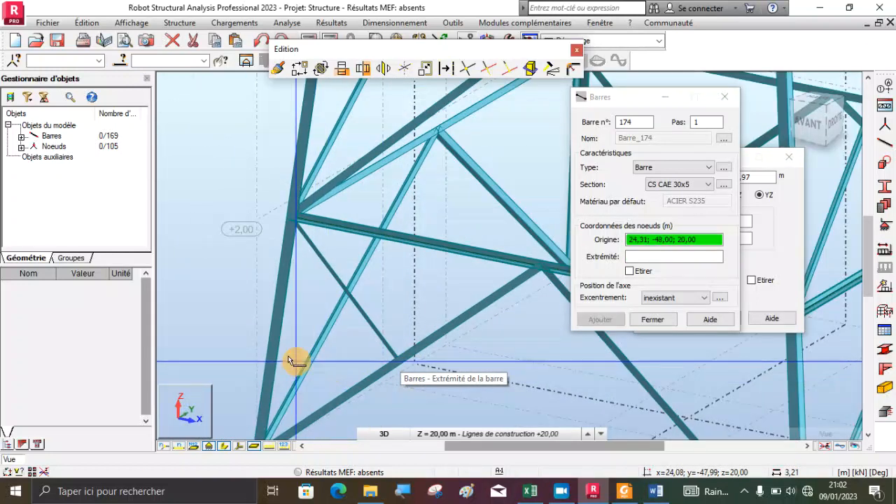
pyautogui.click(629, 271)
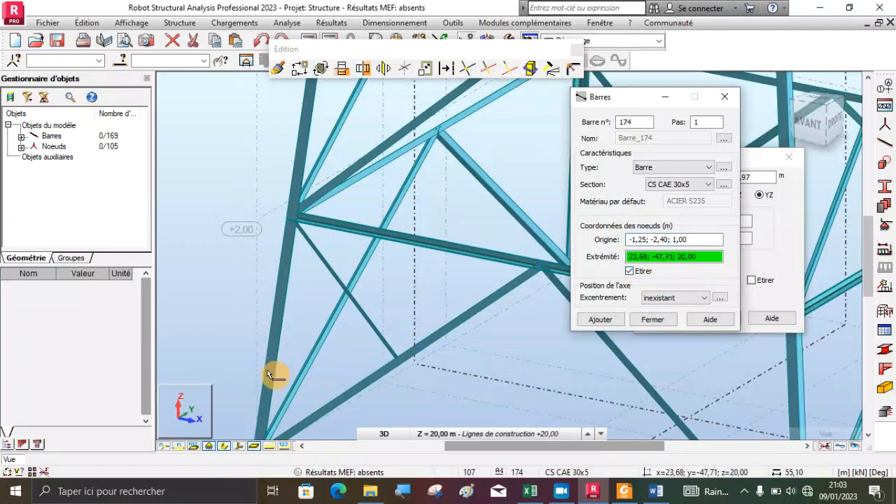
pyautogui.scroll(-1, 296, 378)
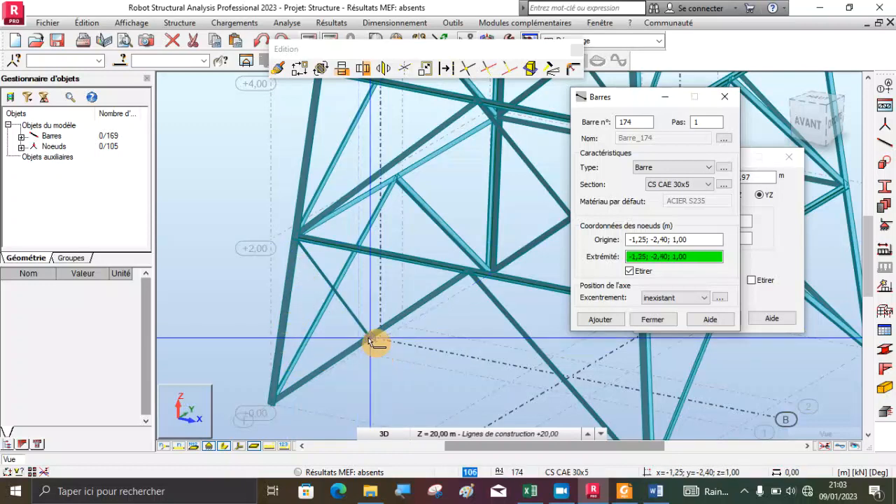
pyautogui.scroll(2, 285, 321)
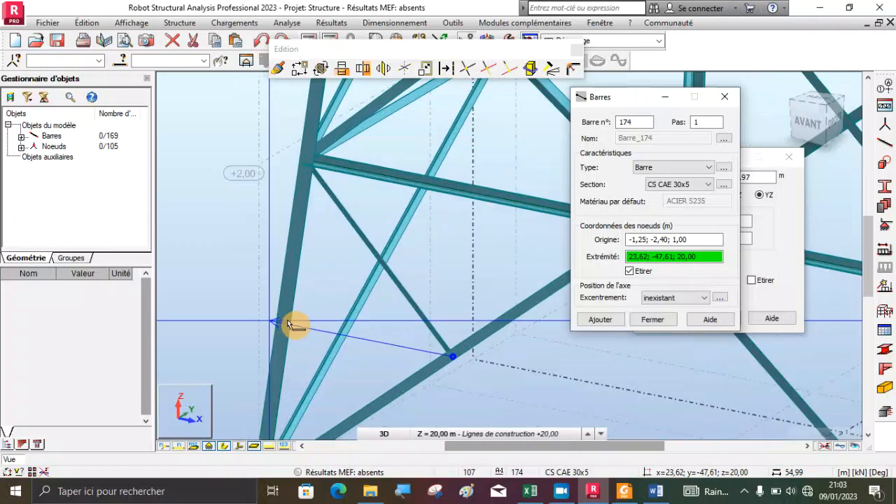
pyautogui.scroll(-2, 316, 289)
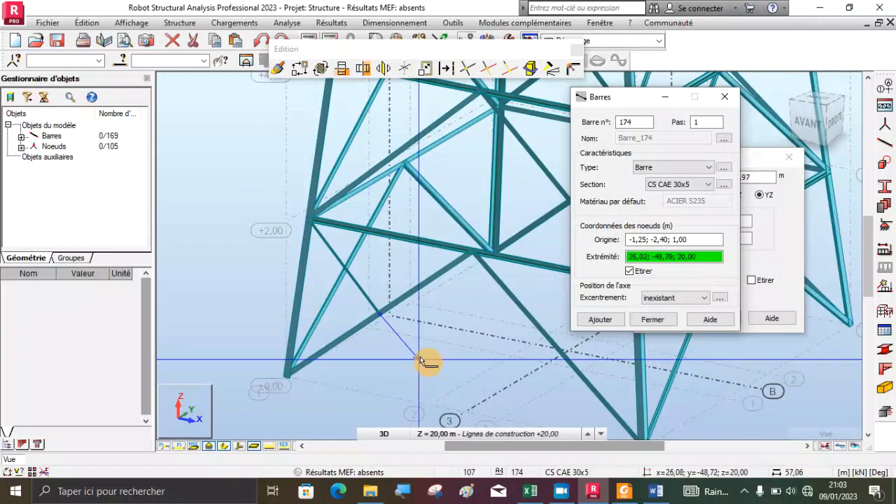
pyautogui.scroll(2, 305, 303)
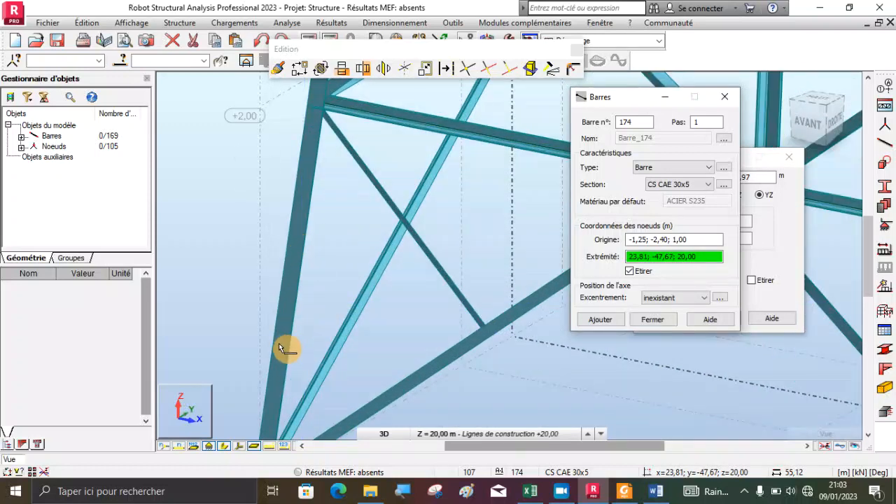
pyautogui.scroll(-3, 313, 259)
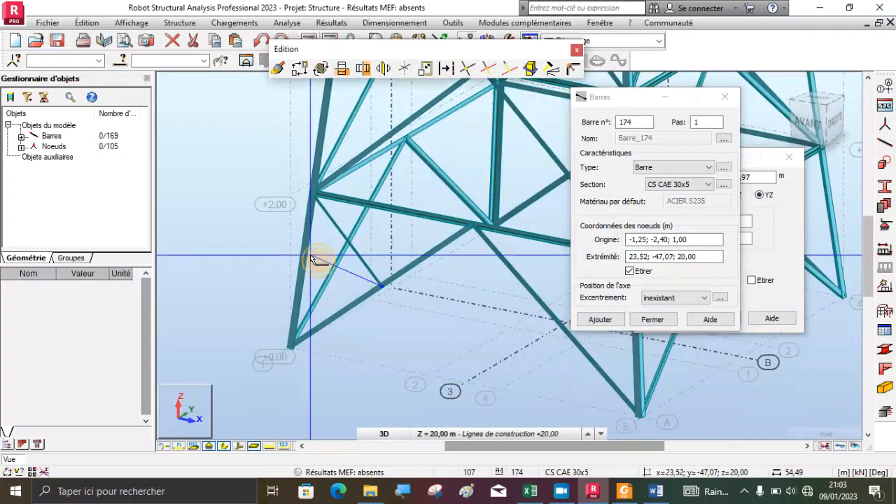
pyautogui.rightClick(310, 255)
pyautogui.click(324, 306)
pyautogui.moveTo(326, 343); pyautogui.dragTo(280, 322)
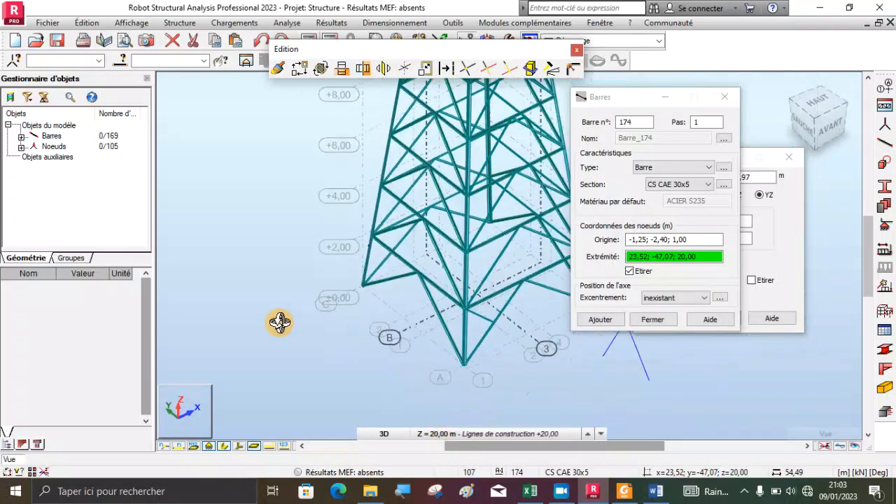
pyautogui.scroll(6, 448, 310)
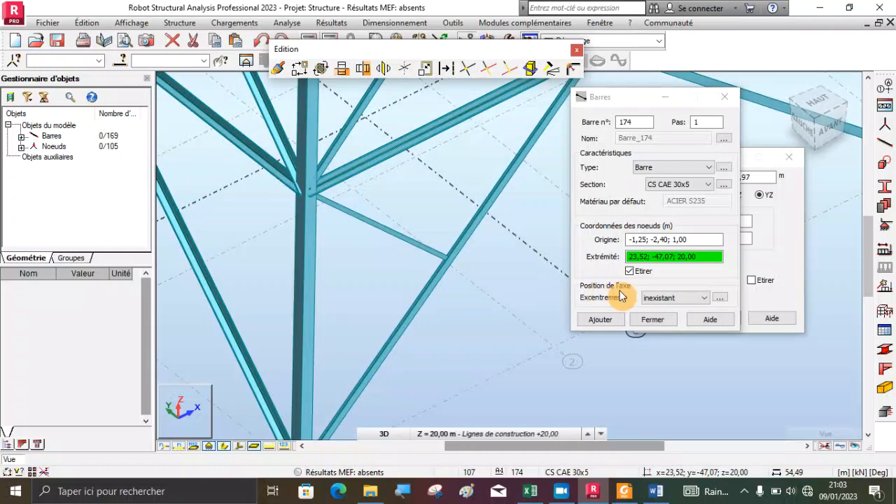
pyautogui.click(686, 239)
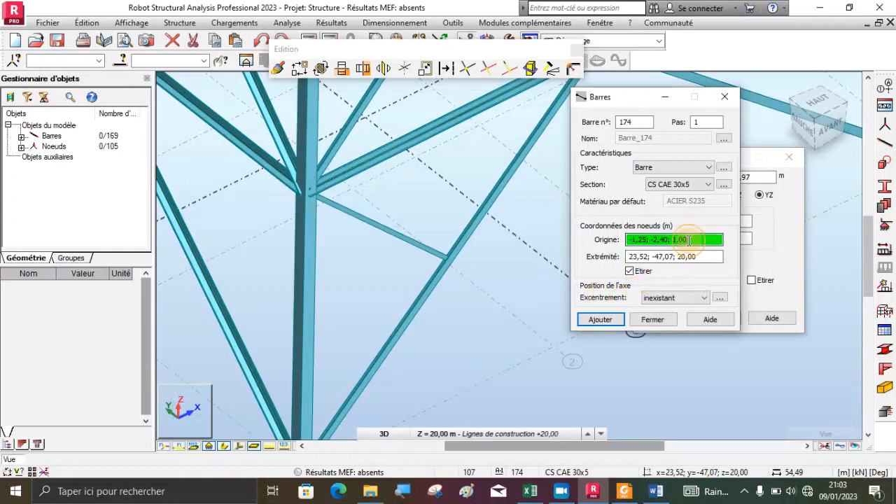
pyautogui.click(448, 260)
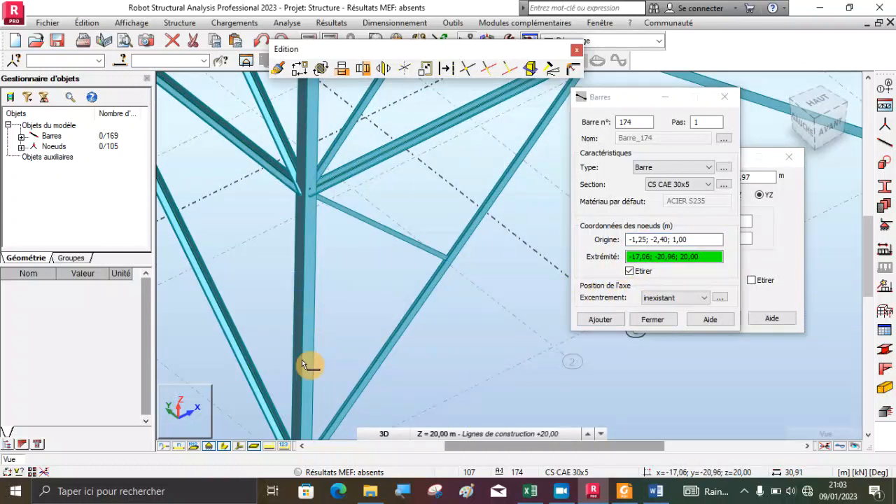
pyautogui.scroll(-4, 315, 289)
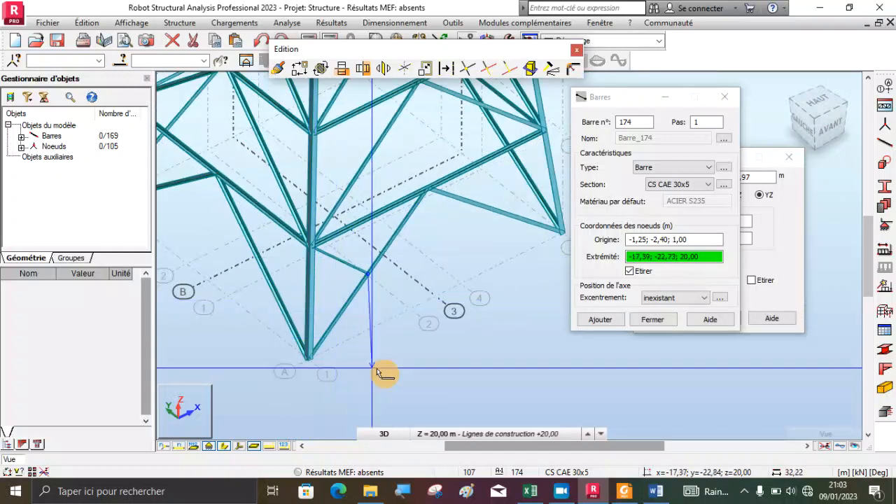
pyautogui.click(658, 319)
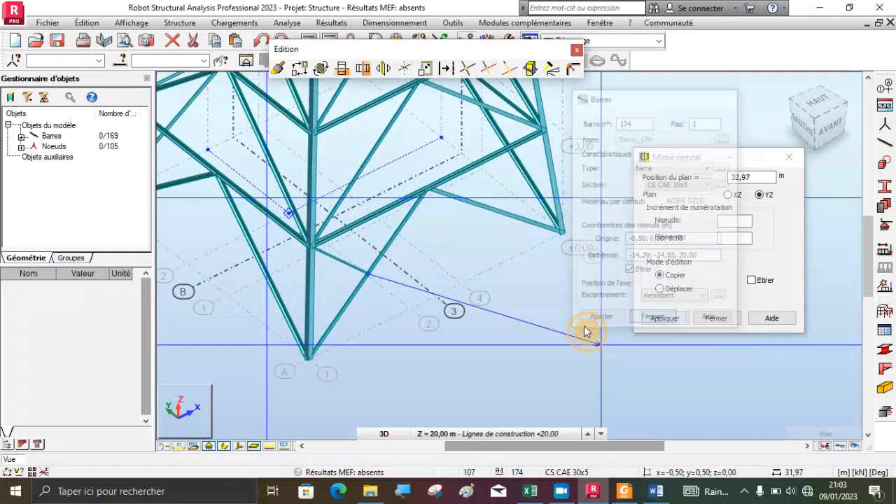
# - Select the whole tower, split all its bars at their intersections, and clear the selection
pyautogui.scroll(-8, 403, 352)
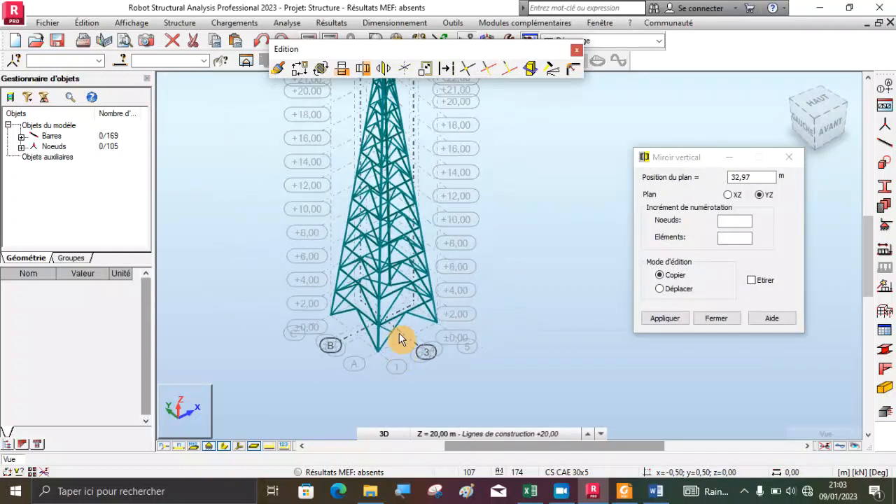
pyautogui.scroll(2, 390, 359)
pyautogui.scroll(-3, 375, 356)
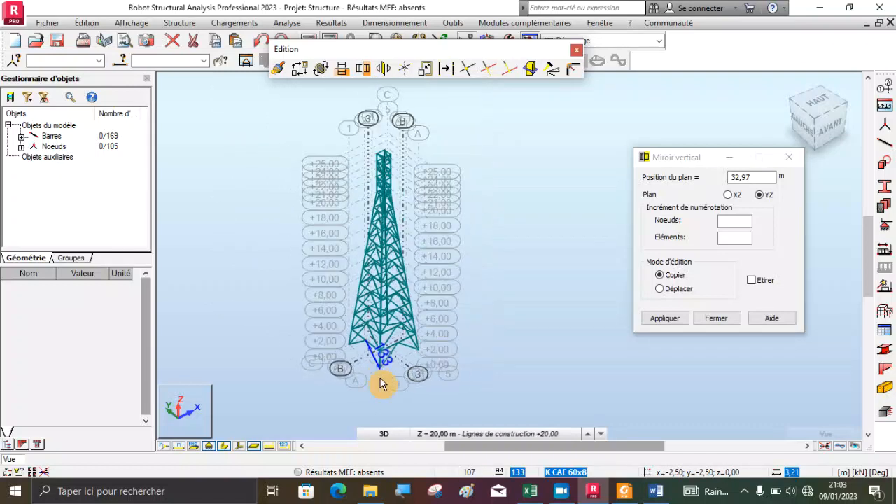
pyautogui.hotkey('ctrl', 'a')
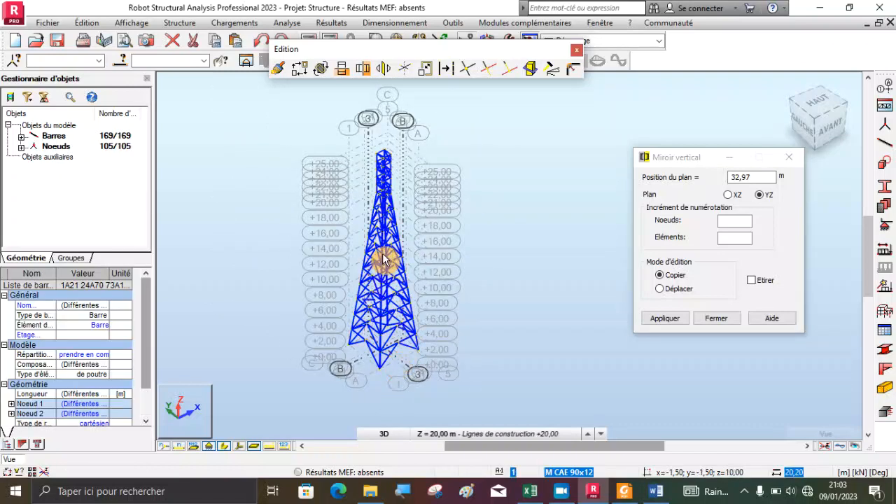
pyautogui.scroll(3, 386, 259)
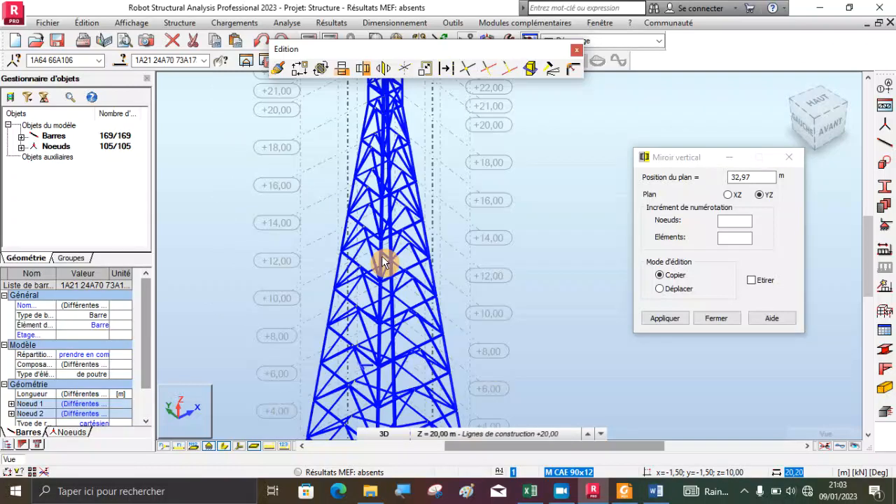
pyautogui.click(463, 70)
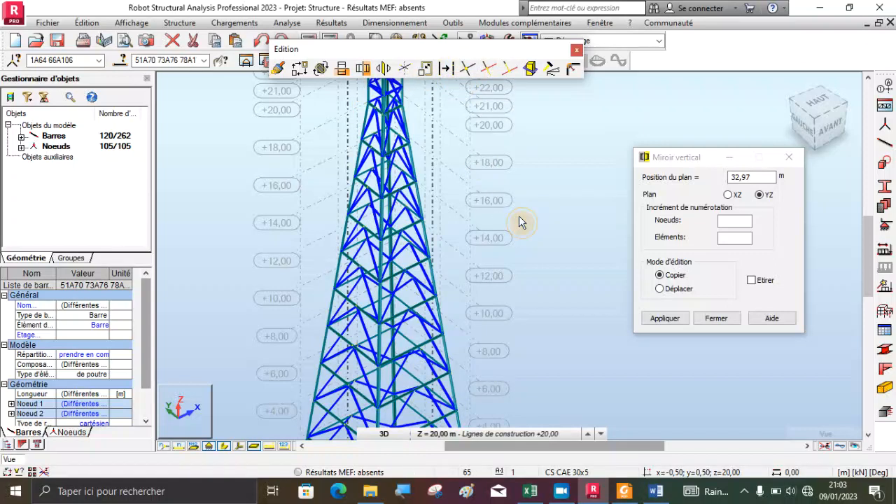
pyautogui.click(329, 185)
# - Draw a horizontal CS CAE 30x5 bar from the lowest diagonal's midpoint at -1,25; -2,40; 1,00 to the leg at -2,40; -2,40; 1,00
pyautogui.scroll(-3, 310, 175)
pyautogui.scroll(2, 342, 336)
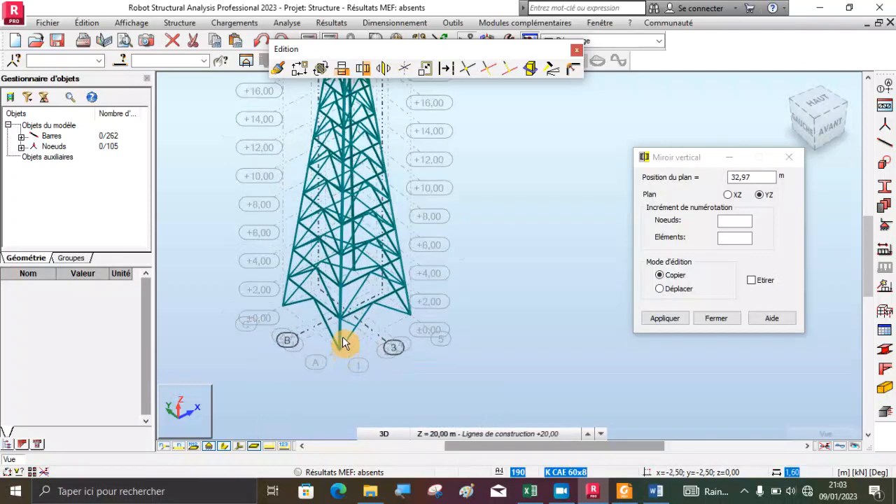
pyautogui.scroll(2, 342, 343)
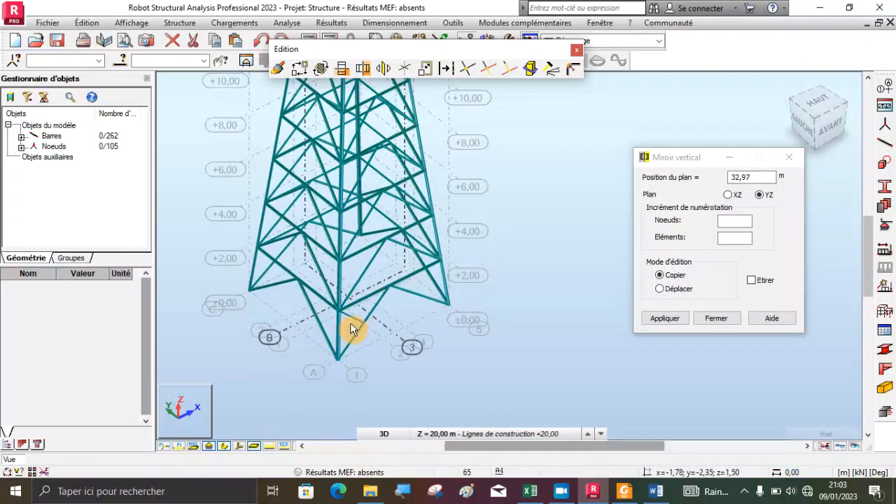
pyautogui.scroll(4, 347, 325)
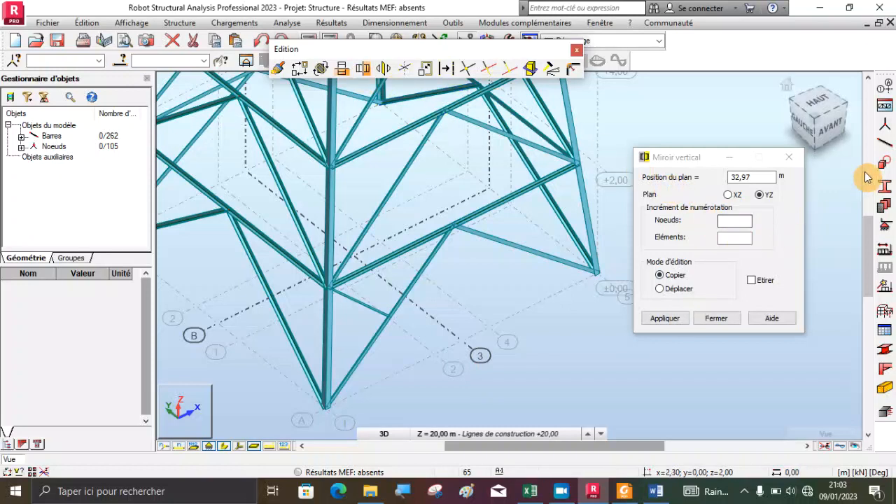
pyautogui.click(886, 146)
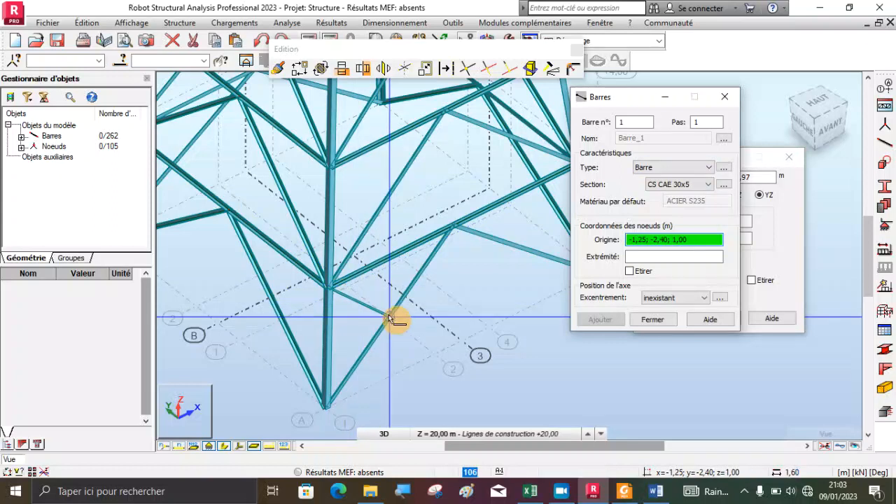
pyautogui.scroll(3, 394, 325)
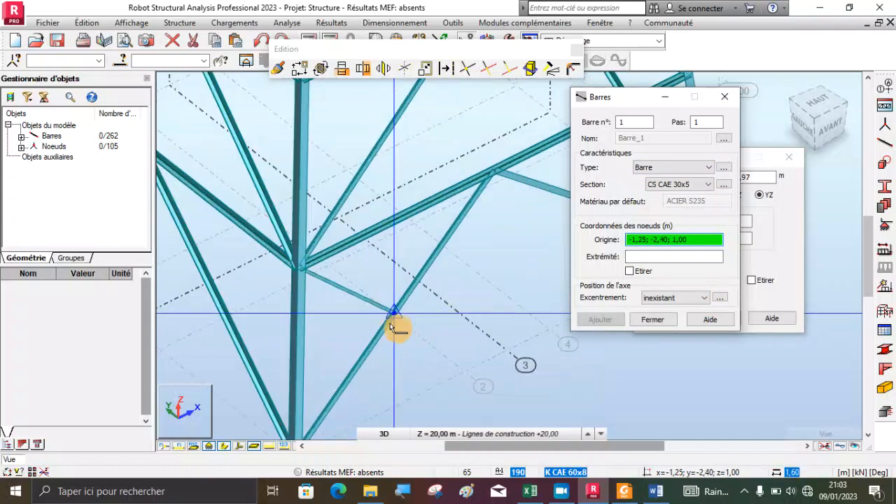
pyautogui.click(394, 318)
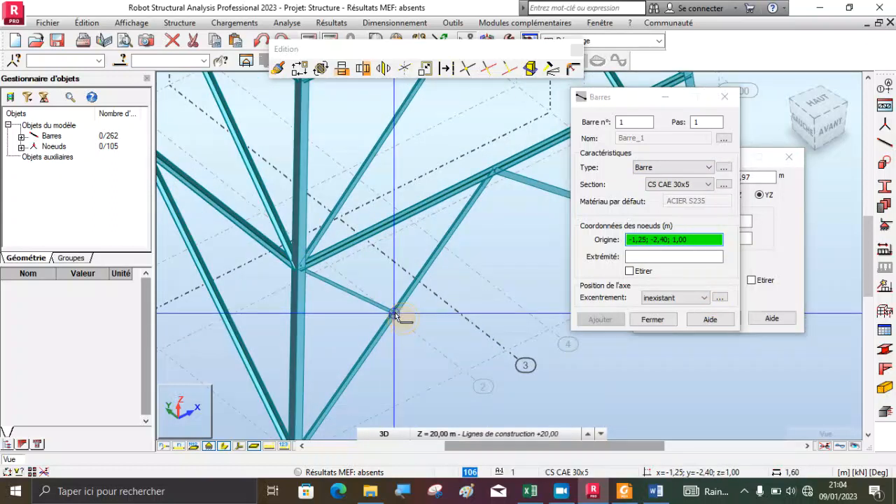
pyautogui.click(298, 371)
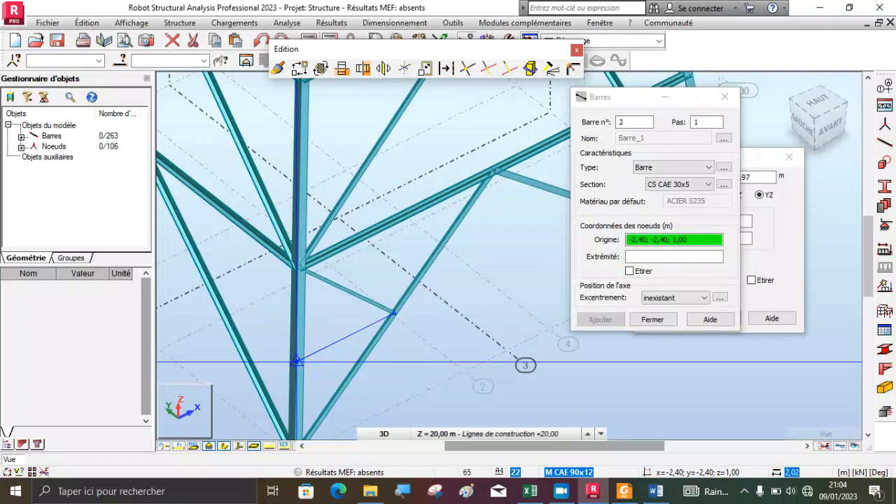
# - Brace the second front panel with CS CAE 30x5 bars joining leg points -2,10; -2,10; 4,00 and -2,20; -2,20; 3,00 to the diagonal's midpoint
pyautogui.scroll(-4, 287, 365)
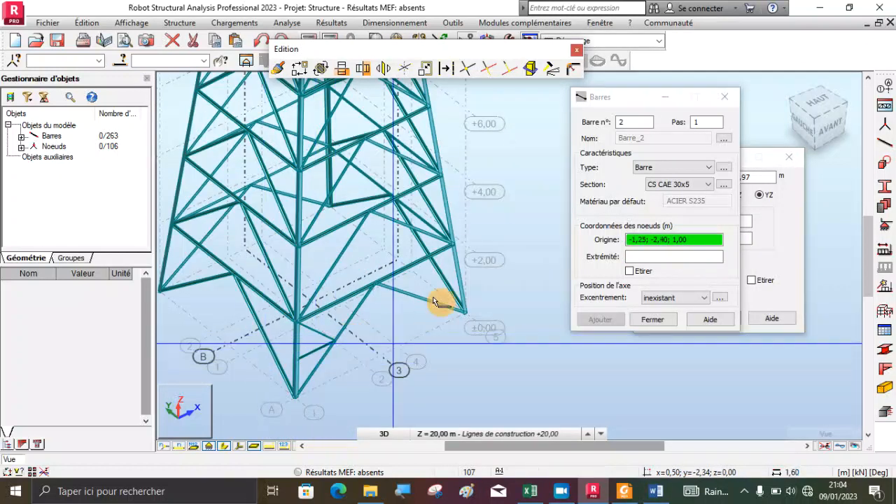
pyautogui.scroll(5, 311, 245)
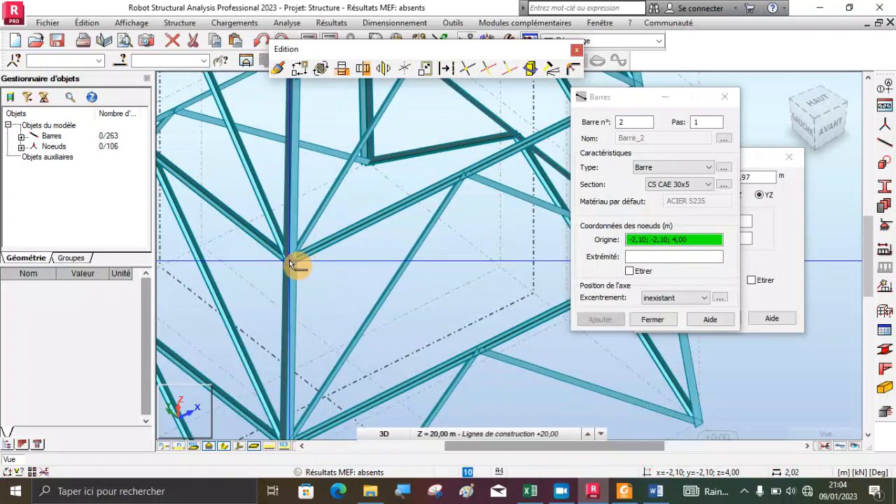
pyautogui.click(290, 264)
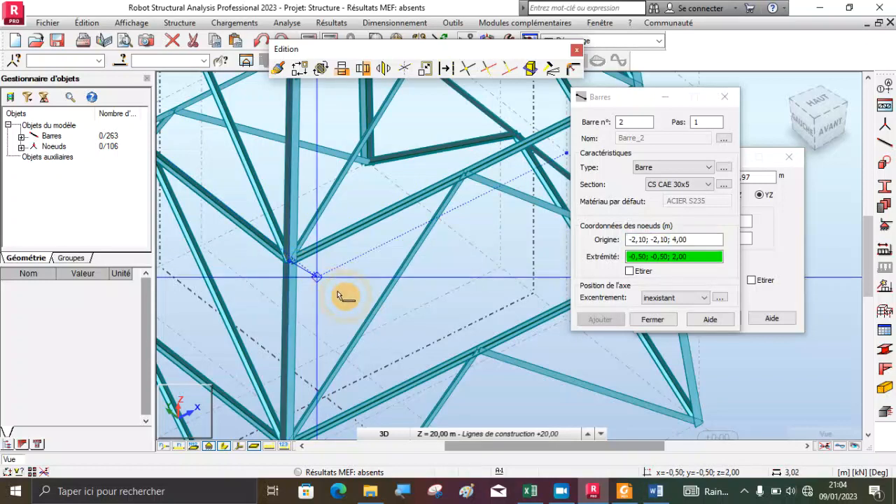
pyautogui.click(375, 310)
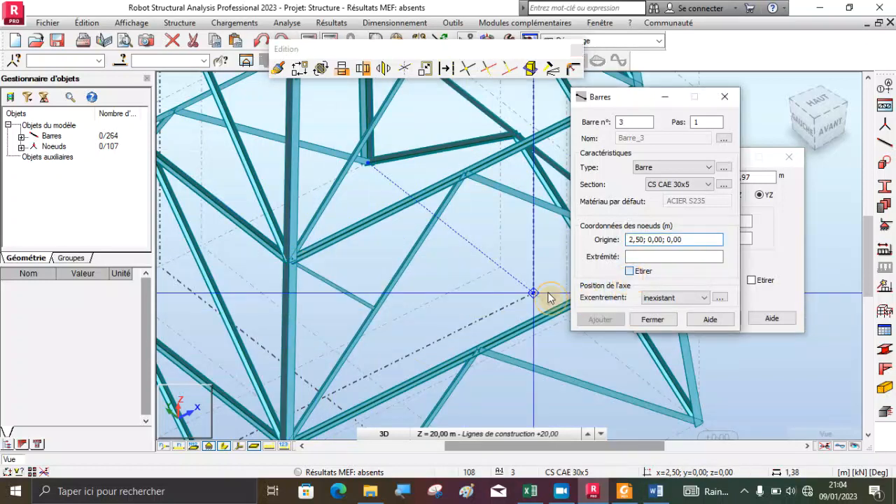
pyautogui.click(290, 358)
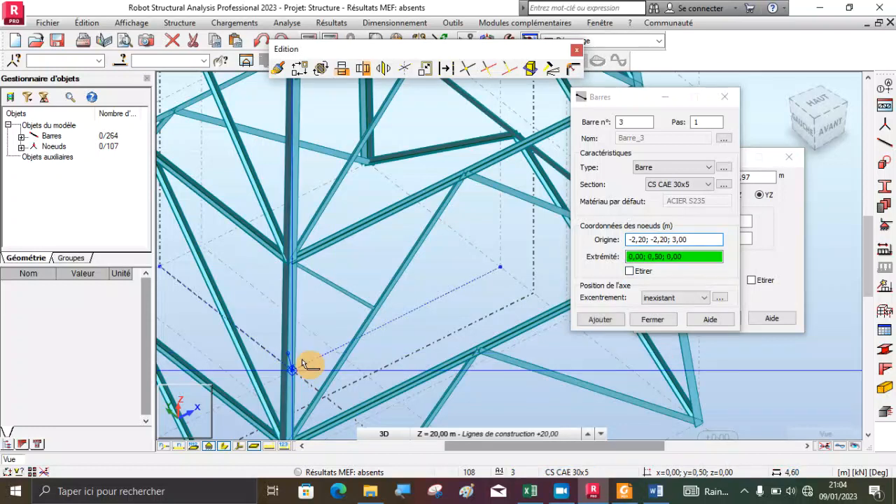
pyautogui.click(375, 310)
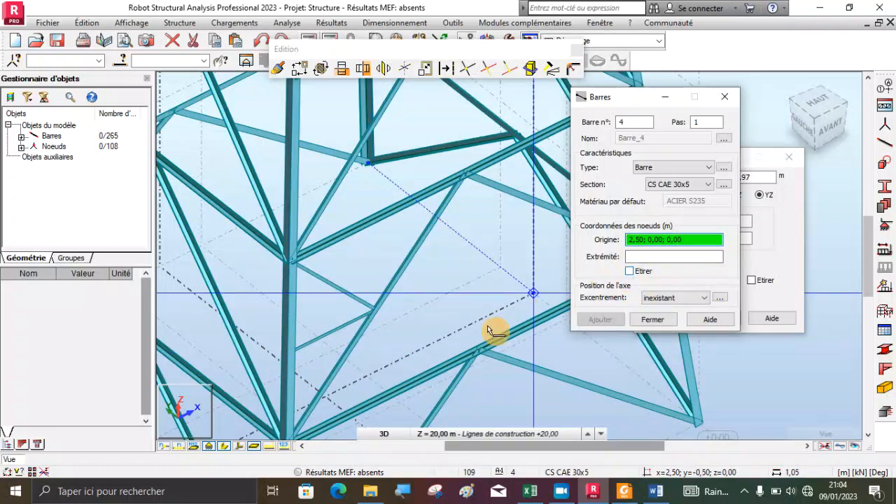
# - Draw CS CAE 30x5 bars from -1,90; -1,90; 6,00 to -1,05; -2,00; 5,00 and on to -2,00; -2,00; 5,00, enabling Etirer for the second
pyautogui.scroll(-3, 315, 394)
pyautogui.scroll(4, 306, 209)
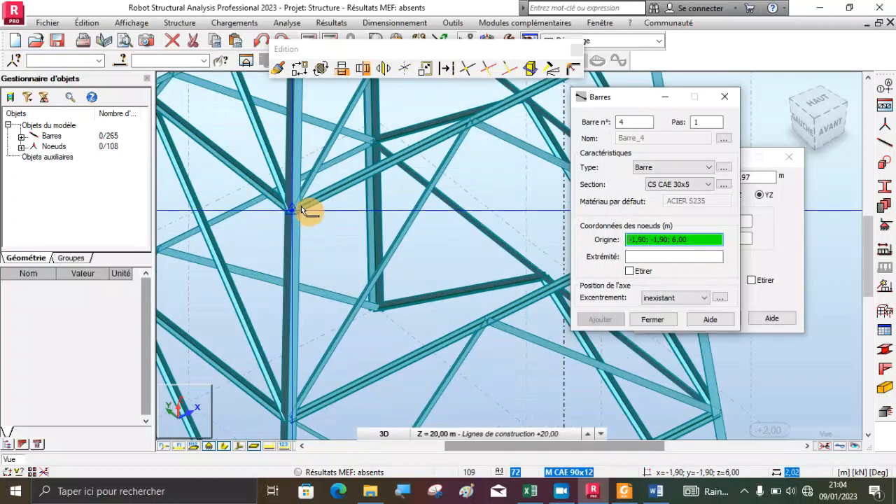
pyautogui.click(295, 210)
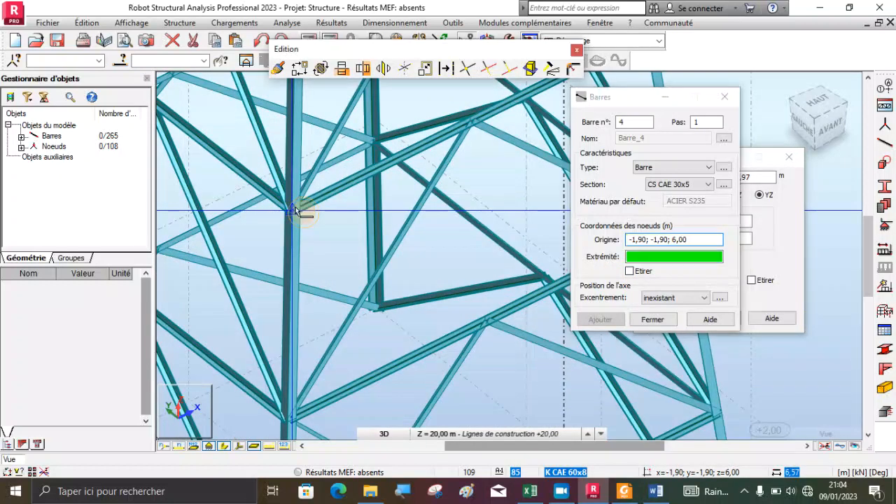
pyautogui.scroll(3, 384, 273)
pyautogui.click(382, 280)
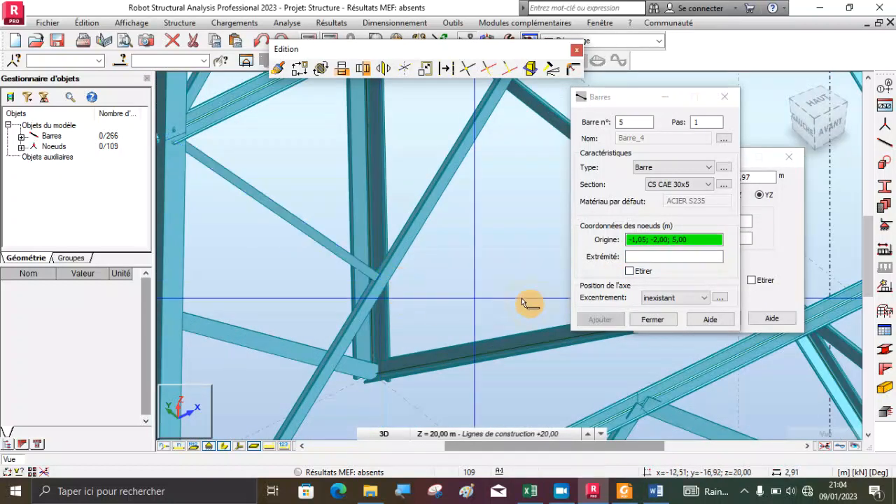
pyautogui.click(629, 272)
pyautogui.scroll(-2, 498, 316)
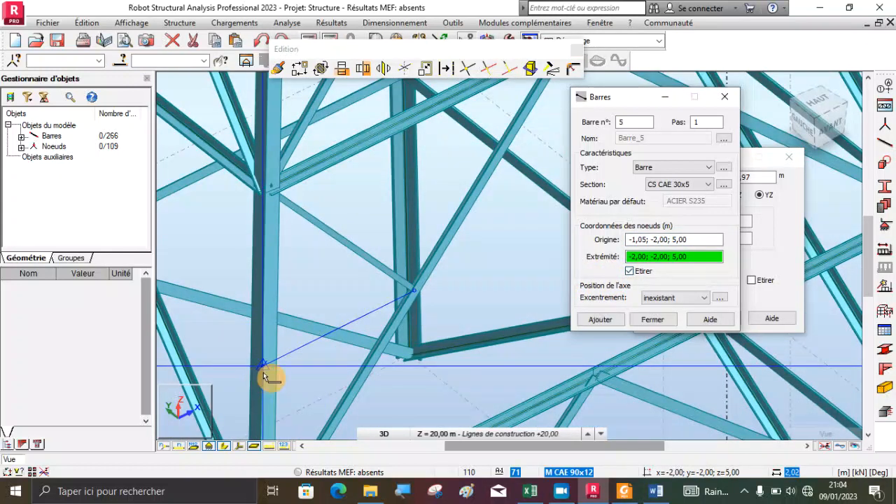
pyautogui.click(264, 375)
pyautogui.click(702, 240)
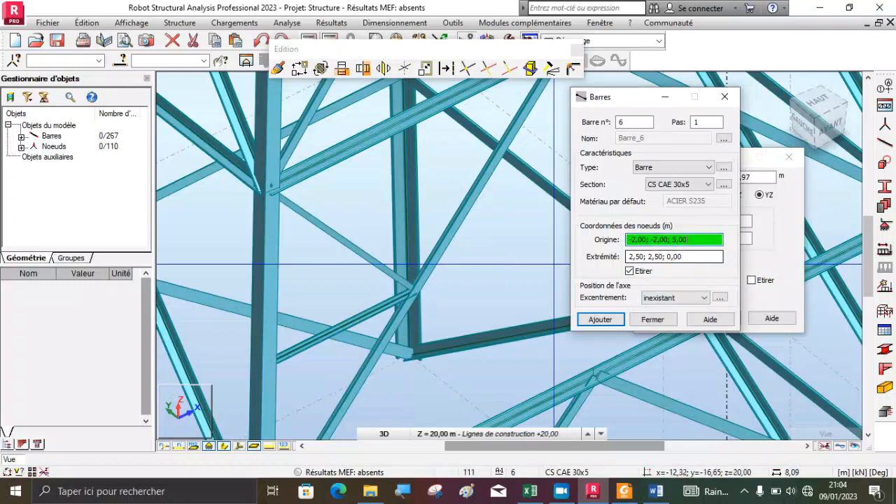
# - Draw CS CAE 30x5 bars in the fourth front panel from -1,70; -1,70; 8,00 to -0,95; -1,80; 7,00 and on to -1,80; -1,80; 7,00
pyautogui.scroll(-5, 378, 321)
pyautogui.scroll(-2, 375, 321)
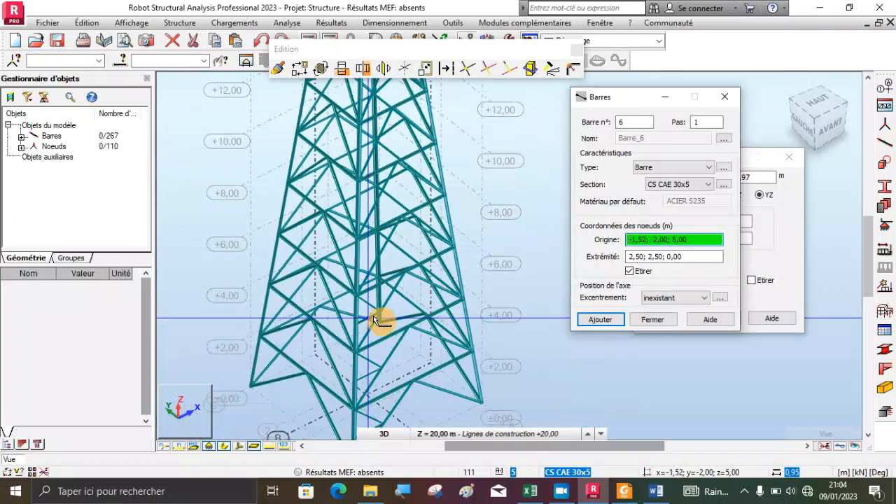
pyautogui.scroll(10, 374, 321)
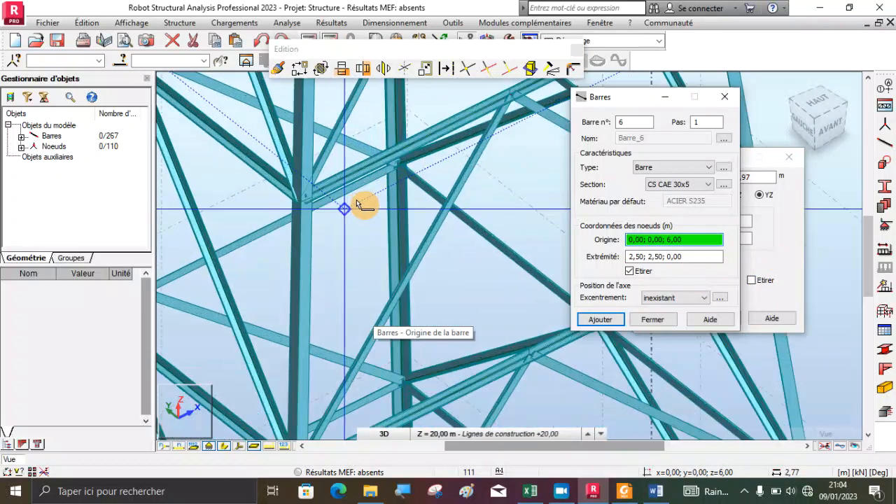
pyautogui.click(274, 199)
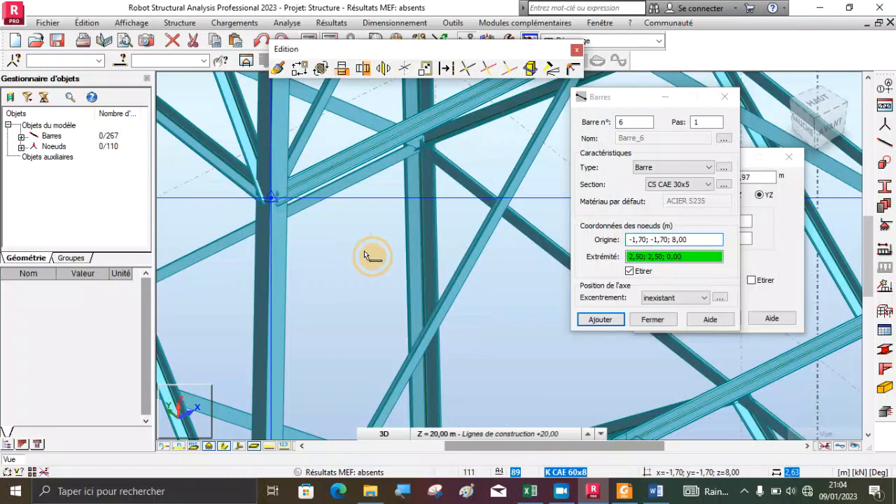
pyautogui.click(432, 335)
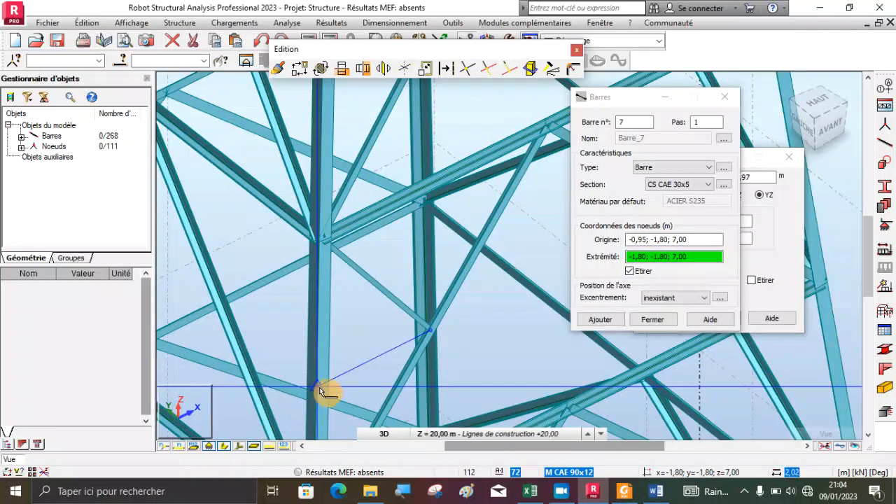
pyautogui.click(660, 242)
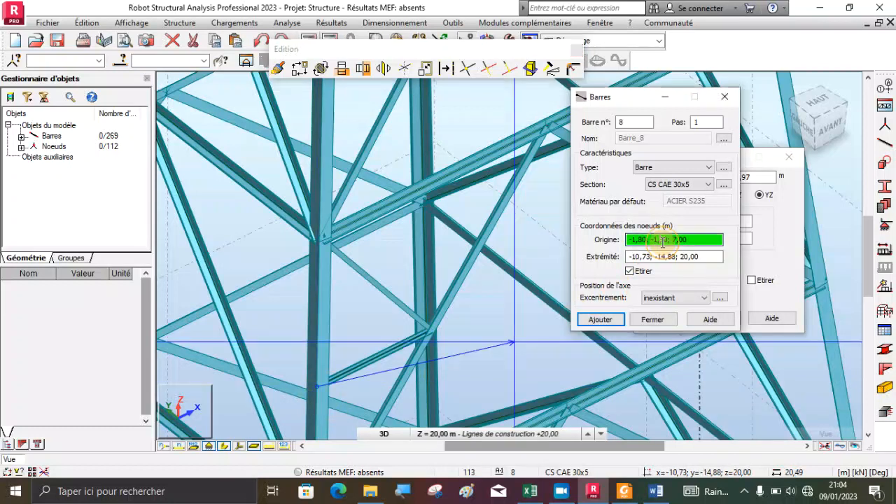
# - Draw CS CAE 30x5 bars from -1,50; -1,50; 10,00 to -0,85; -1,60; 9,00 and on to -1,60; -1,60; 9,00, and finish bar creation
pyautogui.scroll(-4, 350, 377)
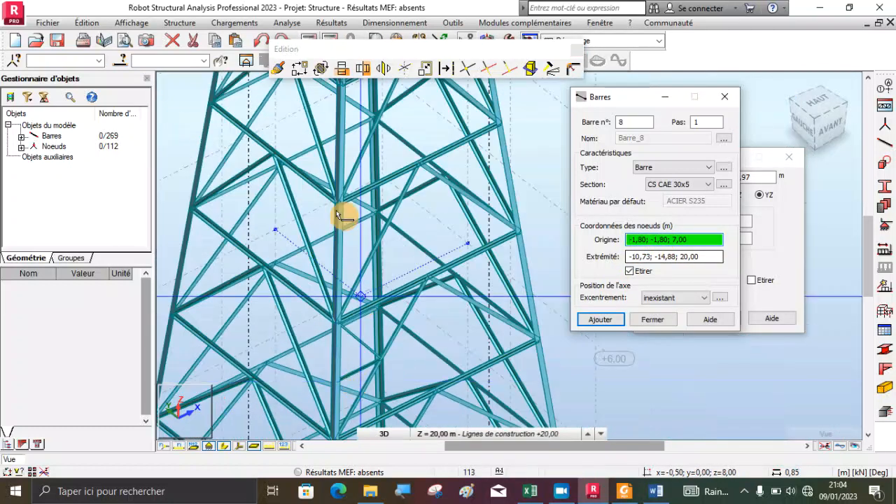
pyautogui.scroll(1, 343, 210)
pyautogui.click(345, 212)
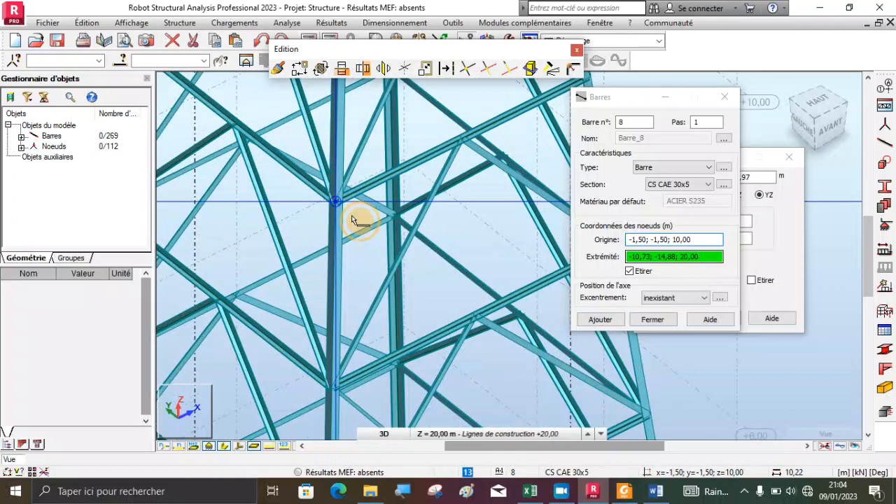
pyautogui.click(397, 263)
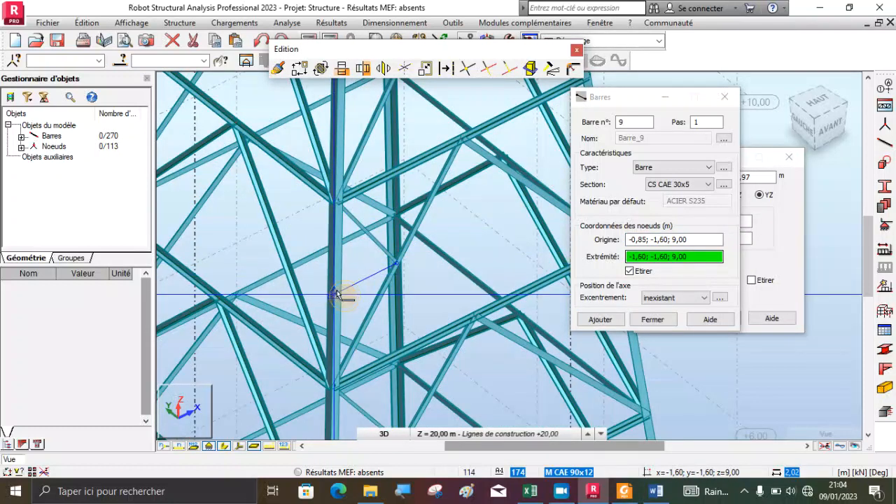
pyautogui.click(652, 320)
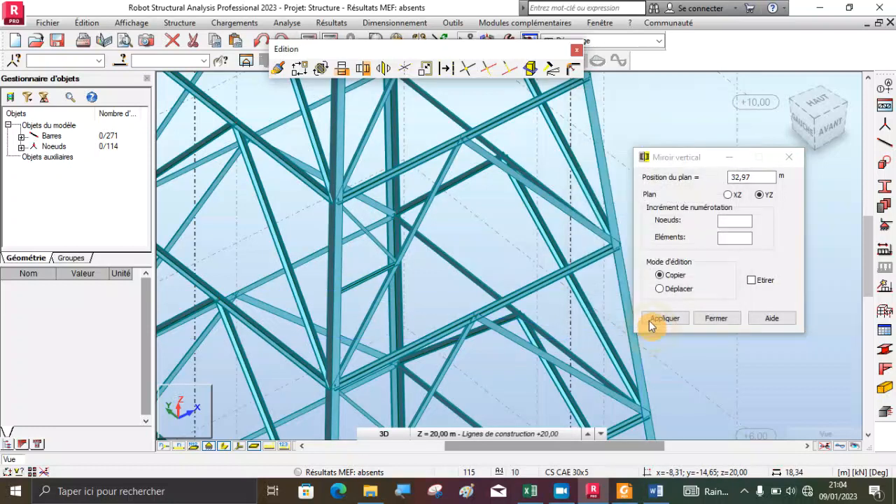
# - Show the tower in the front (AVANT) view and select all bars with the CS CAE 30x5 section
pyautogui.click(835, 128)
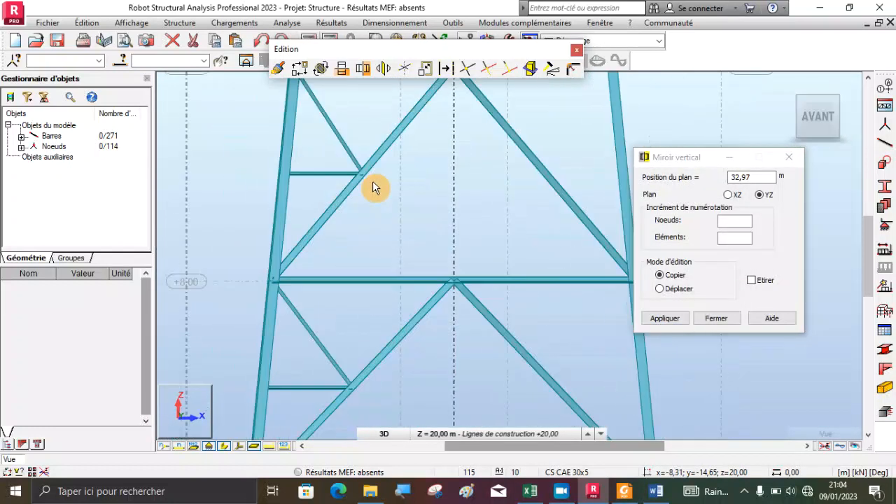
pyautogui.scroll(-2, 373, 187)
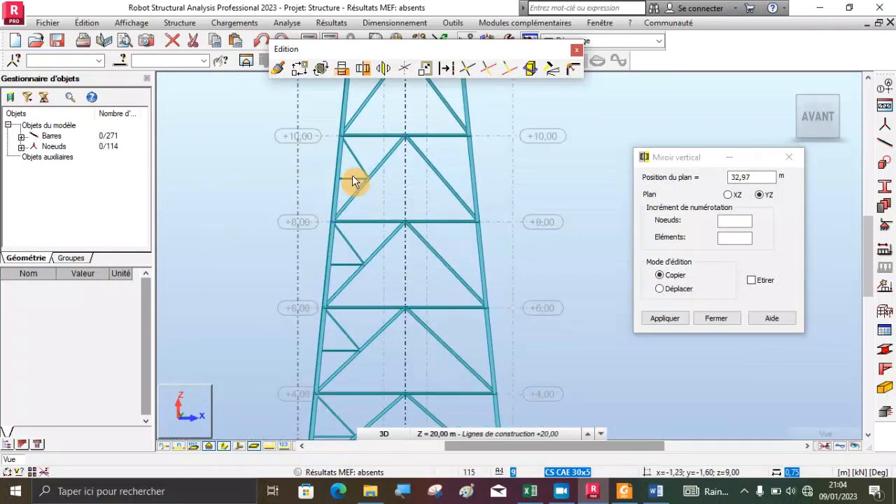
pyautogui.scroll(-1, 354, 192)
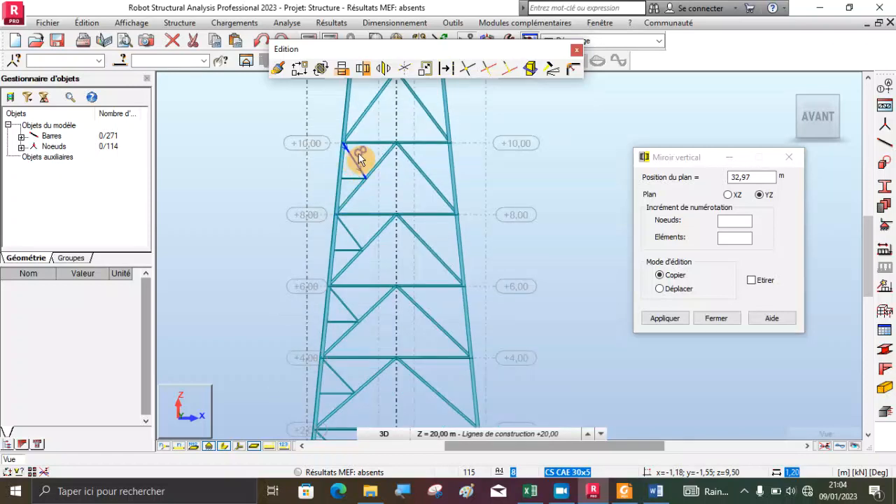
pyautogui.click(350, 188)
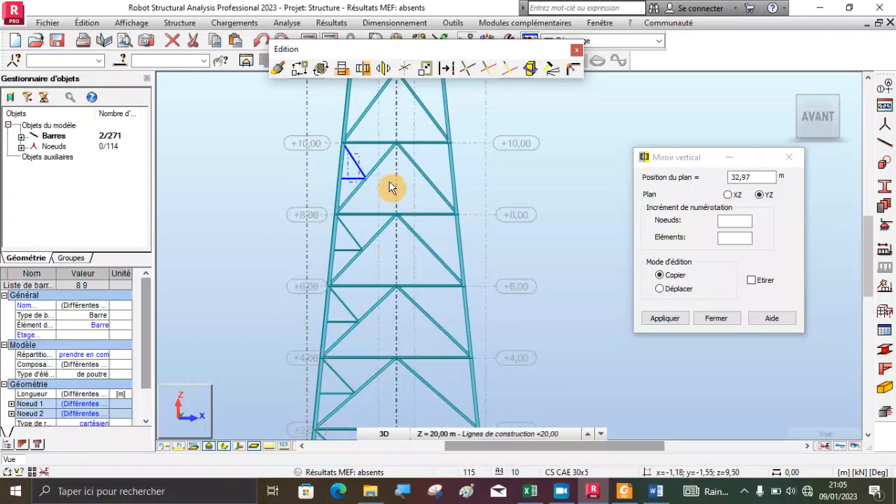
pyautogui.click(119, 64)
pyautogui.moveTo(668, 157); pyautogui.dragTo(612, 150)
pyautogui.click(794, 193)
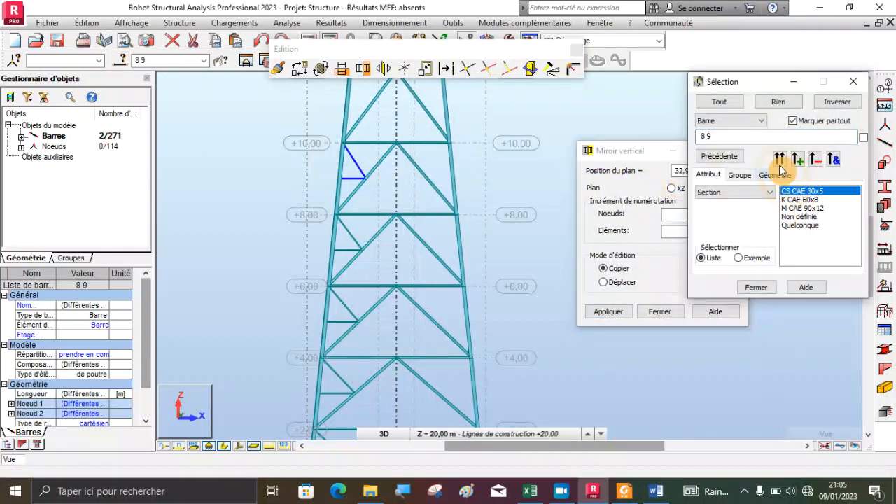
pyautogui.click(780, 161)
pyautogui.scroll(-3, 420, 200)
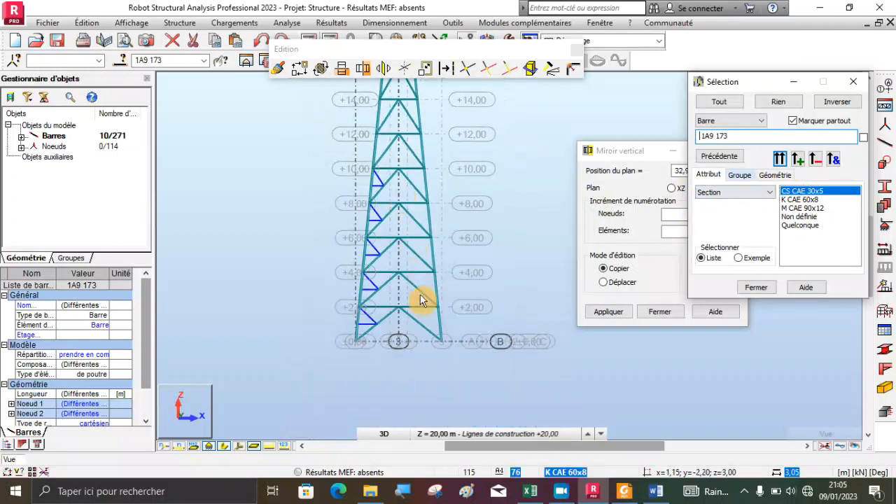
pyautogui.scroll(1, 406, 308)
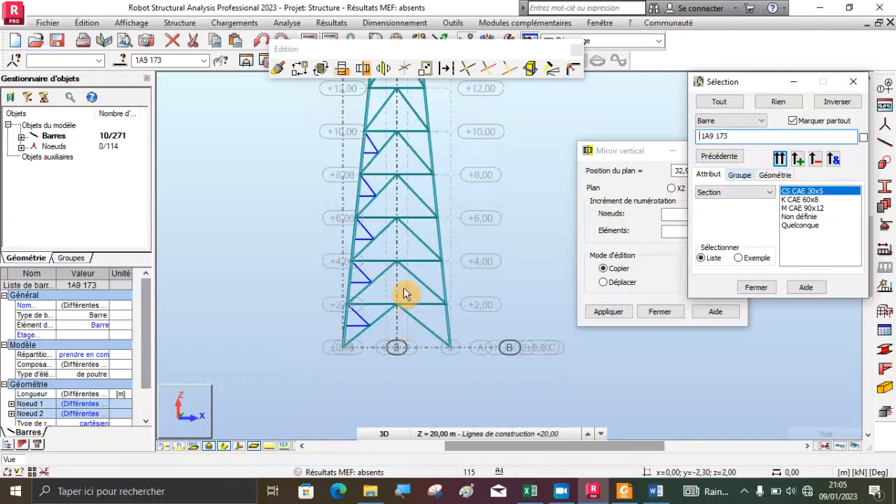
# - Mirror-copy the selected CS CAE 30x5 bars about the vertical YZ plane at position 0,00
pyautogui.click(363, 68)
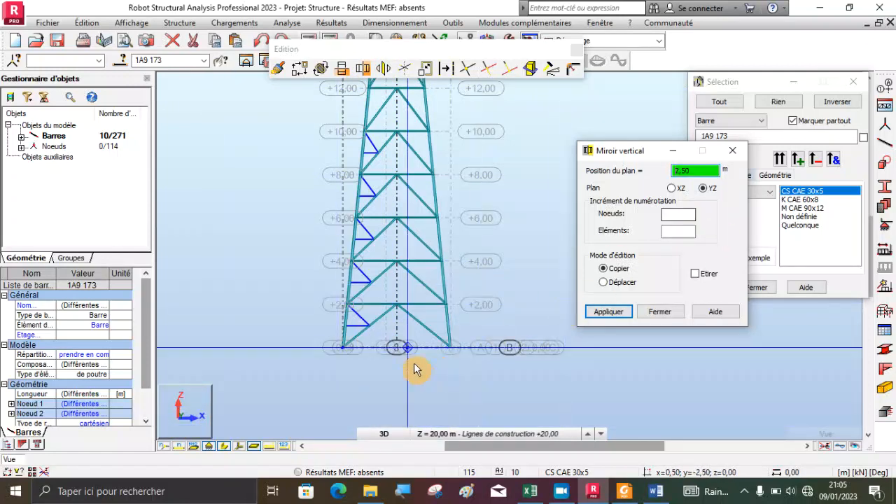
pyautogui.click(398, 350)
pyautogui.click(399, 348)
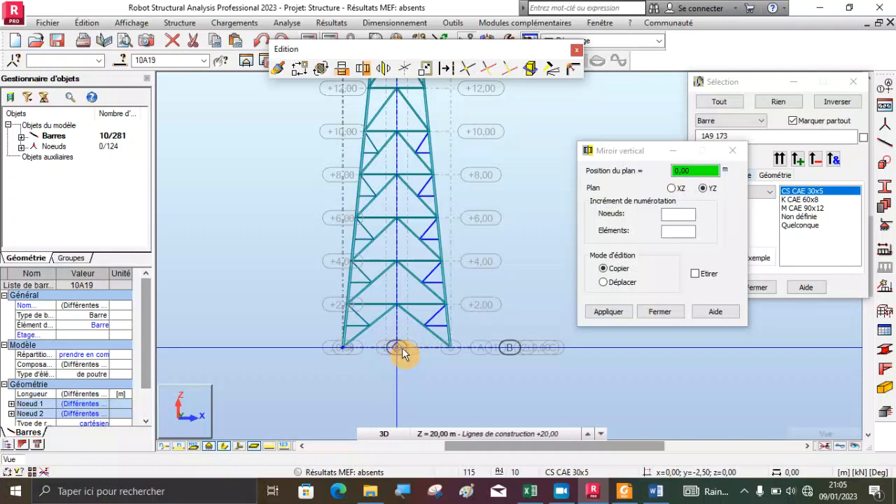
# - Reselect all CS CAE 30x5 bars and mirror-copy them about the vertical XZ plane at position 0,00, onto the rear face
pyautogui.moveTo(744, 84); pyautogui.dragTo(728, 156)
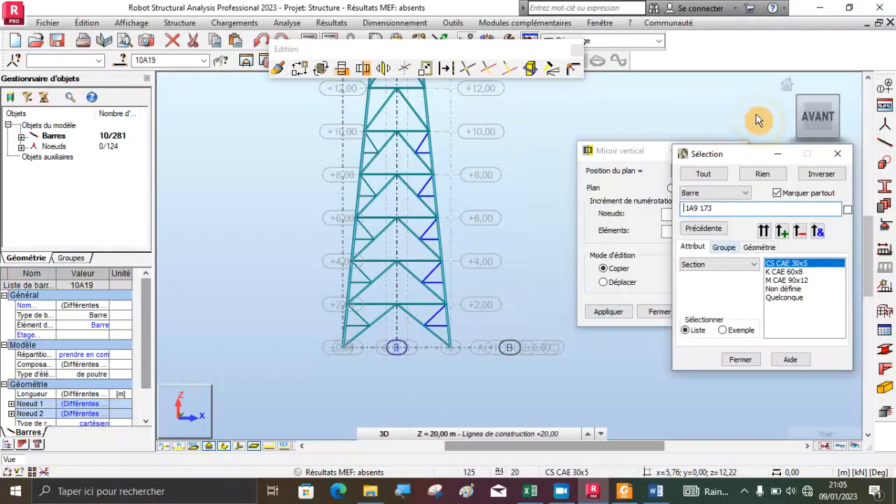
pyautogui.click(780, 88)
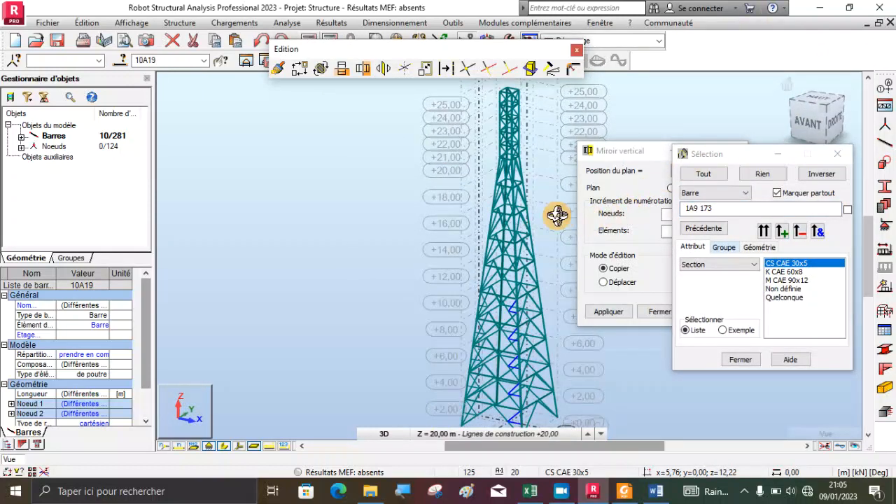
pyautogui.scroll(3, 526, 347)
pyautogui.scroll(-2, 474, 214)
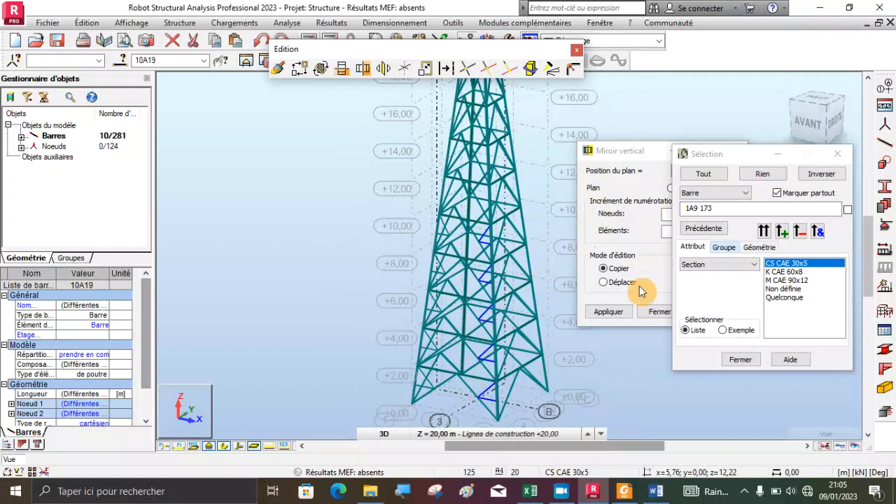
pyautogui.click(765, 232)
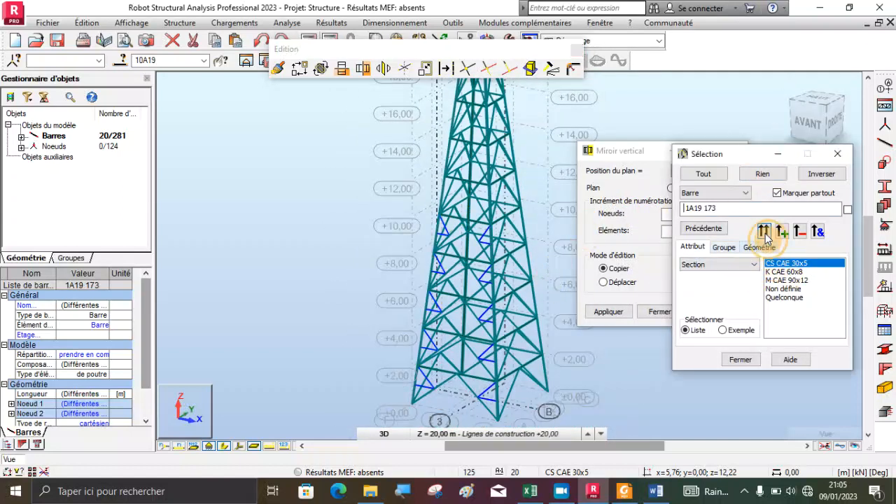
pyautogui.scroll(2, 464, 366)
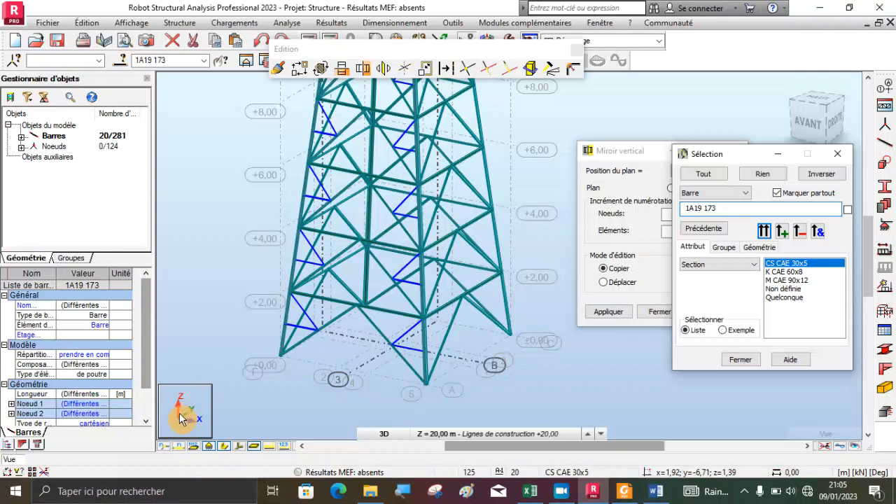
pyautogui.click(617, 152)
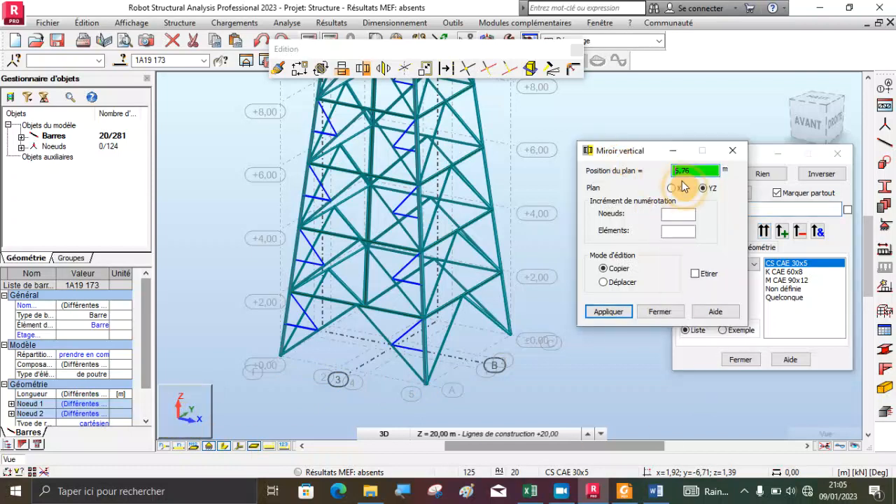
pyautogui.click(671, 189)
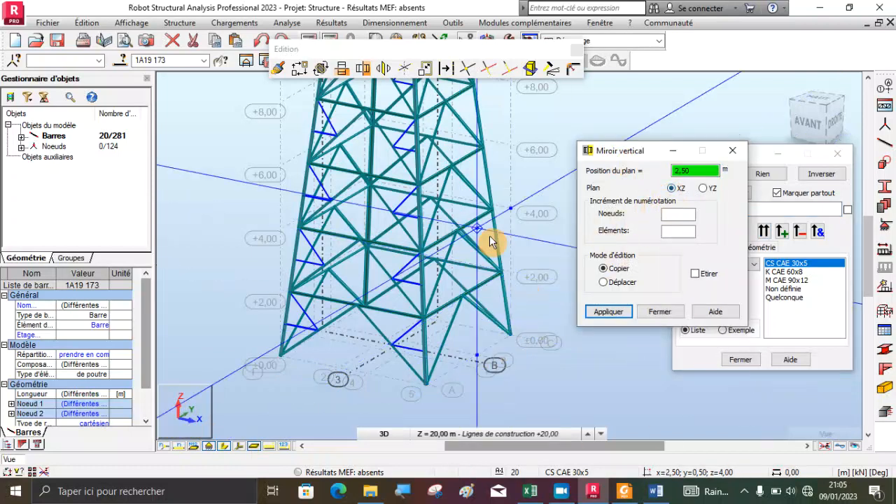
pyautogui.scroll(5, 400, 350)
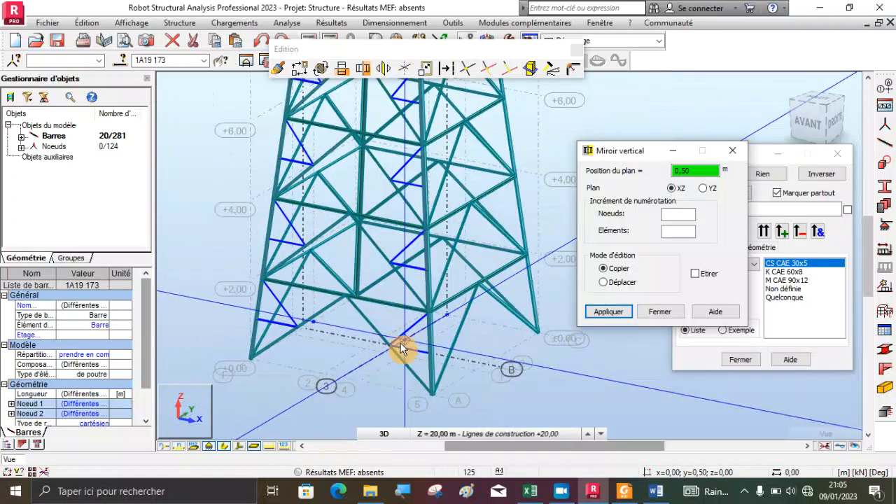
pyautogui.click(387, 351)
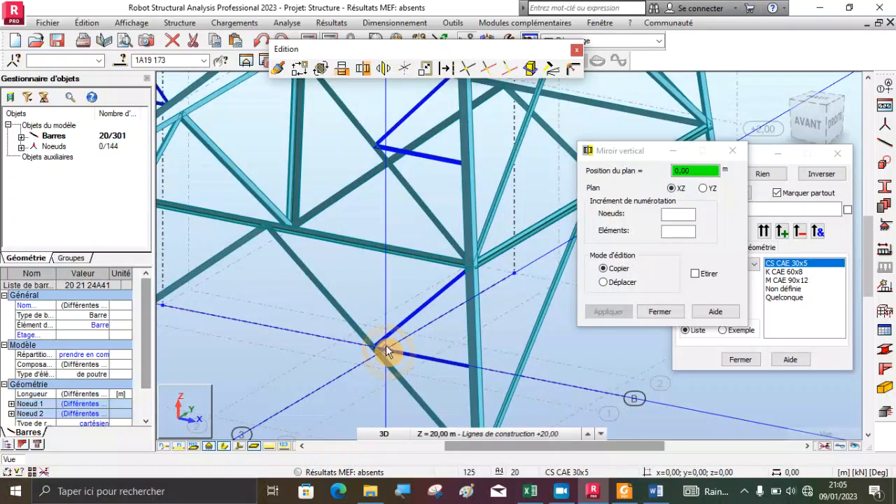
pyautogui.scroll(-5, 388, 352)
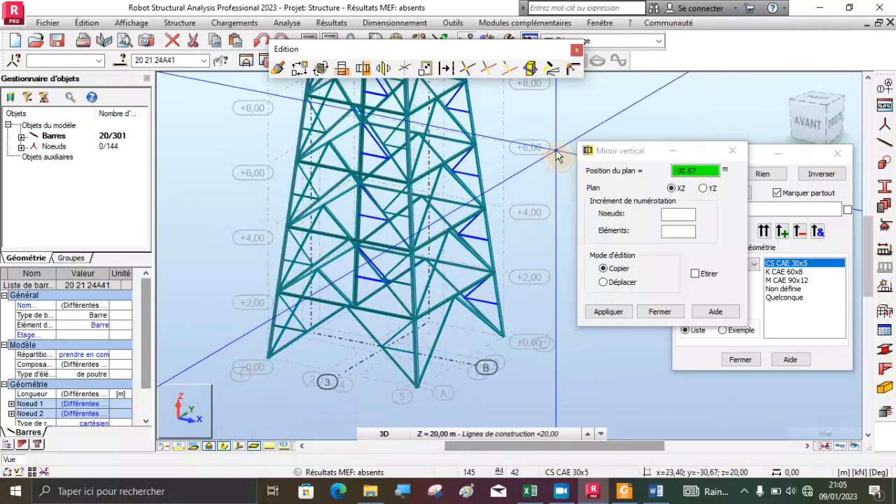
# - Clear the bar selection and rotate the tower in 3D to show the corner between the AVANT and DROITE faces
pyautogui.rightClick(556, 152)
pyautogui.click(534, 178)
pyautogui.click(531, 190)
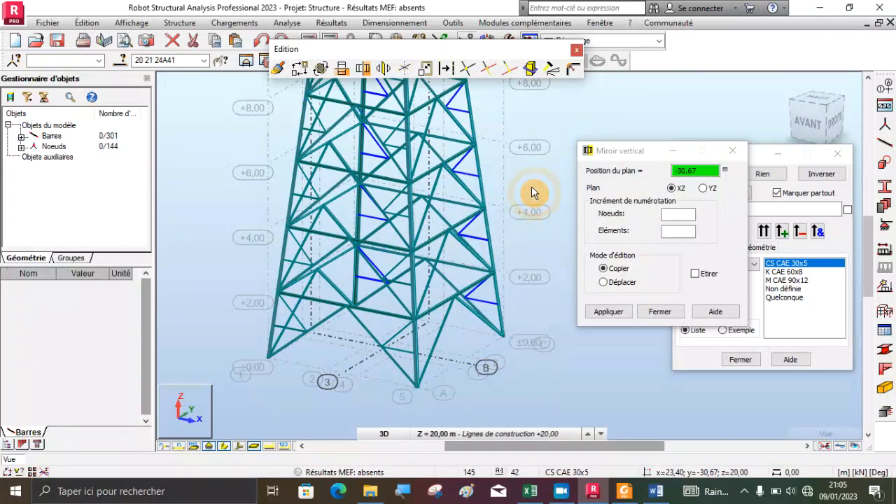
pyautogui.scroll(-2, 376, 256)
pyautogui.rightClick(557, 171)
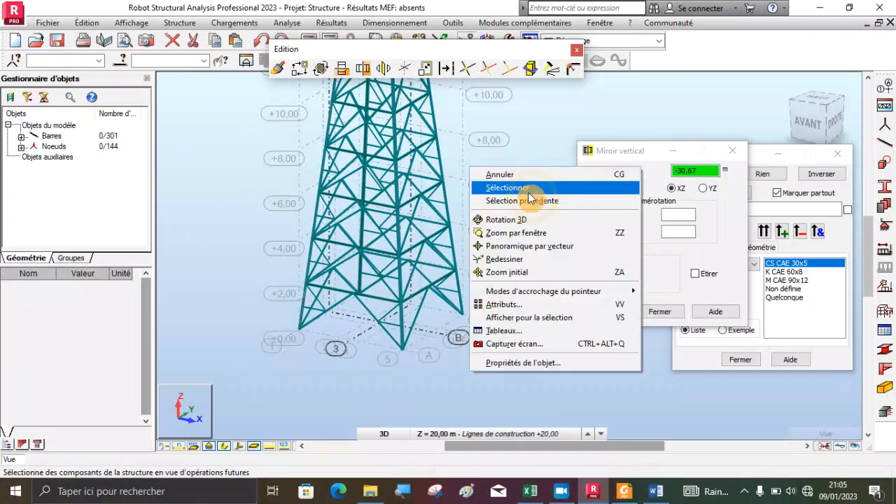
pyautogui.click(501, 218)
pyautogui.moveTo(513, 251); pyautogui.dragTo(439, 283)
pyautogui.scroll(3, 440, 283)
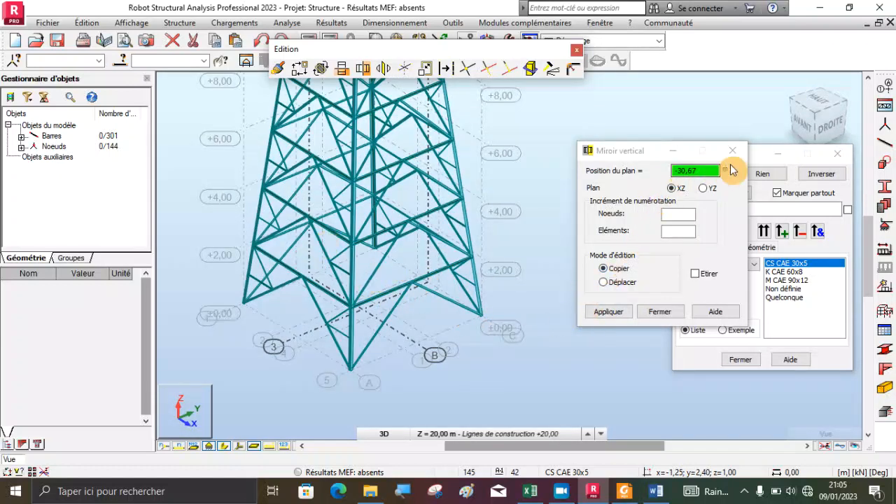
# - Draw CS CAE 30x5 bars from 2,30; -2,30; 2,00 to 2,40; -1,25; 1,00 and on to 2,40; -2,40; 1,00, enabling Etirer for the second
pyautogui.click(642, 152)
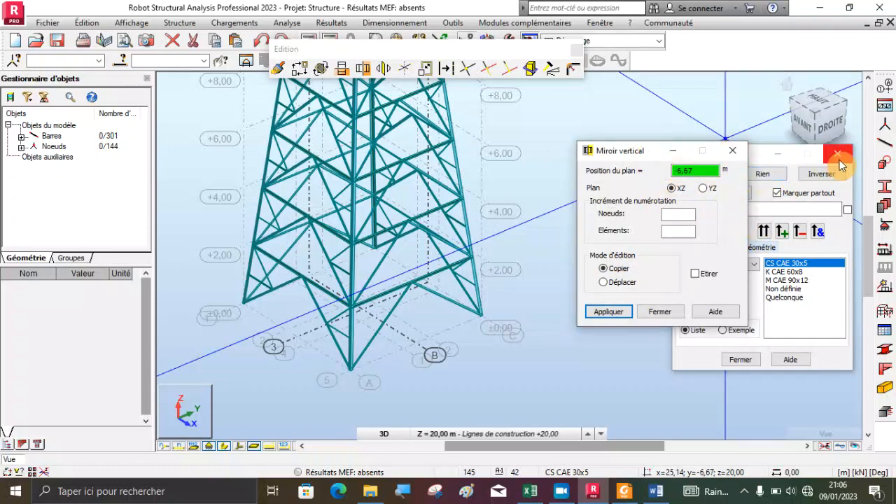
pyautogui.click(677, 168)
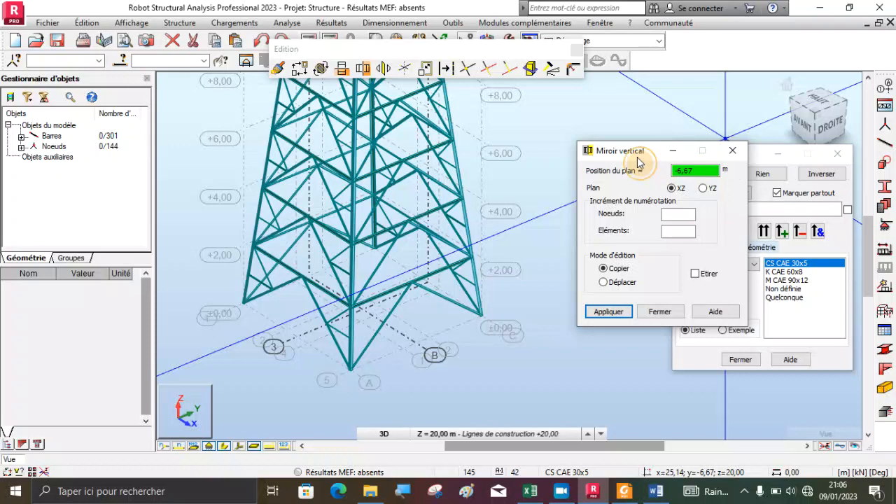
pyautogui.moveTo(637, 160); pyautogui.dragTo(594, 290)
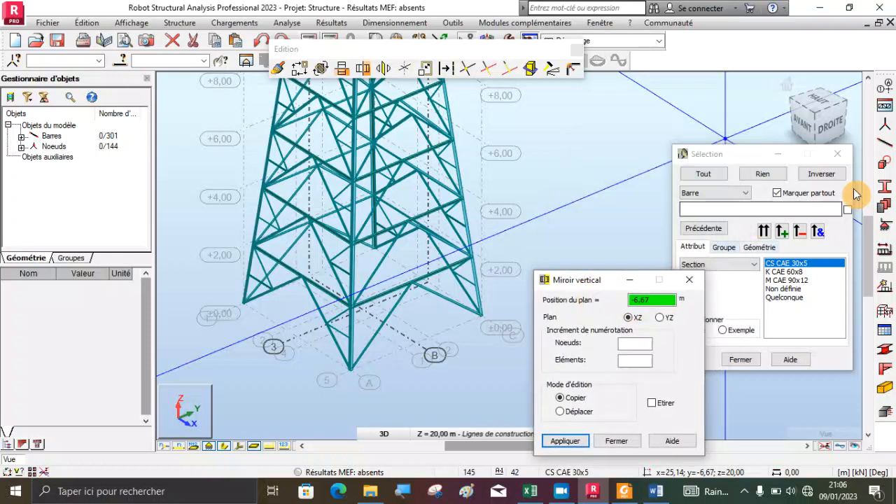
pyautogui.click(884, 146)
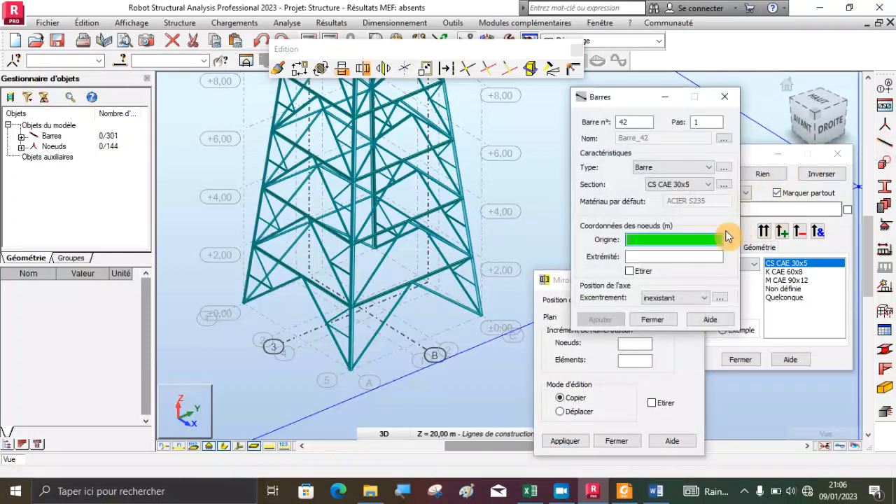
pyautogui.click(358, 343)
pyautogui.scroll(3, 358, 343)
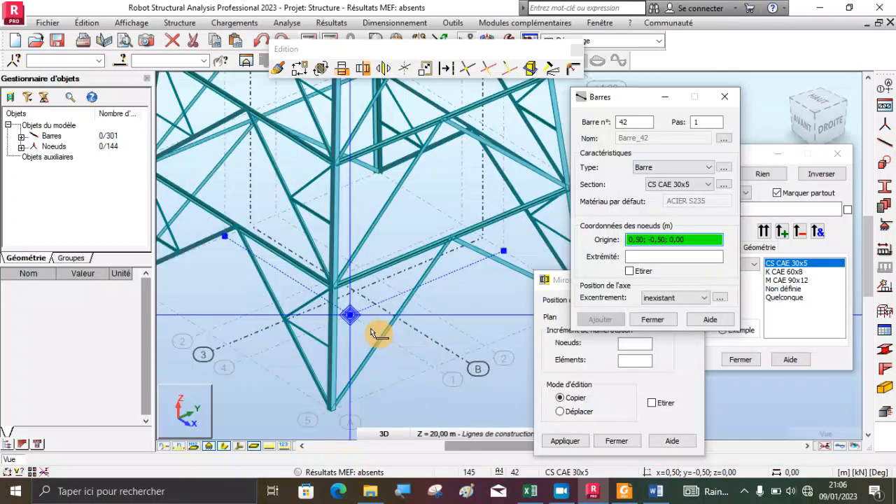
pyautogui.scroll(1, 335, 294)
pyautogui.click(341, 290)
pyautogui.scroll(3, 376, 314)
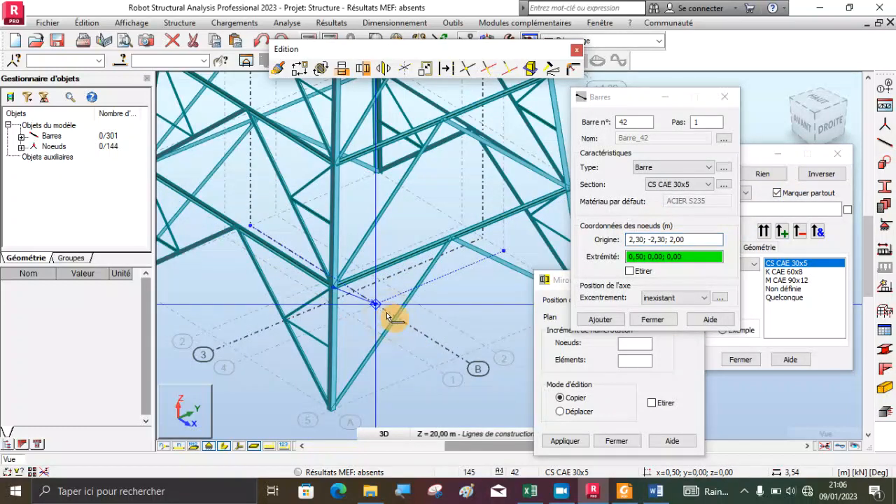
pyautogui.click(394, 329)
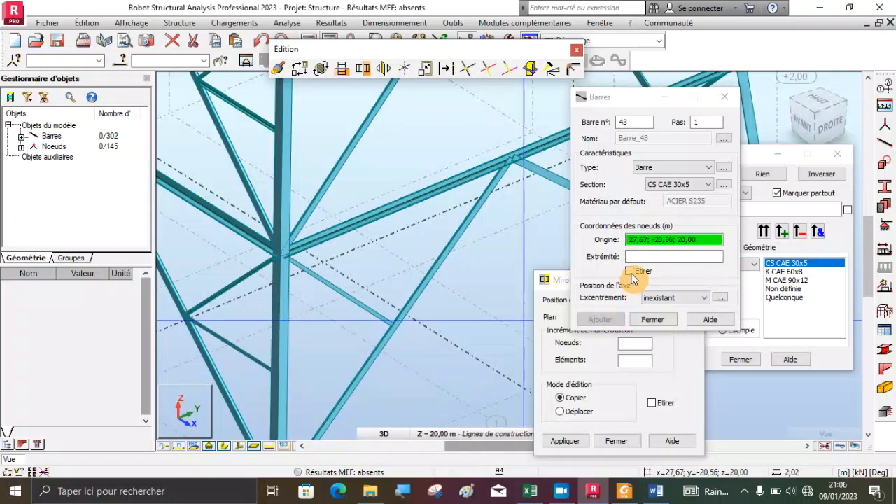
pyautogui.click(630, 271)
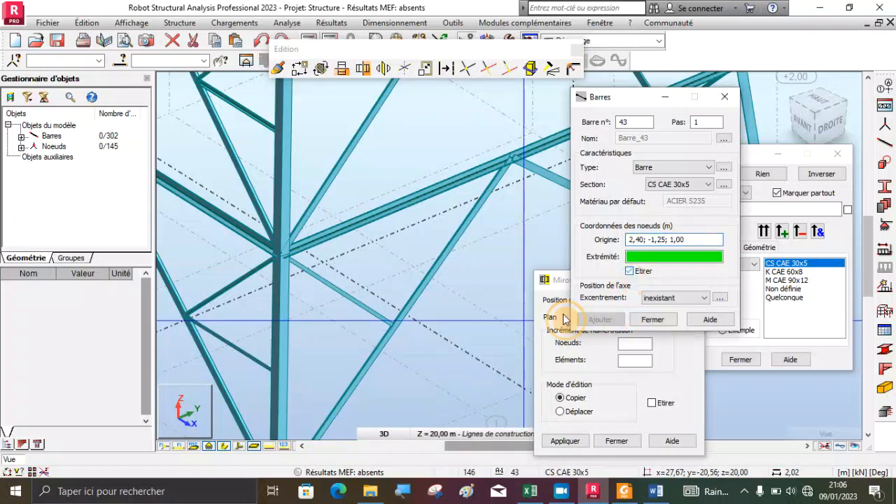
pyautogui.click(282, 374)
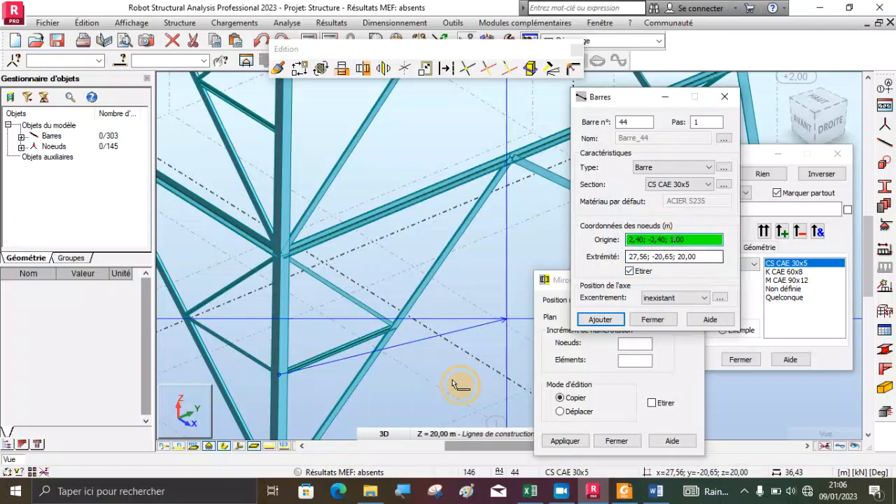
# - Draw CS CAE 30x5 bars in the second DROITE panel from 2,10; -2,10; 4,00 to 2,20; -1,15; 3,00 and on to 2,20; -2,20; 3,00
pyautogui.scroll(-3, 388, 389)
pyautogui.click(330, 175)
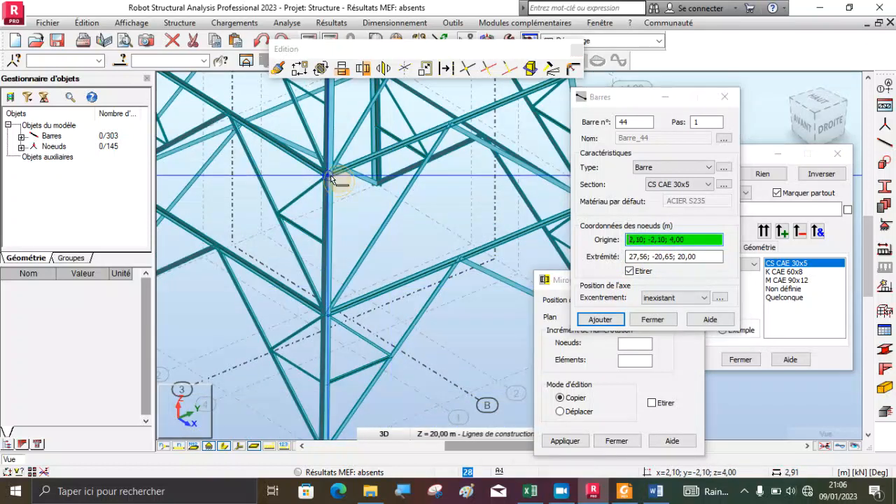
pyautogui.scroll(2, 396, 224)
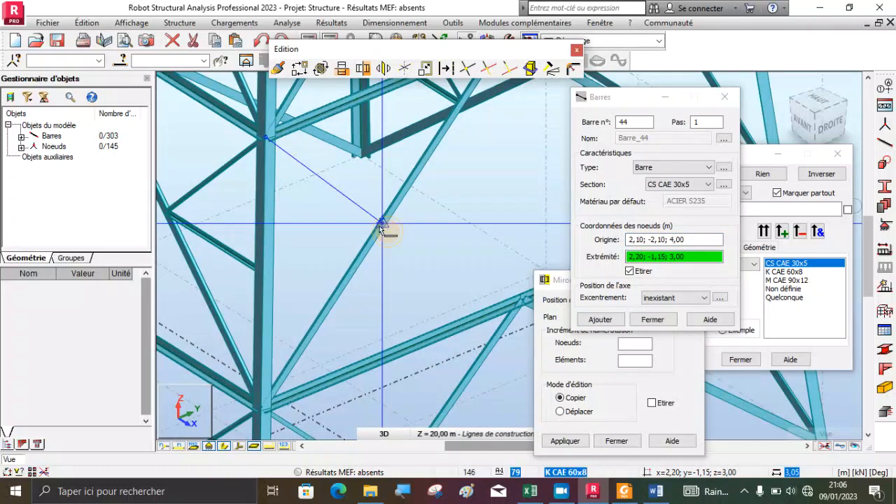
pyautogui.click(381, 227)
pyautogui.click(273, 273)
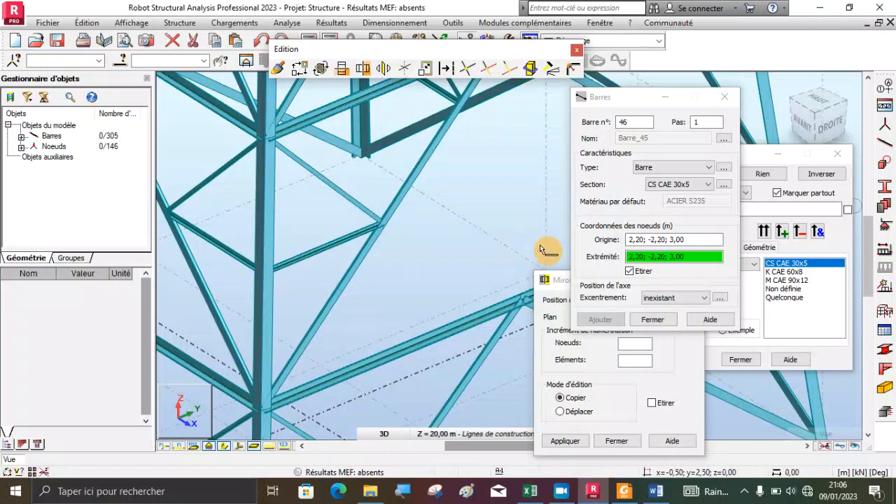
# - Draw CS CAE 30x5 bars in the third DROITE panel from 1,90; -1,90; 6,00 to 2,00; -1,05; 5,00 and on to 2,00; -2,00; 5,00
pyautogui.click(637, 240)
pyautogui.scroll(-2, 338, 350)
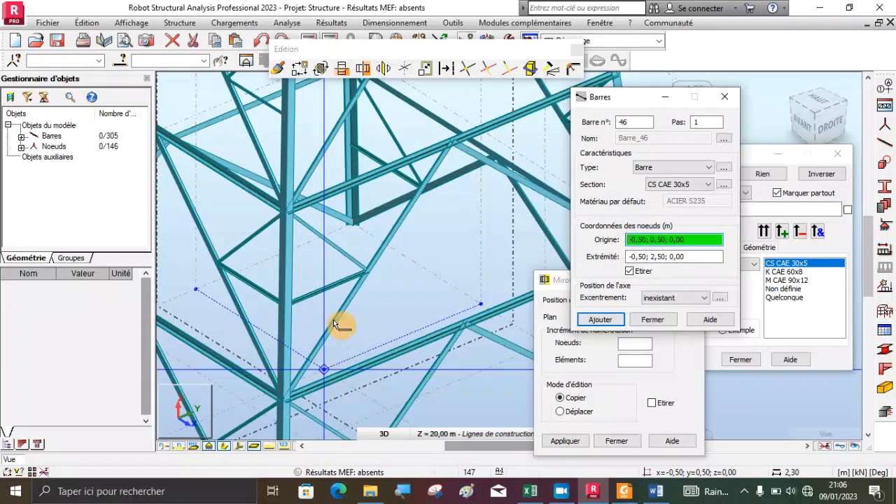
pyautogui.scroll(-2, 310, 146)
pyautogui.scroll(3, 304, 120)
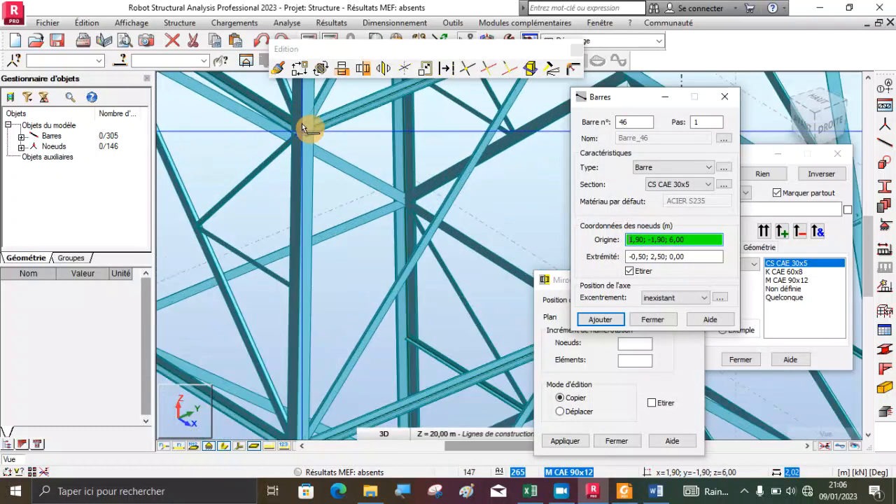
pyautogui.click(303, 133)
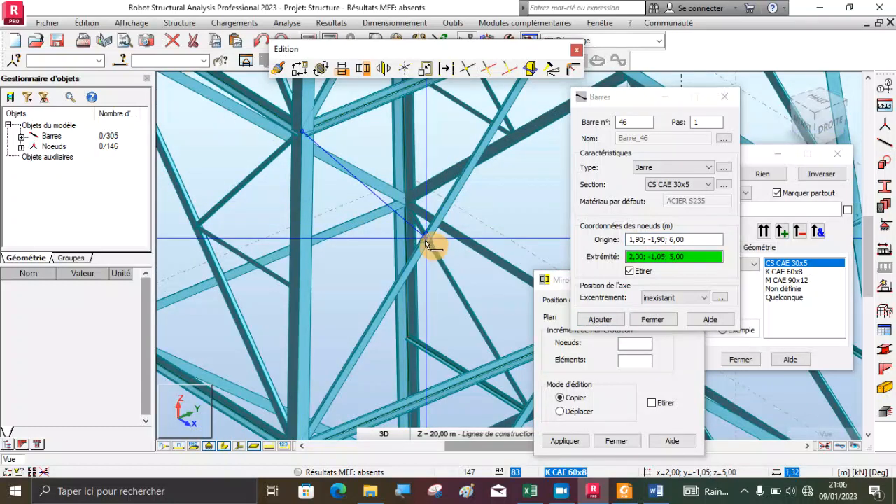
pyautogui.click(427, 242)
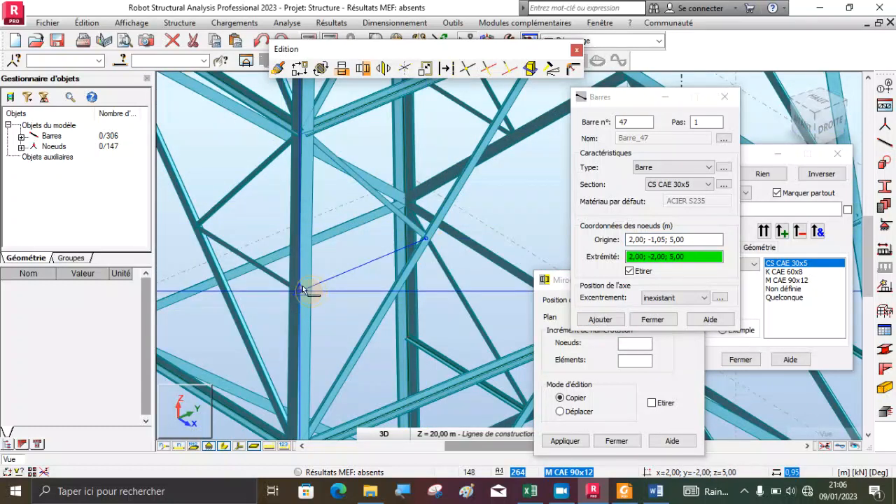
pyautogui.click(303, 287)
# - Draw CS CAE 30x5 bars in the fourth DROITE panel from 1,70; -1,70; 8,00 to 1,80; -0,95; 7,00 and on to 1,80; -1,80; 7,00
pyautogui.click(693, 239)
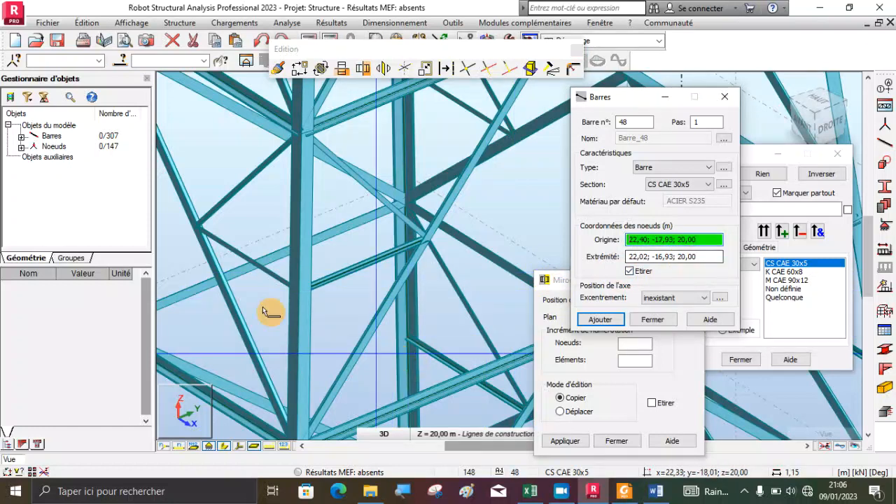
pyautogui.scroll(-5, 264, 308)
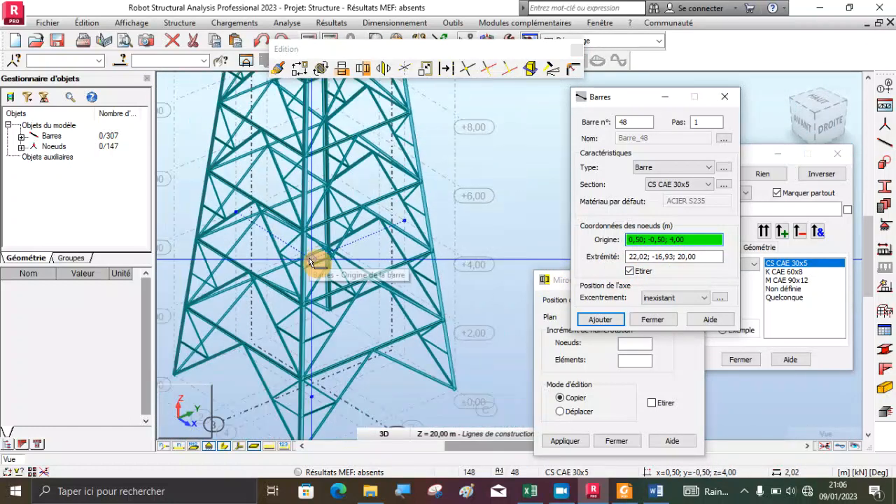
pyautogui.scroll(-3, 309, 261)
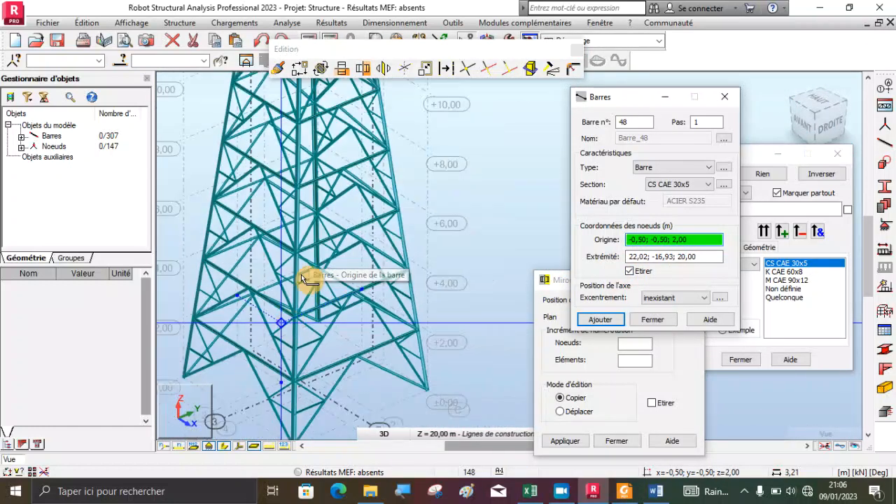
pyautogui.scroll(4, 308, 189)
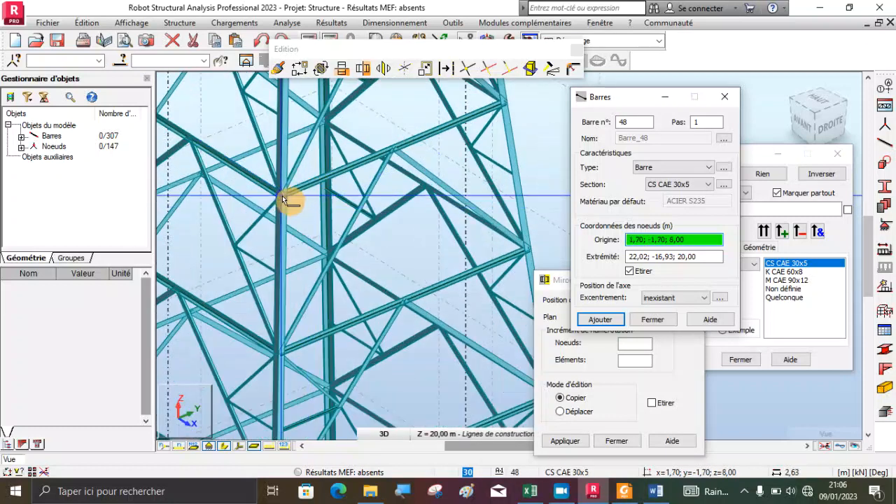
pyautogui.click(308, 206)
pyautogui.scroll(2, 322, 238)
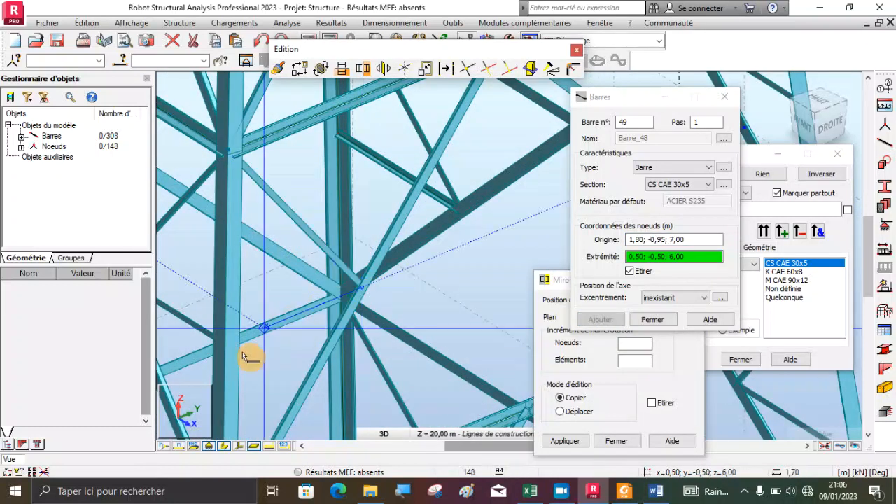
pyautogui.click(361, 285)
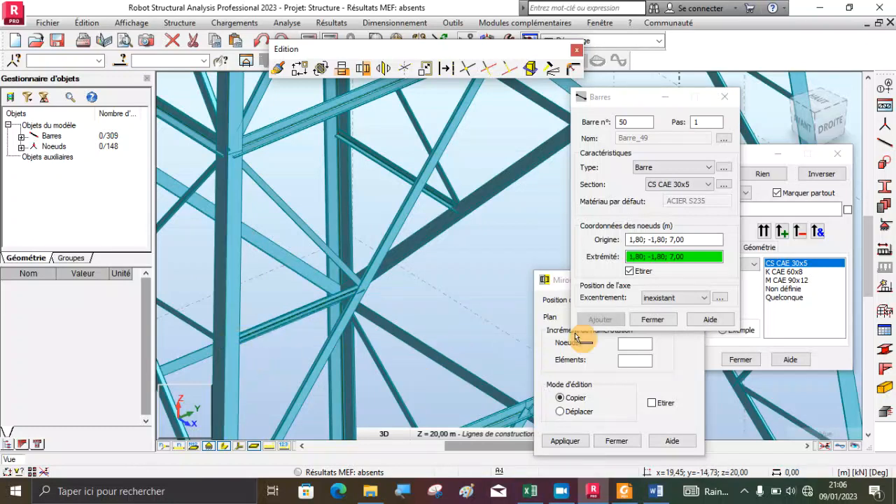
# - Draw CS CAE 30x5 bars in the fifth DROITE panel from 1,50; -1,50; 10,00 to 1,60; -0,85; 9,00 and on to 1,60; -1,60; 9,00
pyautogui.click(695, 238)
pyautogui.scroll(-4, 356, 344)
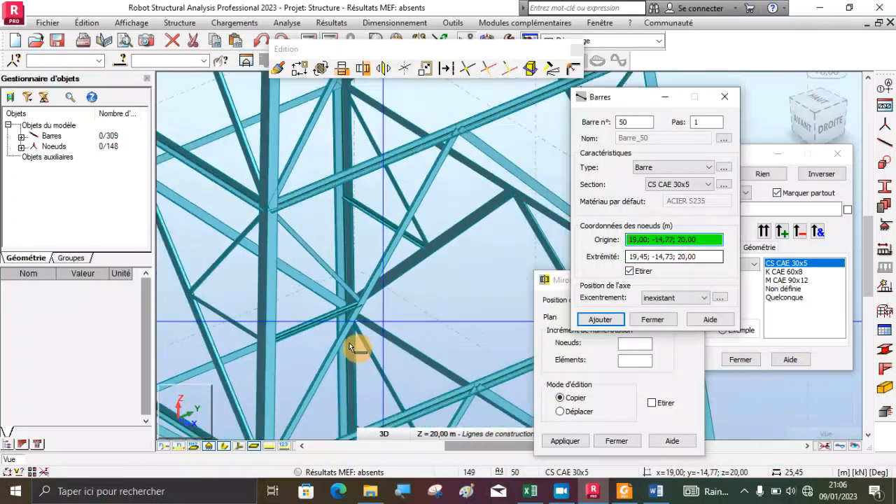
pyautogui.scroll(4, 318, 185)
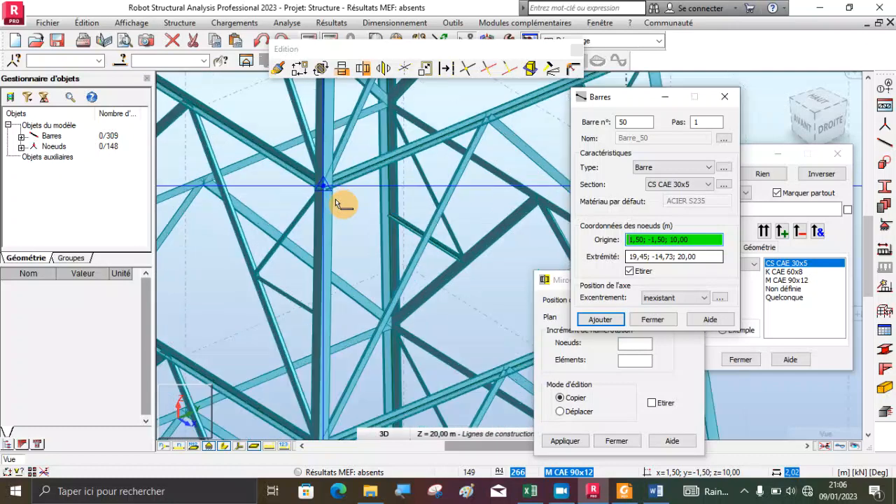
pyautogui.click(319, 185)
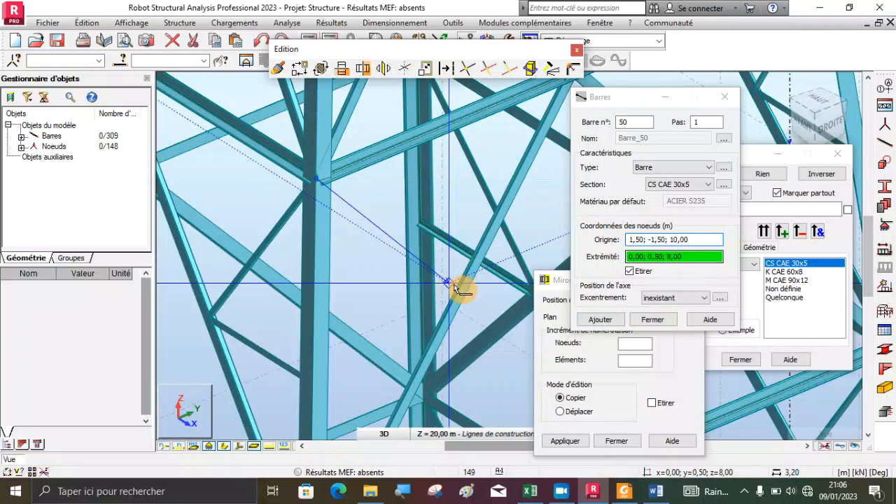
pyautogui.click(438, 336)
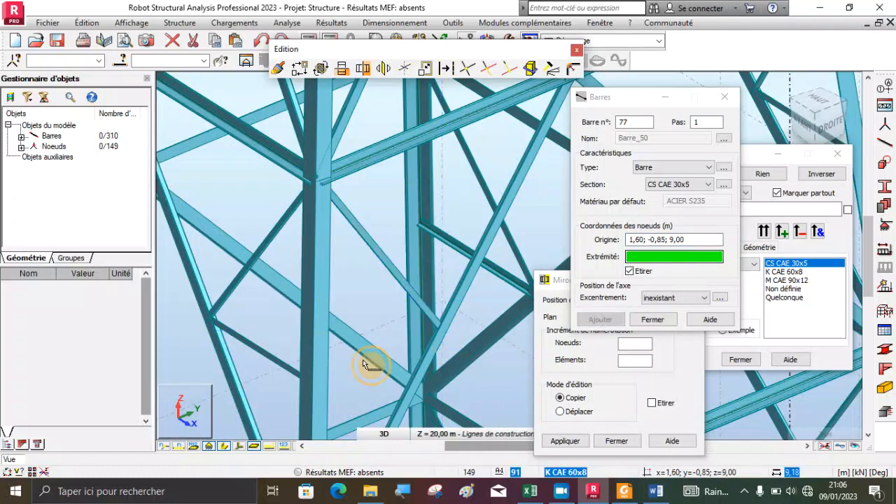
pyautogui.click(314, 383)
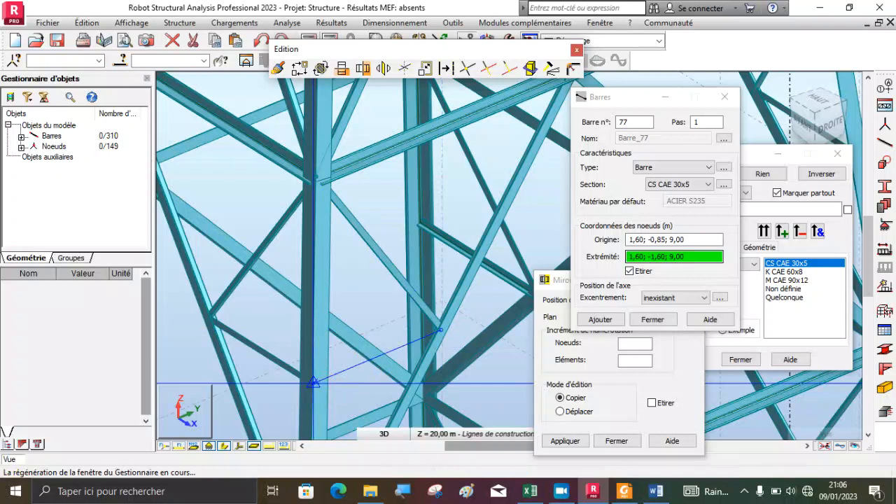
pyautogui.click(683, 239)
pyautogui.click(725, 98)
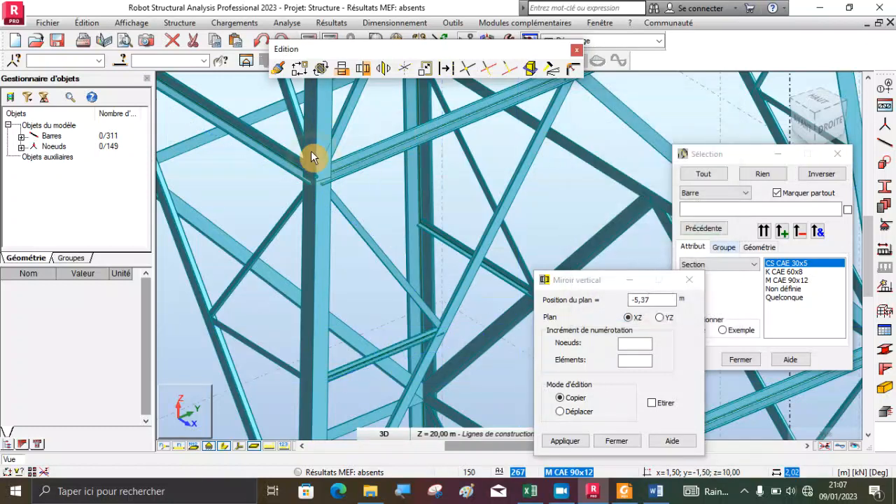
# - Switch to the DROITE view and select the secondary bracing beside the left leg in the five lower panels, one panel at a time
pyautogui.scroll(-2, 314, 152)
pyautogui.click(832, 127)
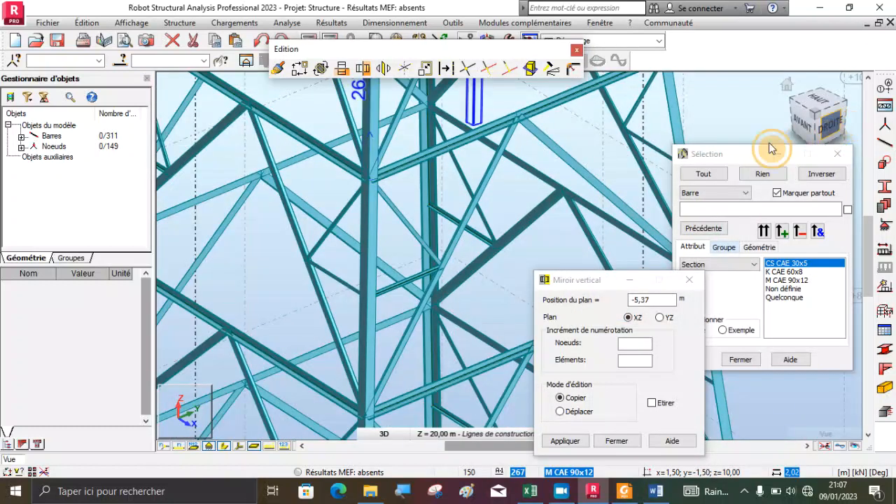
pyautogui.scroll(-3, 464, 308)
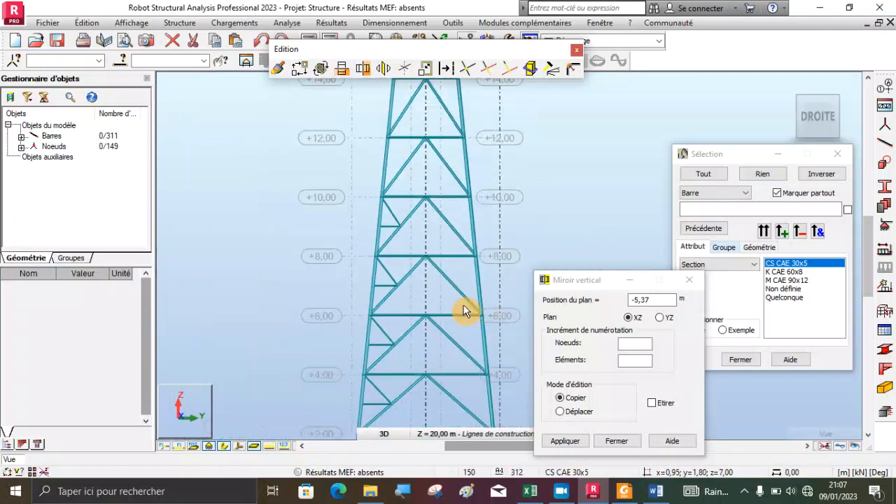
pyautogui.scroll(2, 382, 384)
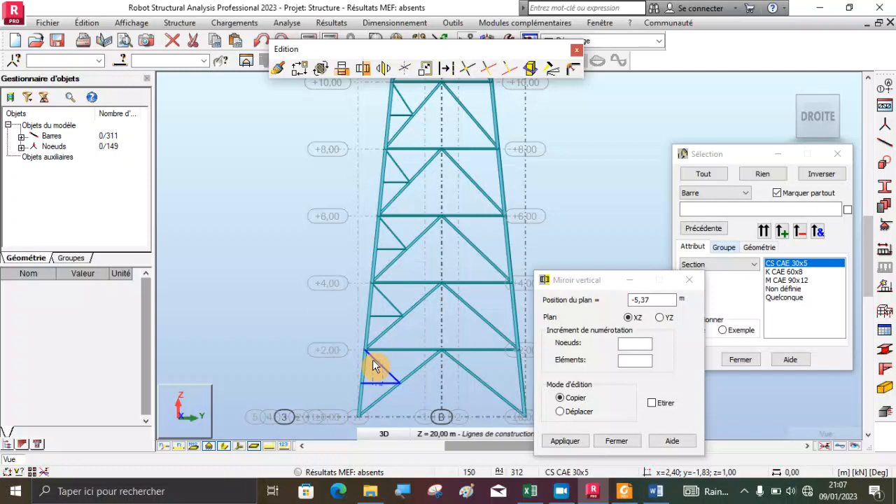
pyautogui.click(373, 359)
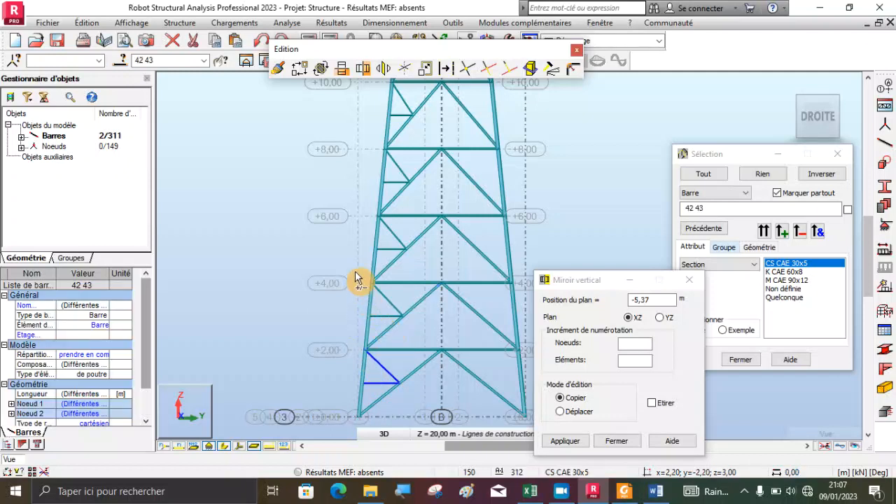
pyautogui.keyDown('ctrl'); pyautogui.moveTo(418, 329); pyautogui.dragTo(416, 327); pyautogui.keyUp('ctrl')
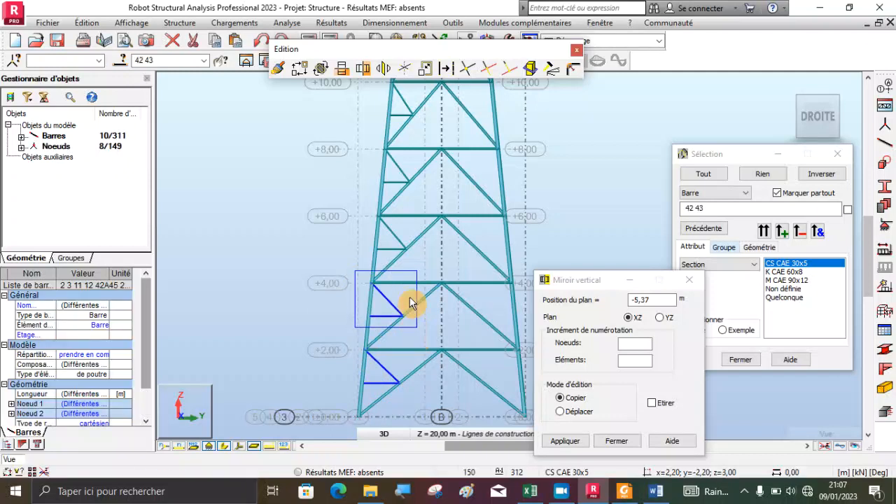
pyautogui.keyDown('ctrl'); pyautogui.moveTo(366, 205); pyautogui.dragTo(412, 264); pyautogui.keyUp('ctrl')
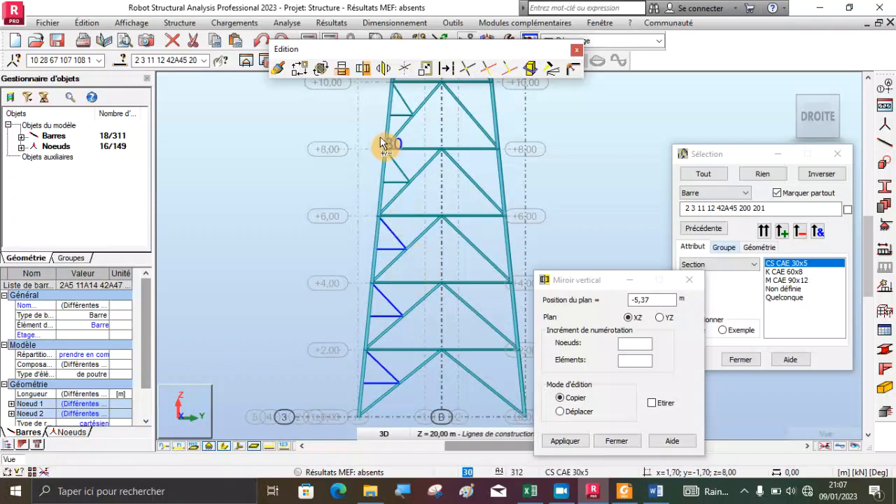
pyautogui.keyDown('ctrl'); pyautogui.moveTo(371, 133); pyautogui.dragTo(417, 203); pyautogui.keyUp('ctrl')
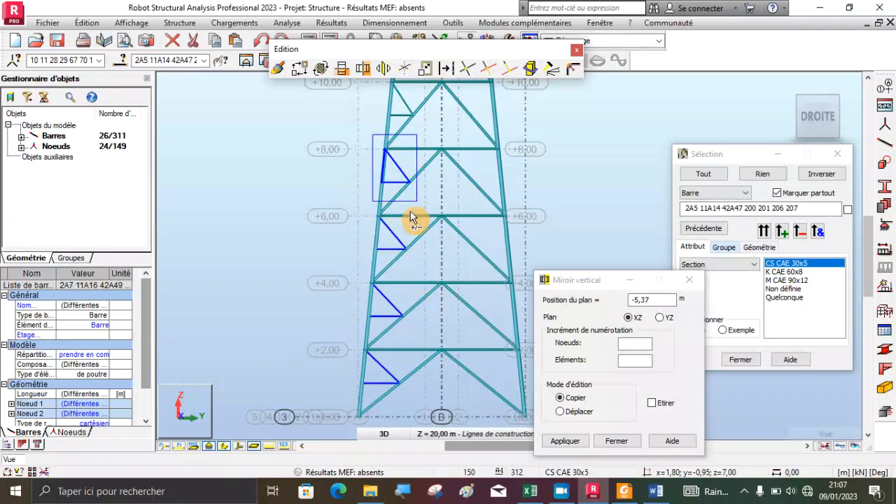
pyautogui.scroll(-1, 340, 280)
pyautogui.scroll(2, 389, 145)
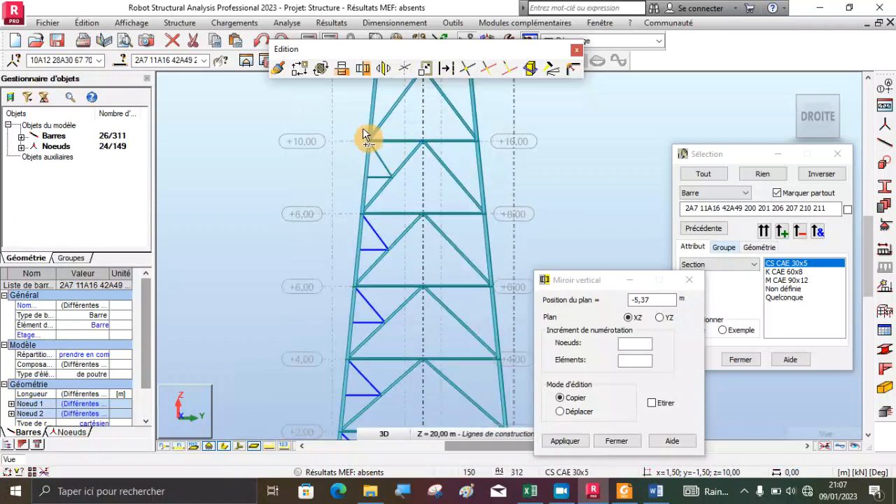
pyautogui.keyDown('ctrl'); pyautogui.moveTo(358, 133); pyautogui.dragTo(397, 188); pyautogui.keyUp('ctrl')
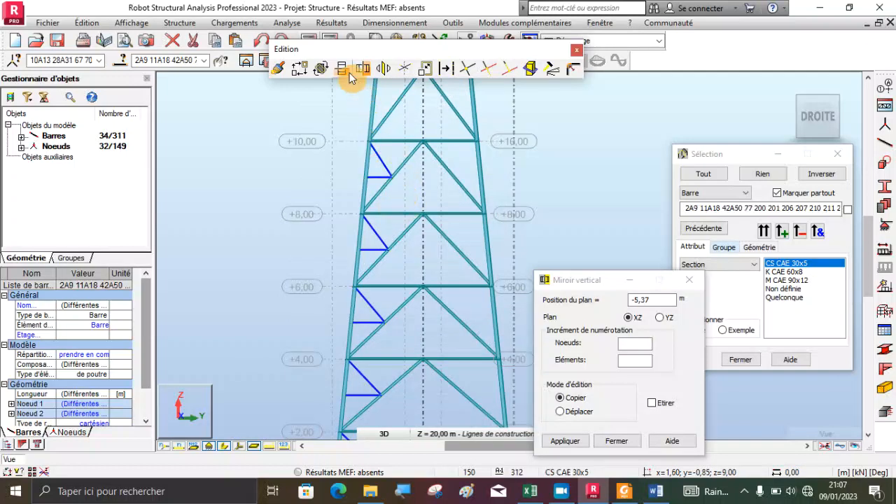
# - Try to mirror the selected bars as a copy about the vertical YZ plane at position 0,00
pyautogui.click(384, 70)
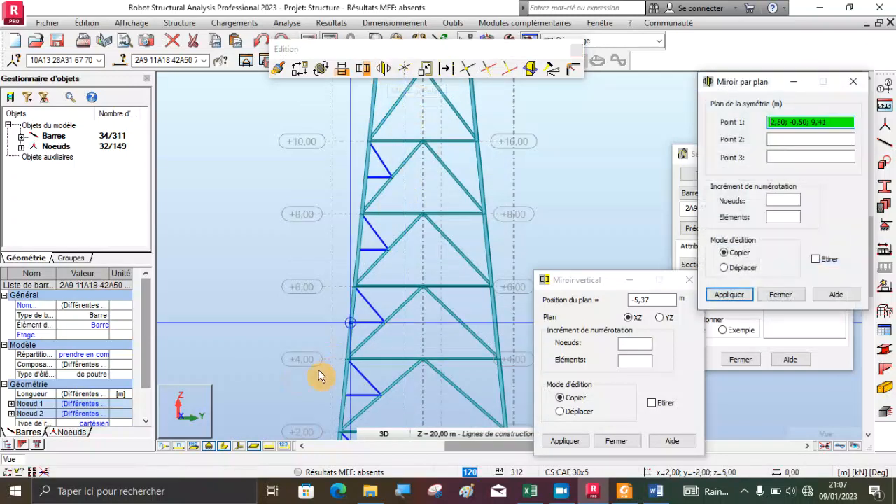
pyautogui.scroll(-1, 253, 304)
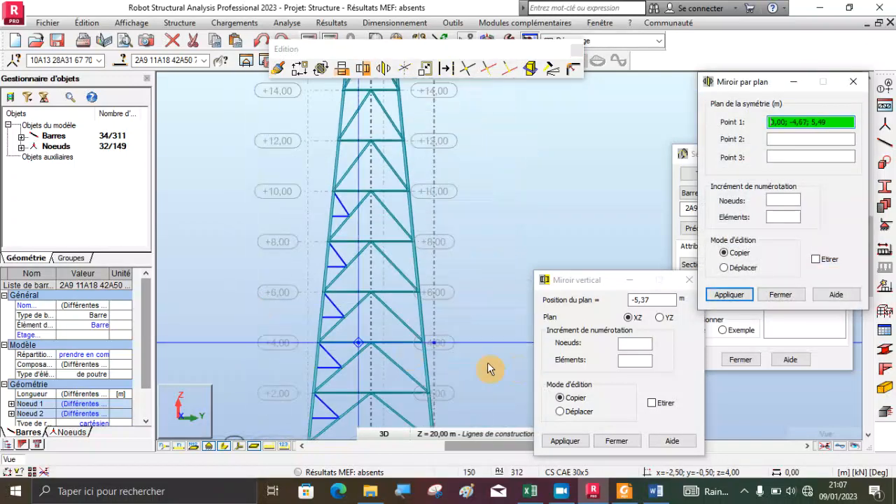
pyautogui.click(659, 319)
pyautogui.scroll(-1, 364, 200)
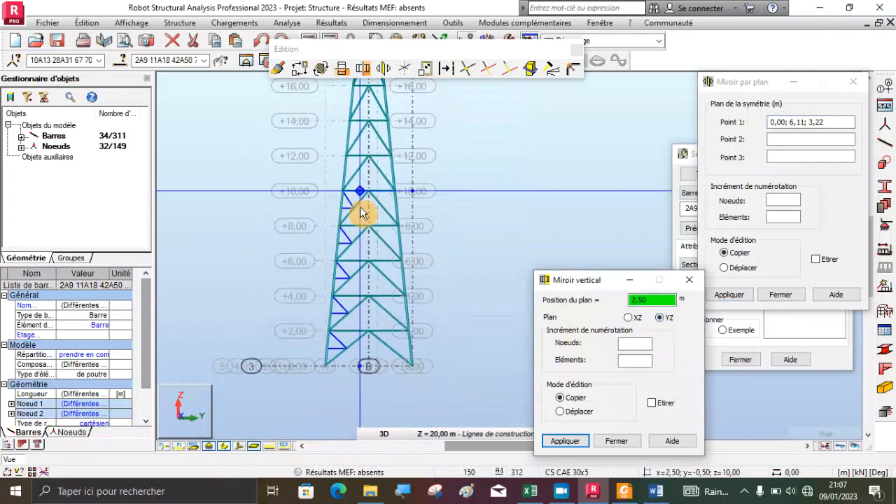
pyautogui.click(367, 366)
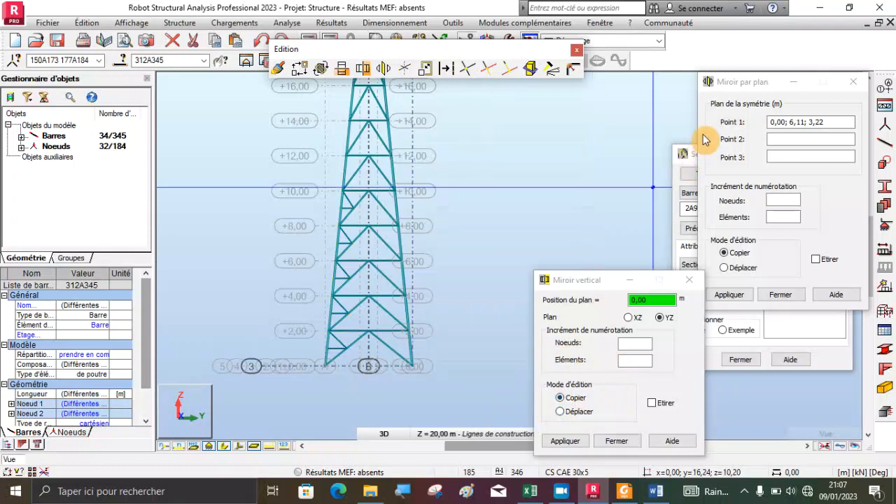
# - Close the three-point plane mirror dialog, check the mirrored bars in 3D and undo the mirror copy
pyautogui.moveTo(731, 89); pyautogui.dragTo(742, 155)
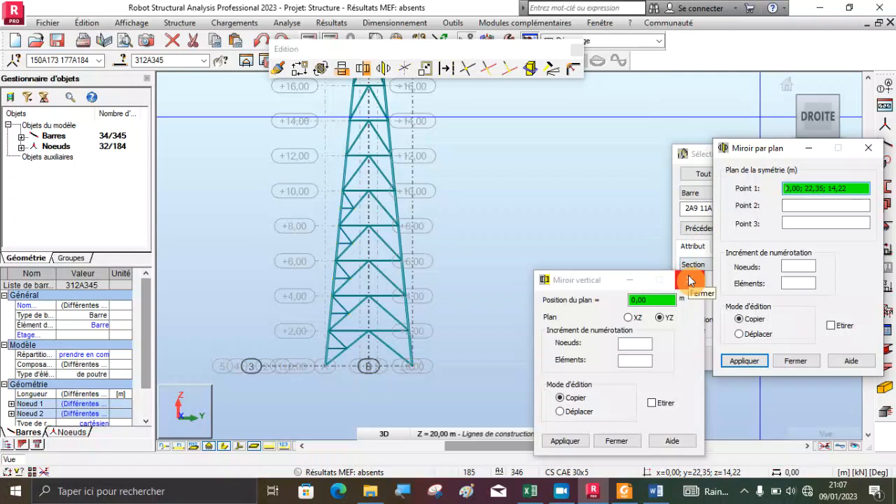
pyautogui.click(868, 148)
pyautogui.moveTo(789, 98)
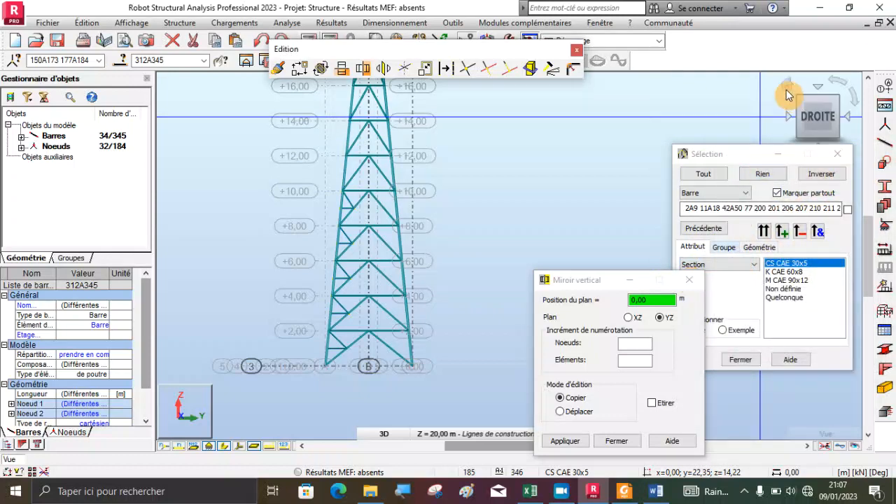
pyautogui.keyDown('shift'); pyautogui.moveTo(728, 106); pyautogui.dragTo(278, 202, button='middle'); pyautogui.keyUp('shift')
pyautogui.scroll(-3, 278, 202)
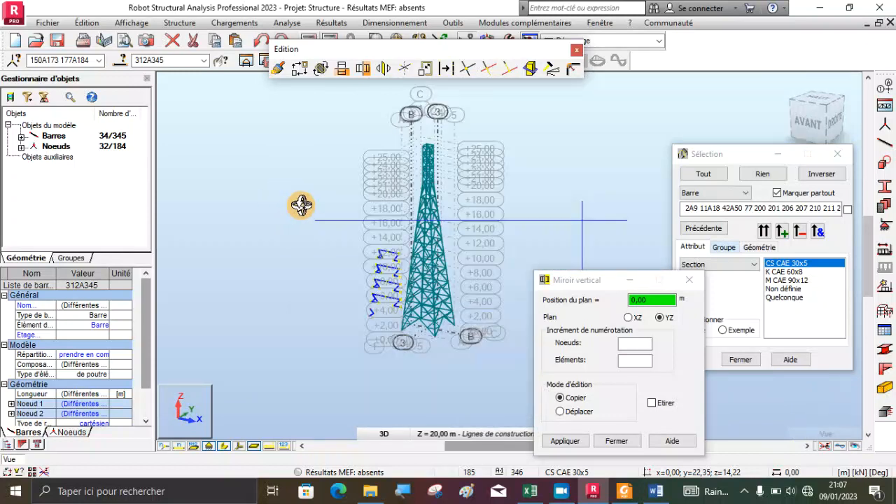
pyautogui.click(260, 39)
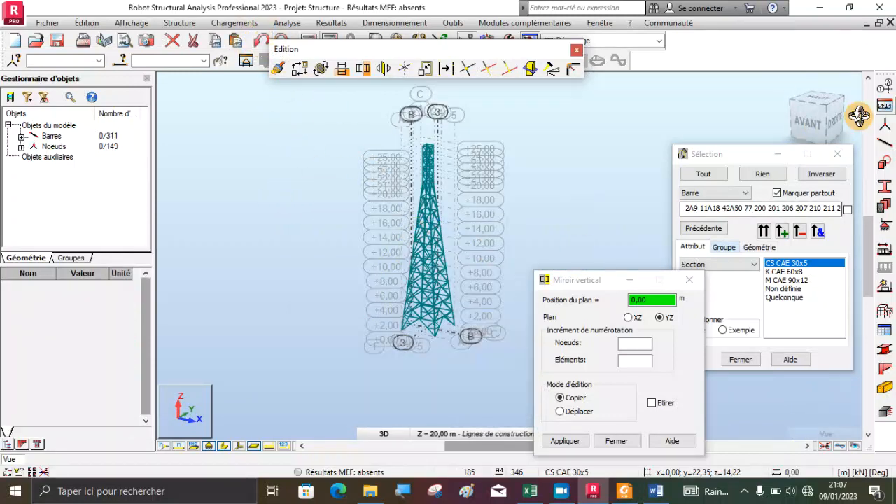
# - In the DROITE view, window-select the left half of the tower up to +10,00 and restrict the selection to CS CAE 30x5 bars
pyautogui.click(839, 128)
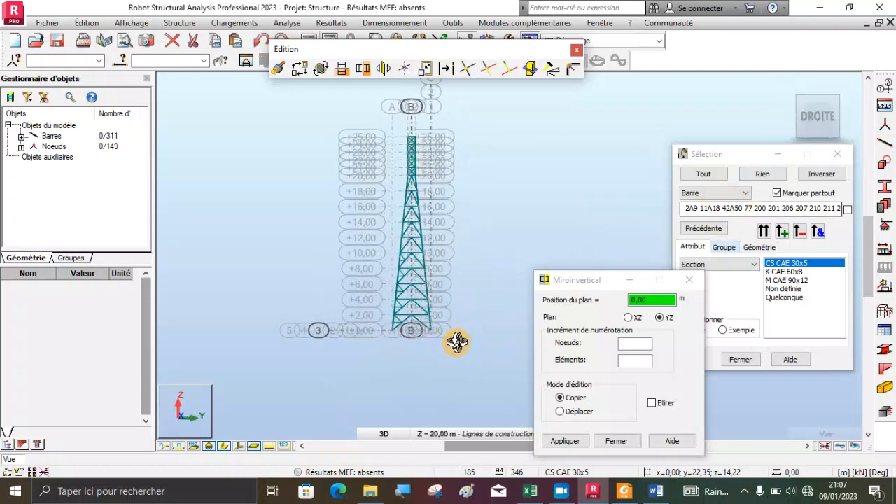
pyautogui.scroll(3, 411, 329)
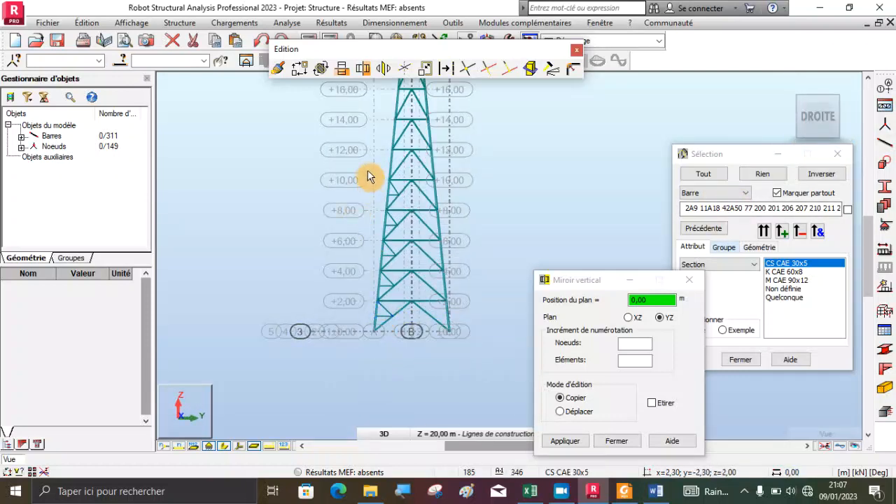
pyautogui.moveTo(341, 155); pyautogui.dragTo(415, 346)
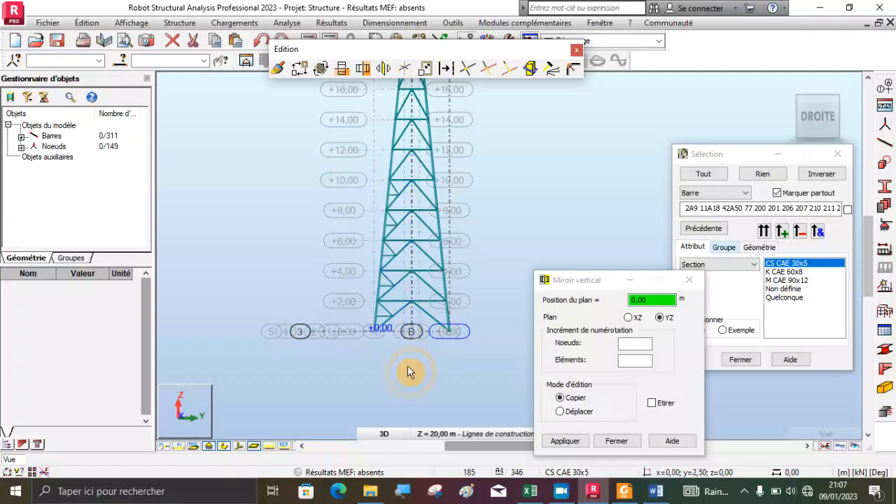
pyautogui.rightClick(403, 365)
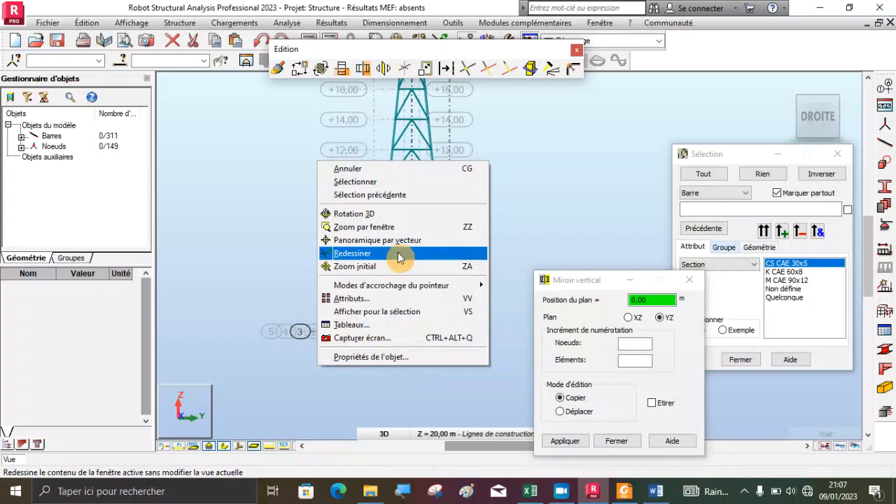
pyautogui.click(365, 180)
pyautogui.moveTo(318, 168); pyautogui.dragTo(424, 353)
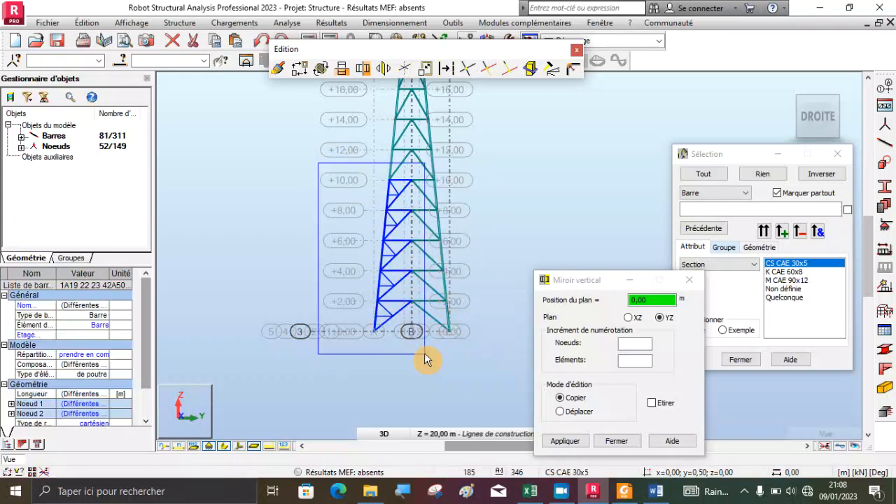
pyautogui.click(776, 265)
pyautogui.click(816, 234)
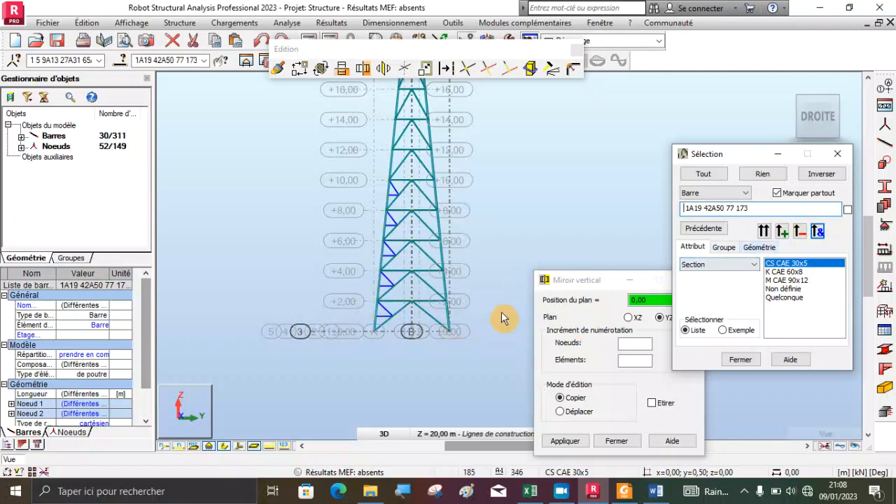
# - Mirror the selected CS CAE 30x5 bars as a copy about the vertical XZ plane at the tower's centre axis B
pyautogui.scroll(2, 492, 231)
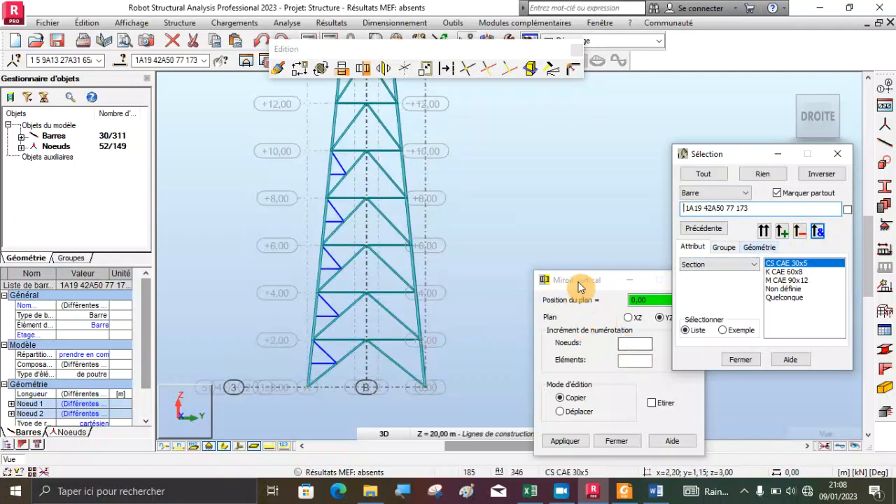
pyautogui.moveTo(578, 280); pyautogui.dragTo(536, 183)
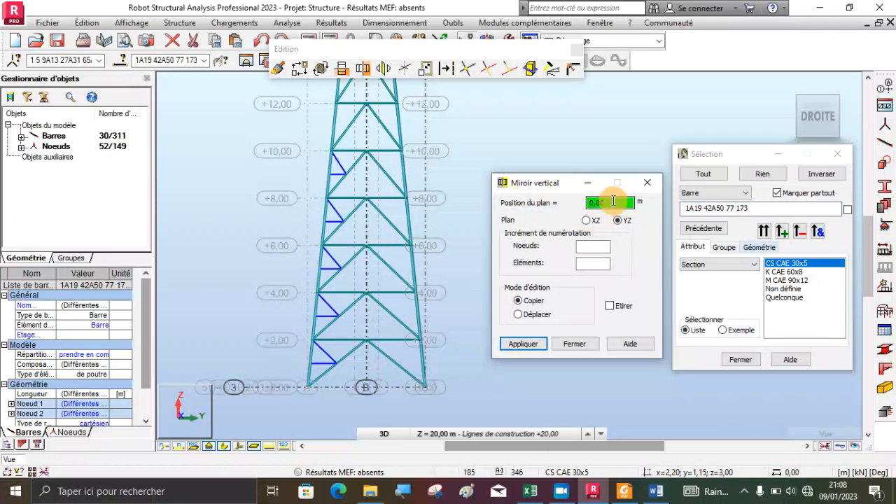
pyautogui.click(613, 202)
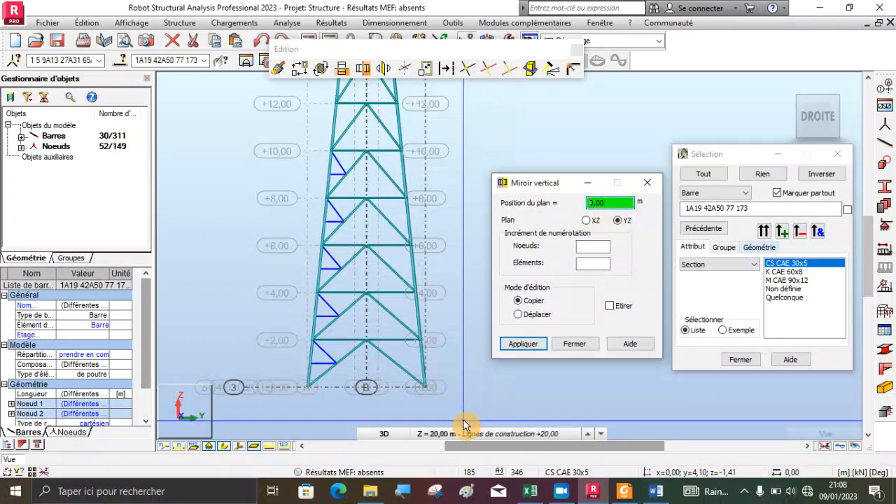
pyautogui.click(587, 221)
pyautogui.click(367, 388)
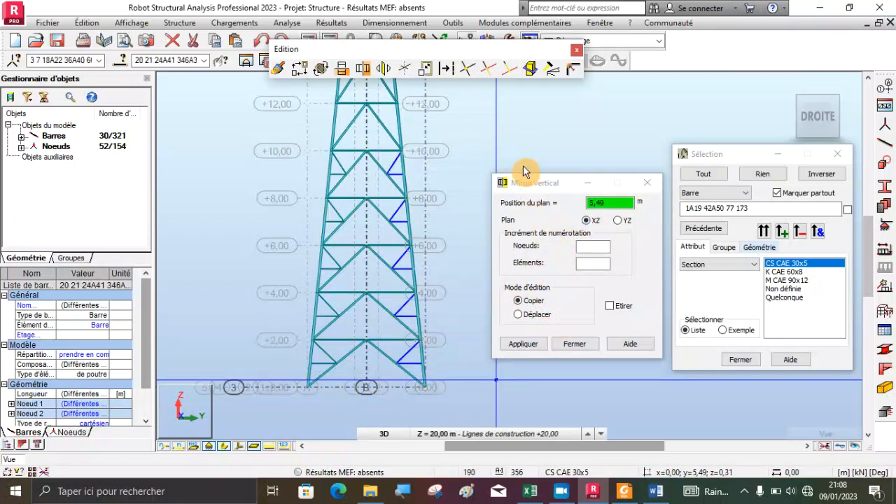
# - Add the left half of the tower up to +10,00 to the selection and restrict it to CS CAE 30x5 bars
pyautogui.rightClick(410, 129)
pyautogui.click(476, 159)
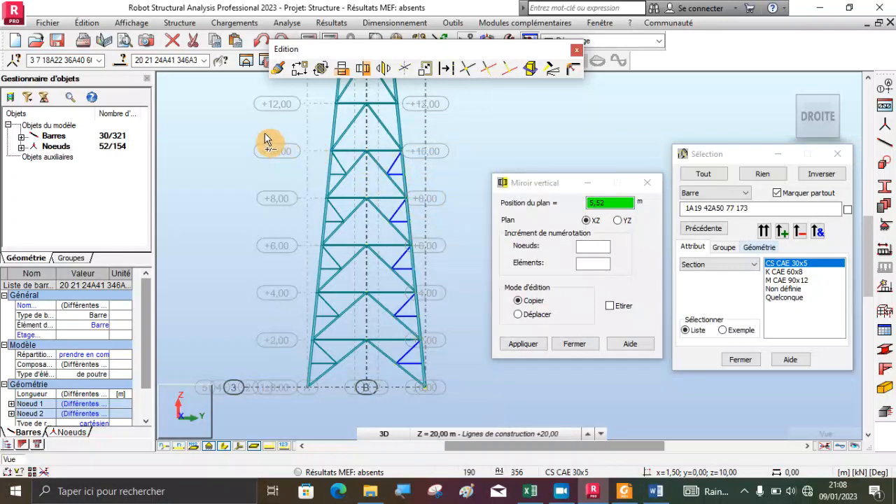
pyautogui.moveTo(343, 256); pyautogui.dragTo(366, 392)
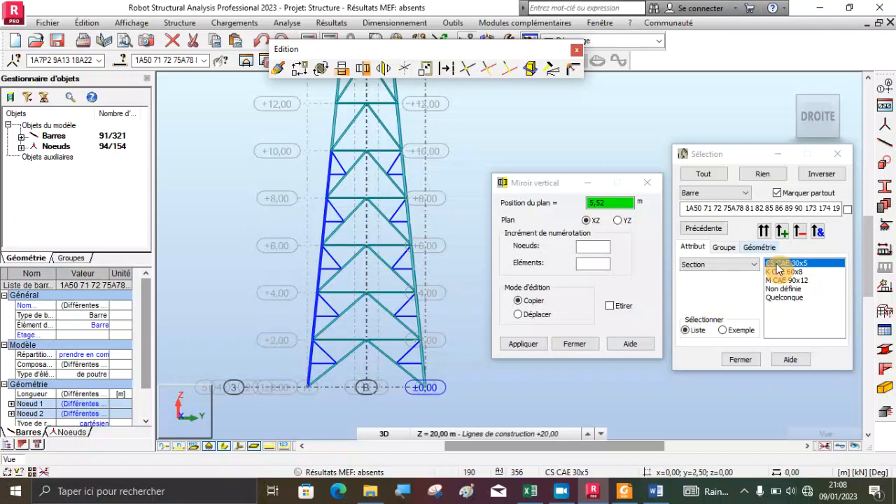
pyautogui.click(817, 231)
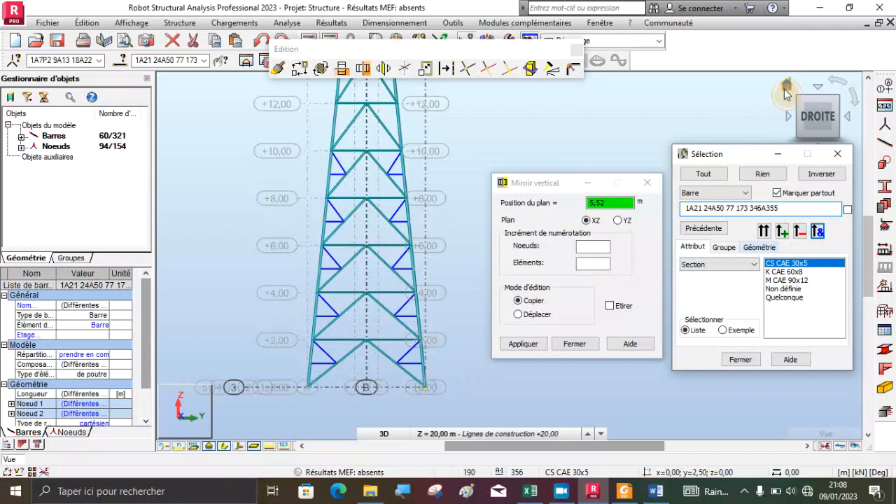
# - Close the vertical mirror dialog, examine the selected bracing in the 3D view and clear the selection
pyautogui.click(785, 90)
pyautogui.click(647, 183)
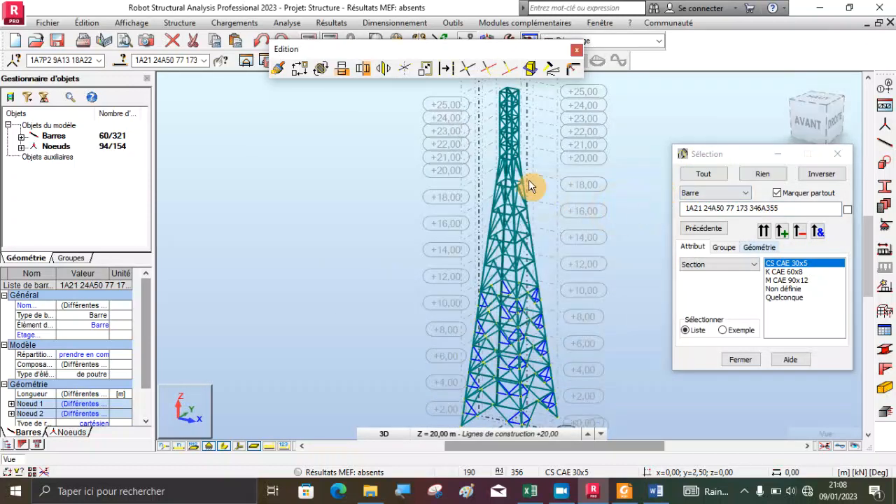
pyautogui.scroll(5, 533, 315)
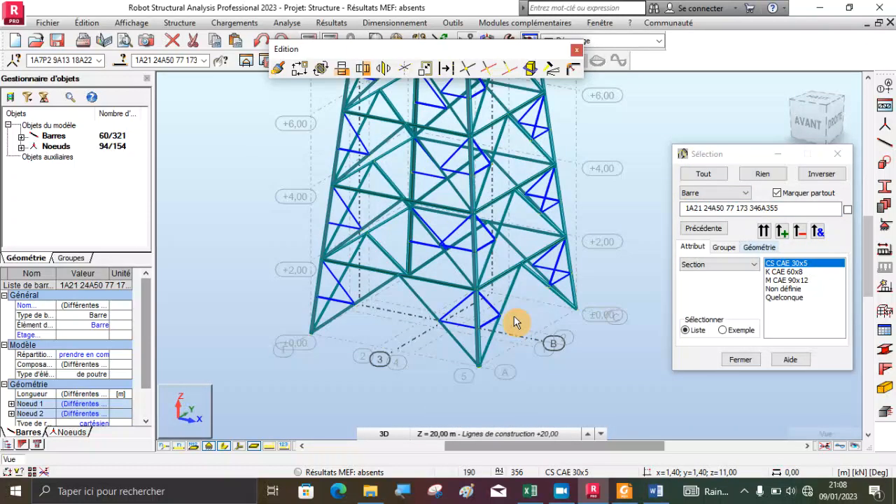
pyautogui.click(617, 155)
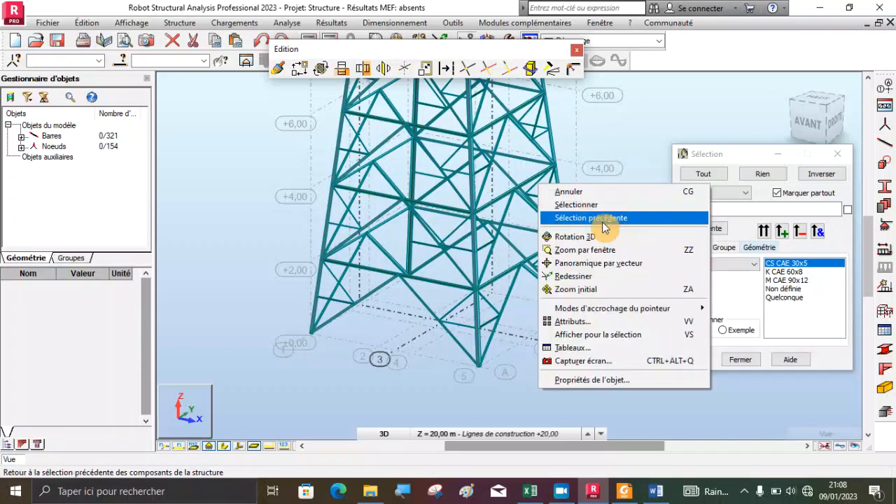
pyautogui.click(592, 217)
pyautogui.moveTo(596, 260); pyautogui.dragTo(553, 290)
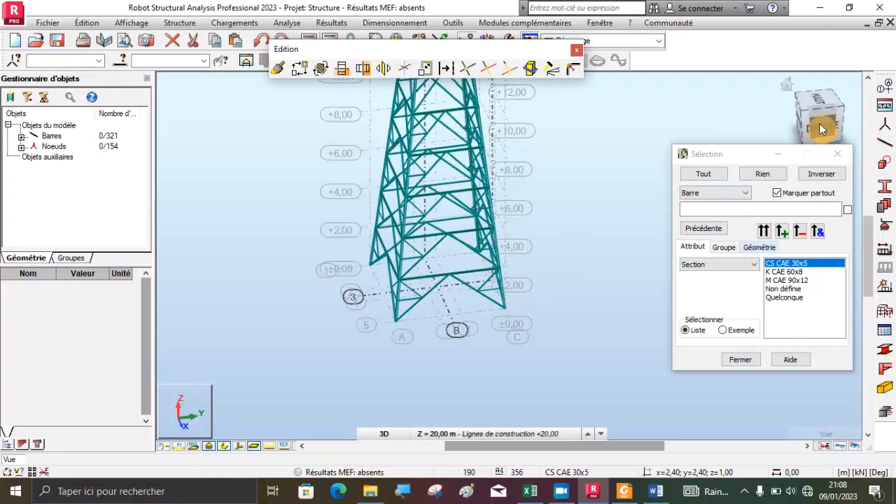
# - In the DROITE view, window-select the bars of the lowest panel, check them in 3D and clear the selection
pyautogui.click(824, 126)
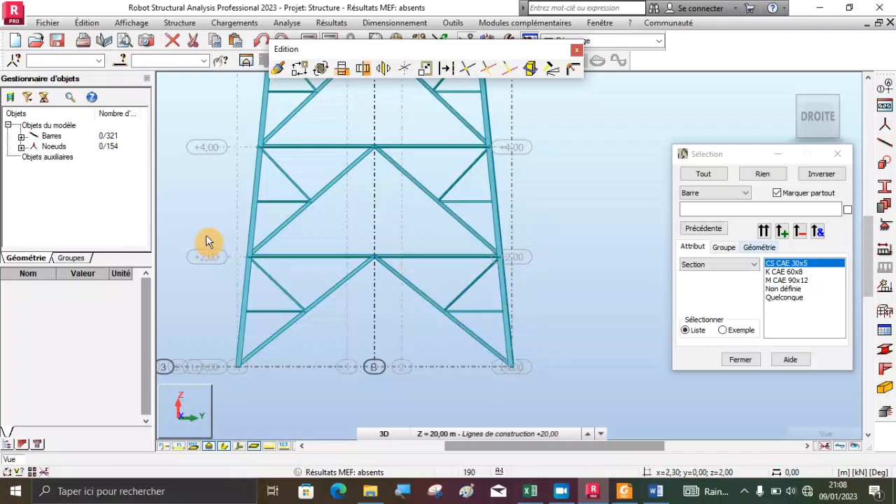
pyautogui.moveTo(212, 236); pyautogui.dragTo(549, 333)
pyautogui.rightClick(564, 187)
pyautogui.click(568, 234)
pyautogui.moveTo(569, 234); pyautogui.dragTo(495, 298)
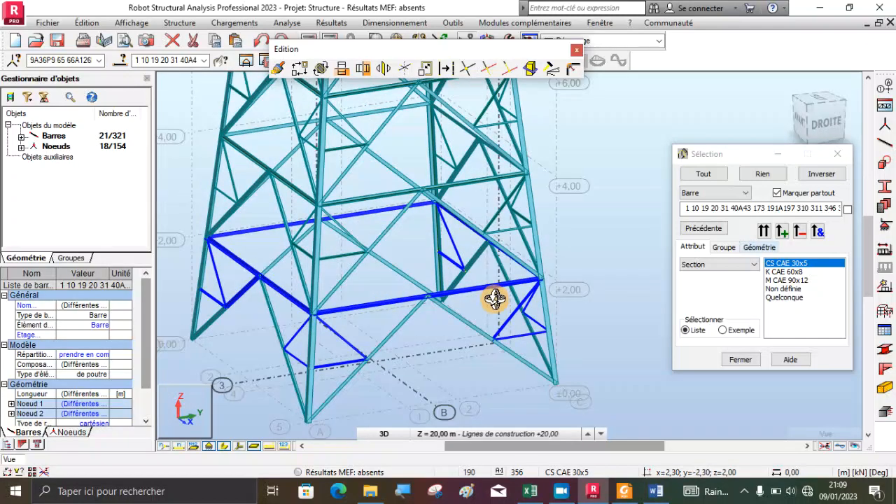
pyautogui.press('Escape')
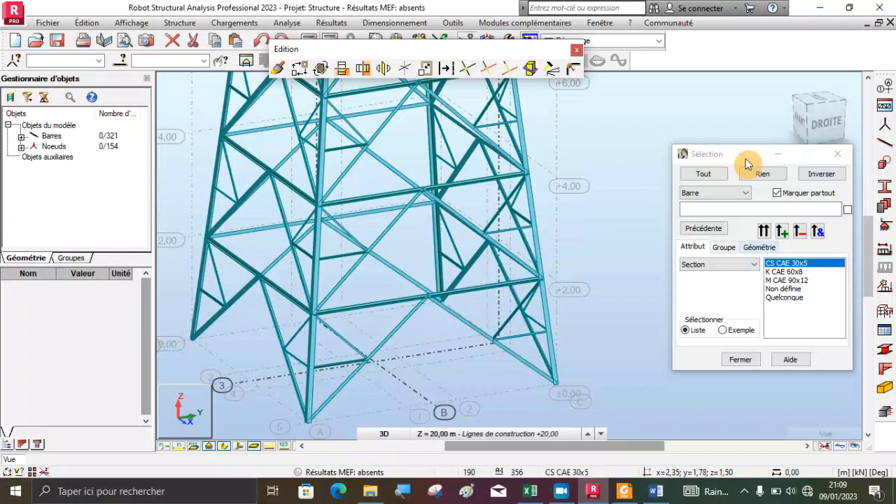
# - Rotate the tower in 3D and select the four CS CAE 30x5 bracing bars in the DROITE face's lowest panel
pyautogui.click(832, 137)
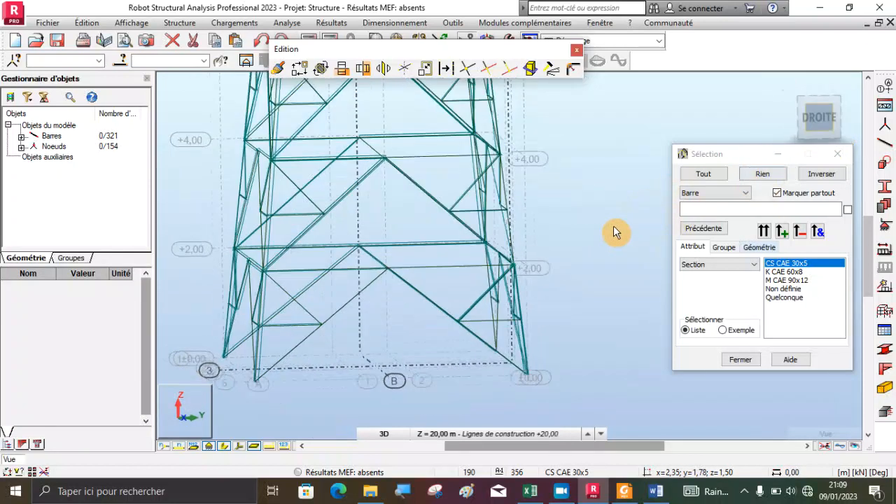
pyautogui.rightClick(573, 196)
pyautogui.click(557, 247)
pyautogui.moveTo(558, 252); pyautogui.dragTo(588, 294)
pyautogui.rightClick(516, 173)
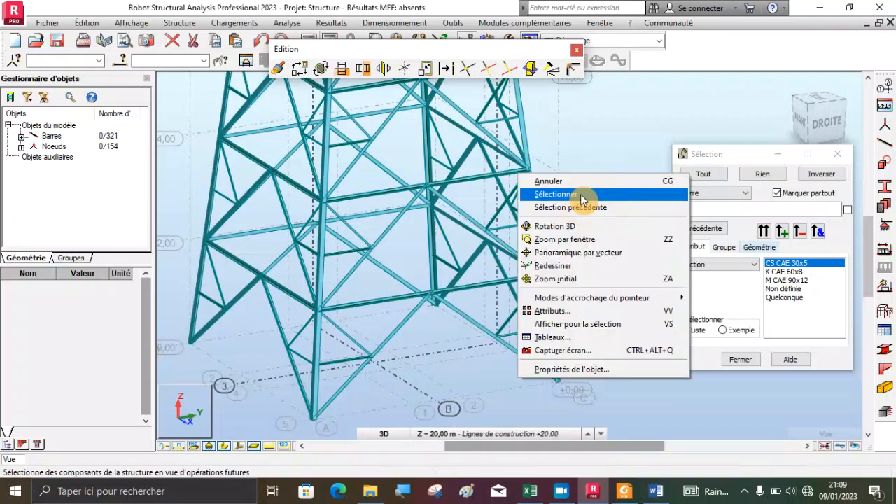
pyautogui.click(560, 194)
pyautogui.click(513, 340)
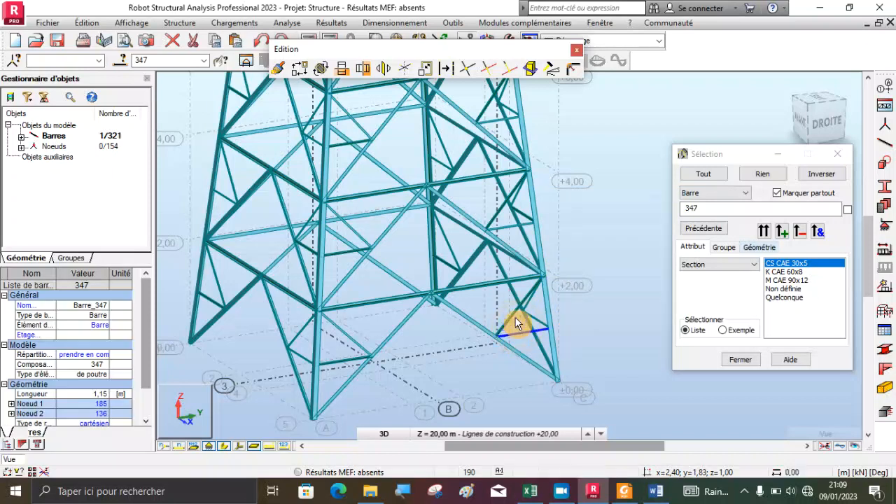
pyautogui.keyDown('ctrl'); pyautogui.click(512, 316); pyautogui.keyUp('ctrl')
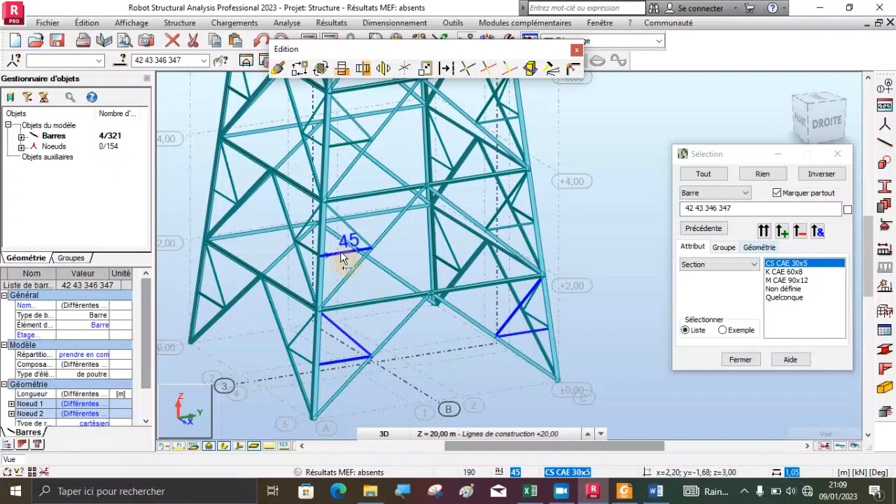
# - Add the DROITE face's CS CAE 30x5 bracing bars between +2,00 and +6,00 to the selection
pyautogui.keyDown('ctrl'); pyautogui.click(500, 215); pyautogui.keyUp('ctrl')
pyautogui.scroll(3, 497, 213)
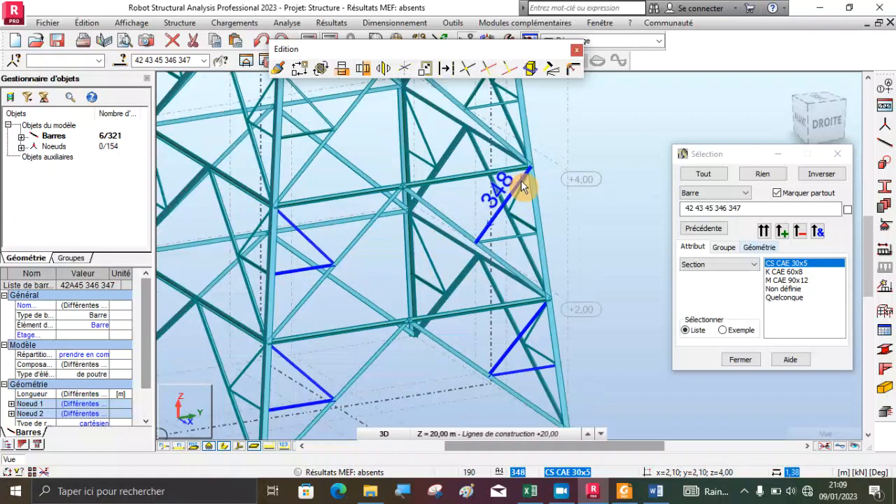
pyautogui.keyDown('ctrl'); pyautogui.click(497, 250); pyautogui.keyUp('ctrl')
pyautogui.scroll(-3, 395, 331)
pyautogui.scroll(3, 322, 196)
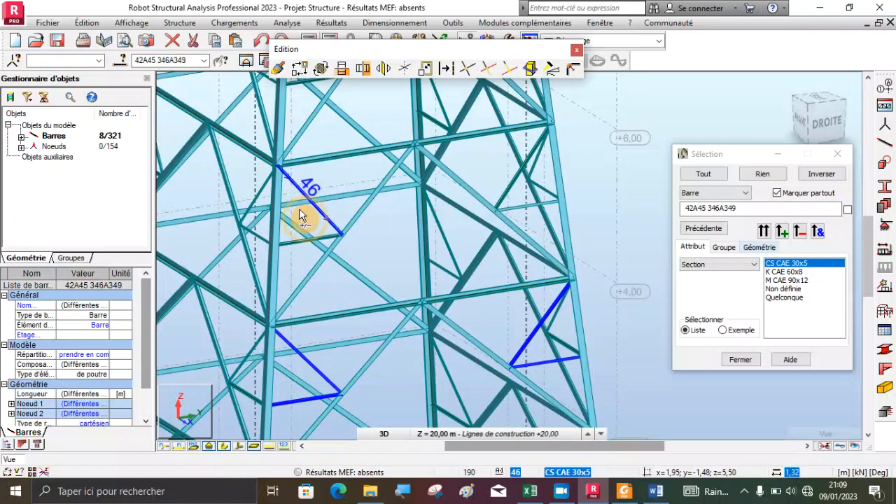
pyautogui.keyDown('ctrl'); pyautogui.click(300, 212); pyautogui.keyUp('ctrl')
pyautogui.keyDown('ctrl'); pyautogui.click(296, 241); pyautogui.keyUp('ctrl')
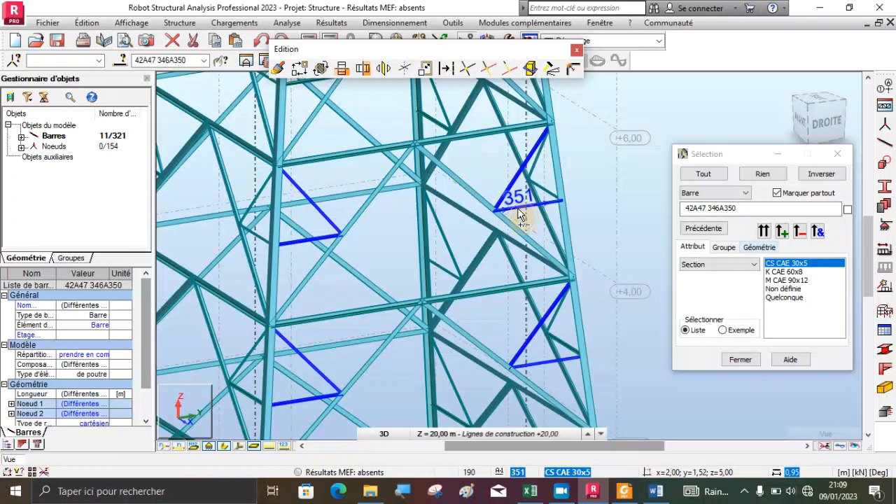
# - Extend the selection with the DROITE face's CS CAE 30x5 bracing bars on both sides between +6,00 and +10,00
pyautogui.scroll(-4, 379, 301)
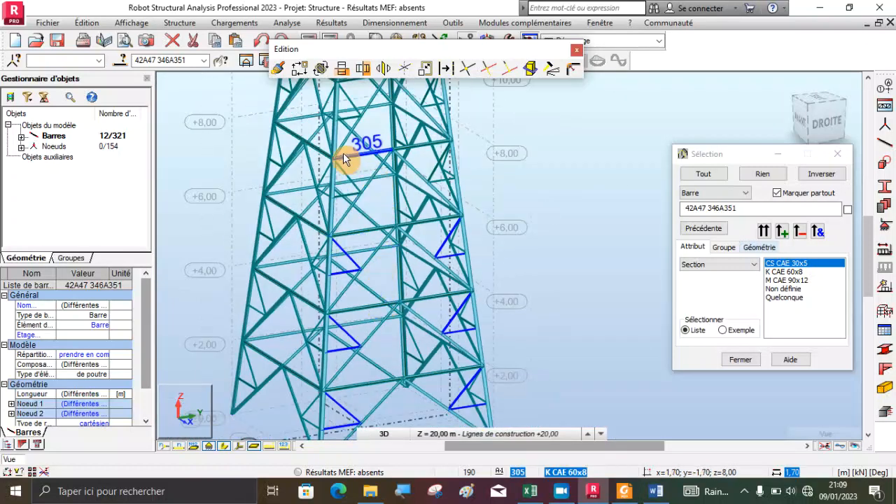
pyautogui.scroll(2, 343, 161)
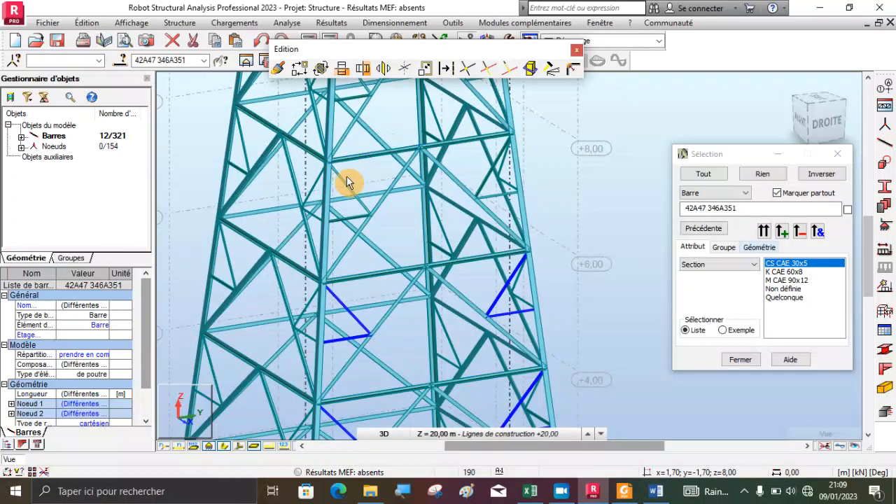
pyautogui.click(354, 217)
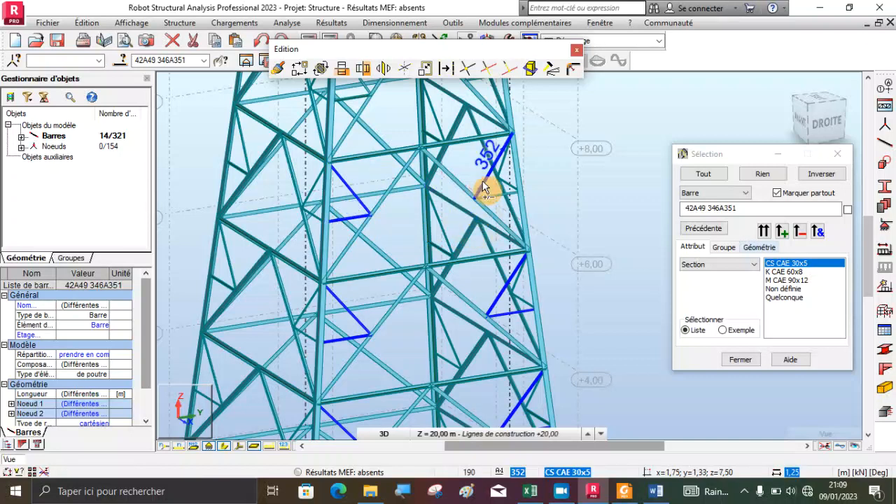
pyautogui.click(424, 244)
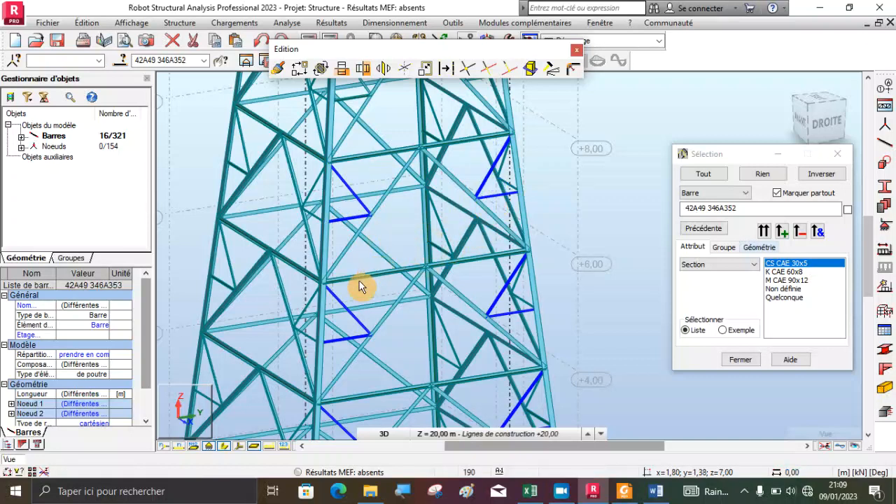
pyautogui.scroll(-2, 366, 206)
pyautogui.scroll(3, 350, 155)
pyautogui.scroll(2, 350, 155)
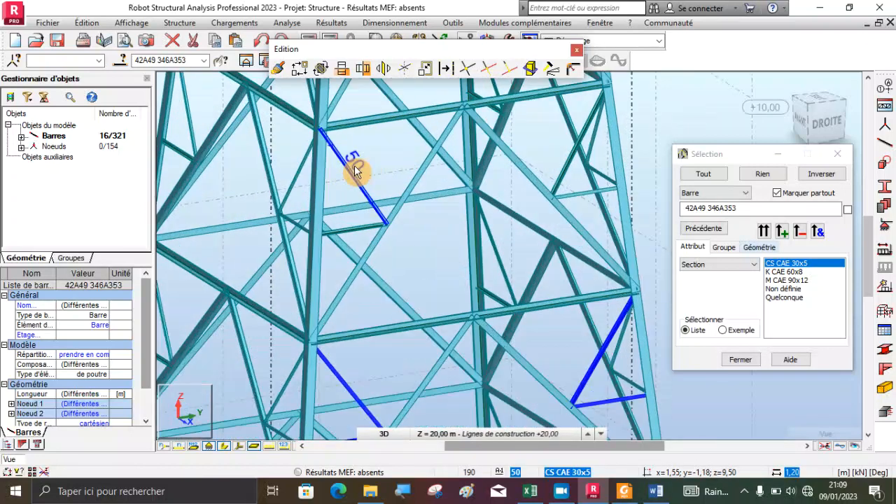
pyautogui.click(368, 210)
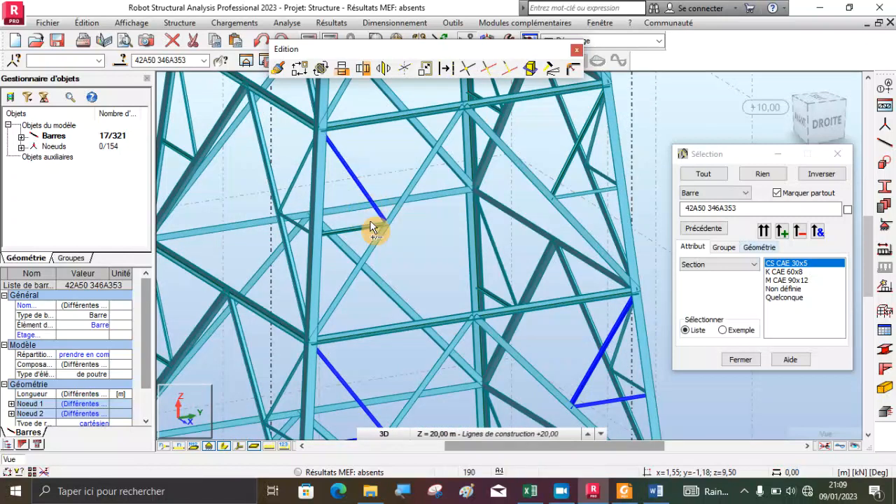
pyautogui.click(363, 224)
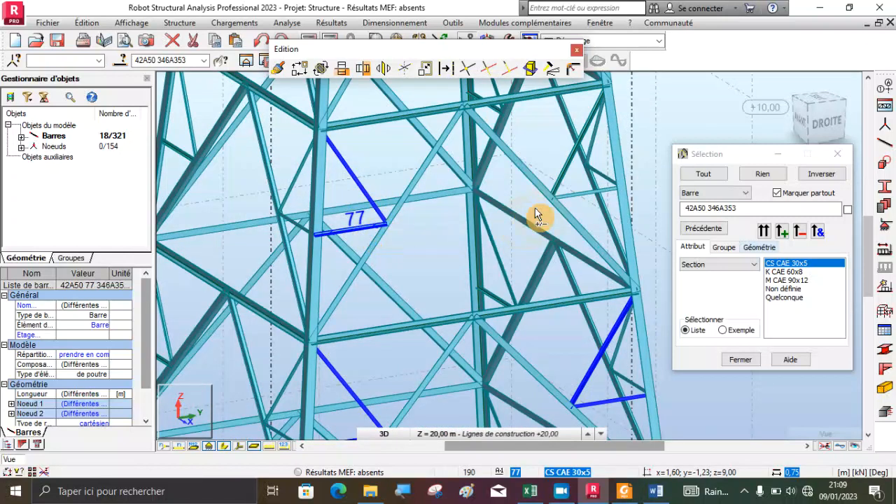
pyautogui.click(566, 172)
pyautogui.click(572, 194)
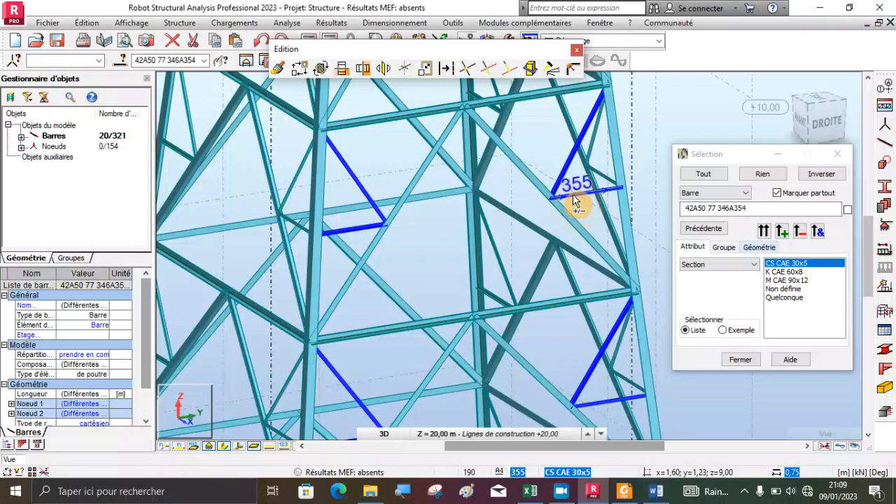
# - Mirror-copy the selected CS CAE 30x5 bracing bars about the vertical YZ plane at 0,00 m to the opposite face and clear the selection
pyautogui.scroll(-5, 479, 219)
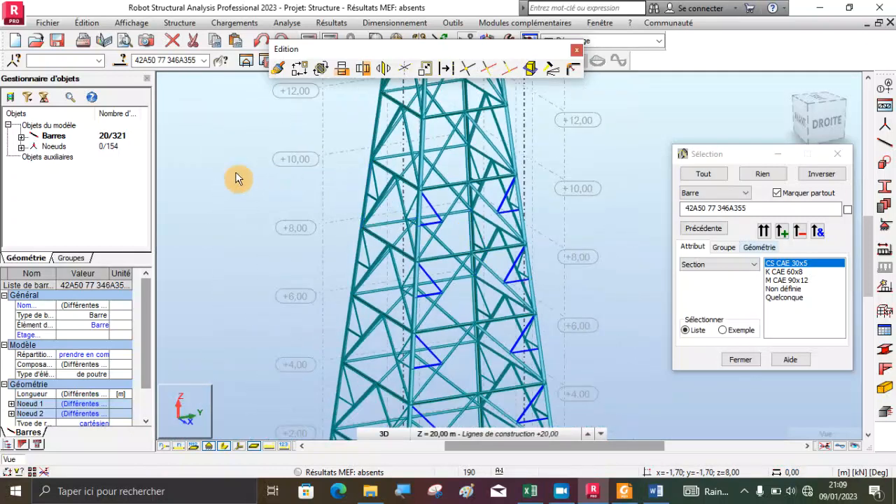
pyautogui.rightClick(154, 176)
pyautogui.click(215, 228)
pyautogui.moveTo(430, 276); pyautogui.dragTo(498, 213)
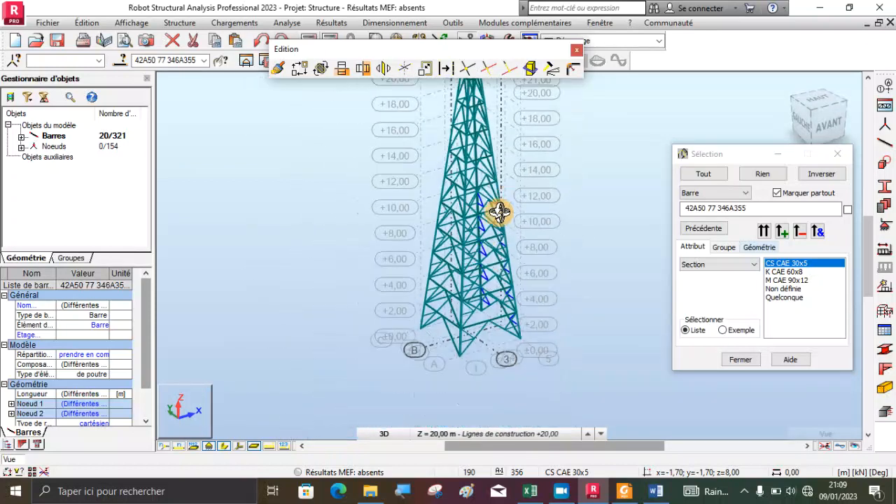
pyautogui.moveTo(476, 327)
pyautogui.mouseDown()
pyautogui.moveTo(460, 320)
pyautogui.moveTo(481, 336)
pyautogui.mouseUp()
pyautogui.scroll(4, 481, 344)
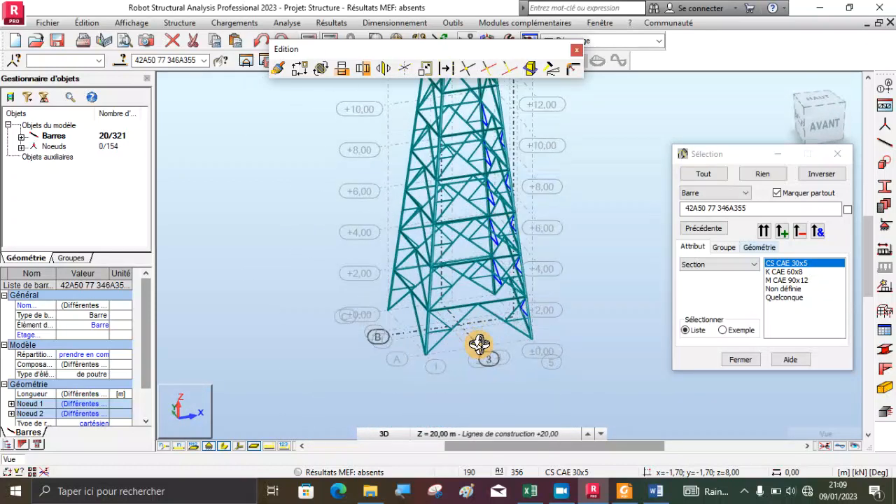
pyautogui.click(364, 70)
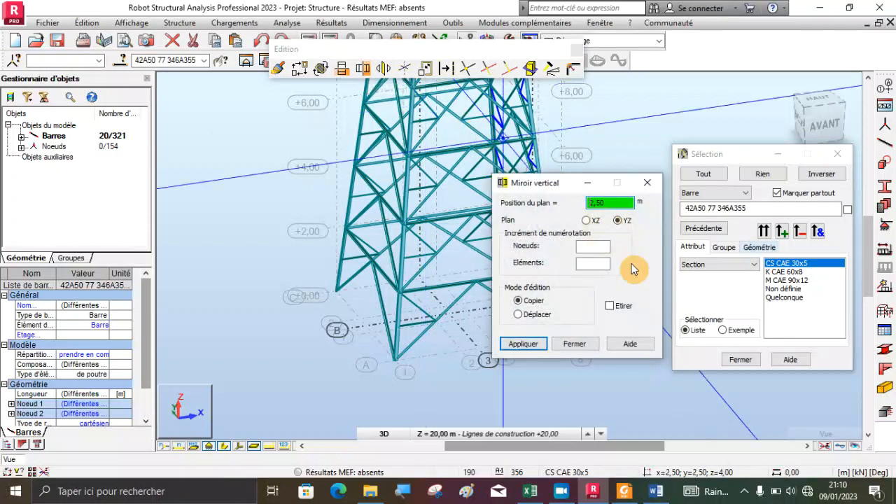
pyautogui.scroll(-2, 266, 293)
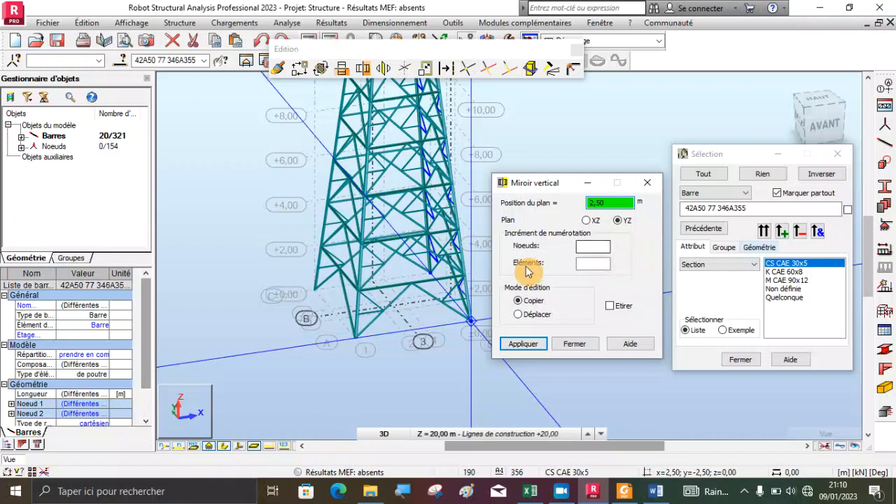
pyautogui.scroll(4, 436, 324)
pyautogui.scroll(1, 389, 309)
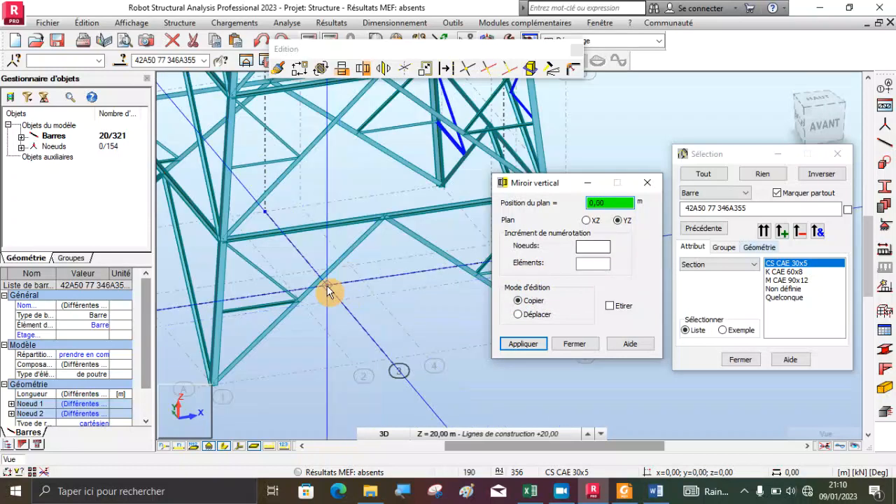
pyautogui.click(327, 289)
pyautogui.scroll(-3, 371, 290)
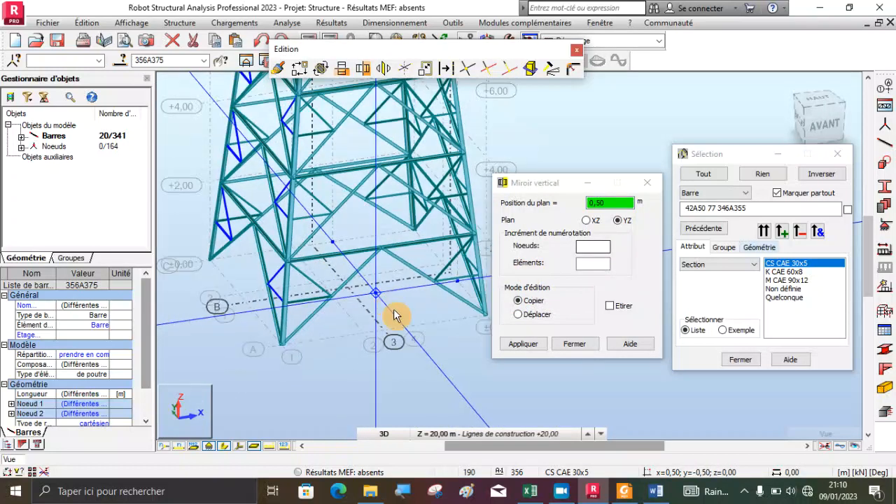
pyautogui.click(572, 345)
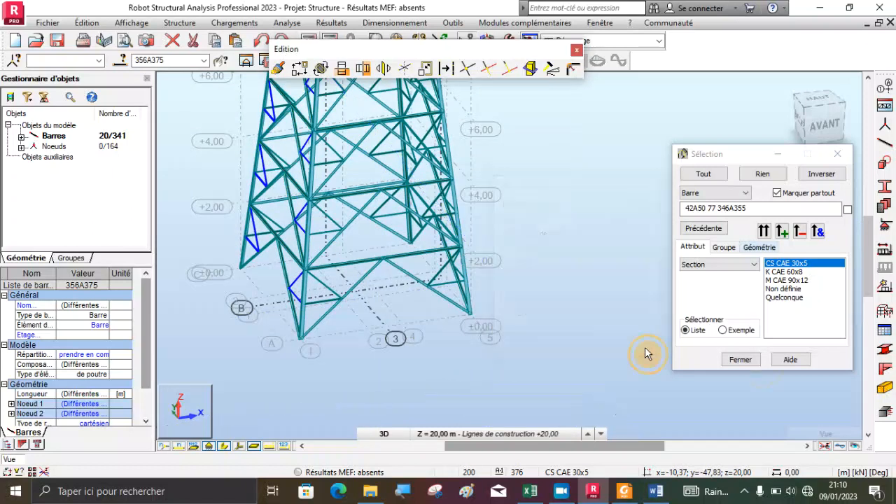
pyautogui.click(739, 360)
pyautogui.click(516, 250)
# - Examine the tower's bracing in the AVANT and DROITE views and in 3D, down to the base panels
pyautogui.scroll(-3, 543, 355)
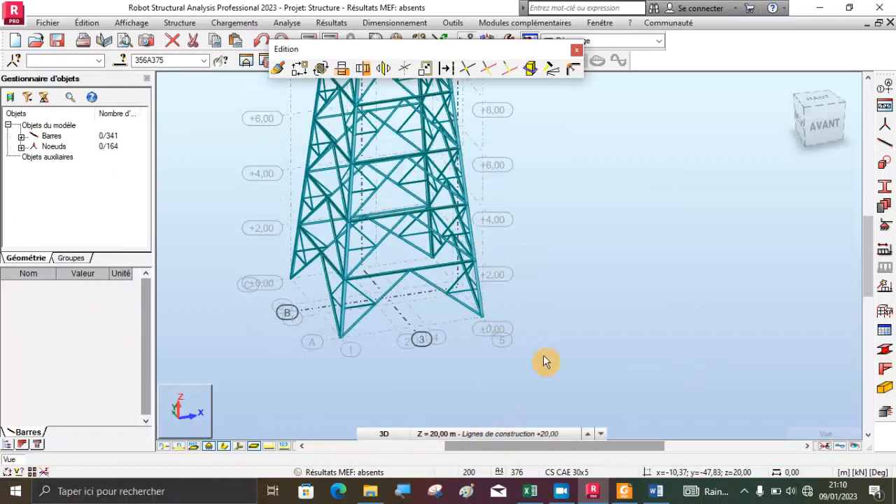
pyautogui.scroll(-3, 516, 341)
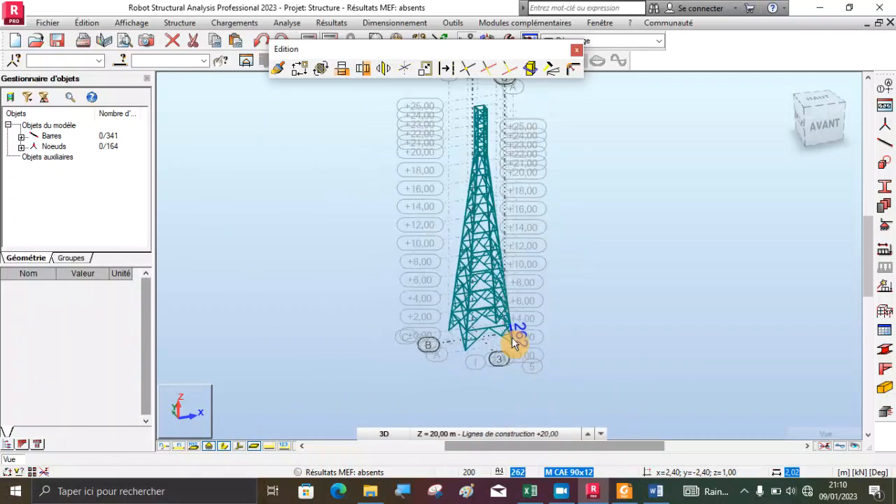
pyautogui.click(833, 124)
pyautogui.scroll(2, 519, 216)
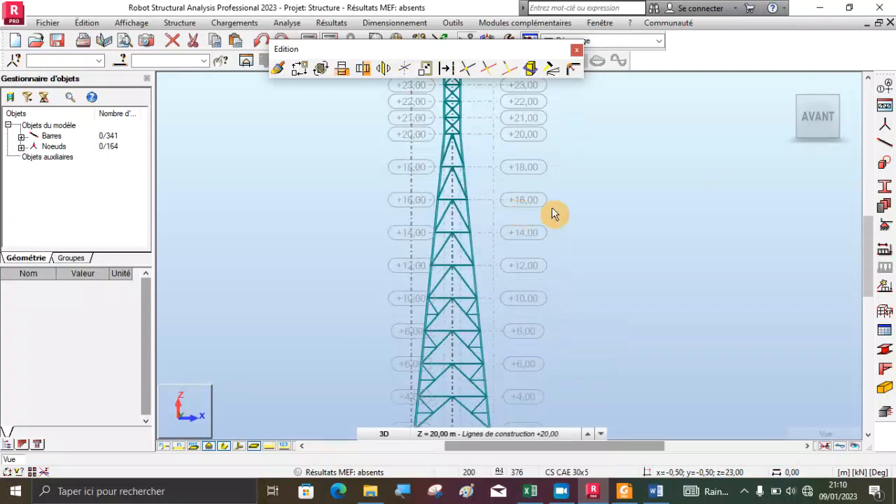
pyautogui.click(849, 119)
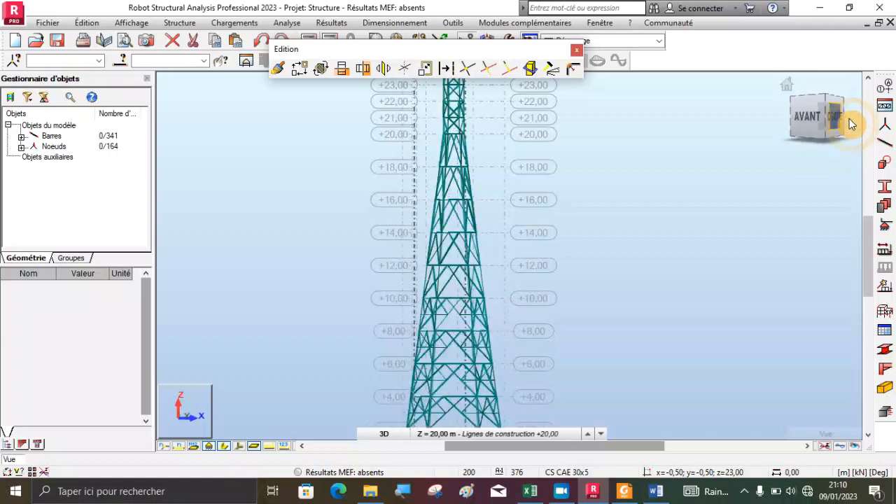
pyautogui.click(848, 122)
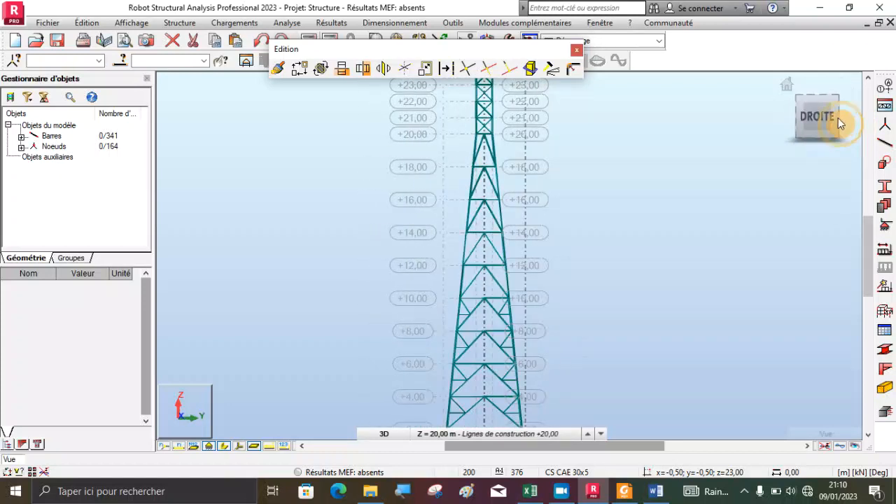
pyautogui.moveTo(789, 95); pyautogui.dragTo(617, 169)
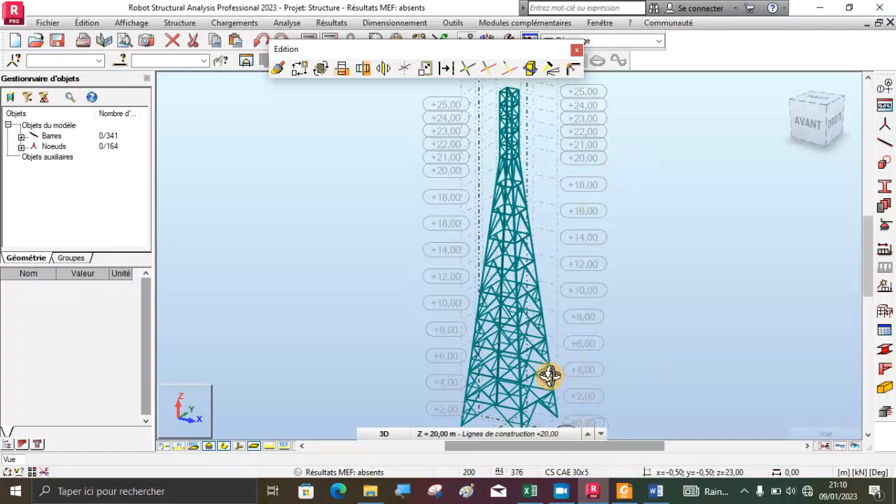
pyautogui.scroll(6, 549, 376)
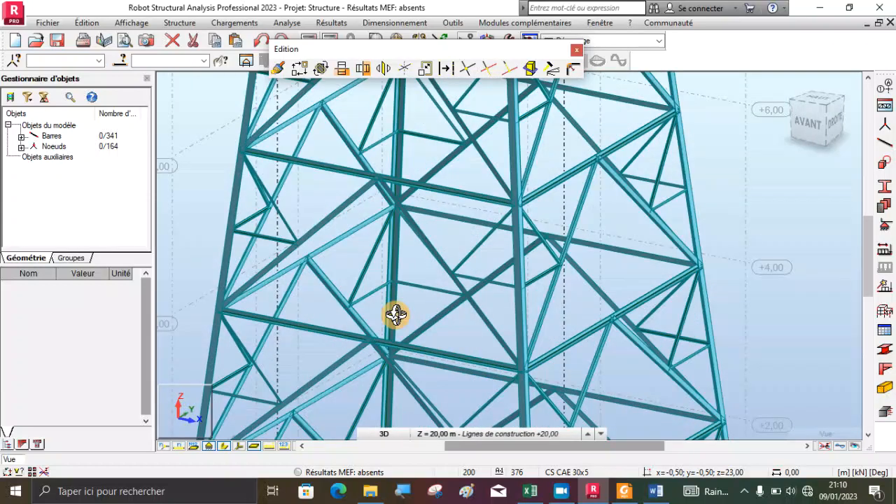
pyautogui.scroll(-8, 485, 288)
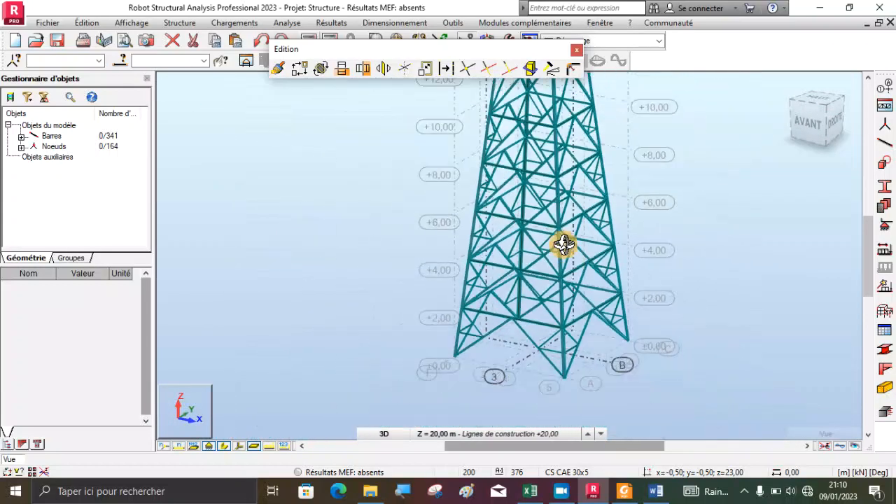
pyautogui.scroll(2, 569, 391)
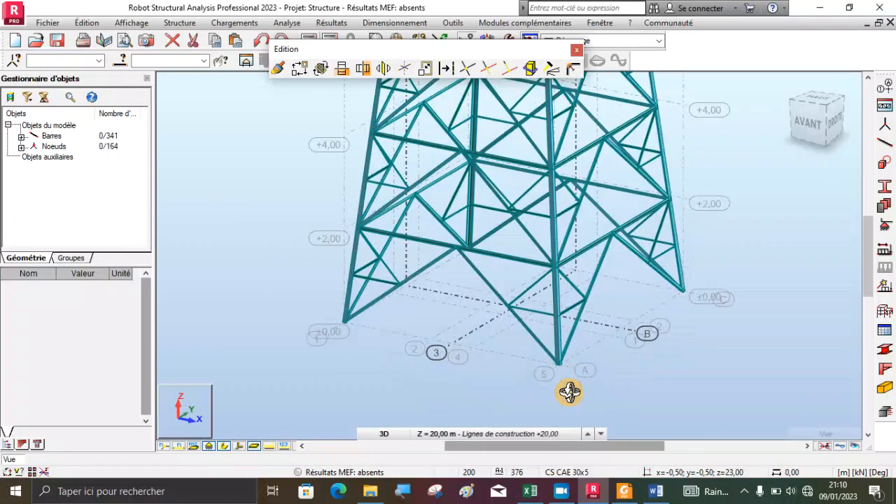
# - Set the active level to Z = 0,00 m - Base and switch to the XY plan view
pyautogui.click(448, 434)
pyautogui.click(456, 423)
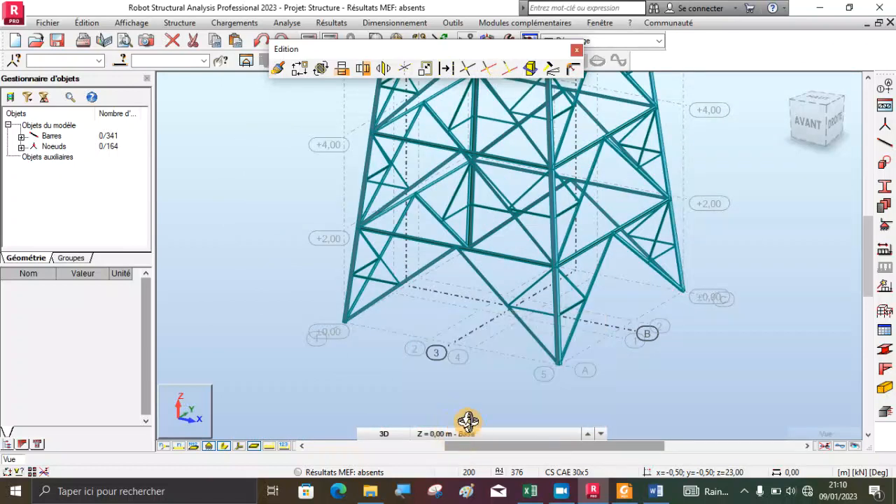
pyautogui.scroll(3, 558, 362)
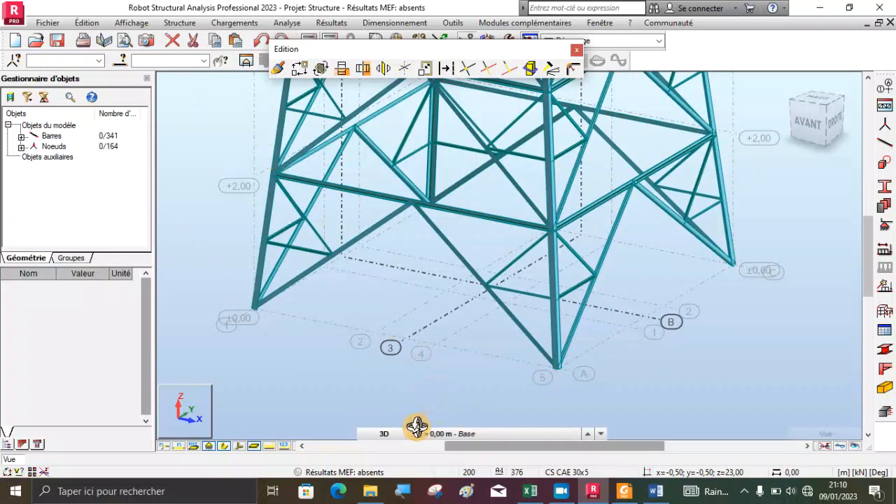
pyautogui.click(392, 435)
pyautogui.click(385, 407)
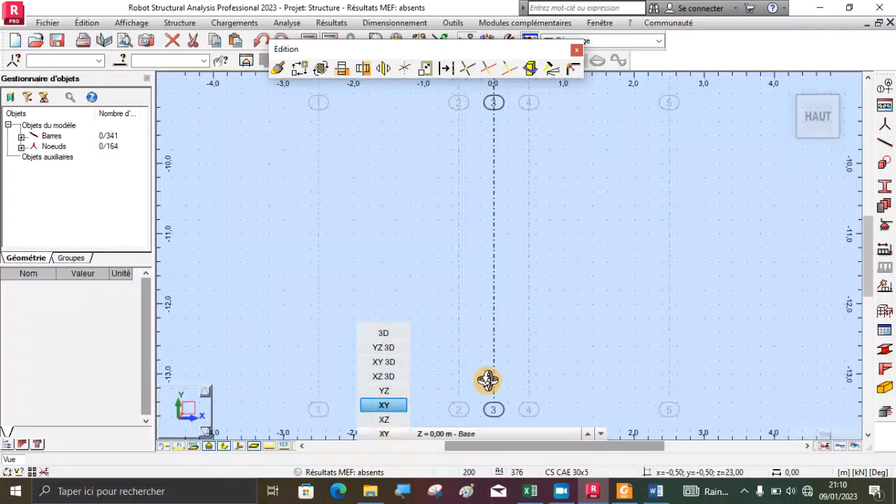
pyautogui.scroll(-5, 472, 296)
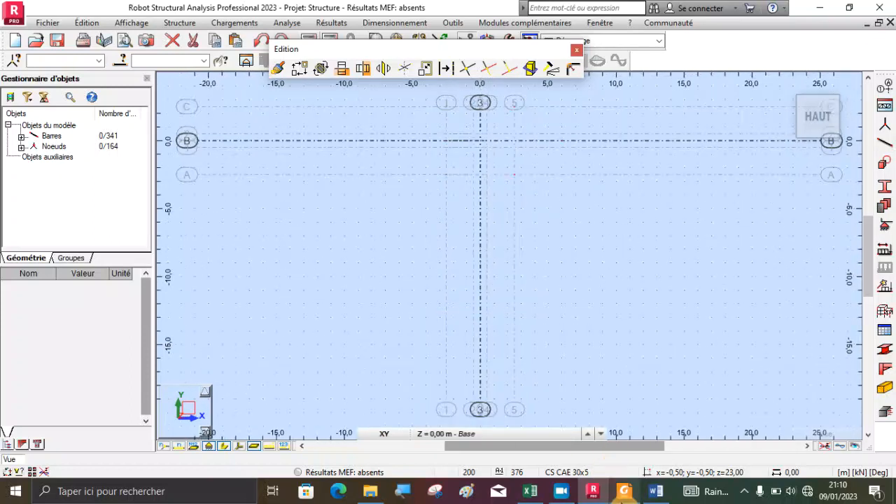
# - Check the foot of the tower in the PYLONE.pdf drawing in Foxit PDF Reader and return to the Robot model
pyautogui.click(623, 491)
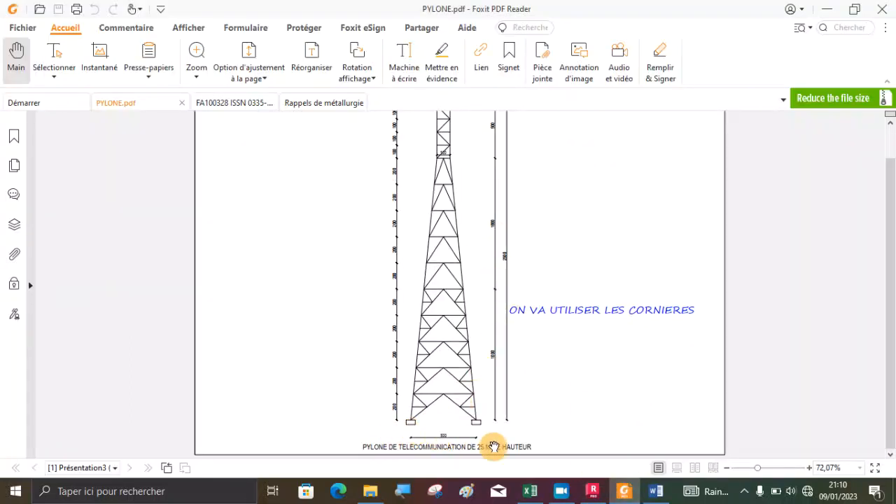
pyautogui.click(596, 494)
pyautogui.click(508, 434)
# - Assign Encastrement supports to the four base nodes at the intersections of axes 1 and 5 with A and C
pyautogui.scroll(4, 518, 210)
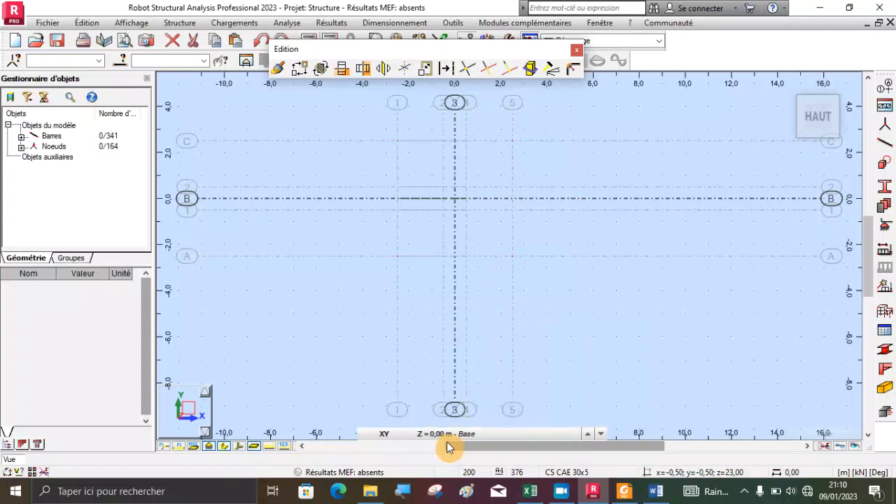
pyautogui.click(885, 231)
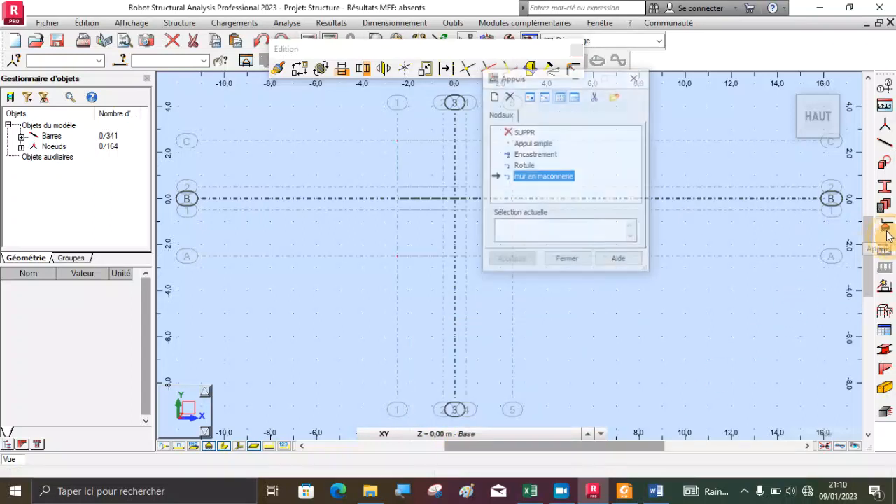
pyautogui.click(536, 156)
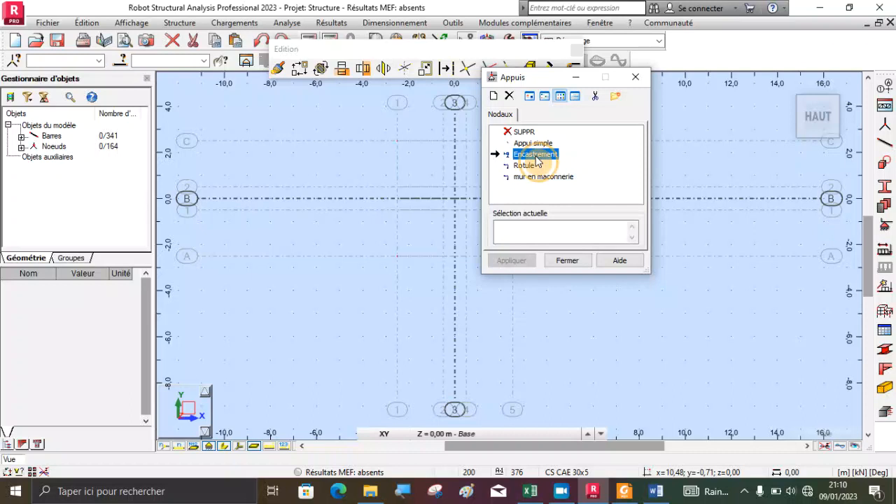
pyautogui.click(511, 240)
pyautogui.scroll(-2, 266, 315)
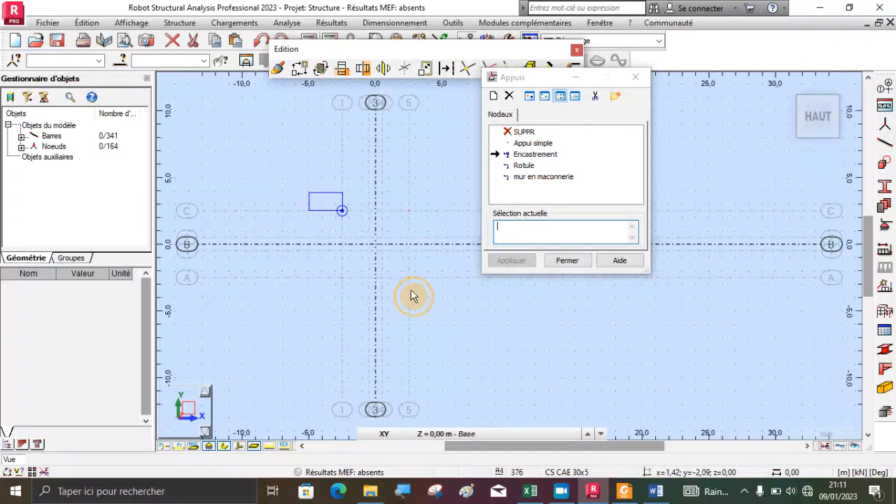
pyautogui.moveTo(412, 295); pyautogui.dragTo(422, 304)
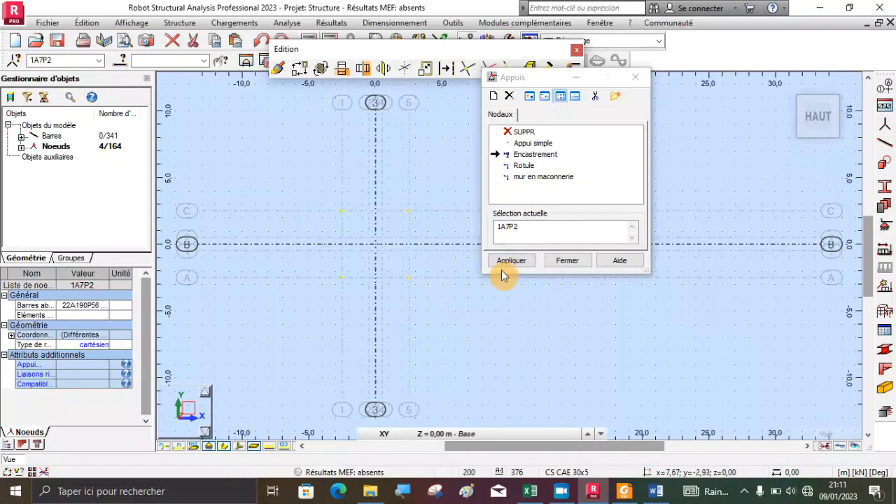
pyautogui.click(504, 267)
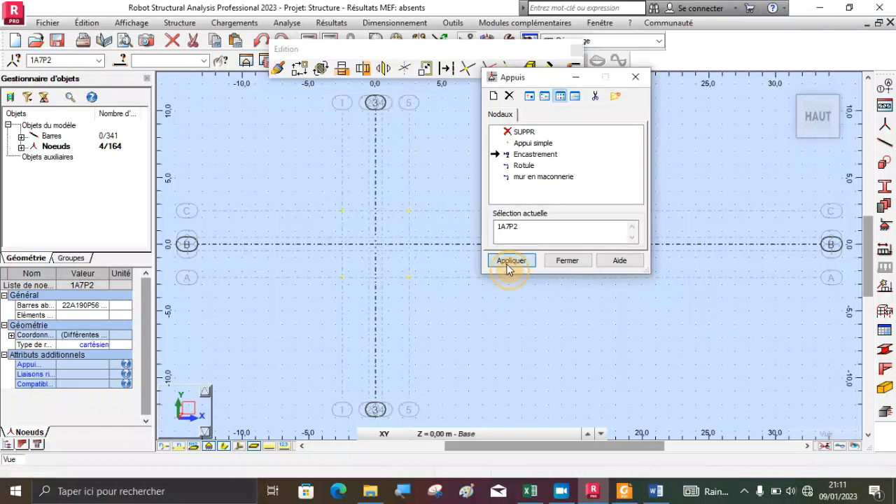
pyautogui.click(567, 260)
# - Display the tower in 3D again and close the Edition toolbar
pyautogui.moveTo(787, 85); pyautogui.dragTo(567, 260)
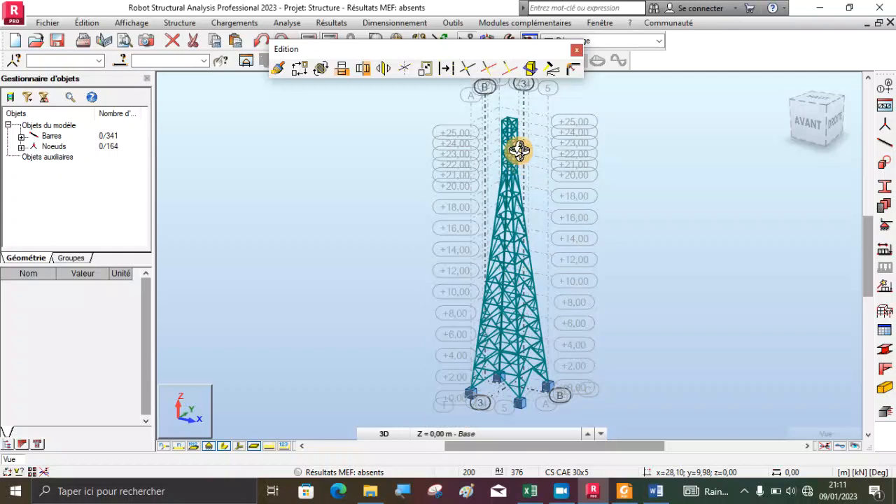
pyautogui.moveTo(519, 149); pyautogui.dragTo(573, 69)
pyautogui.moveTo(457, 172); pyautogui.dragTo(402, 186)
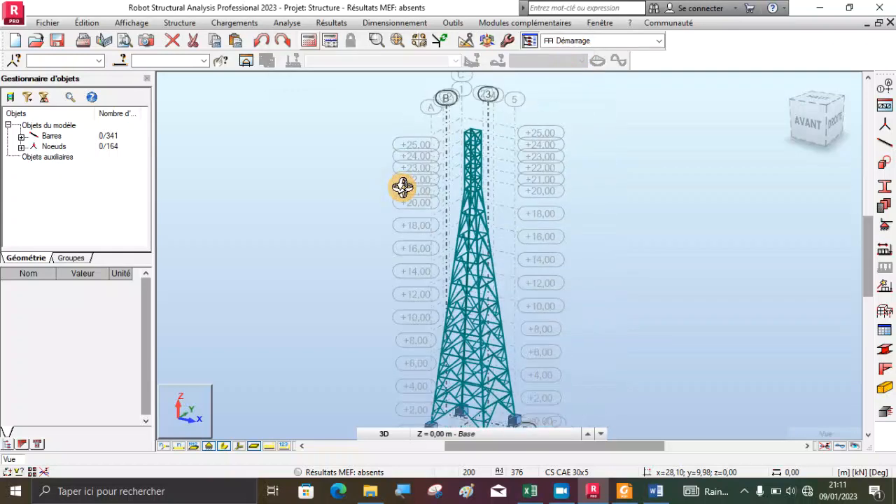
# - Inspect the completed tower in 3D, from the base supports up to the top section
pyautogui.moveTo(450, 280); pyautogui.dragTo(465, 266)
pyautogui.scroll(3, 479, 361)
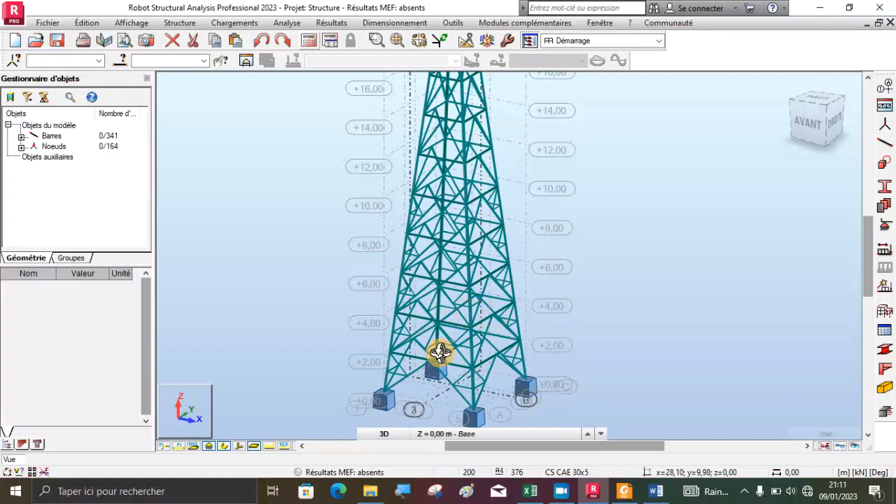
pyautogui.scroll(-1, 439, 352)
pyautogui.scroll(-1, 450, 343)
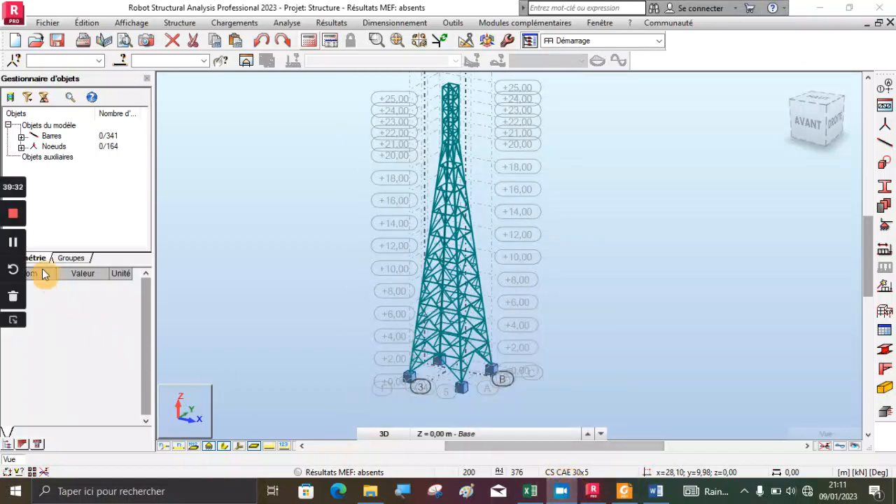
pyautogui.click(16, 320)
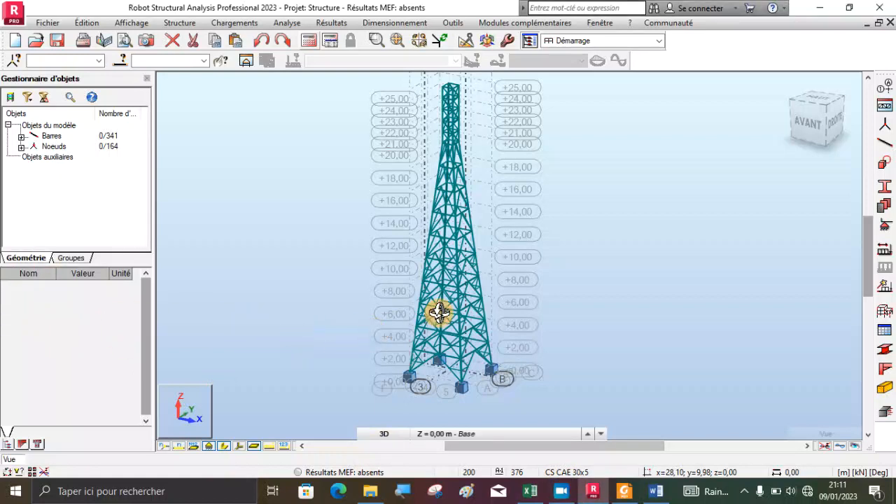
pyautogui.scroll(1, 459, 95)
pyautogui.scroll(1, 432, 136)
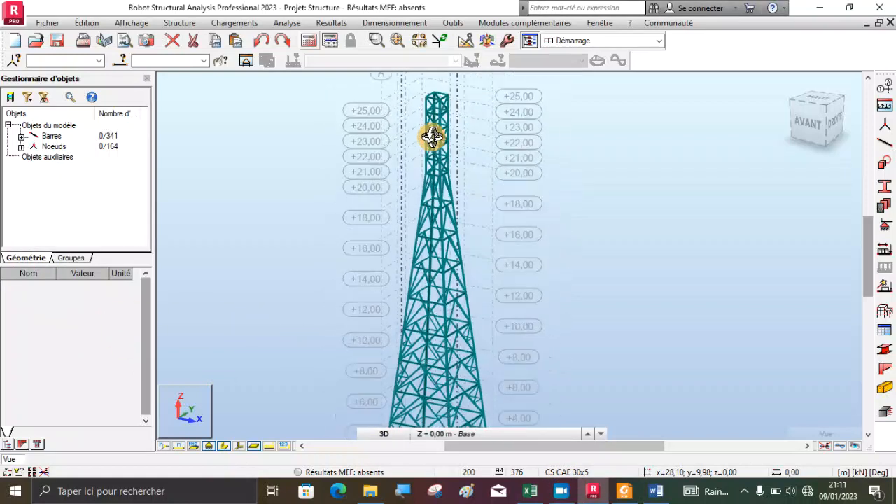
pyautogui.scroll(-1, 429, 215)
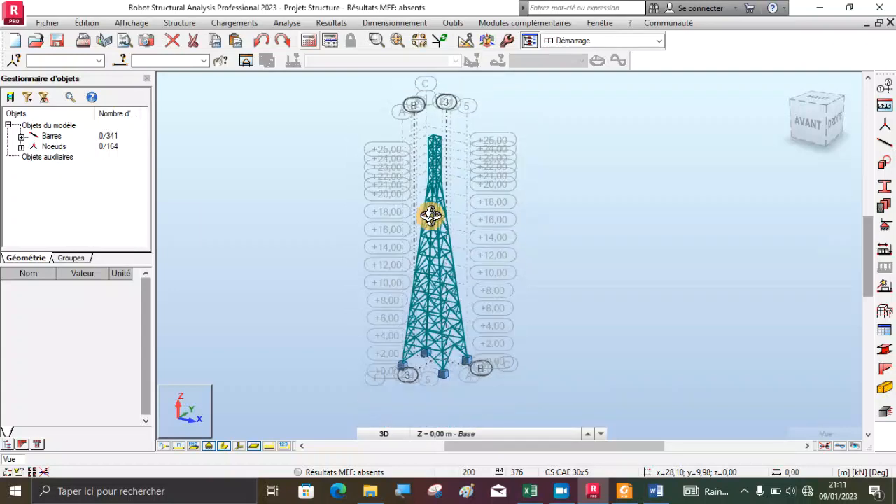
pyautogui.scroll(2, 414, 314)
pyautogui.scroll(-1, 420, 314)
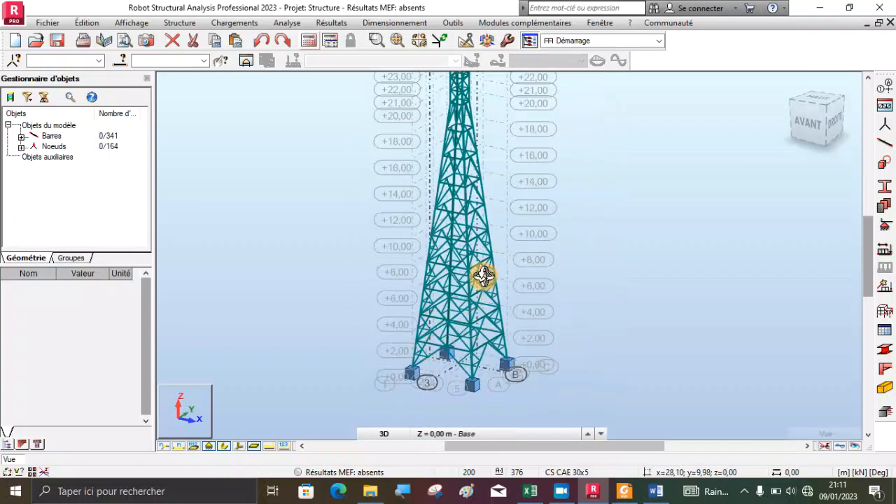
pyautogui.moveTo(490, 290); pyautogui.dragTo(448, 296)
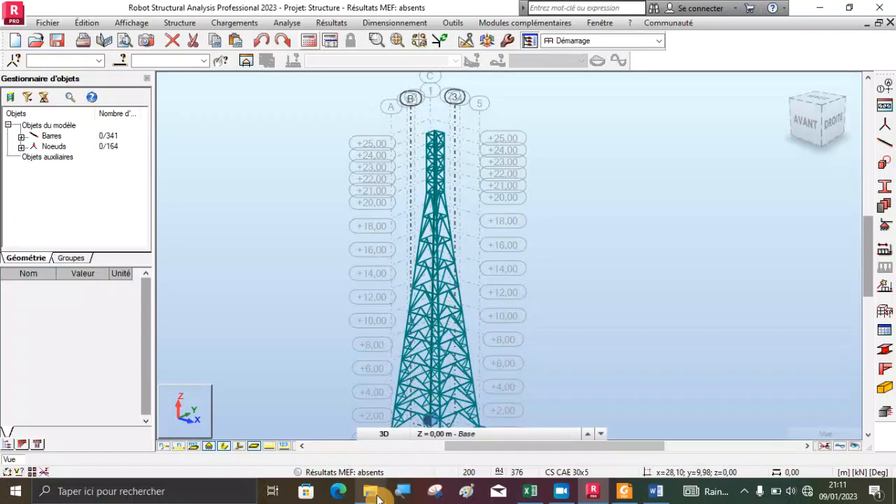
# - Open ASSEMBLAGE MM ET MC.pdf from the TRAVAIL folder, examine the bolted gusset connection of the leg and bracing members, and return to Robot
pyautogui.click(373, 493)
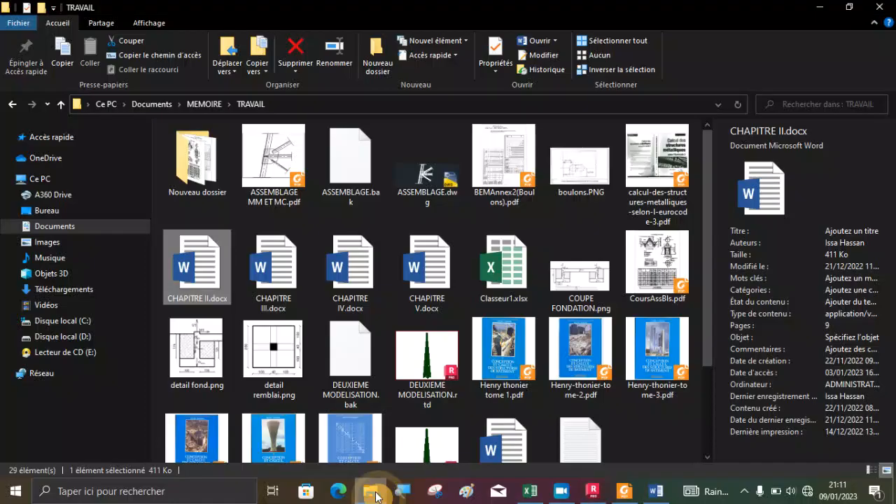
pyautogui.click(290, 183)
pyautogui.doubleClick(289, 183)
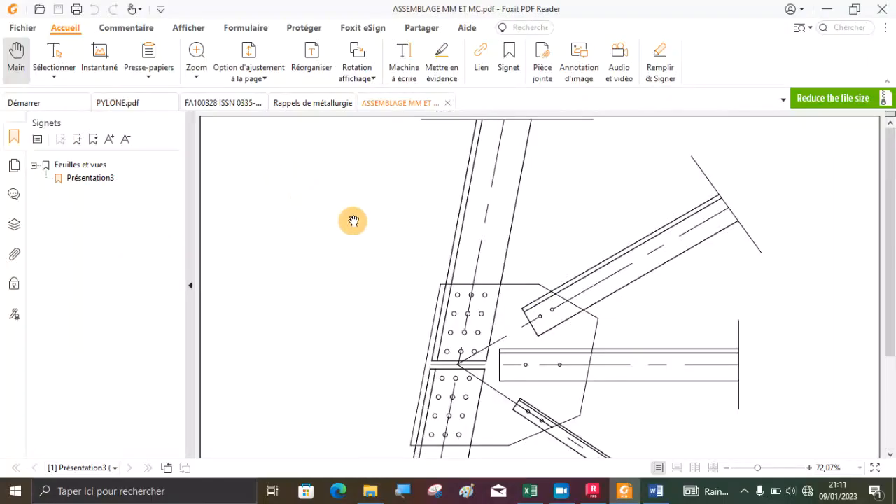
pyautogui.scroll(-3, 536, 304)
pyautogui.scroll(3, 572, 315)
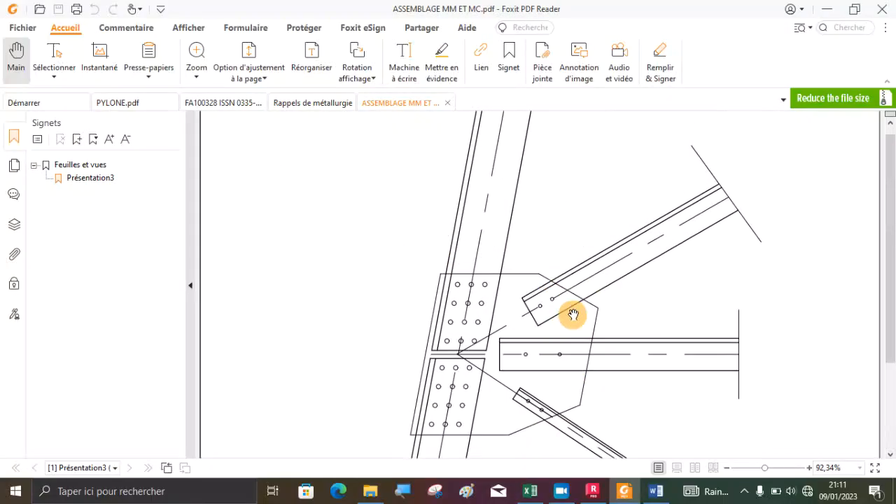
pyautogui.scroll(-2, 582, 306)
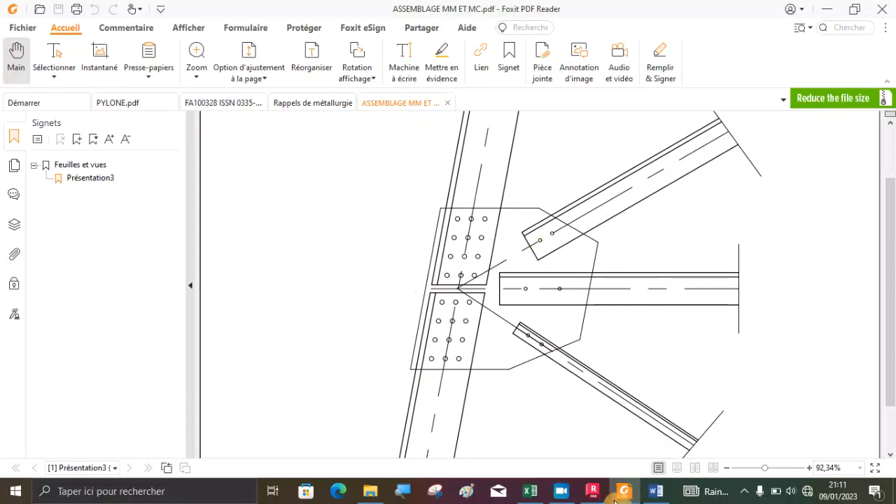
pyautogui.click(593, 490)
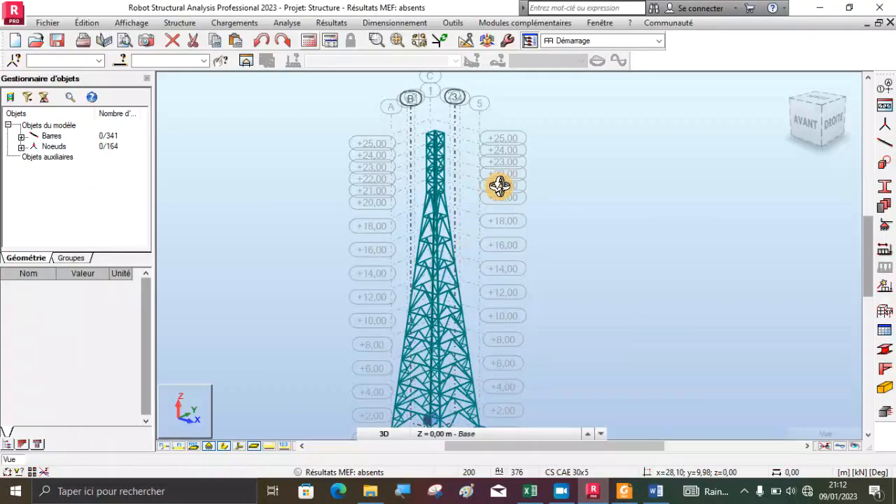
# - Review the whole tower model in 3D, examining the overall shape and the upper section between levels +20,00 and +25,00
pyautogui.moveTo(500, 186); pyautogui.dragTo(463, 314)
pyautogui.scroll(-2, 443, 353)
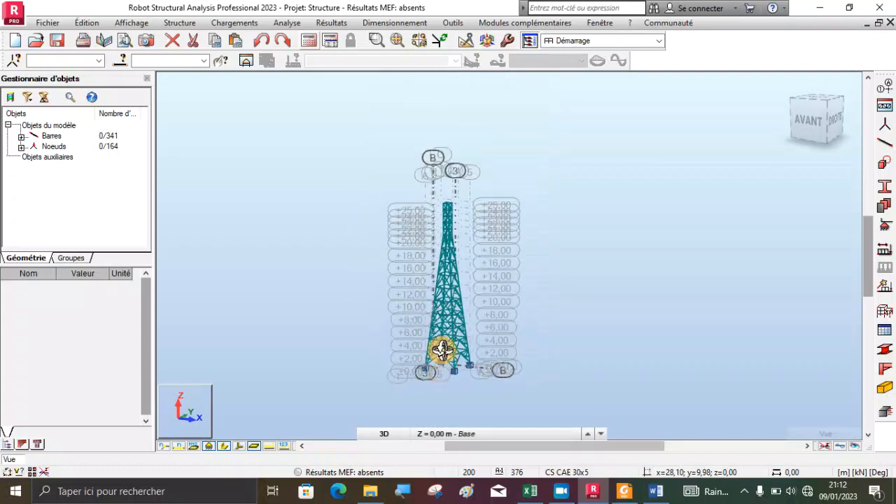
pyautogui.scroll(3, 450, 248)
pyautogui.moveTo(455, 231); pyautogui.dragTo(448, 245)
pyautogui.scroll(4, 445, 156)
pyautogui.scroll(-3, 449, 122)
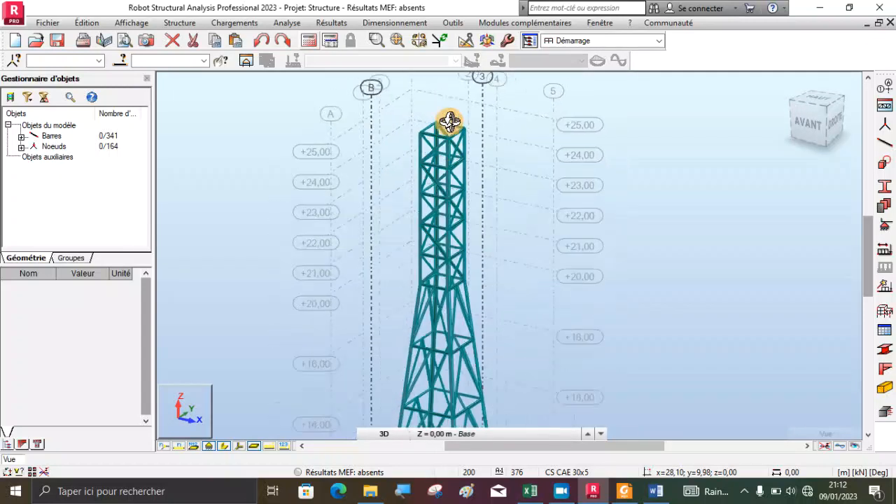
pyautogui.scroll(-2, 441, 207)
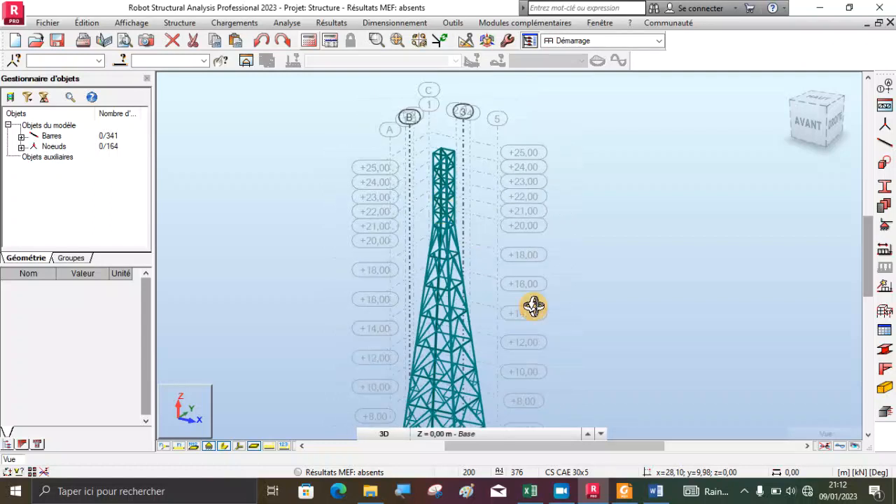
pyautogui.click(563, 492)
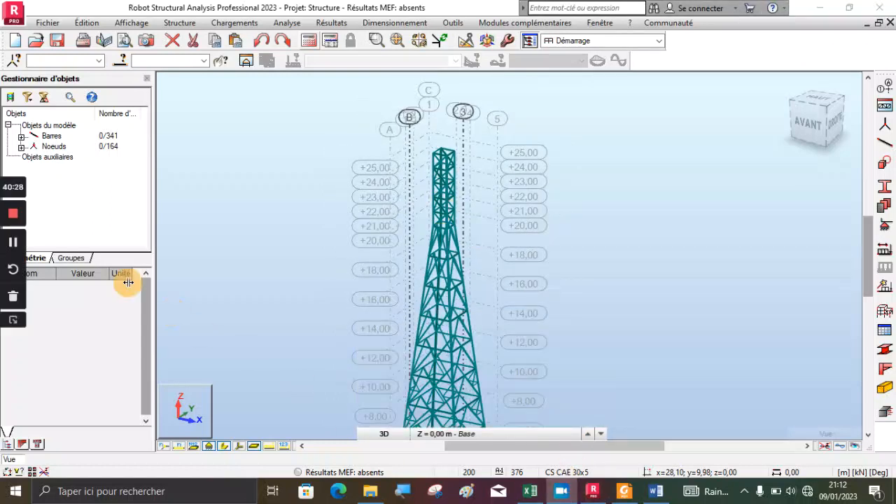